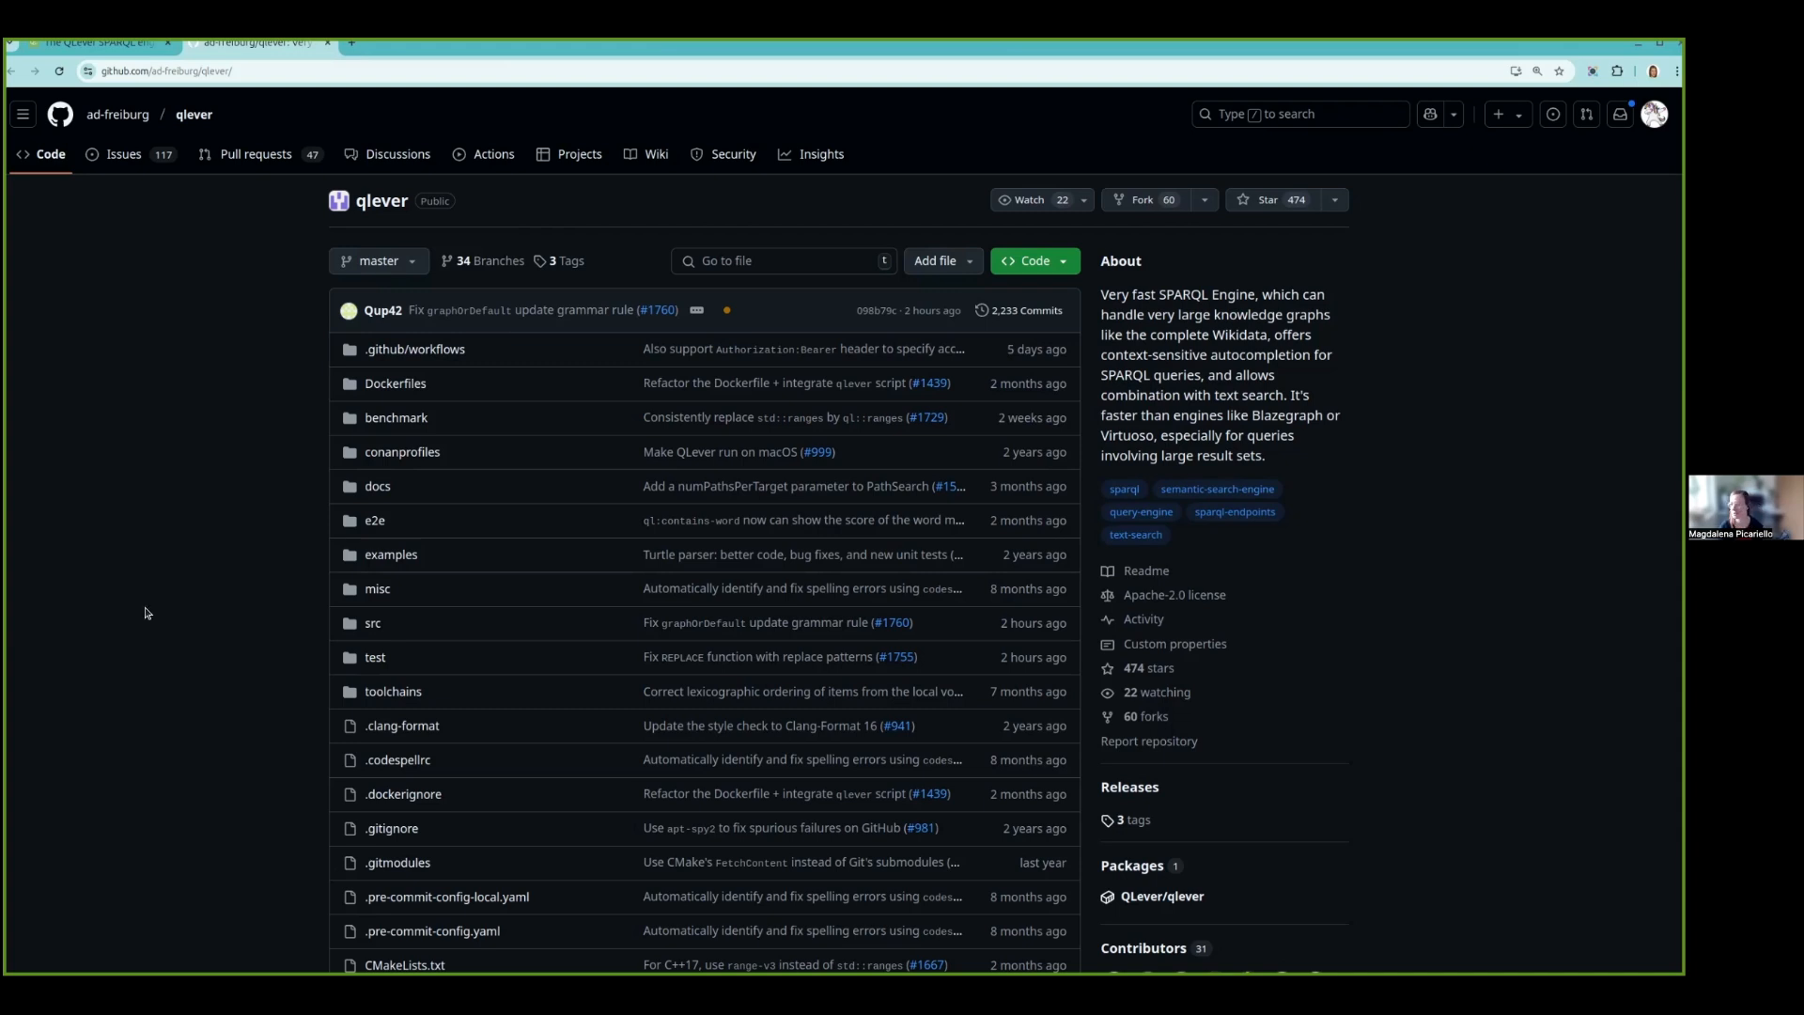
- Write a SPARQL query with the lod, geo, gtfs, schema, spatialSearch and geof prefixes selecting every ?building of type schema:PostalAddress, and run it
left_click(89, 47)
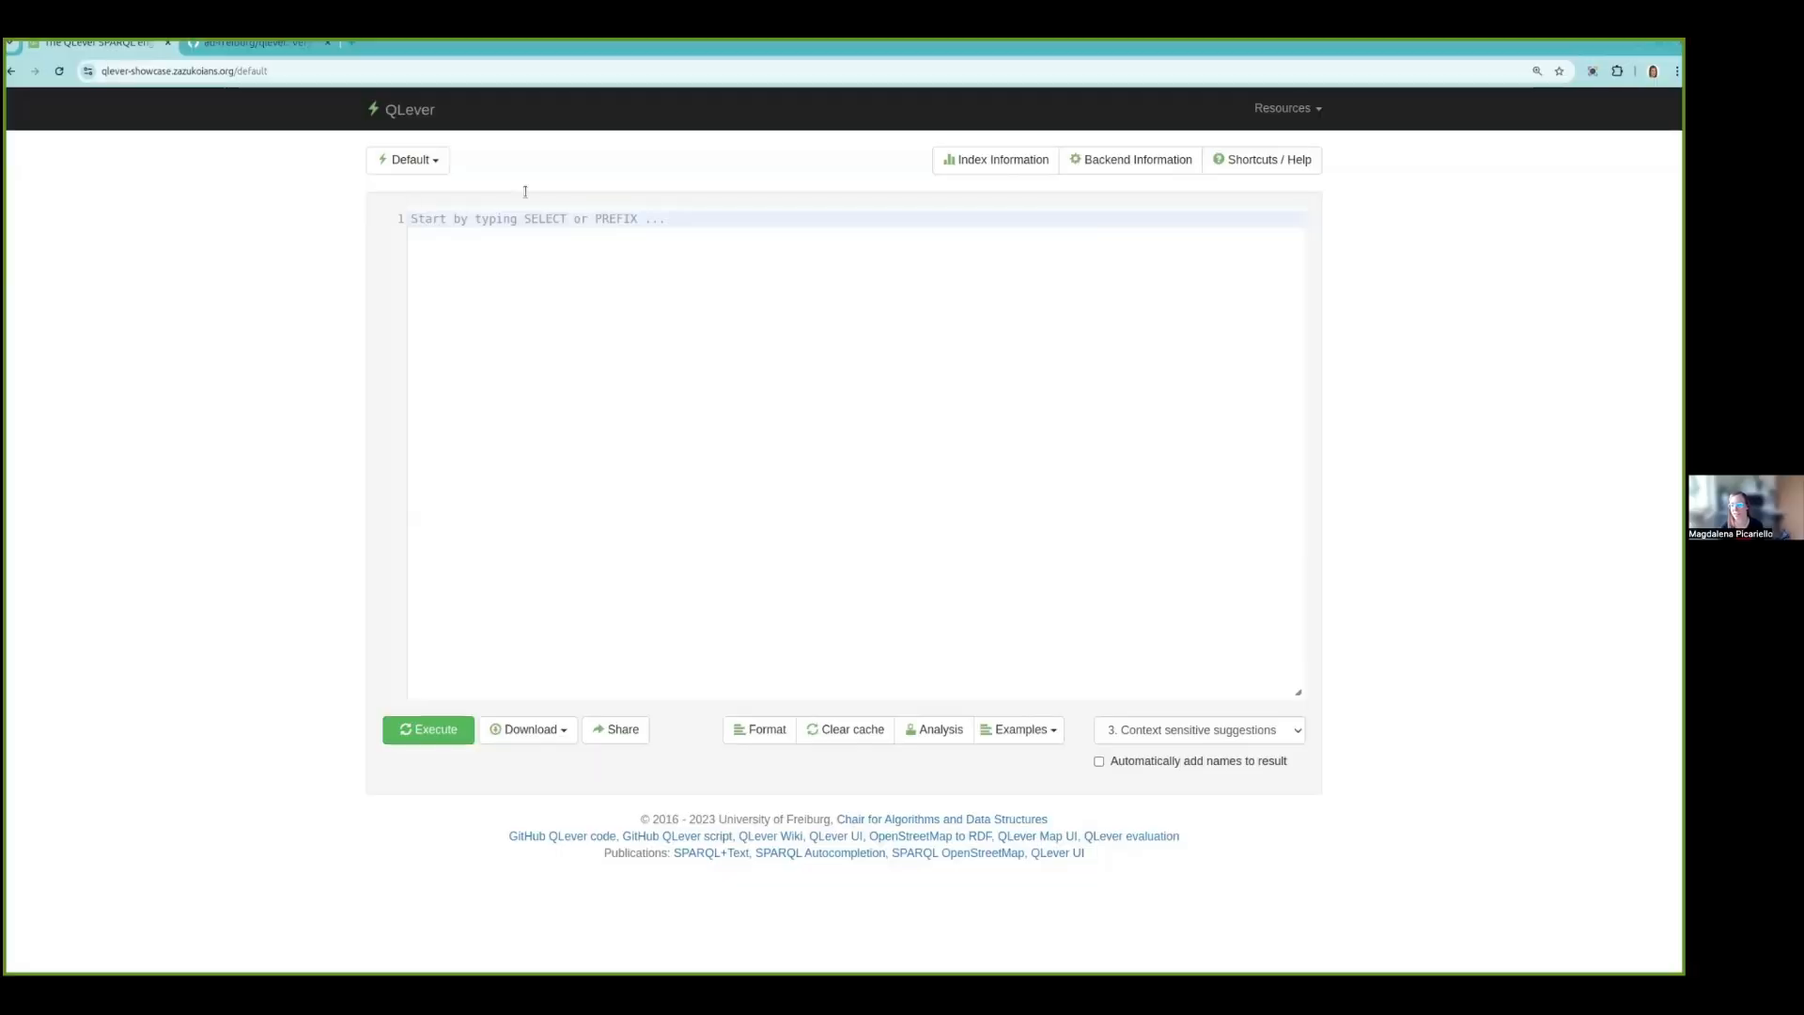
type("PREFIX lod: <https://lod.opentransportdata.swiss/vocab/> PREFIX geo: <http://www.opengis.net/ont/geosparql#> PREFIX gtfs: <http://vocab.gtfs.org/terms#> PREFIX schema: <http://schema.org/> PREFIX spatialSearch: <https://qlever.cs.uni-freiburg.de/spatialSearch/> PREFIX geof: <http://www.opengis.net/def/function/geosparql/>")
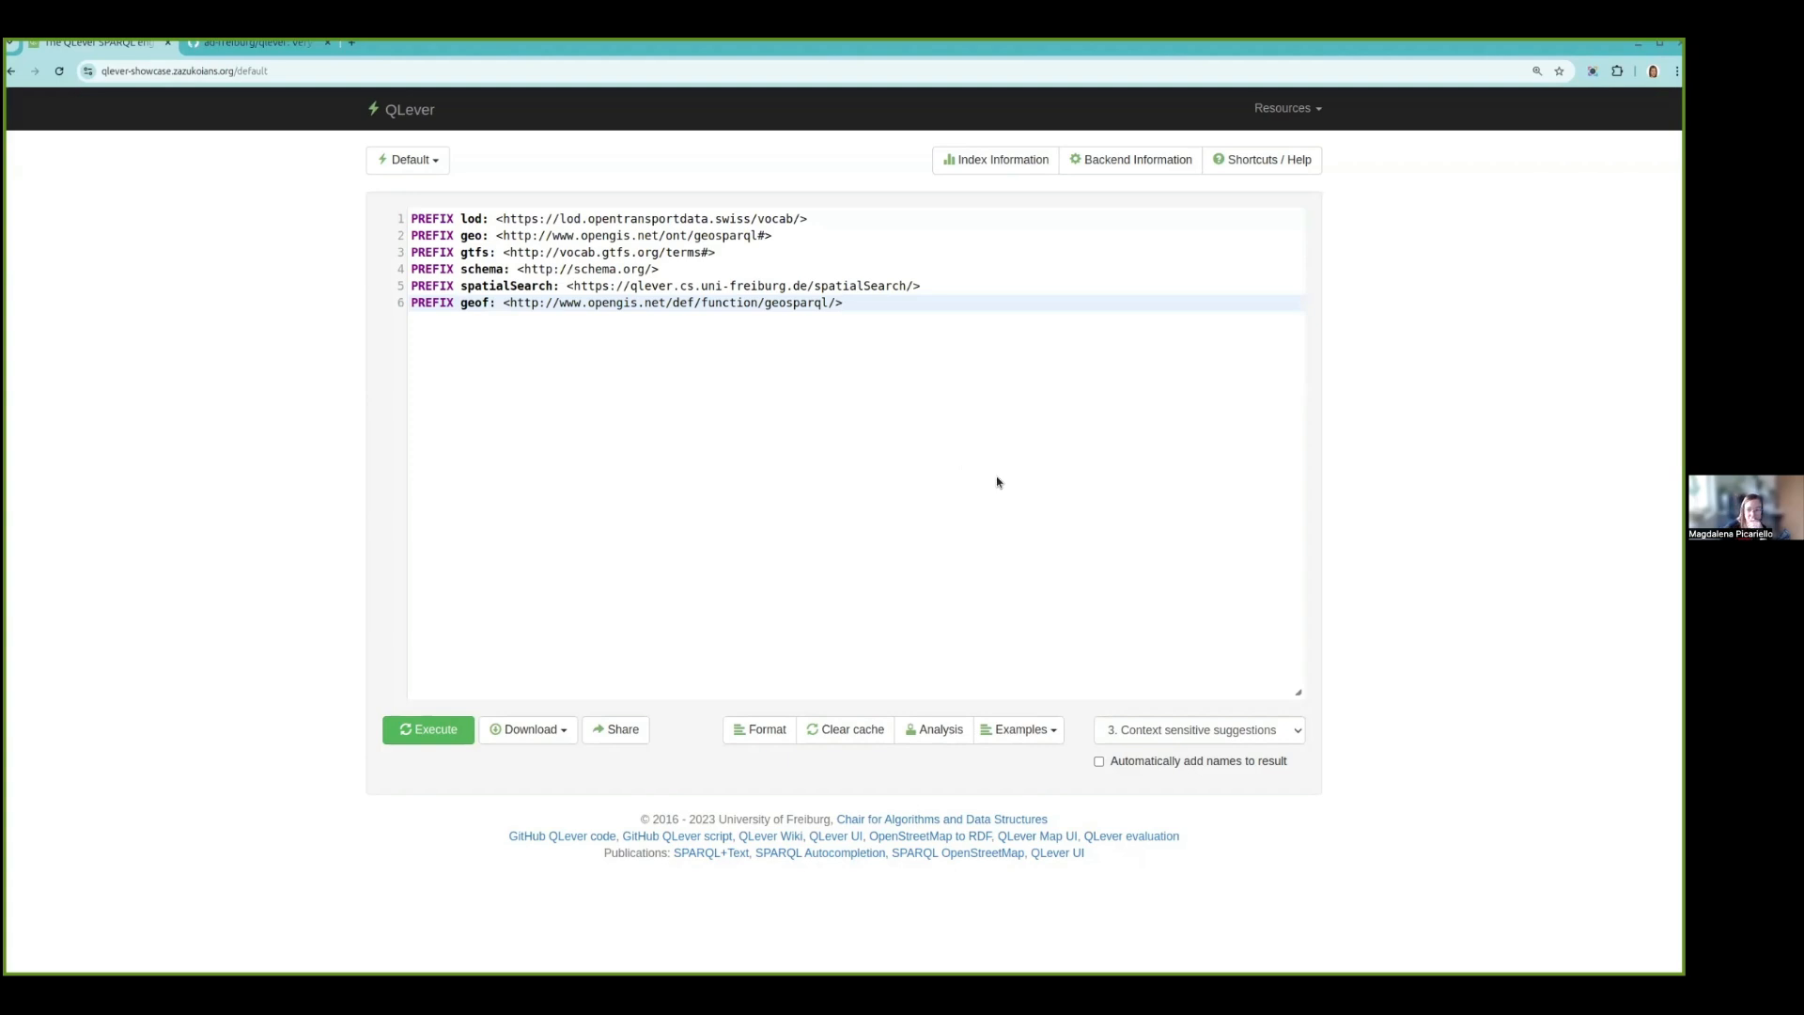
type("SELECT * WHERE {   ?building a schema:PostalAddress .  }")
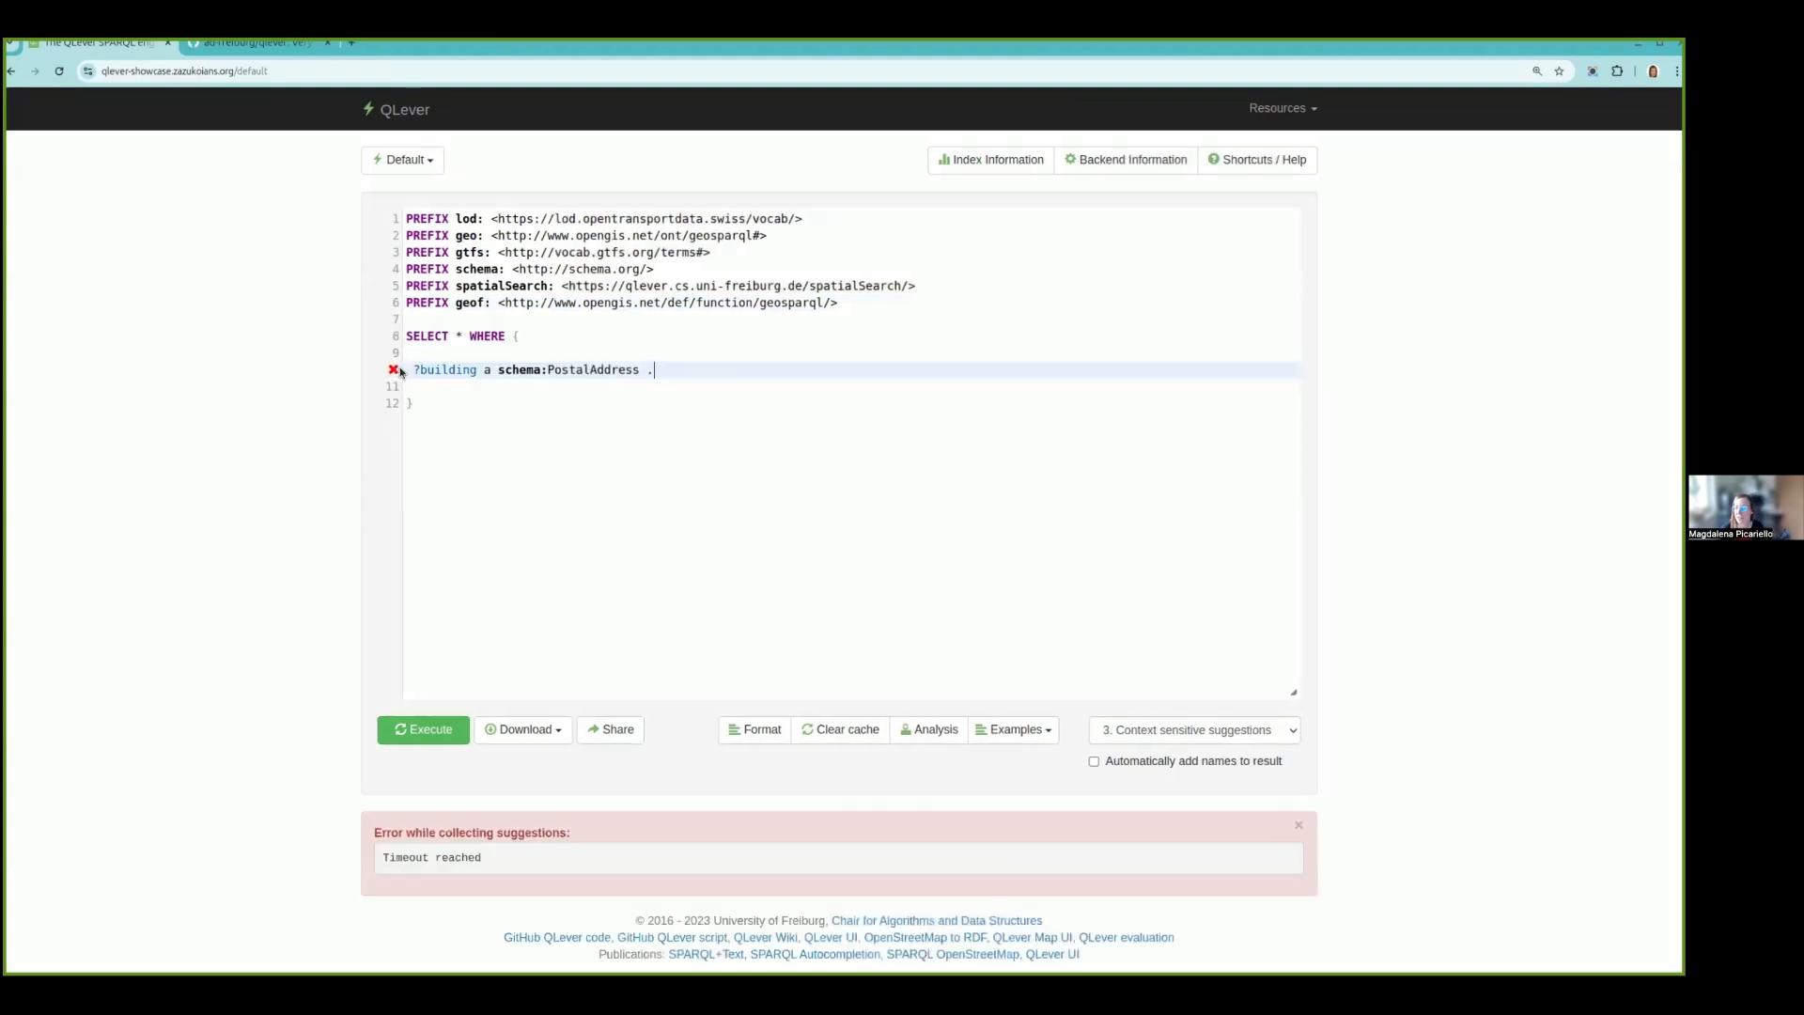
left_click(559, 416)
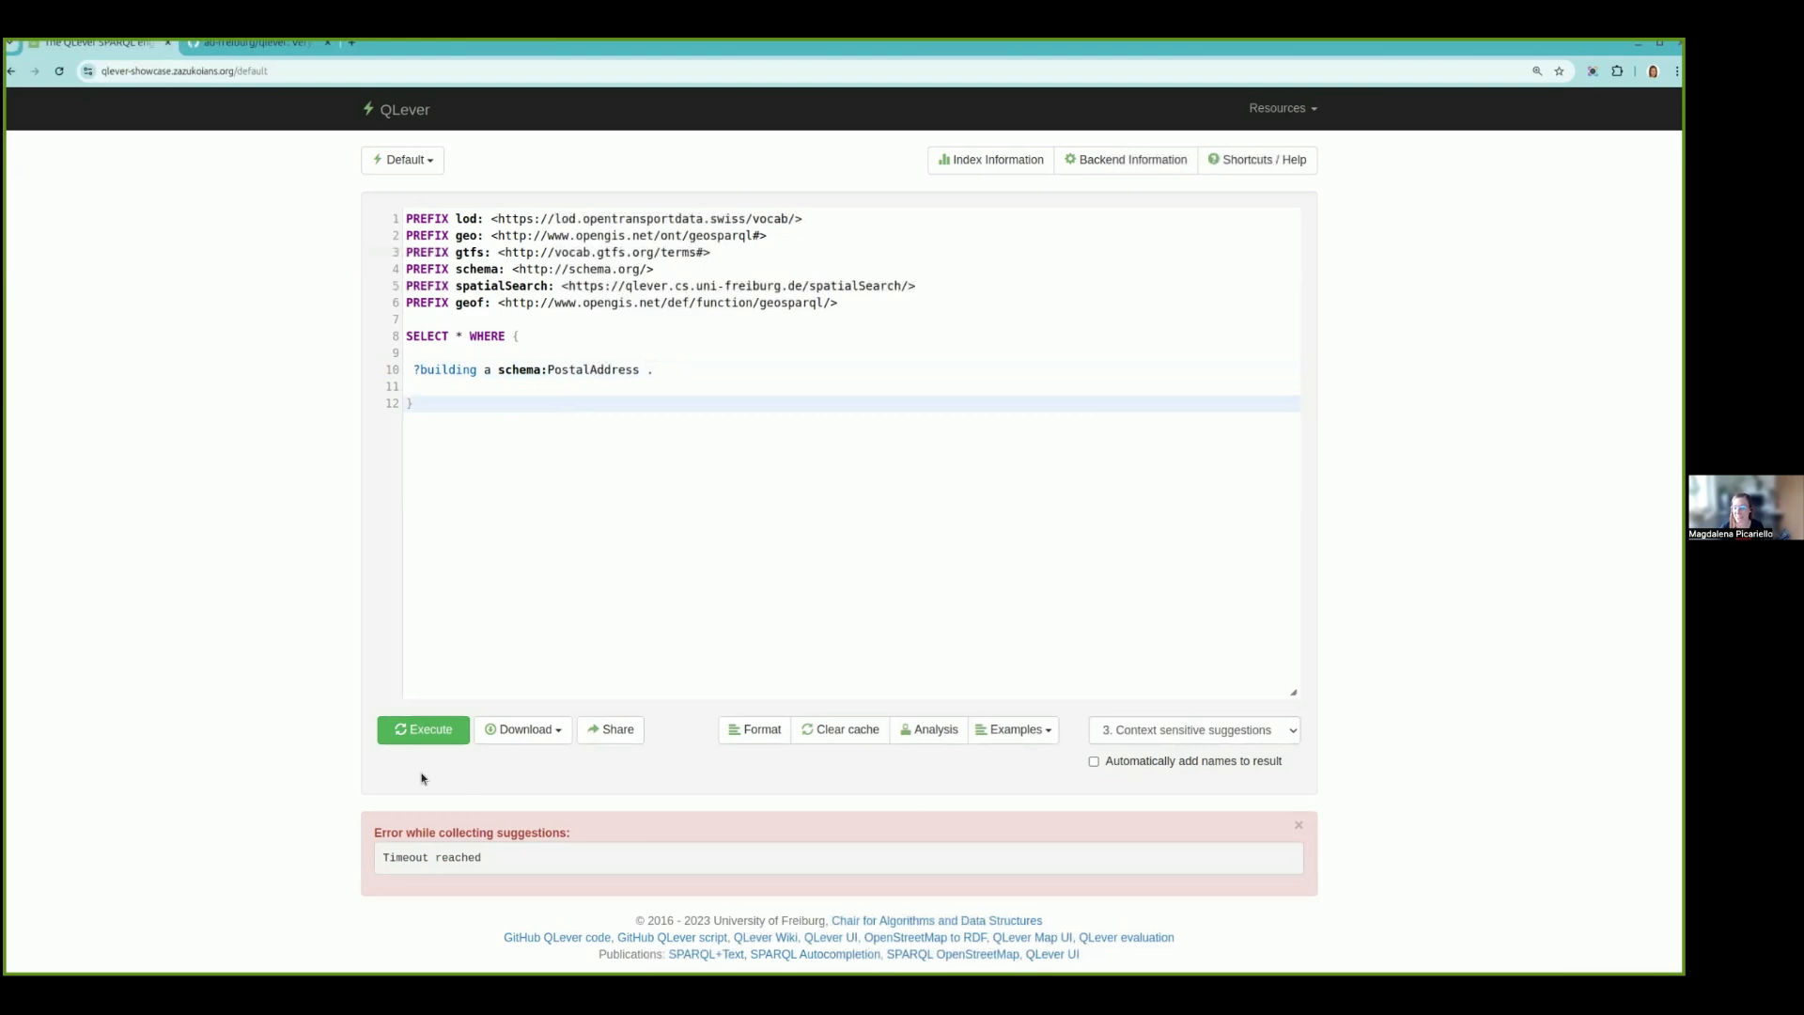
left_click(438, 735)
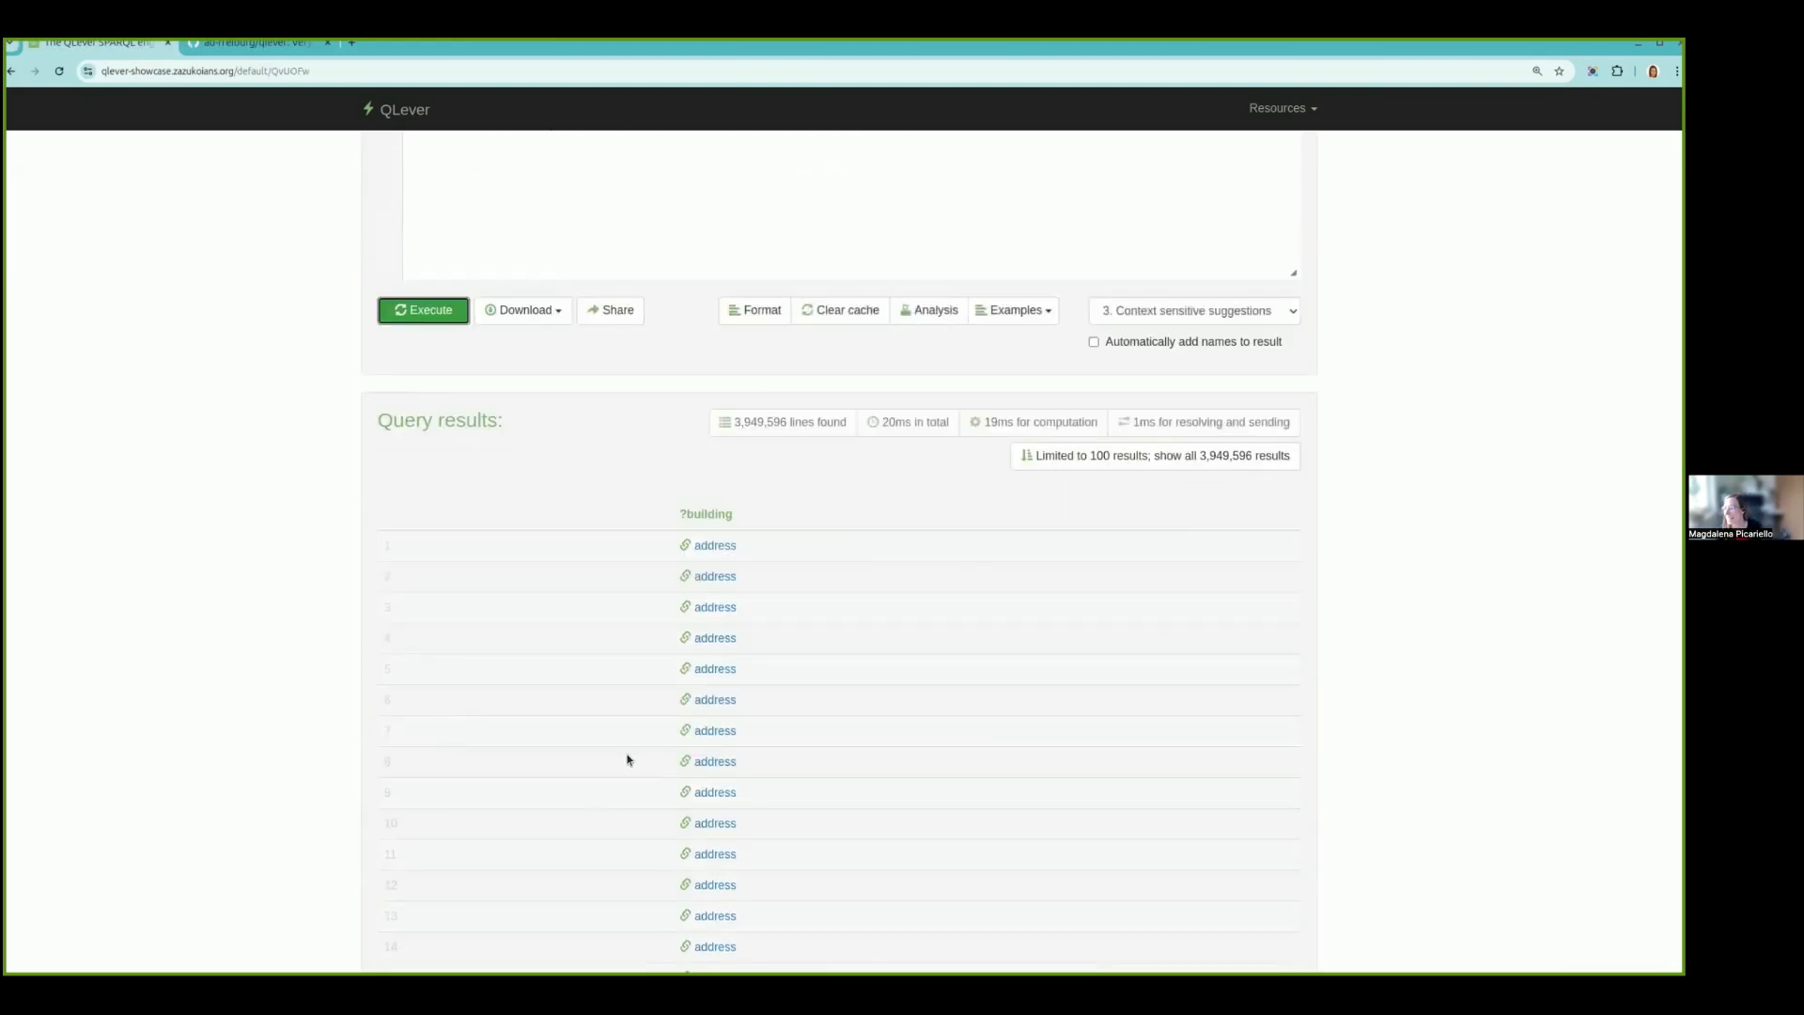
- Extend the ?building pattern with schema:postalCode ?town and schema:streetAddress ?street, and run the query
scroll(929, 744, "up", 3)
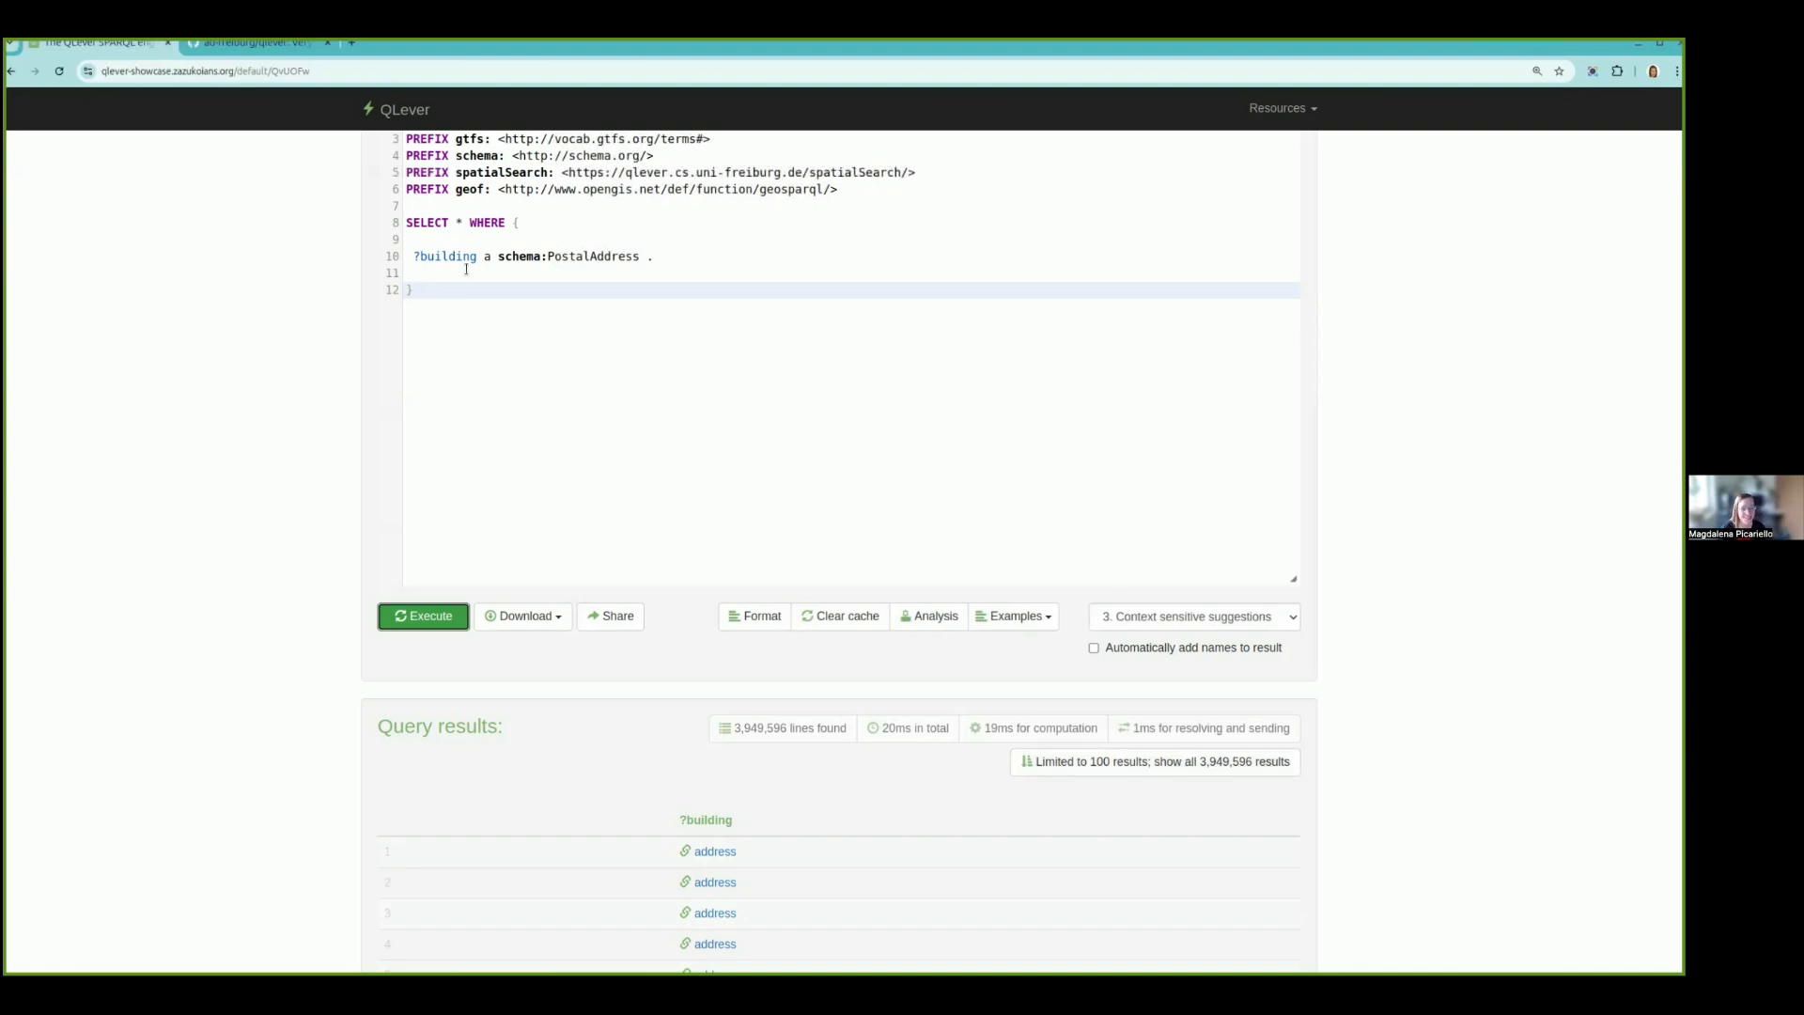
left_click(707, 254)
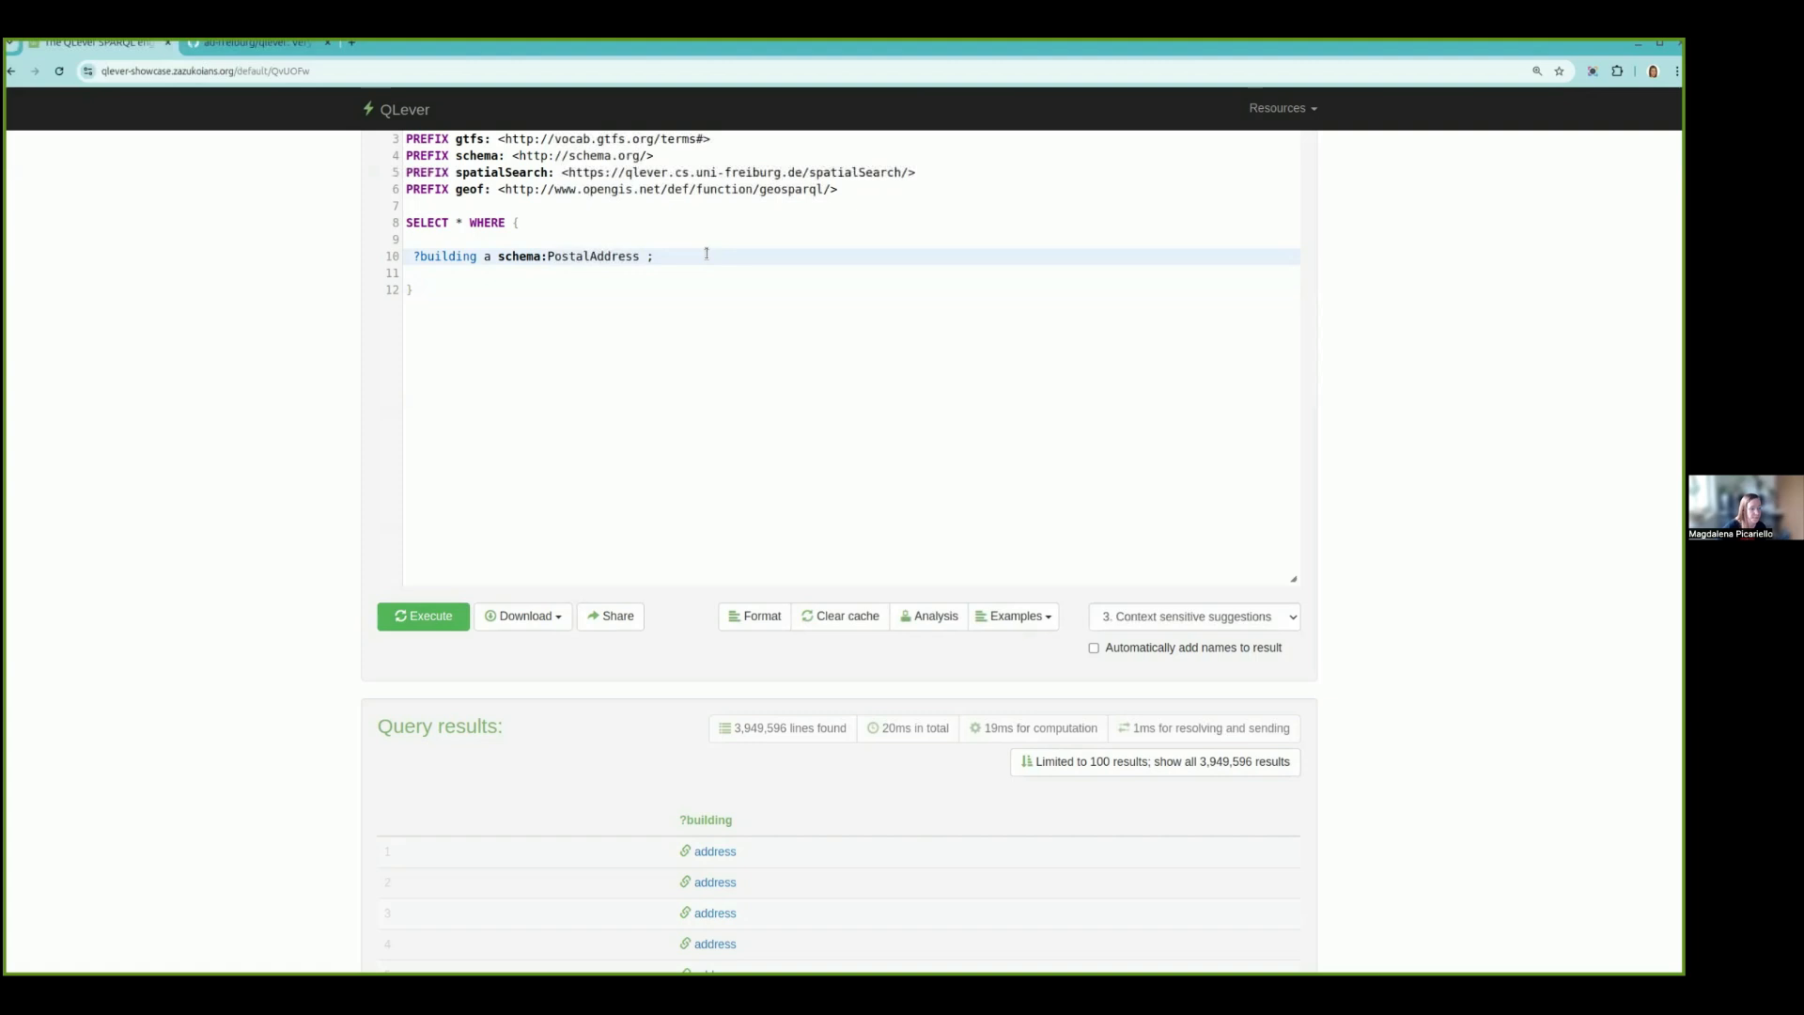
key("Return")
key("Return")
type("schema:")
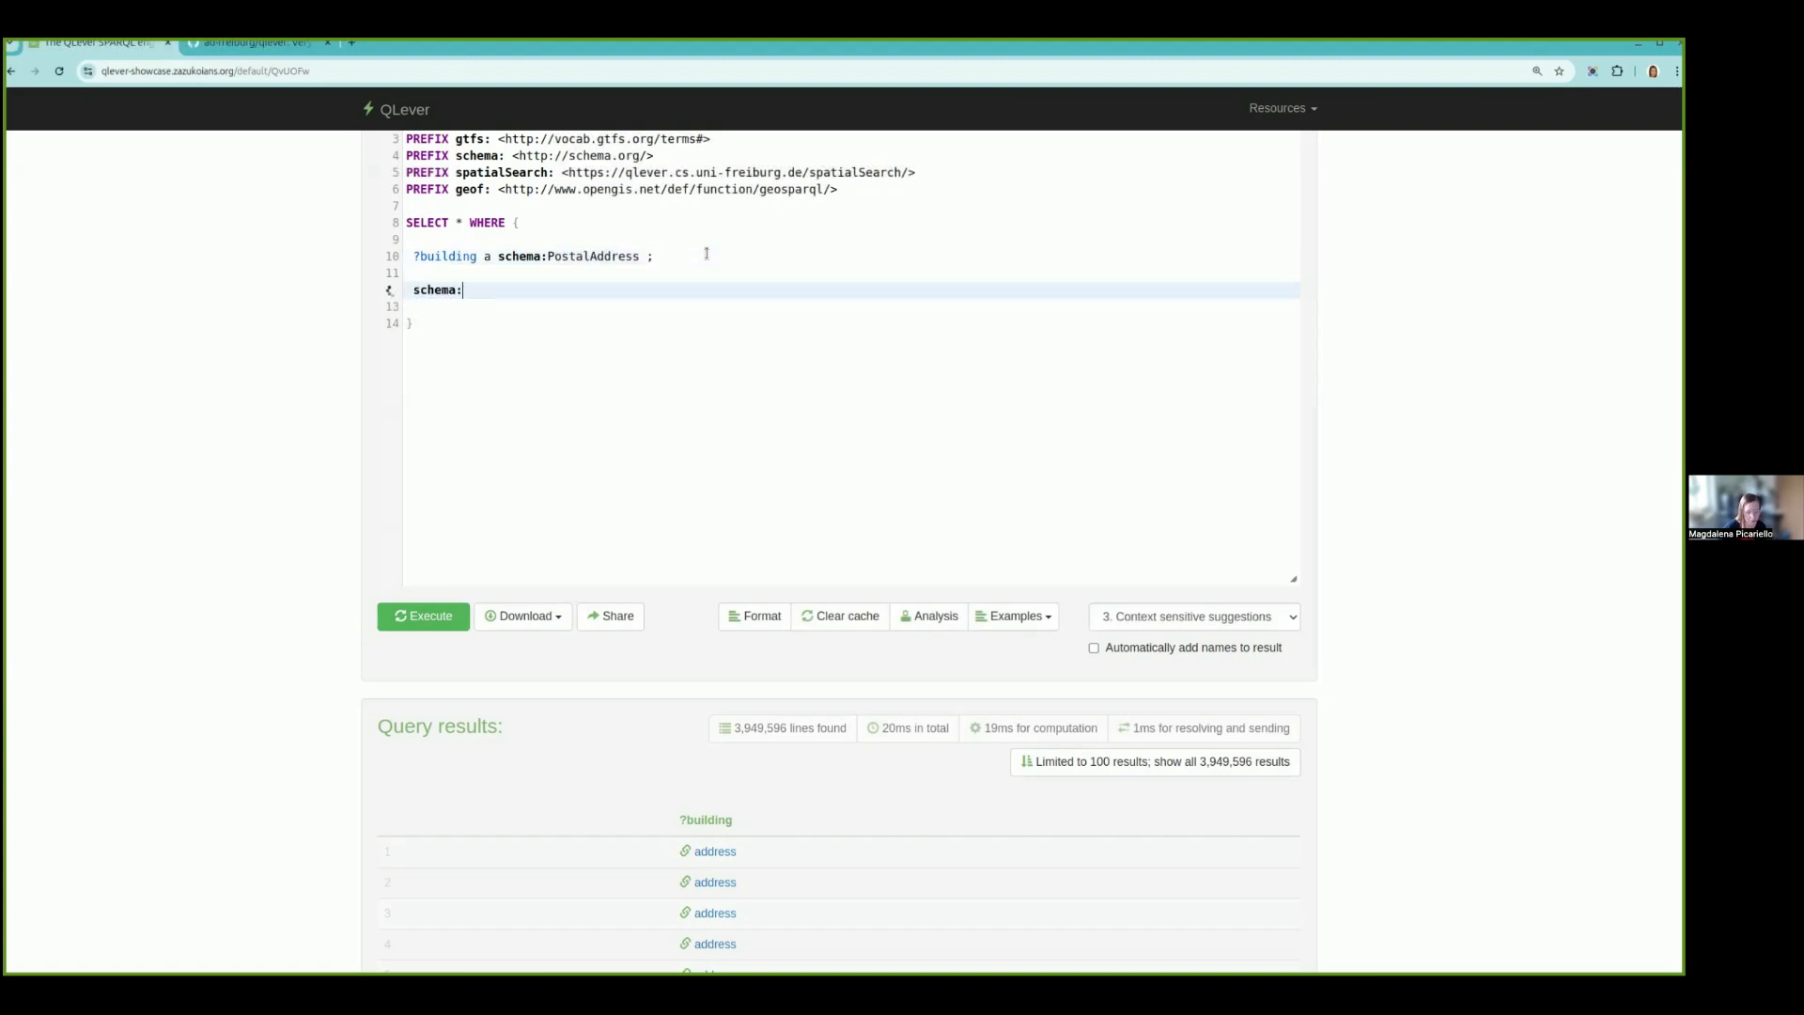
type("postalCode")
type("?town; schema:streetAddress ?street.")
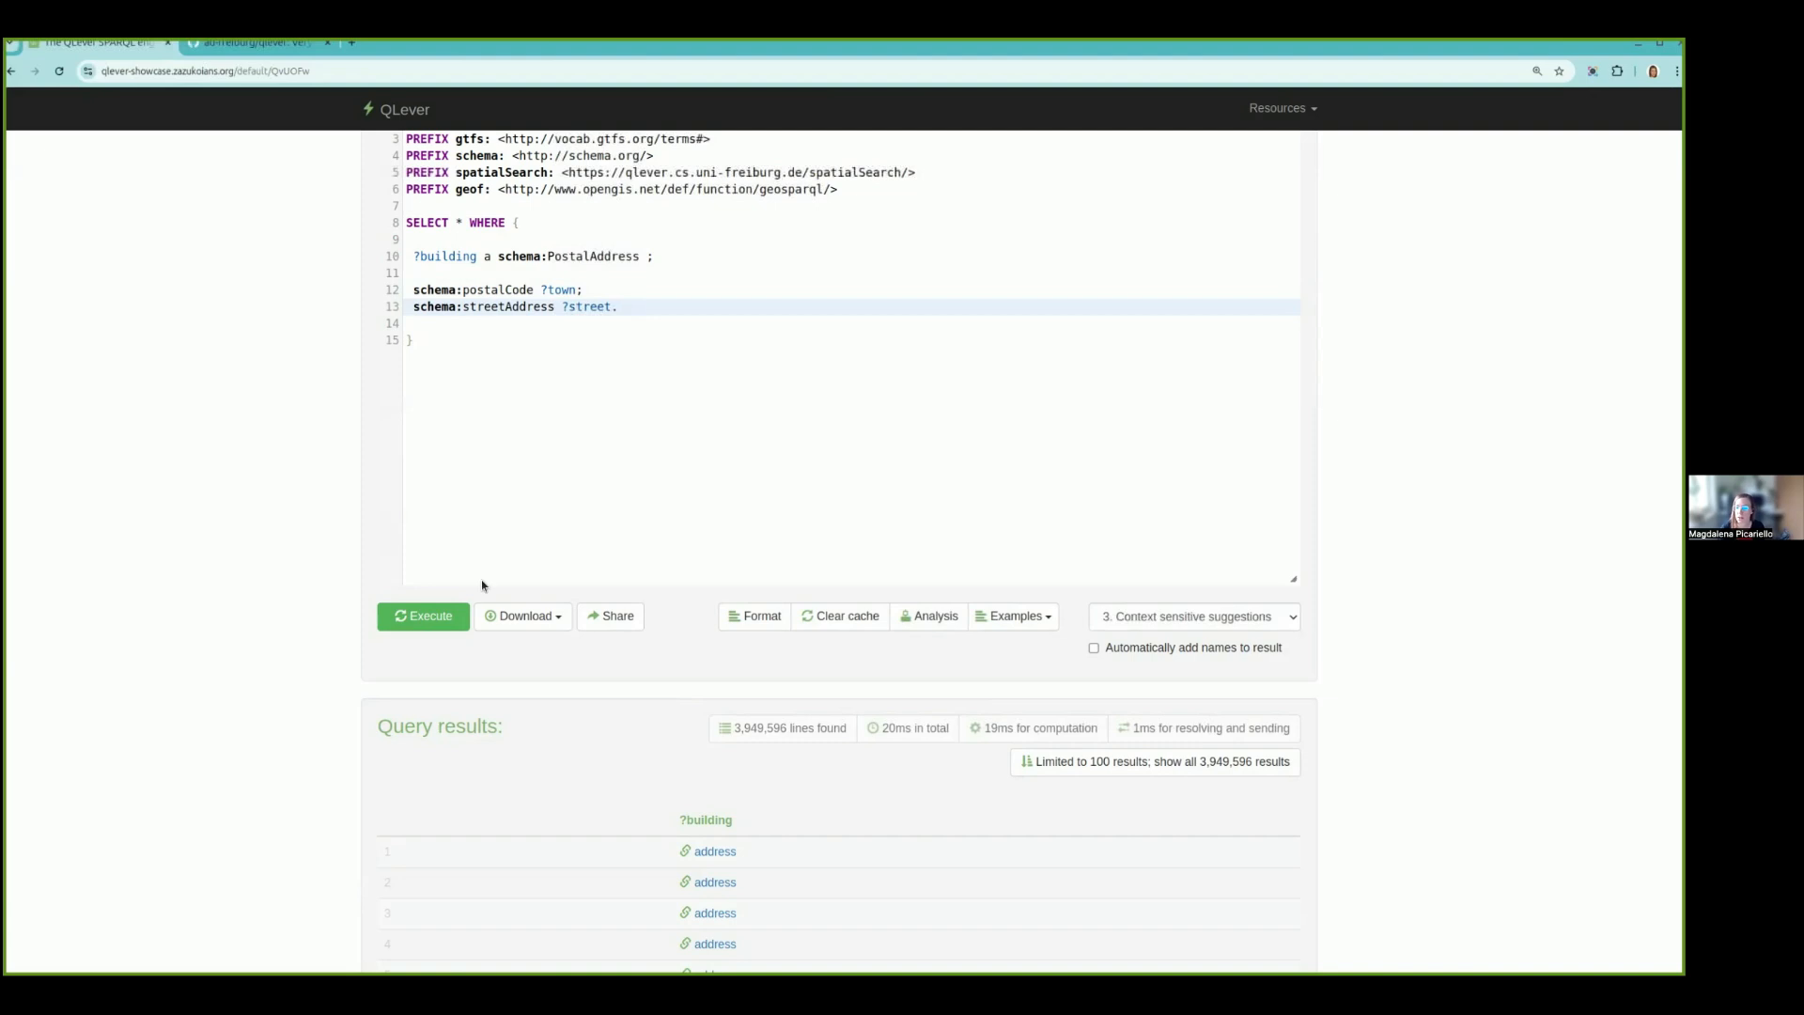
left_click(444, 618)
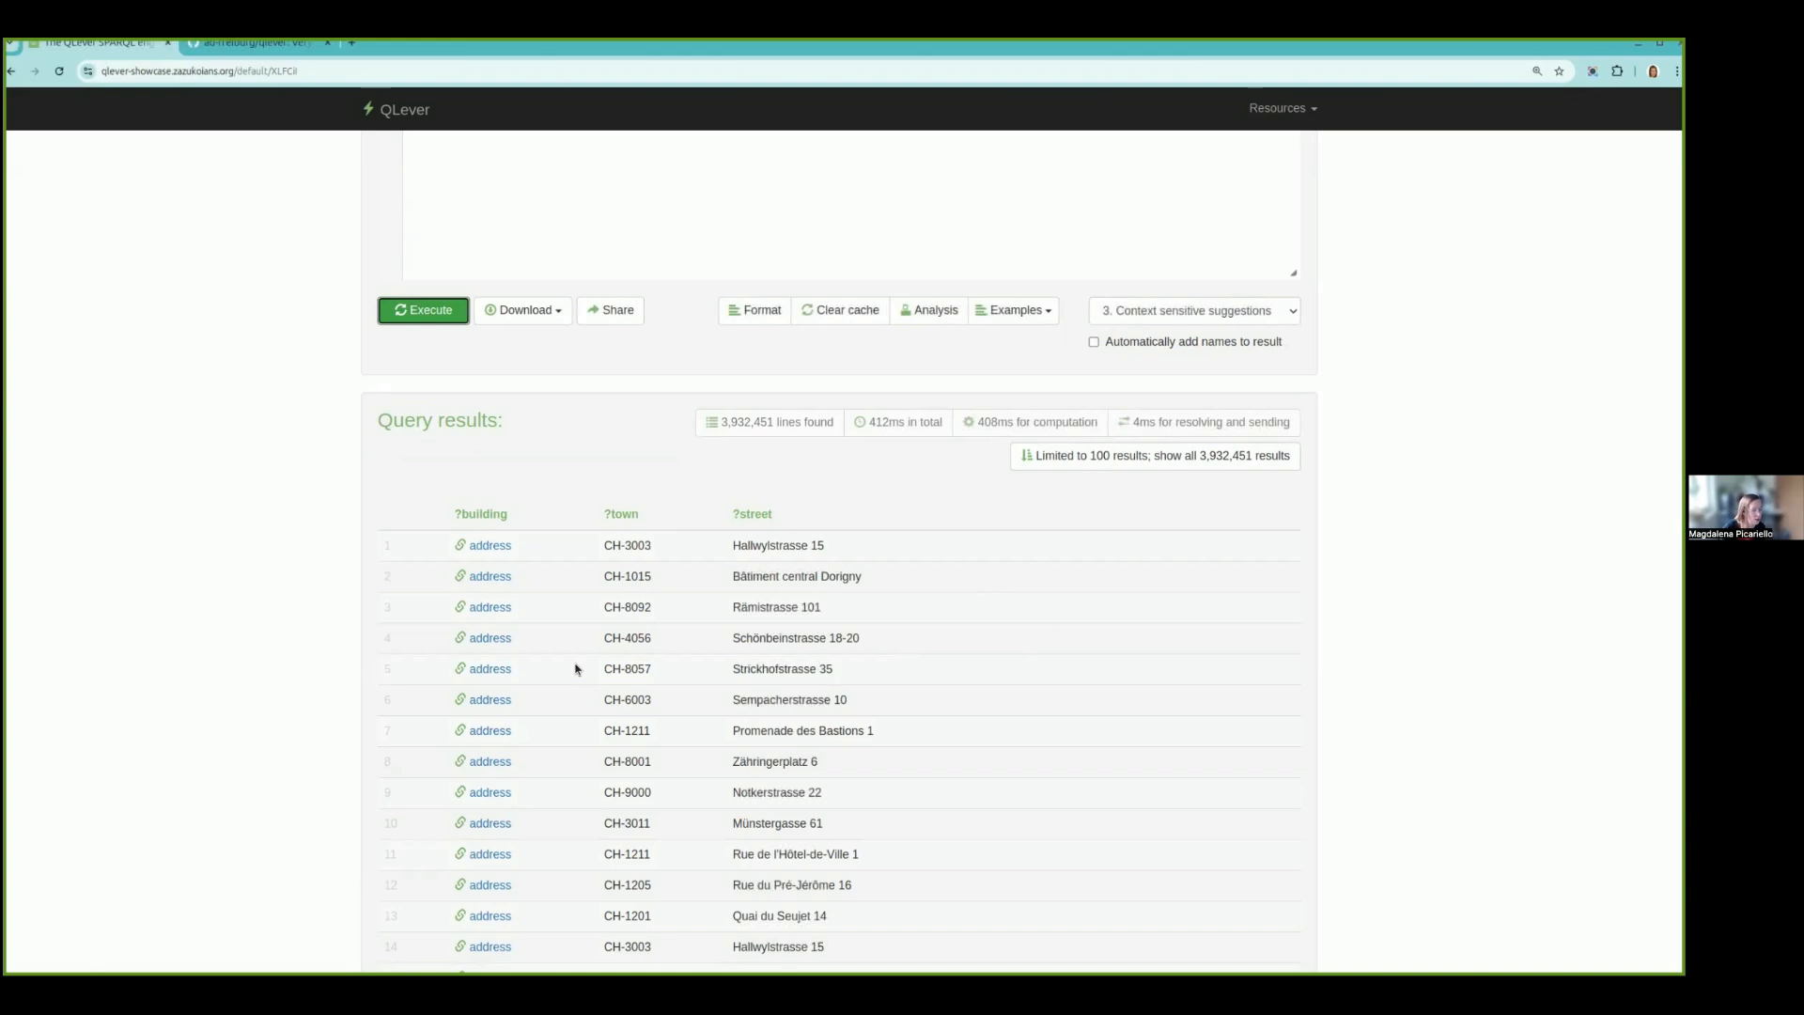
- Remove the blank line after the PostalAddress pattern, add geo:hasGeometry/geo:asWKT ?building_geometry, and run the query
scroll(601, 538, "up", 4)
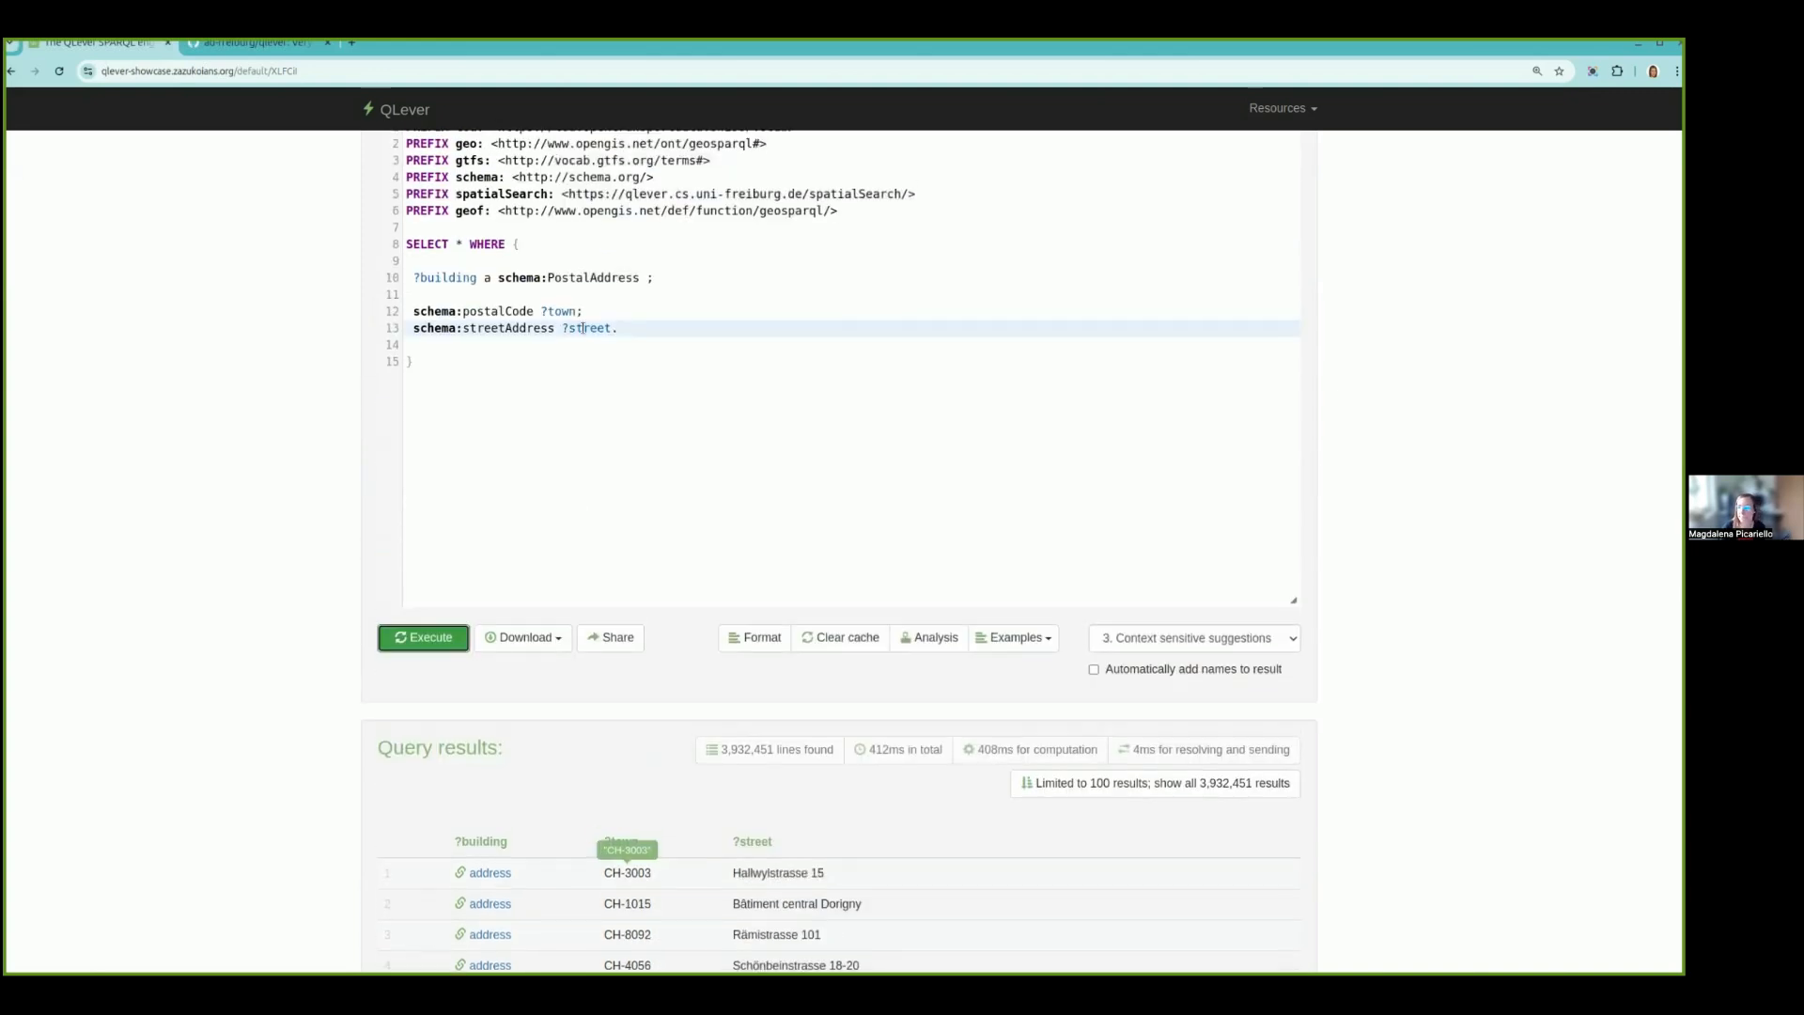
left_click(596, 292)
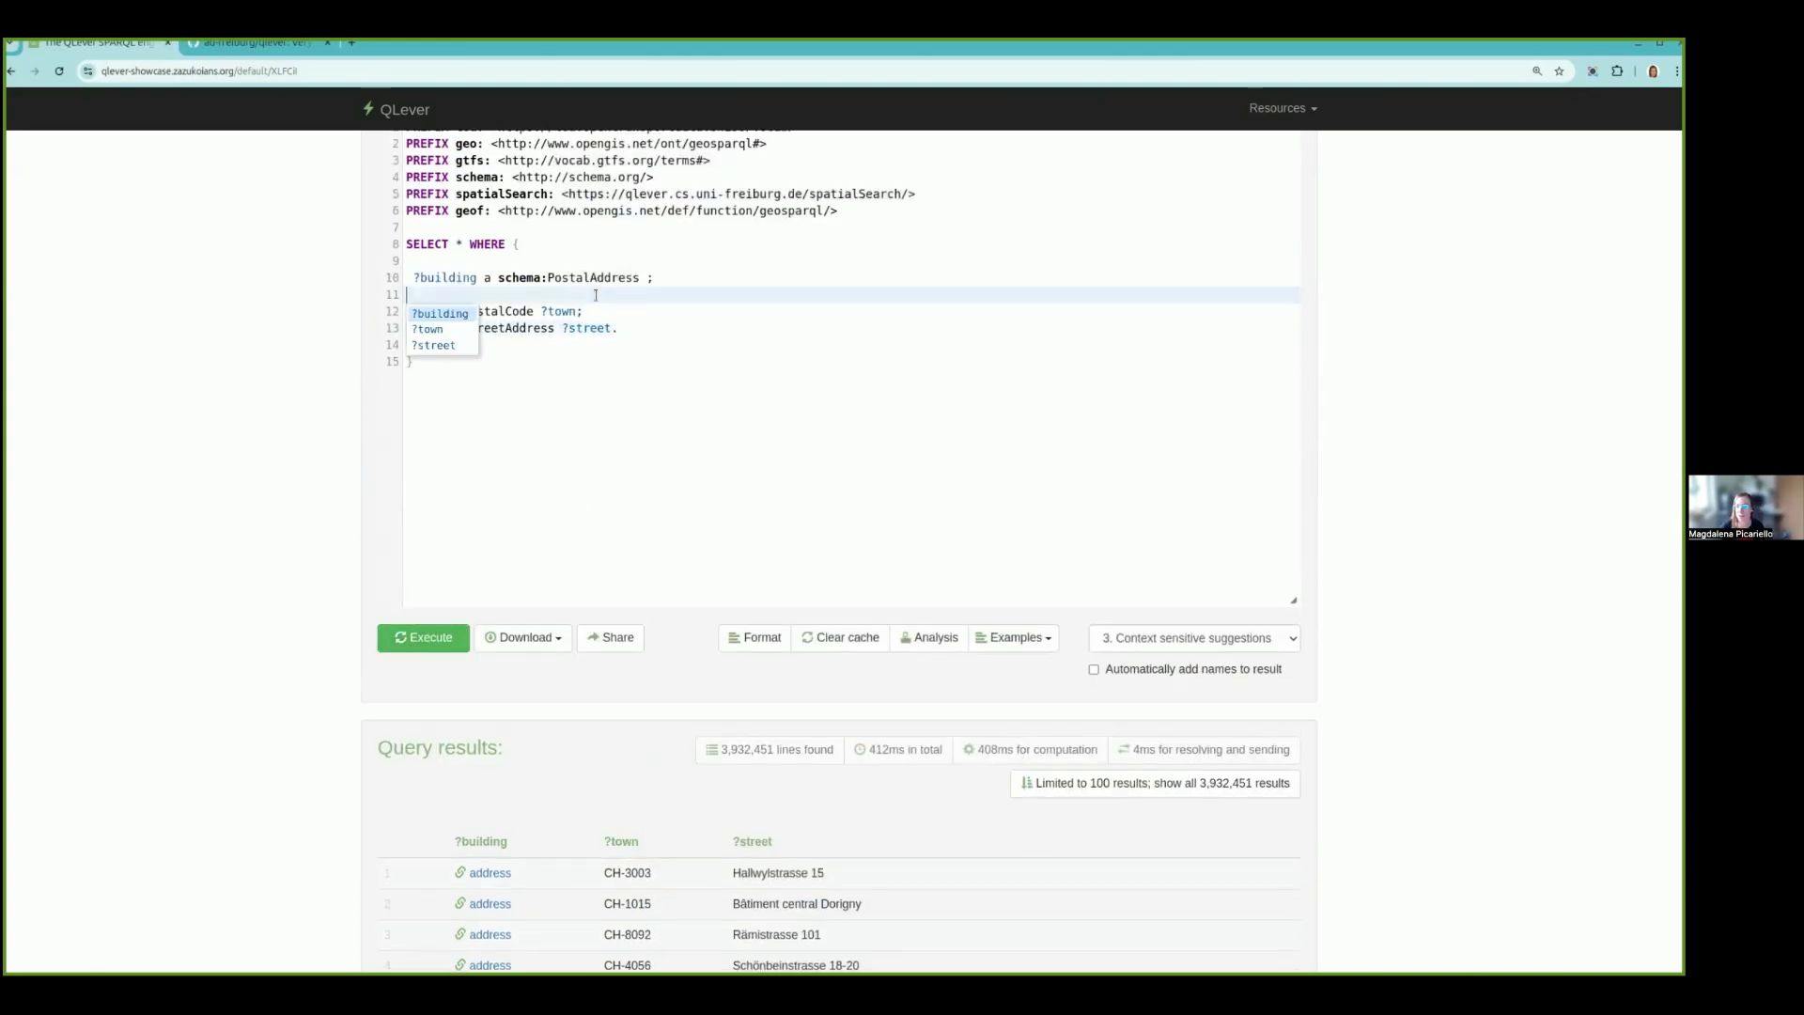
key("BackSpace")
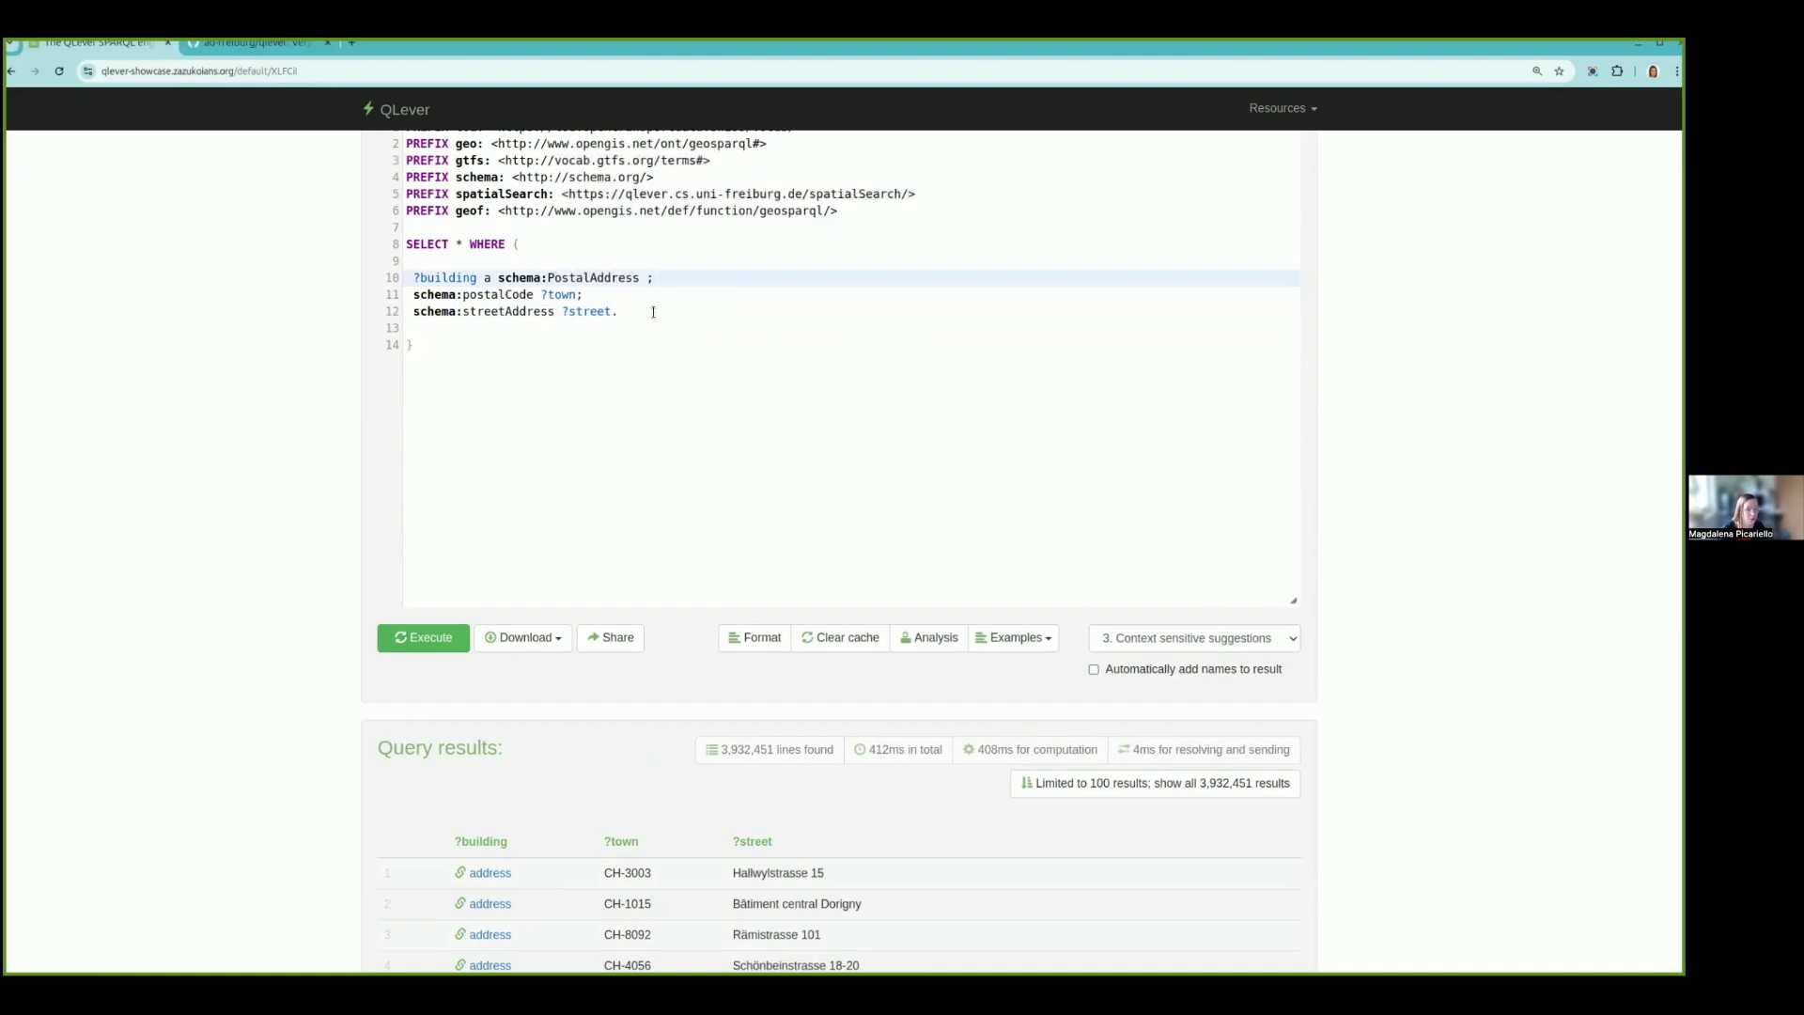
key("ctrl+a")
key("ctrl+v")
left_click(424, 637)
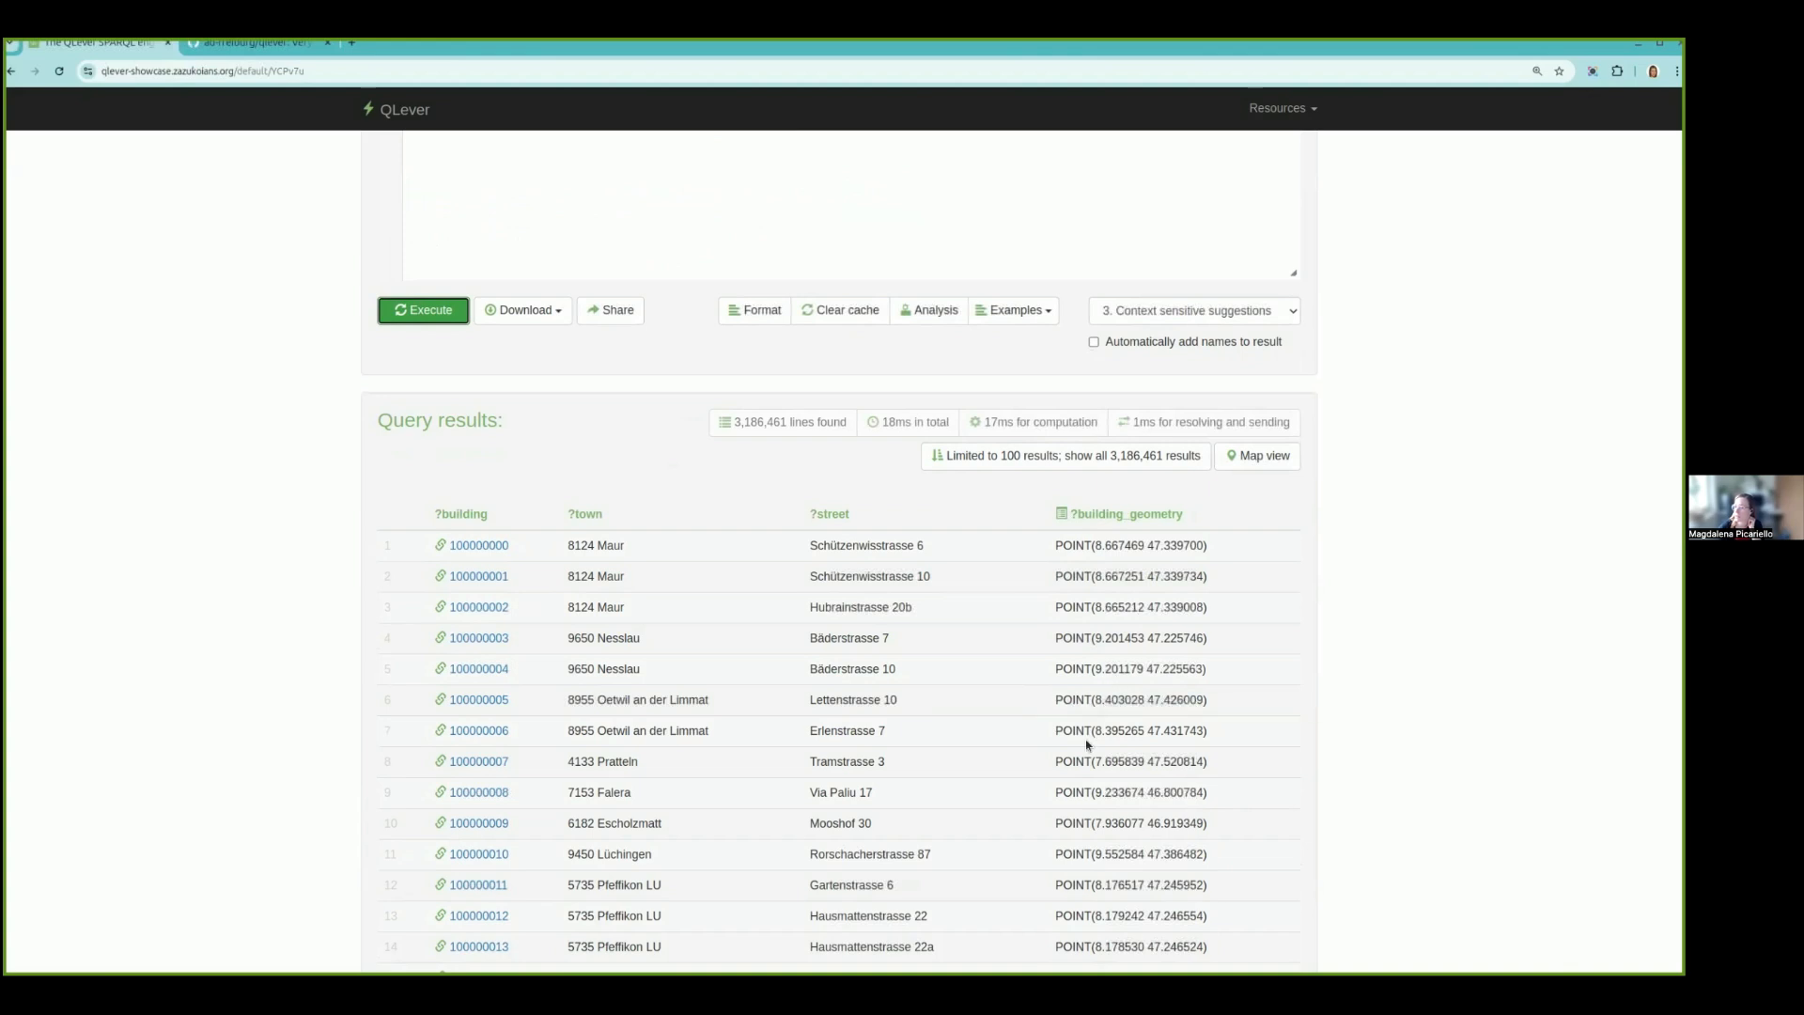
- Show the query results on the map and inspect the individual buildings in central Zürich around Rathausbrücke
scroll(1087, 745, "up", 2)
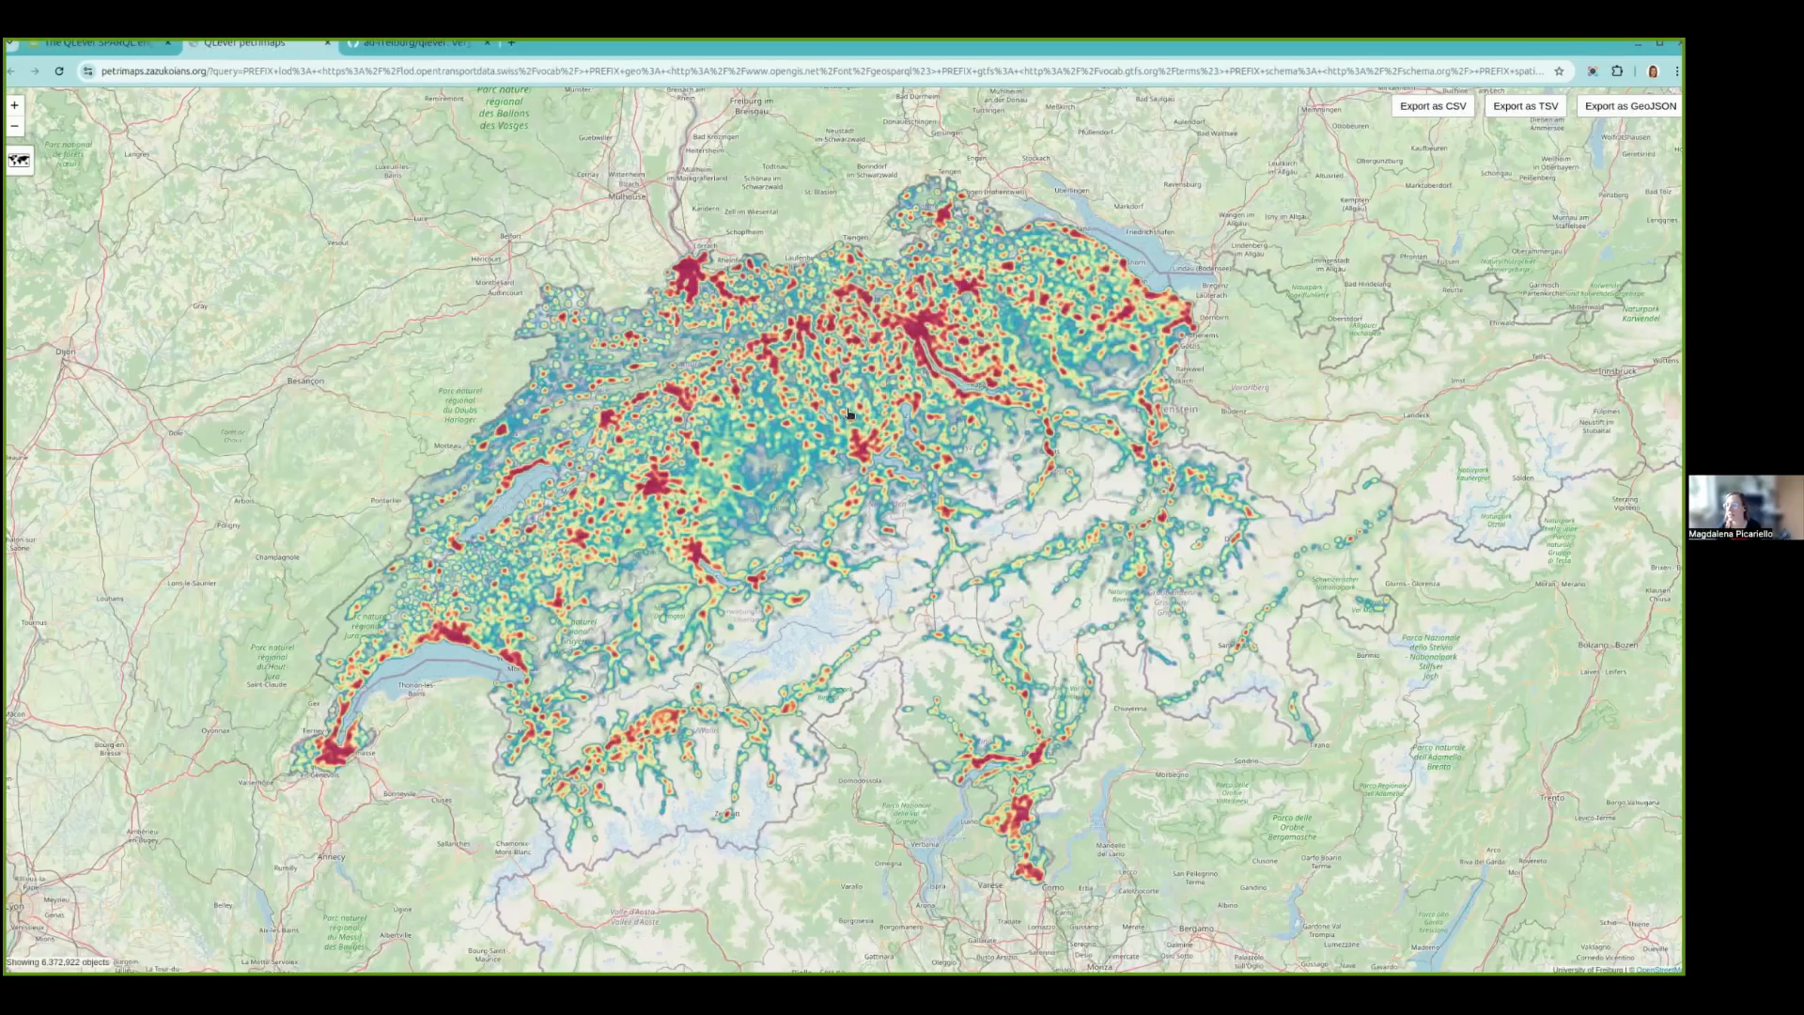
scroll(848, 411, "up", 2)
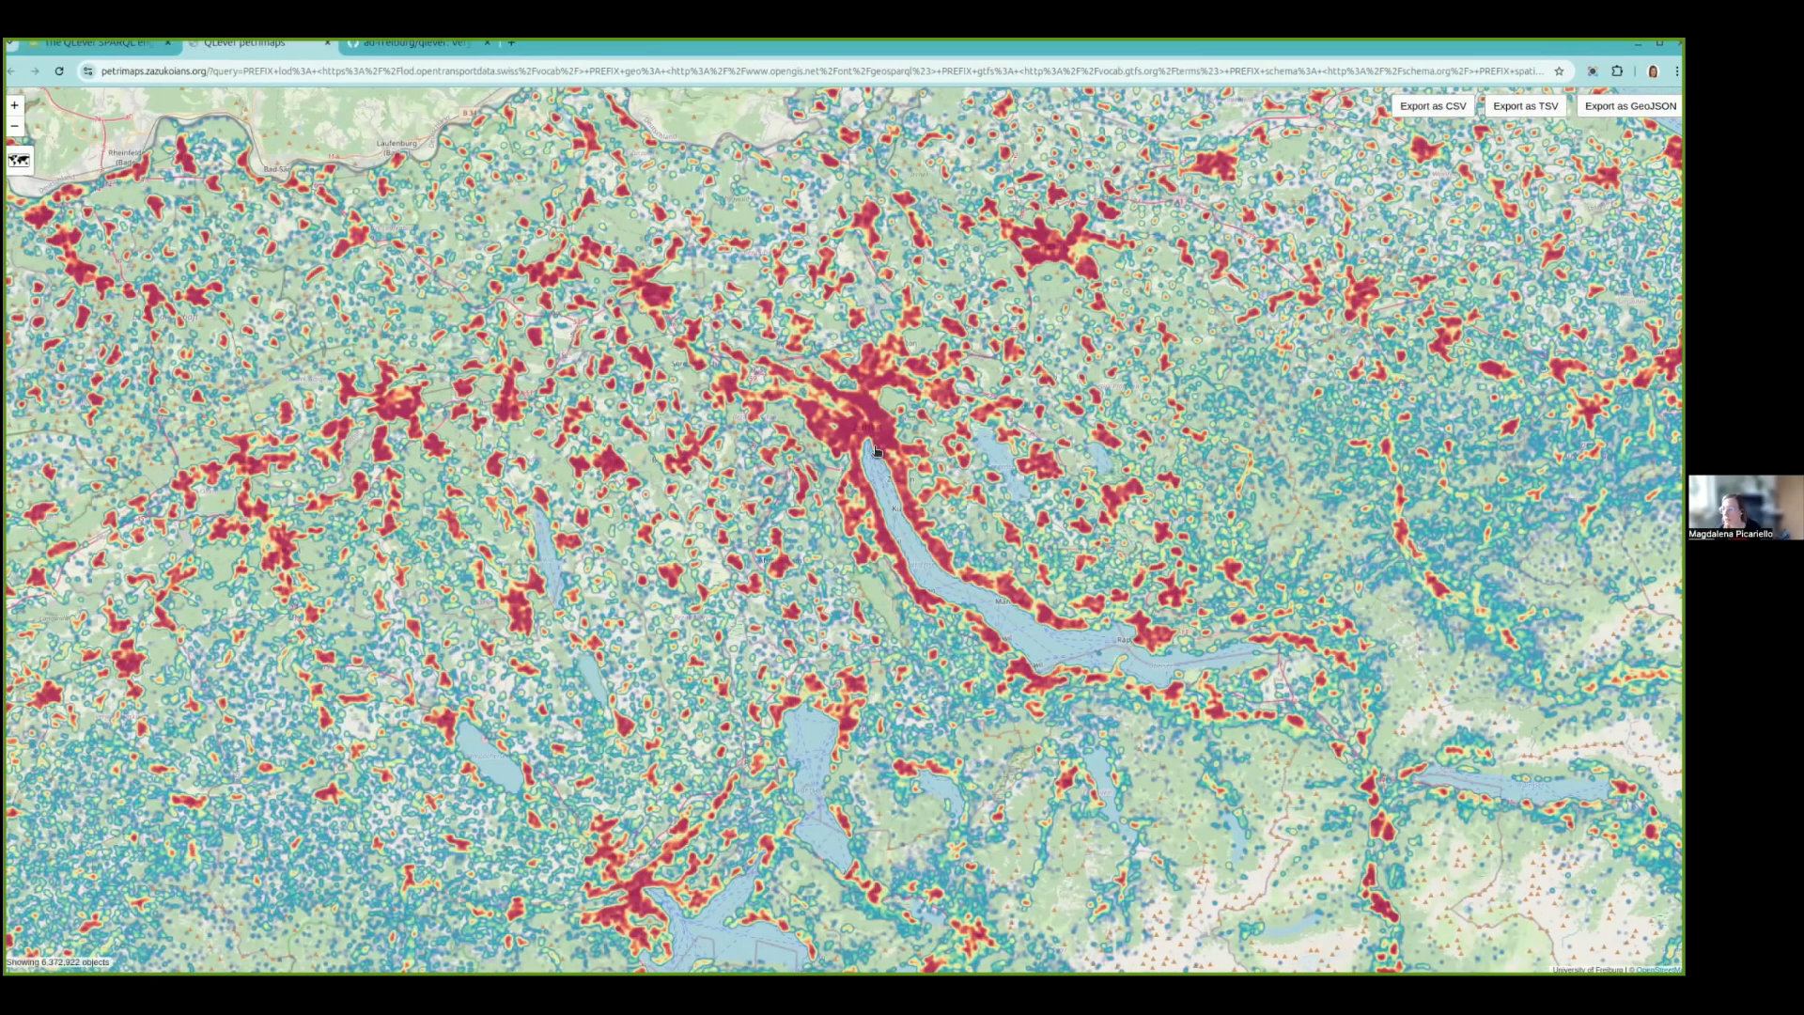
scroll(874, 449, "up", 1)
scroll(875, 450, "up", 3)
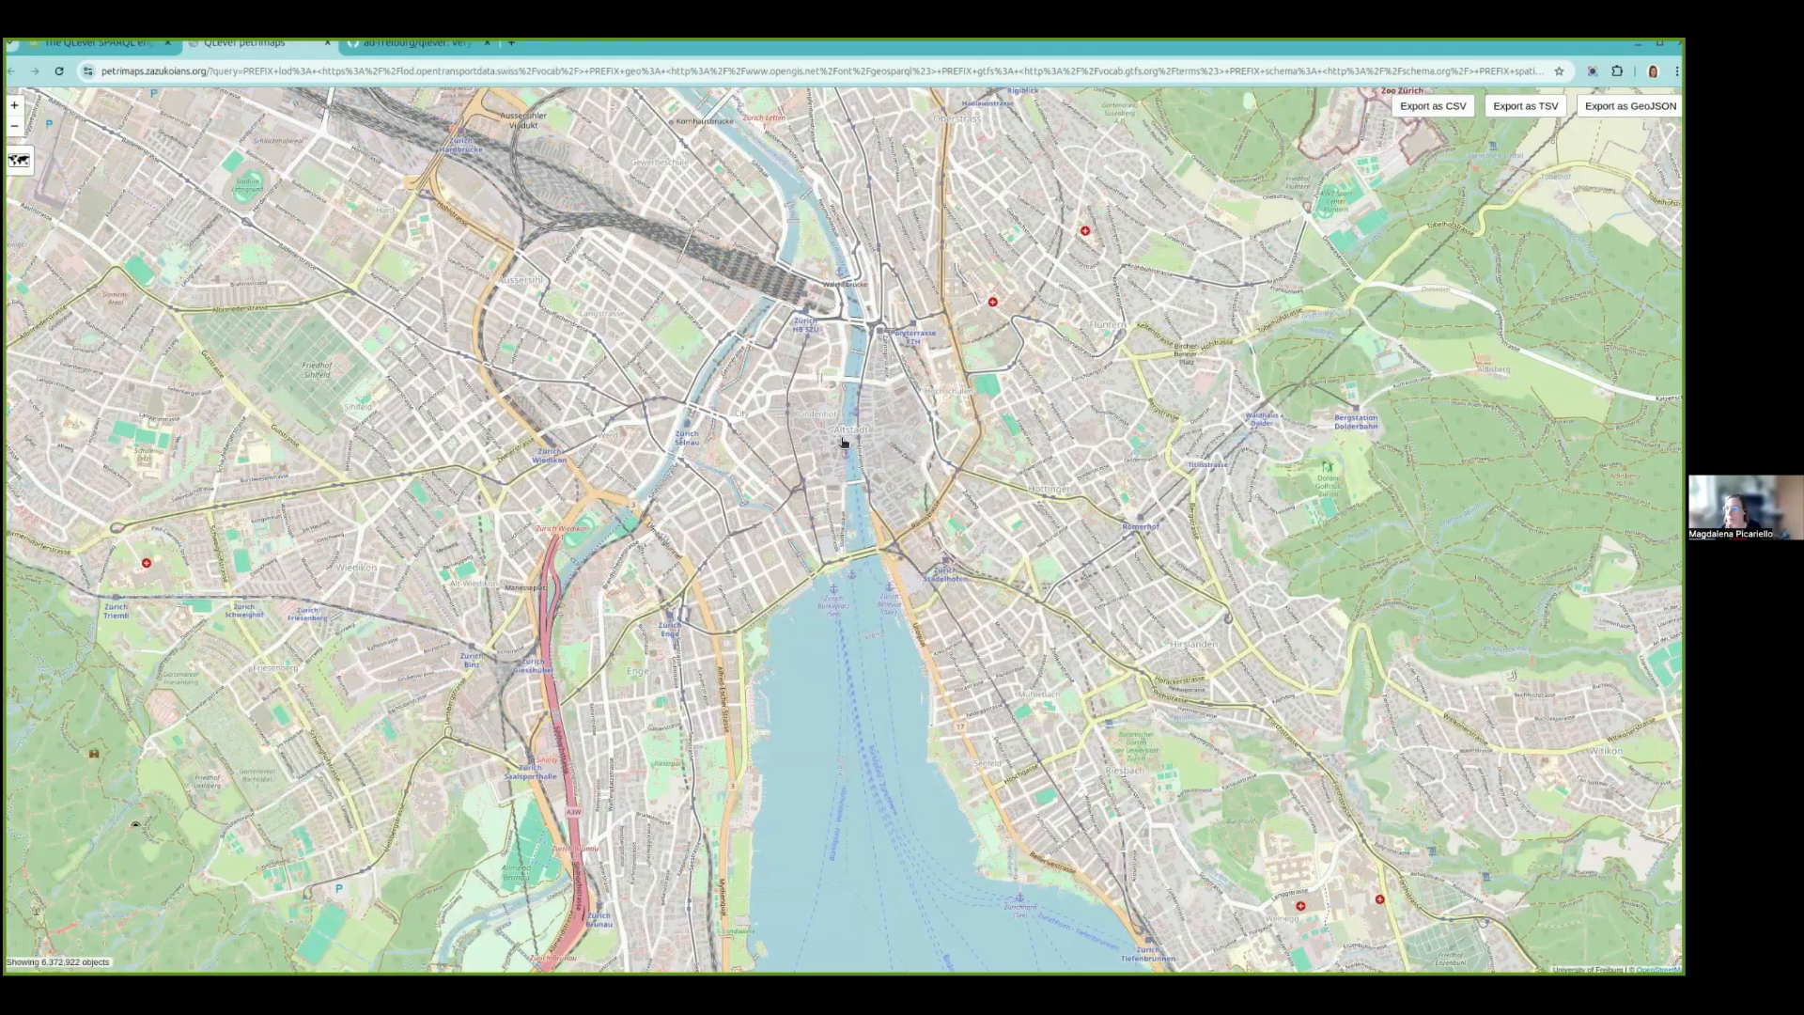
scroll(836, 449, "up", 3)
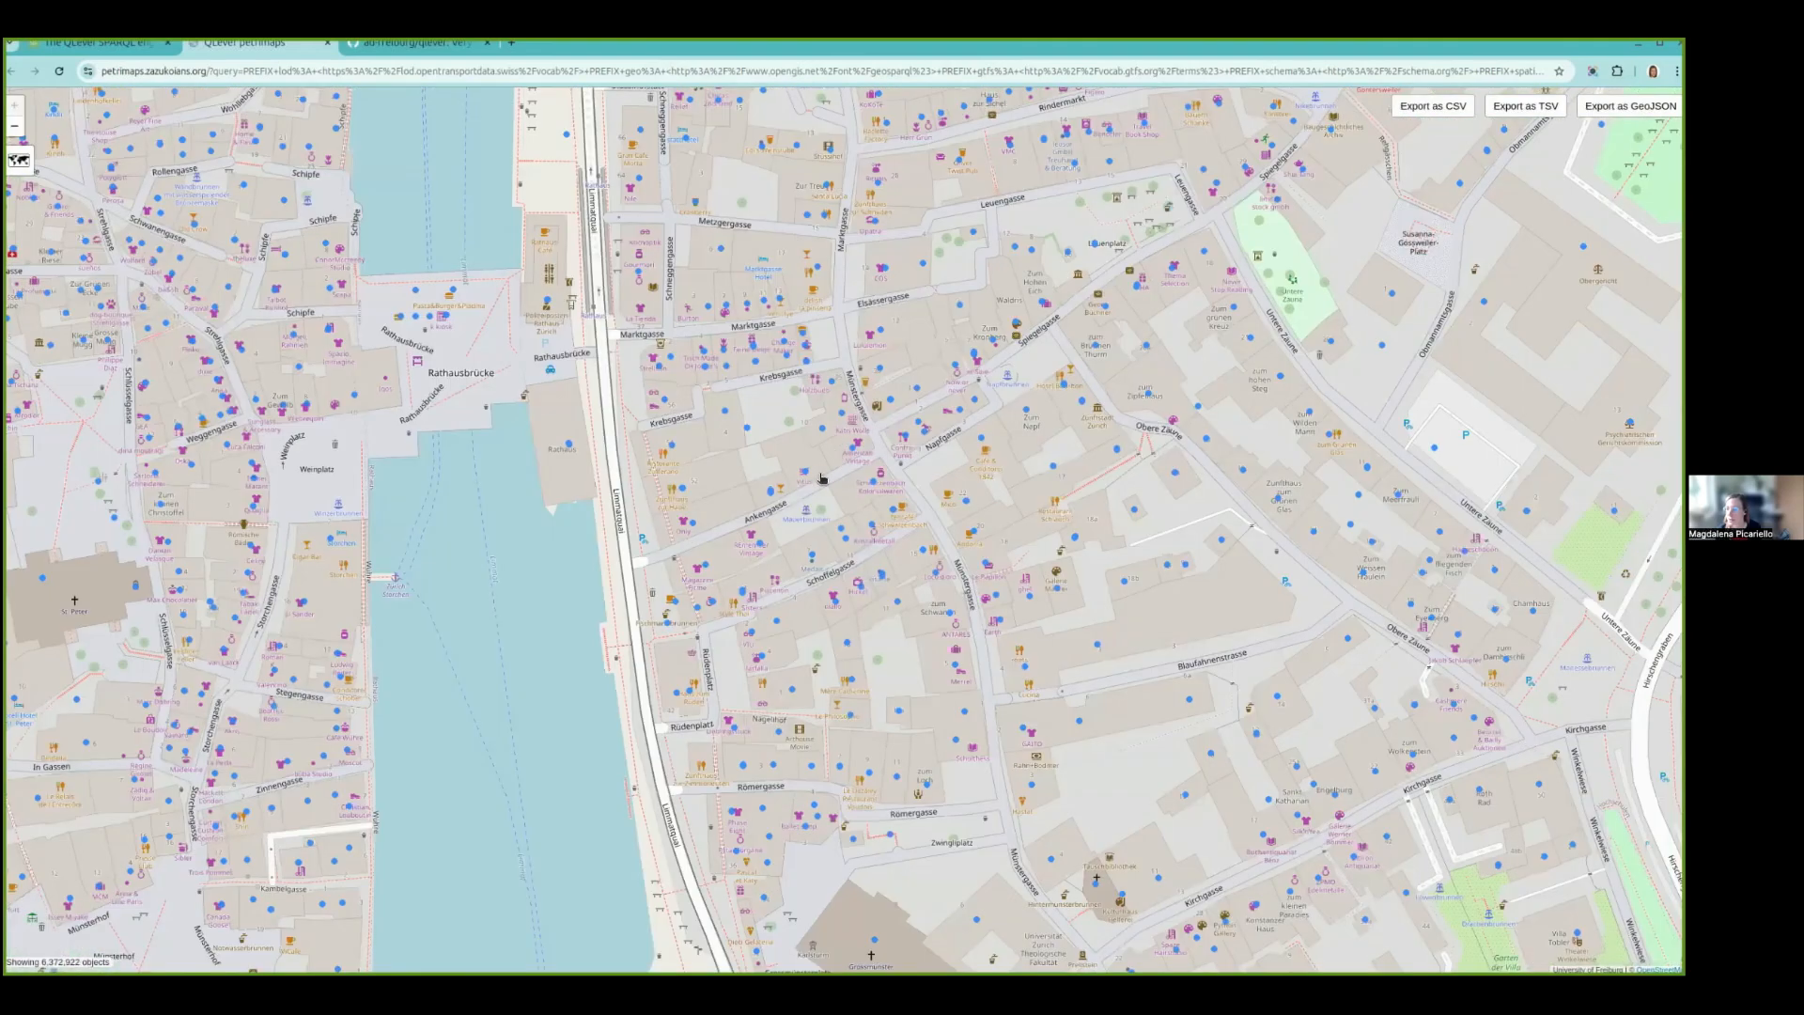
- Open the linked-data record of the building marked near Ankengasse and review its properties
left_click(694, 526)
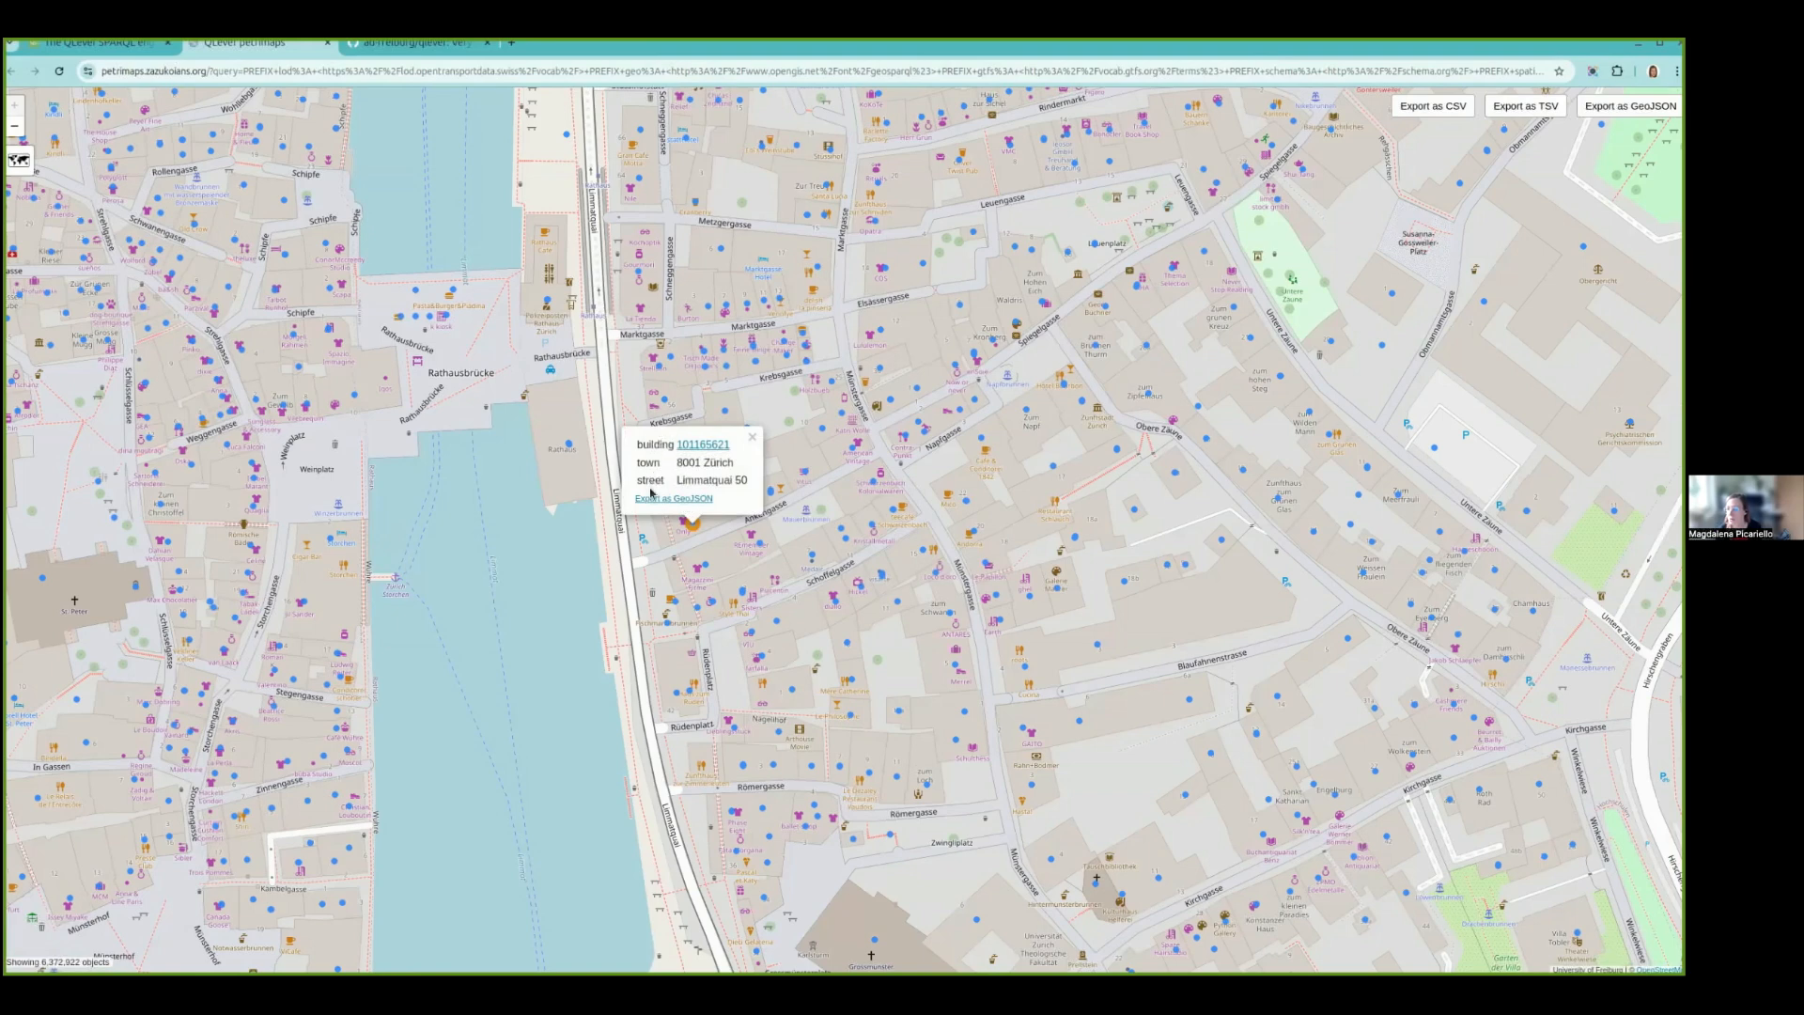
left_click(716, 450)
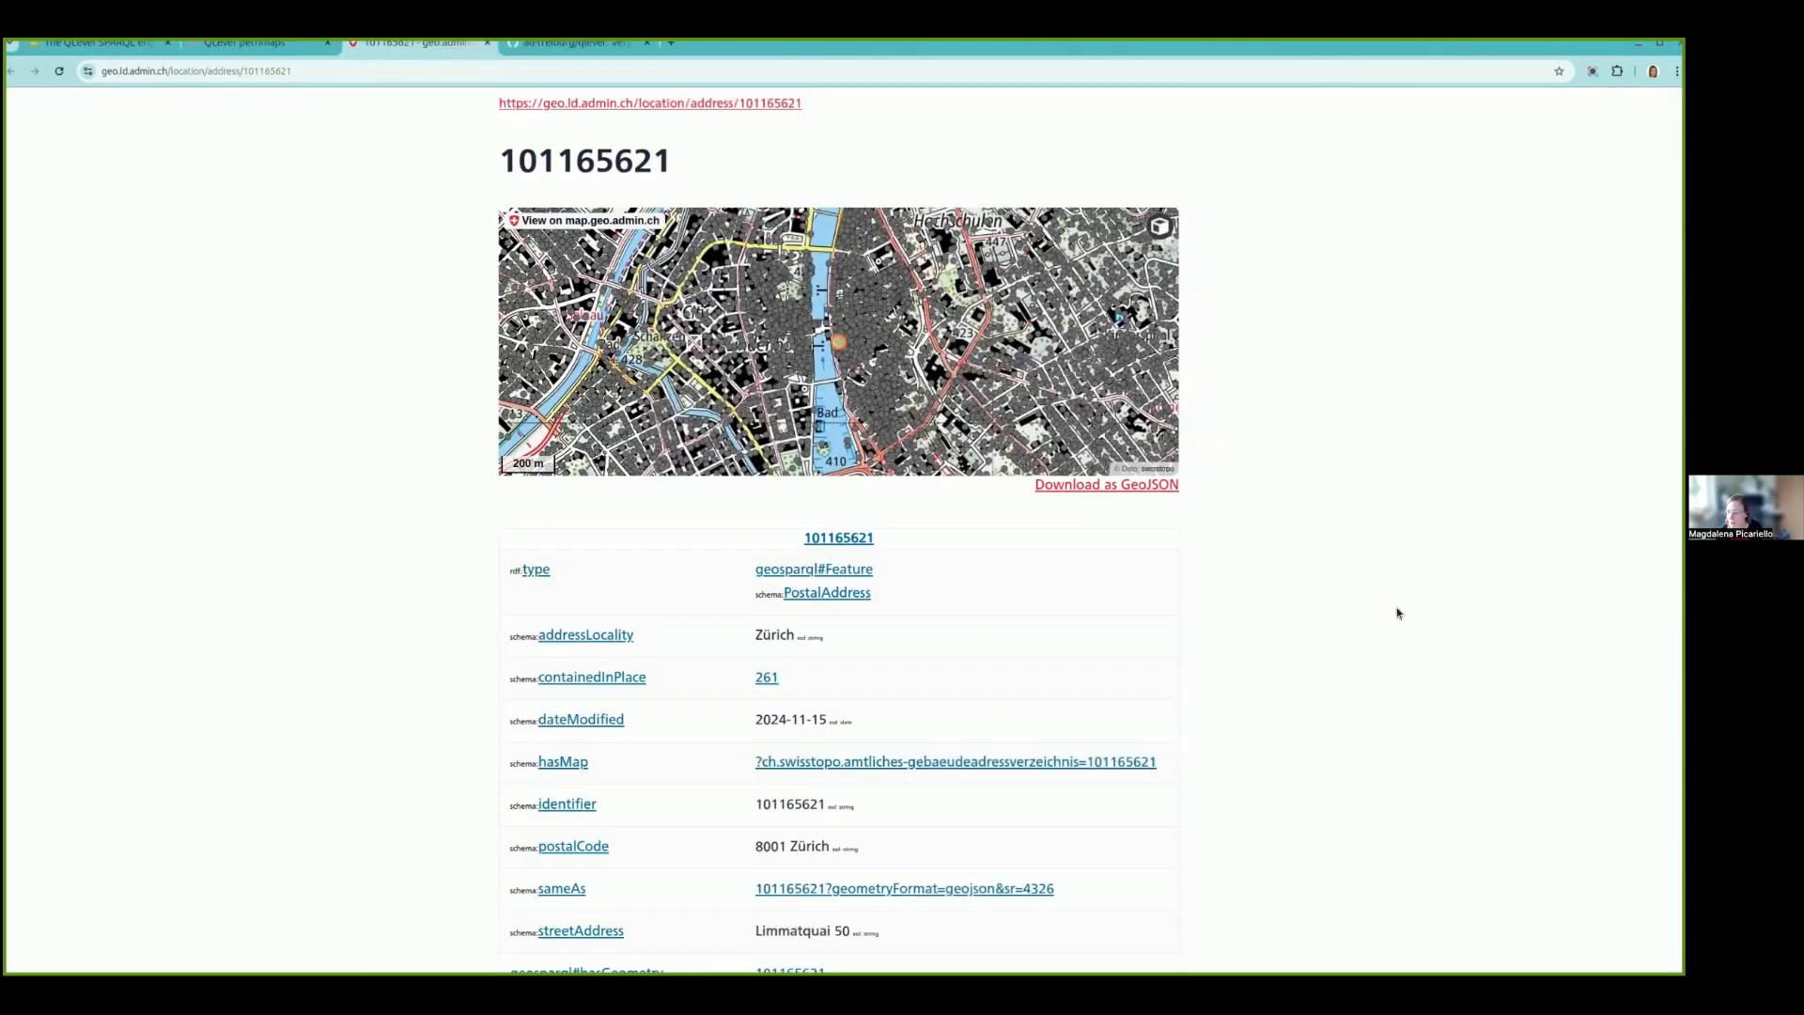
scroll(1396, 607, "down", 2)
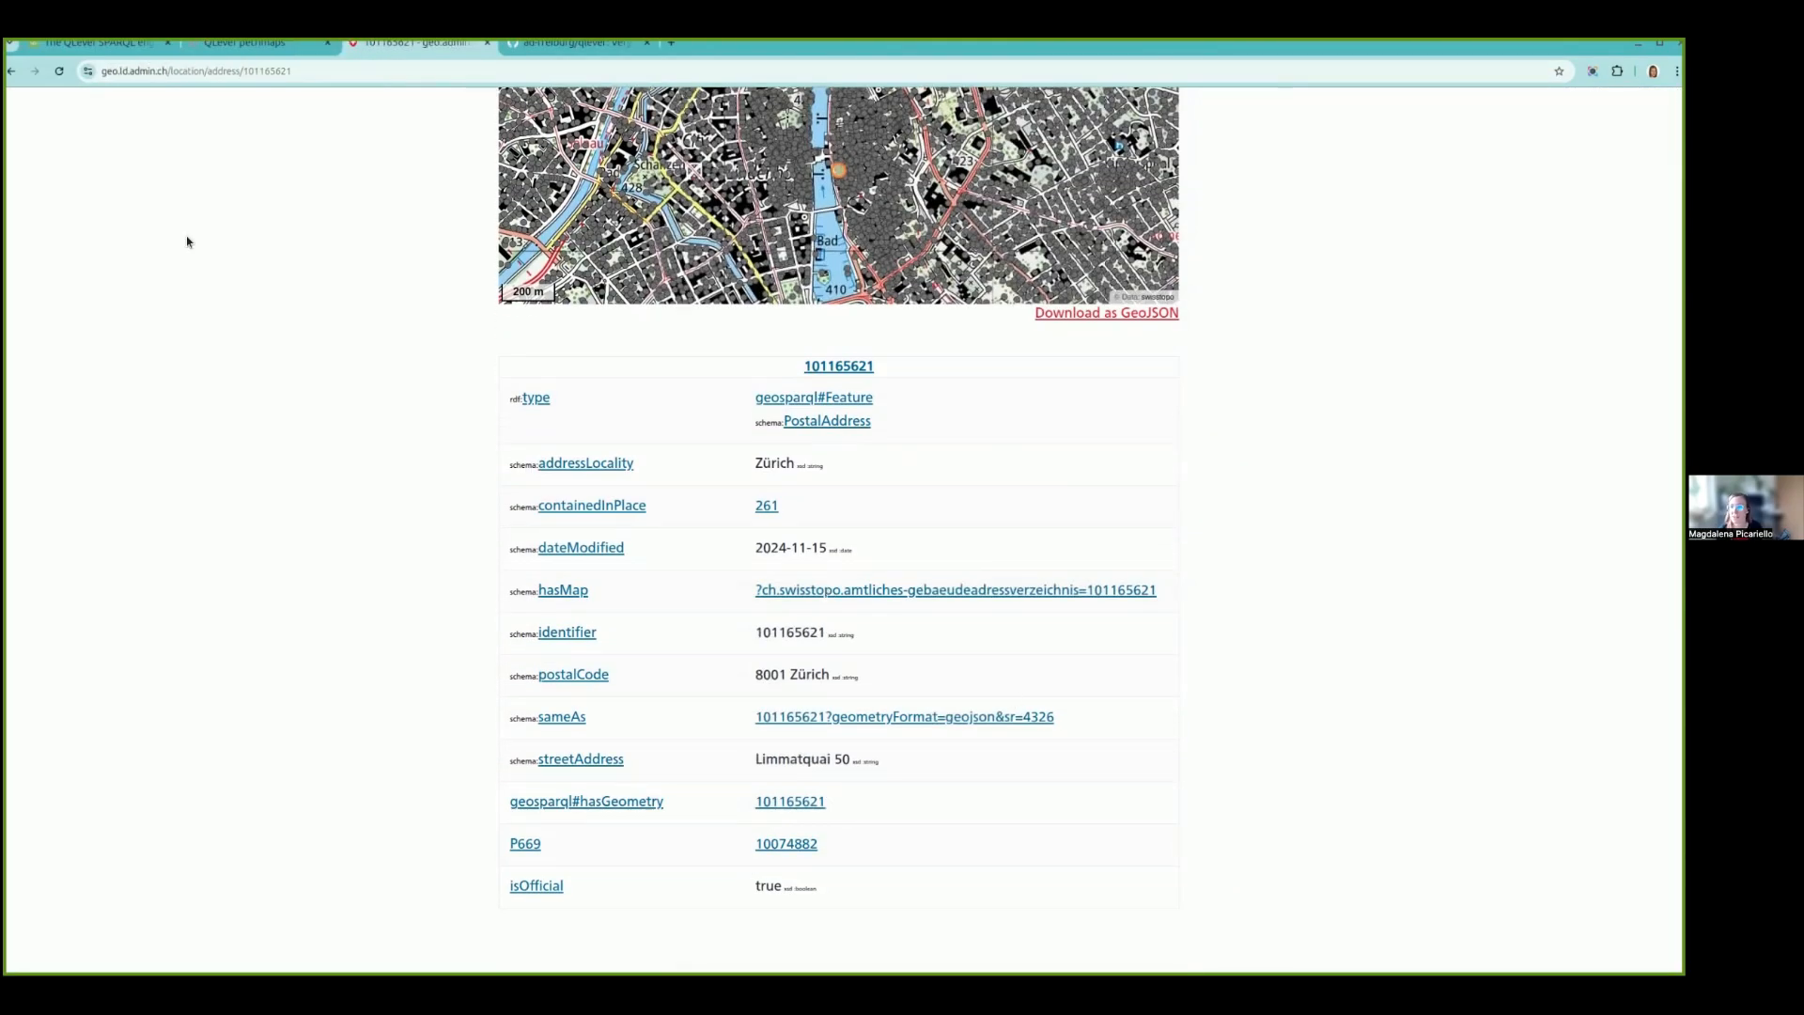
- Return to the SPARQL query and add an empty SERVICE spatialSearch { } block after the building geometry pattern
left_click(105, 44)
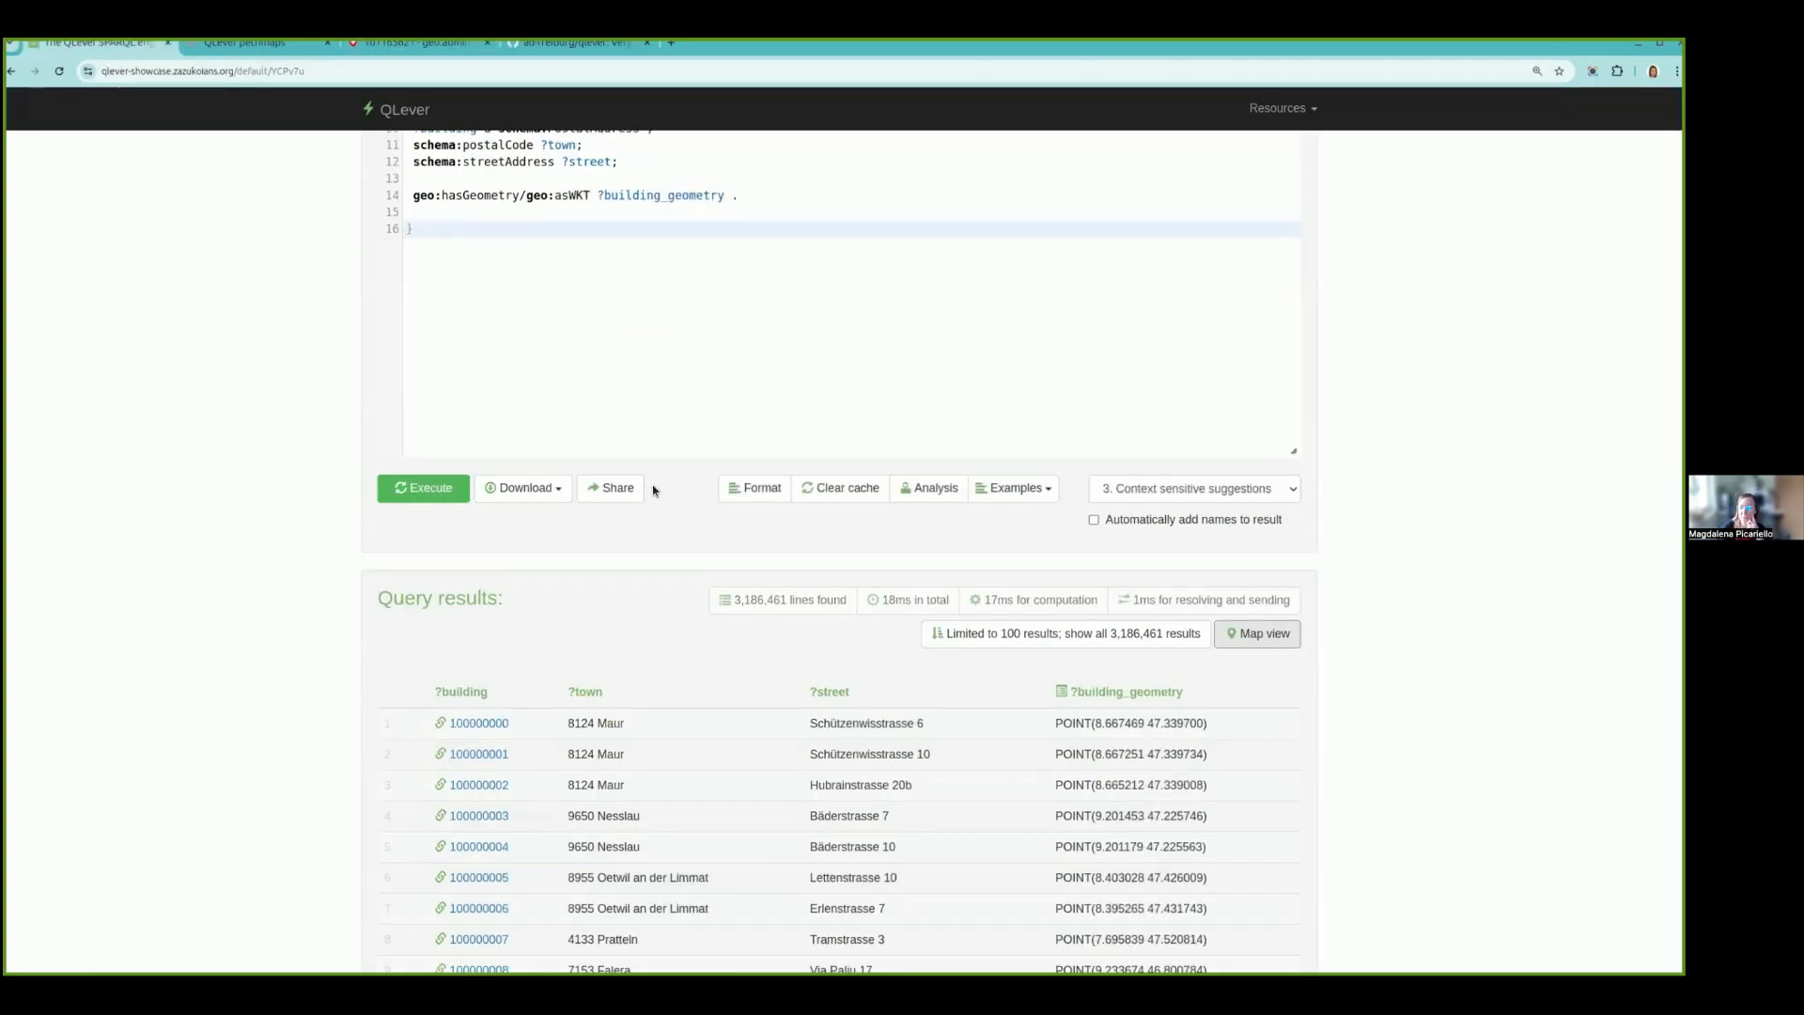
scroll(651, 489, "up", 2)
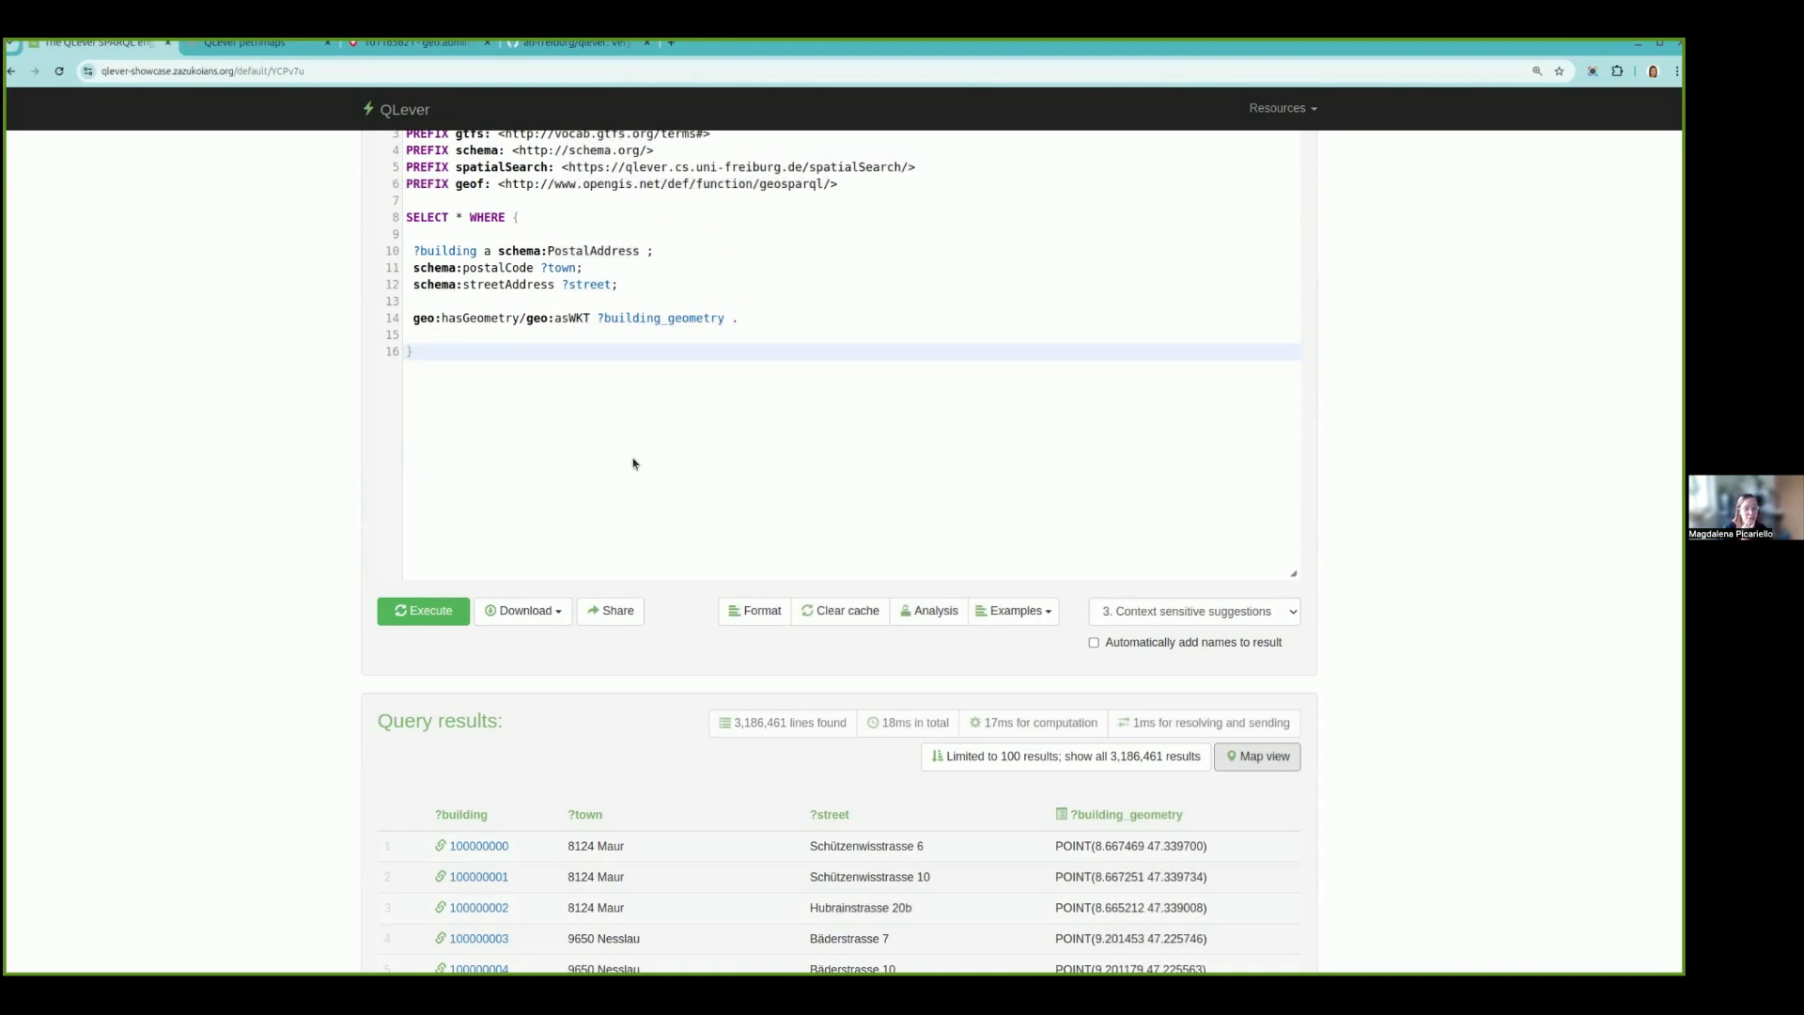
left_click(807, 321)
key("Return")
key("Return")
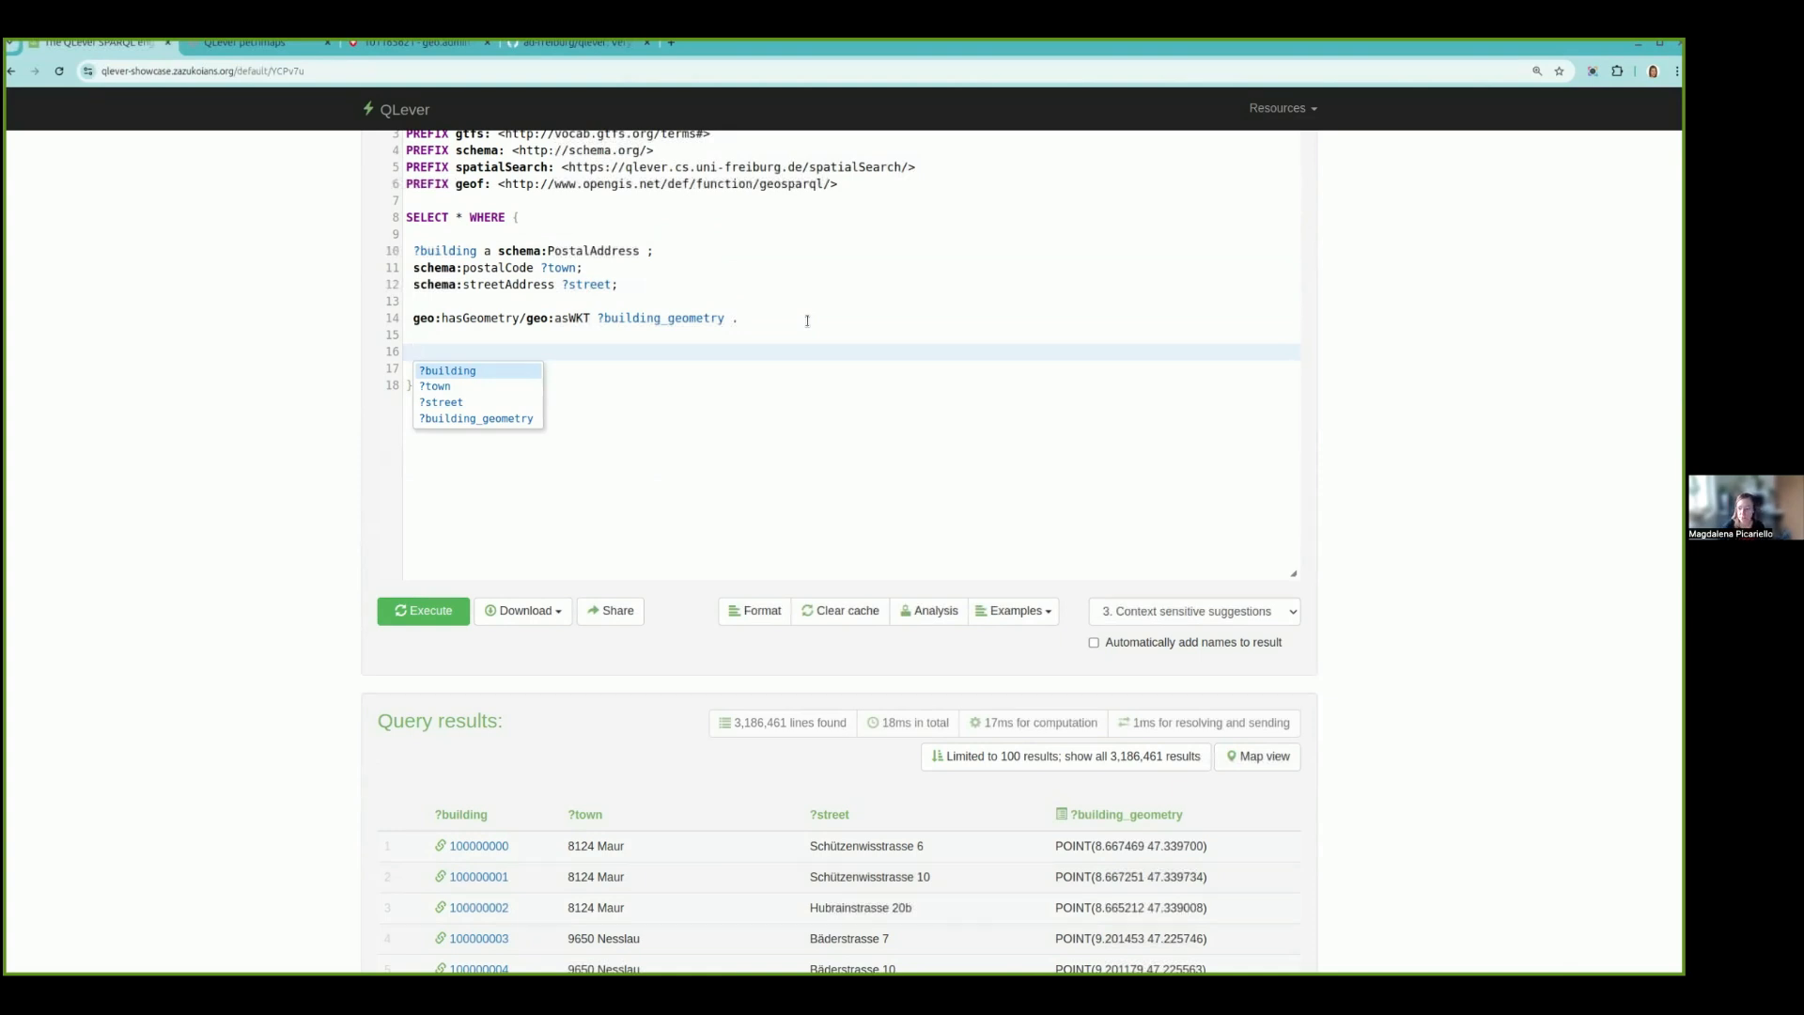
type("SERVI")
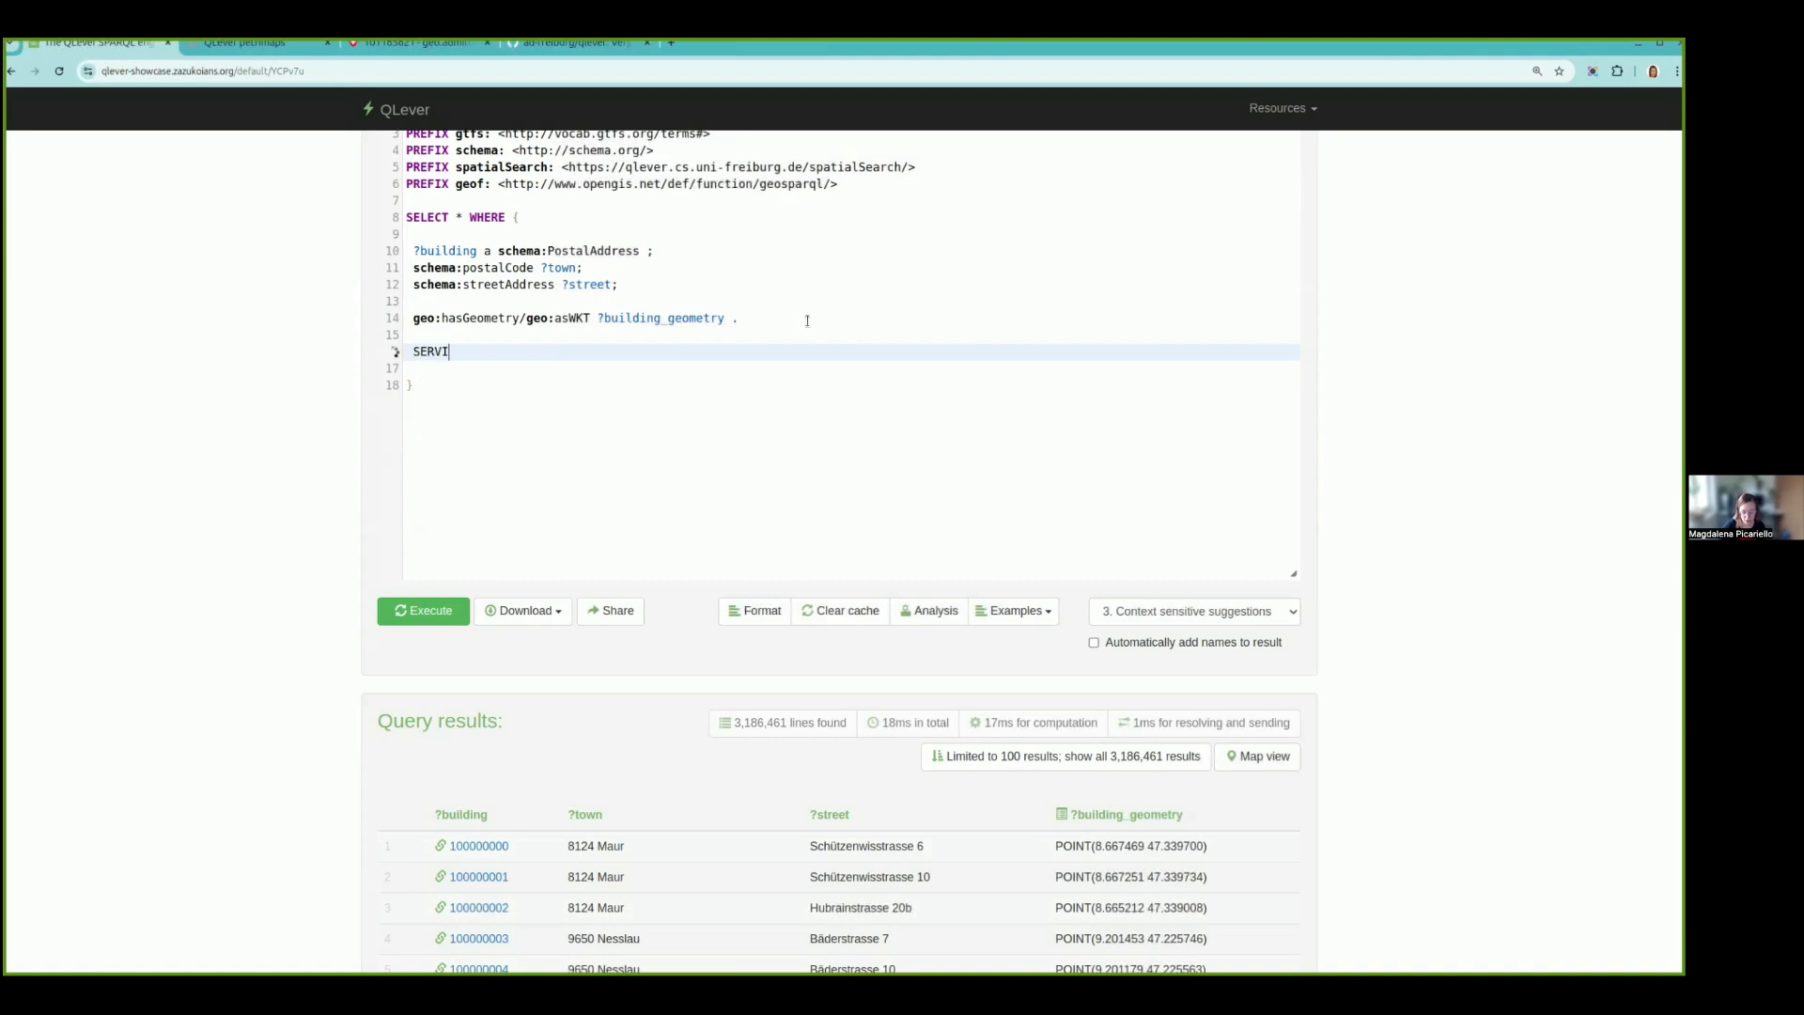
type("CE")
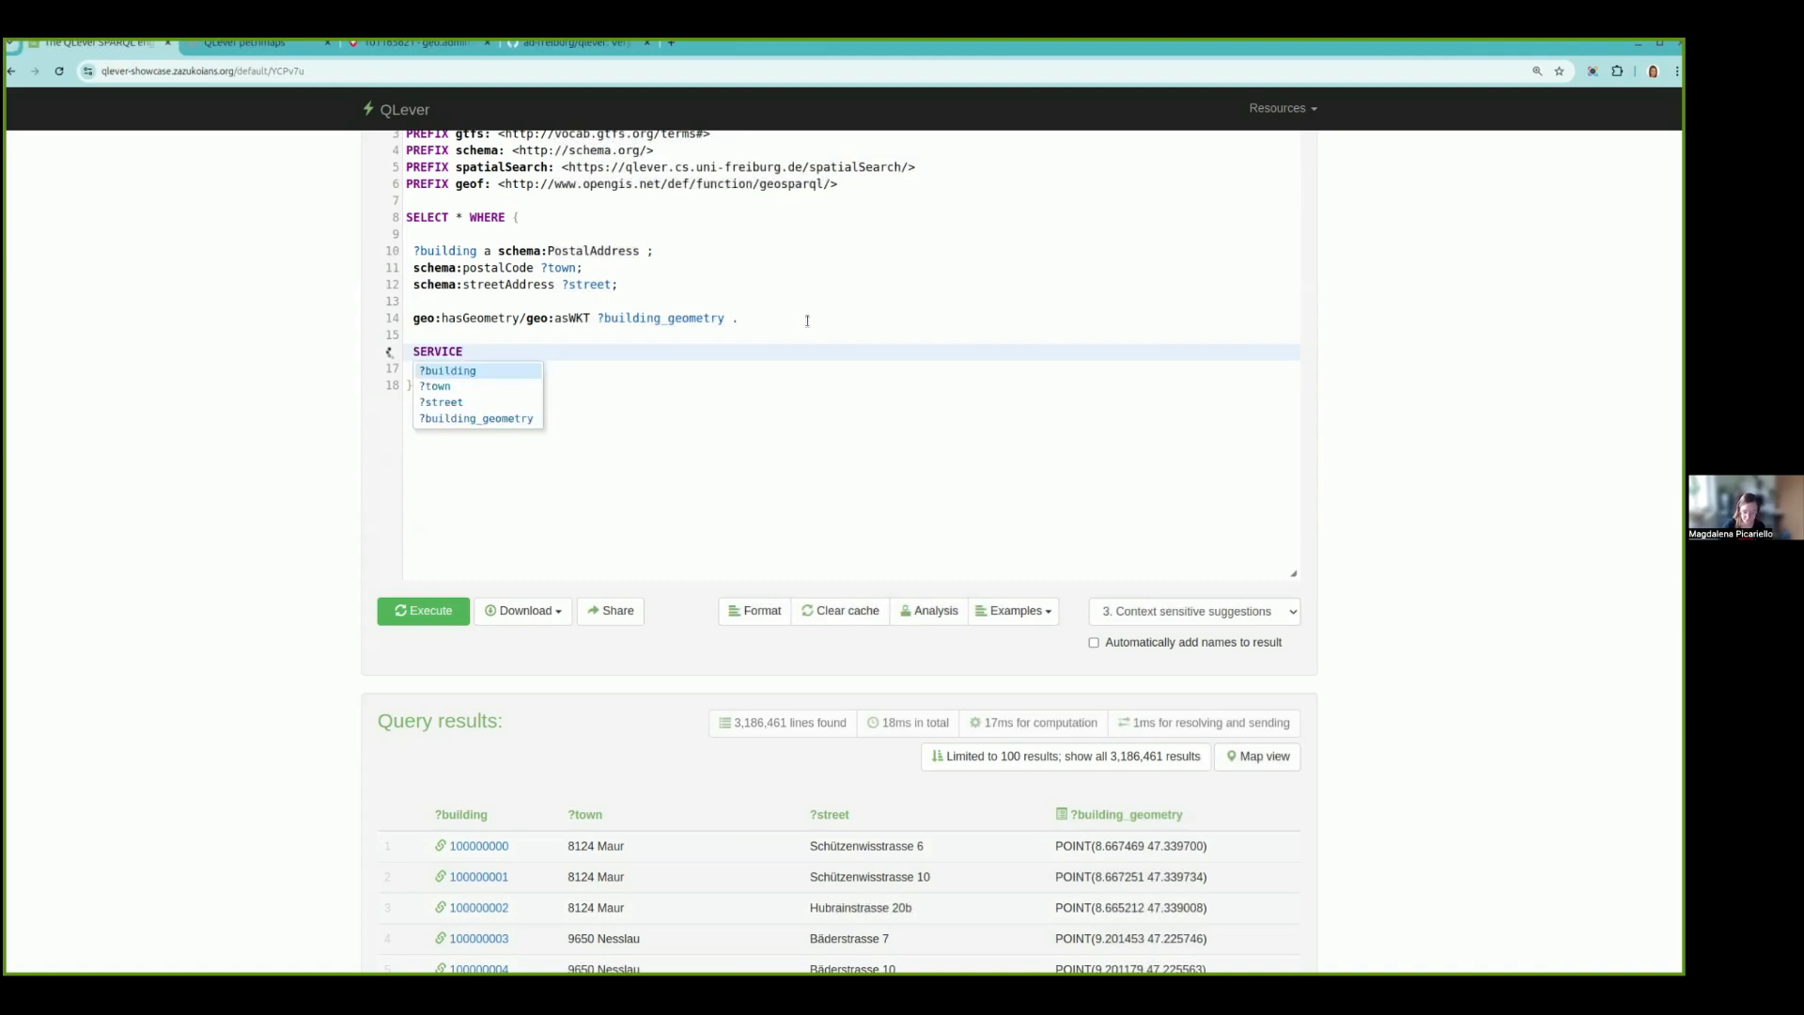
type(" spatialSearch")
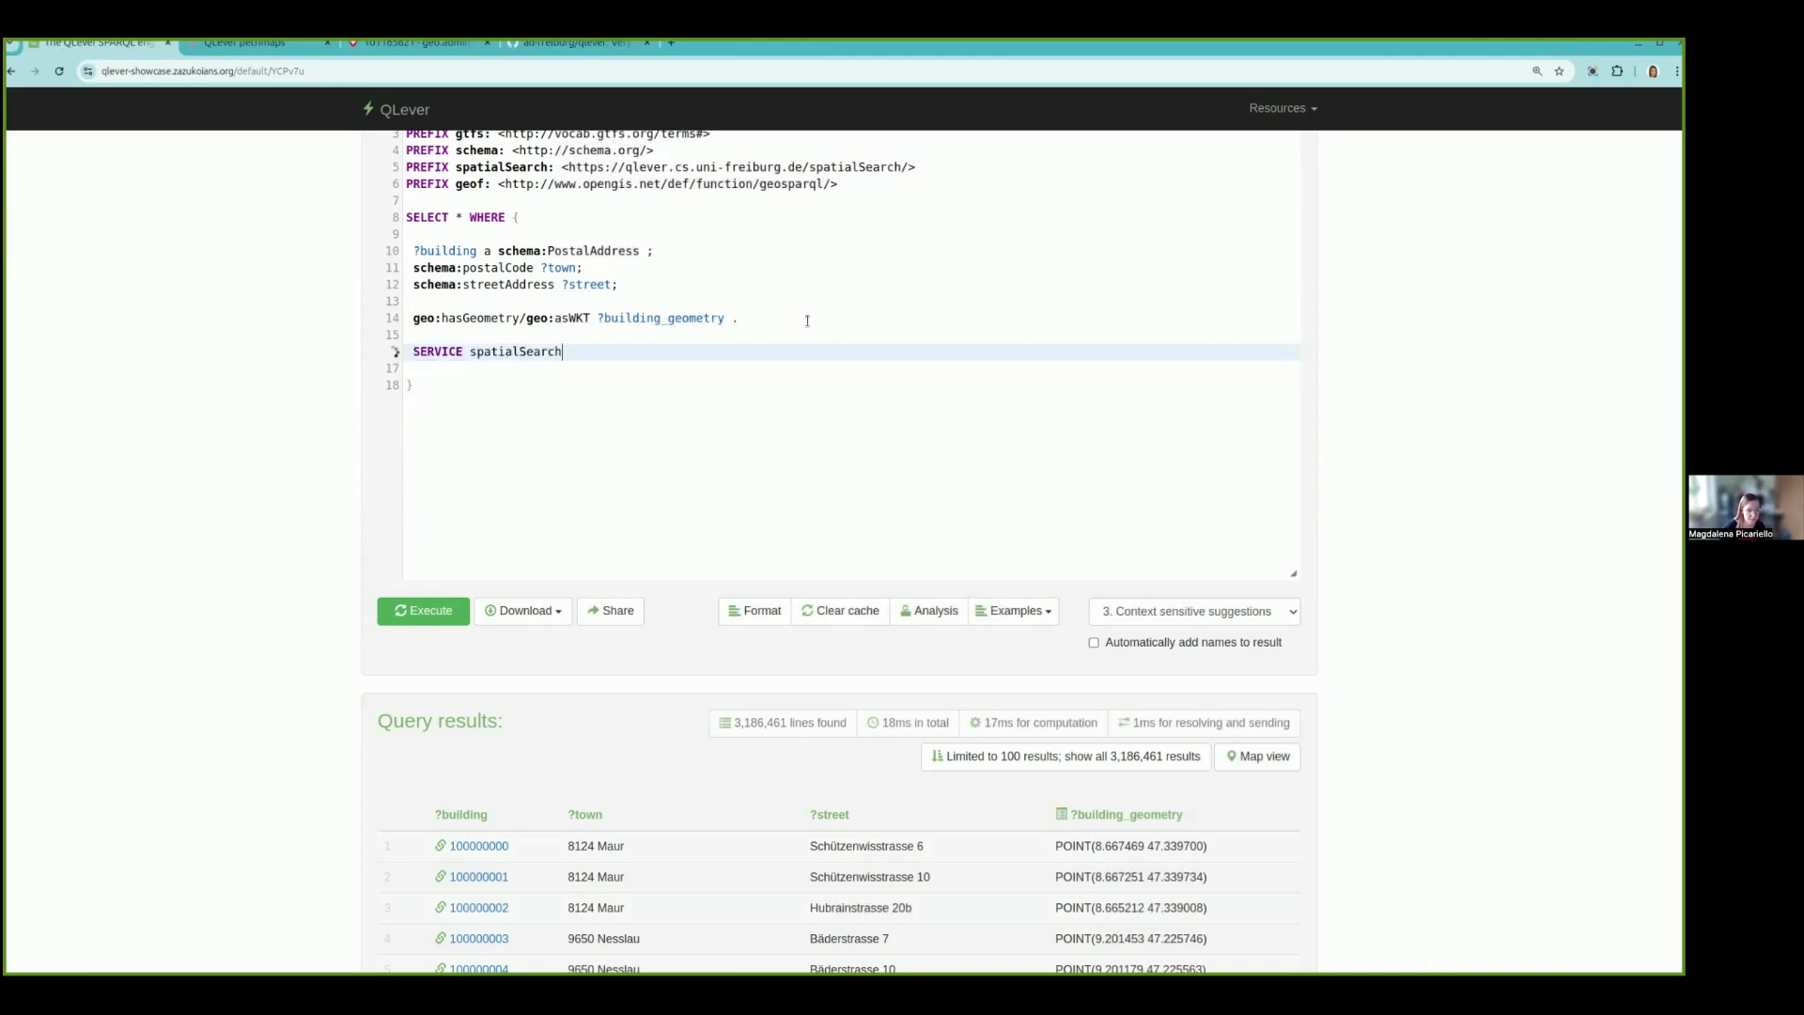
type(" {")
key("Return")
key("Return")
key("Up")
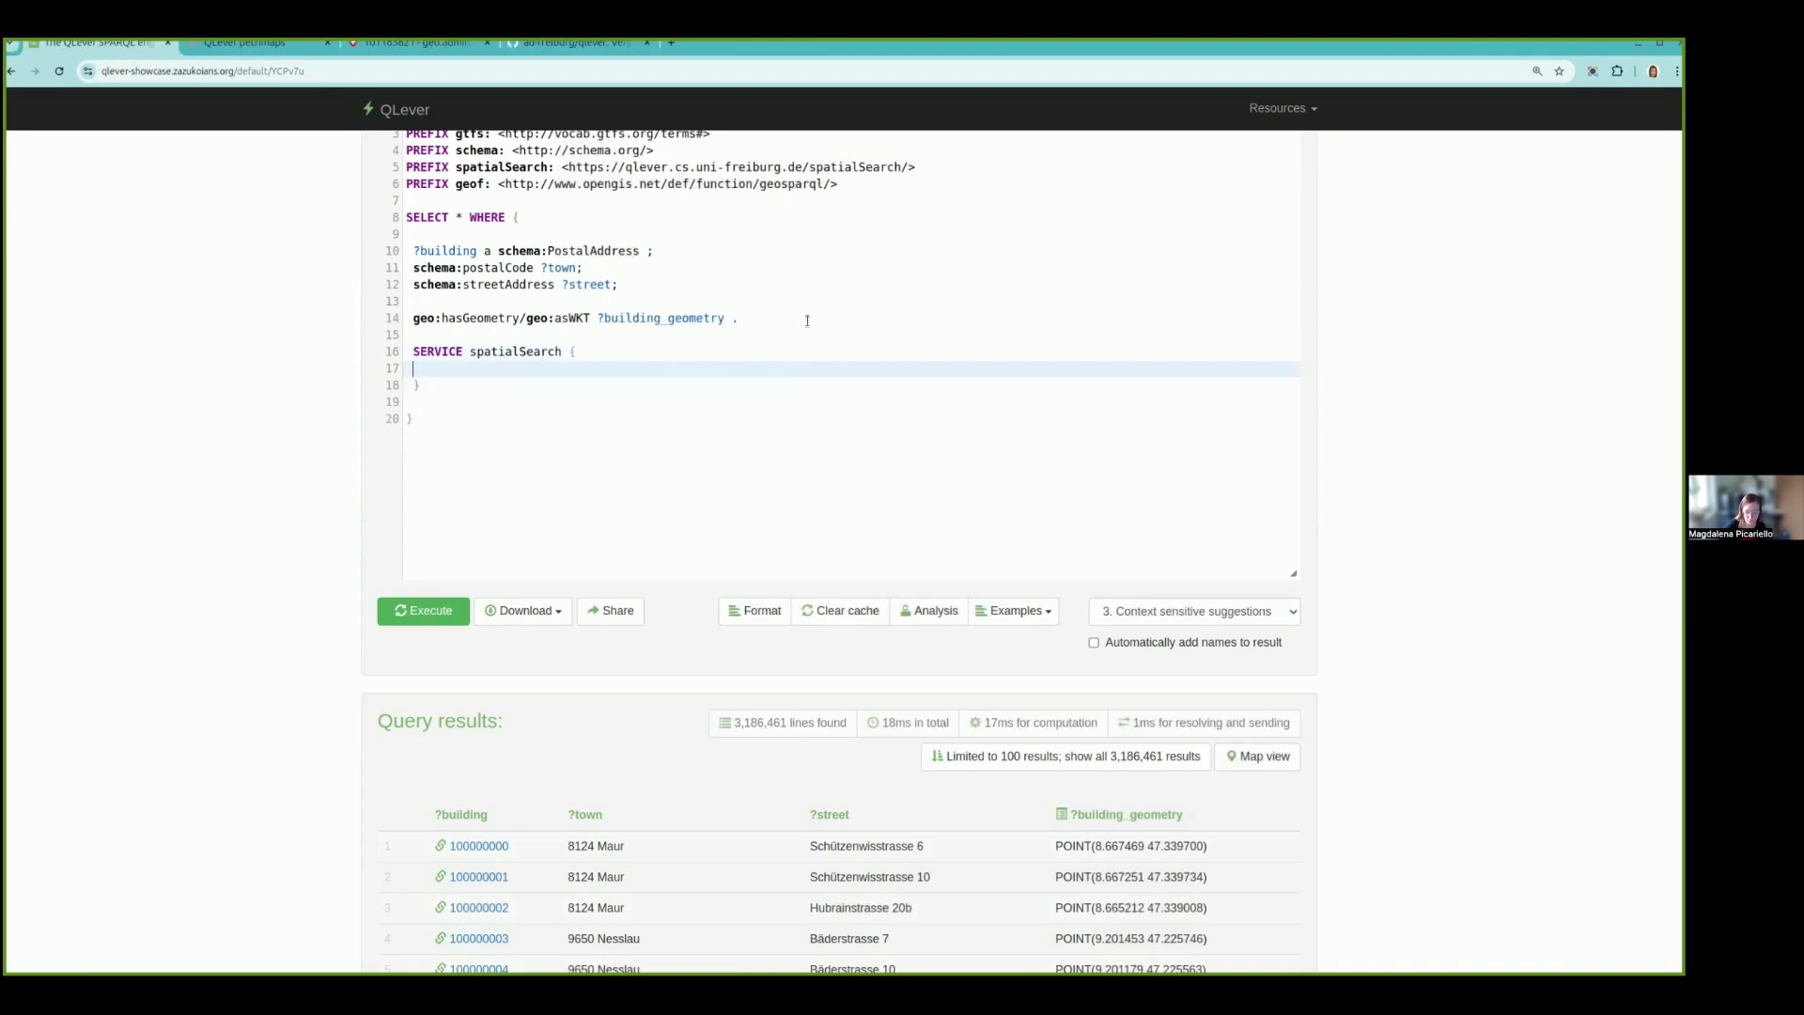
- Start the spatial search configuration inside the SERVICE block with _:config spatialSearch:left ?building_geometry;
type("_:config spatialSearch")
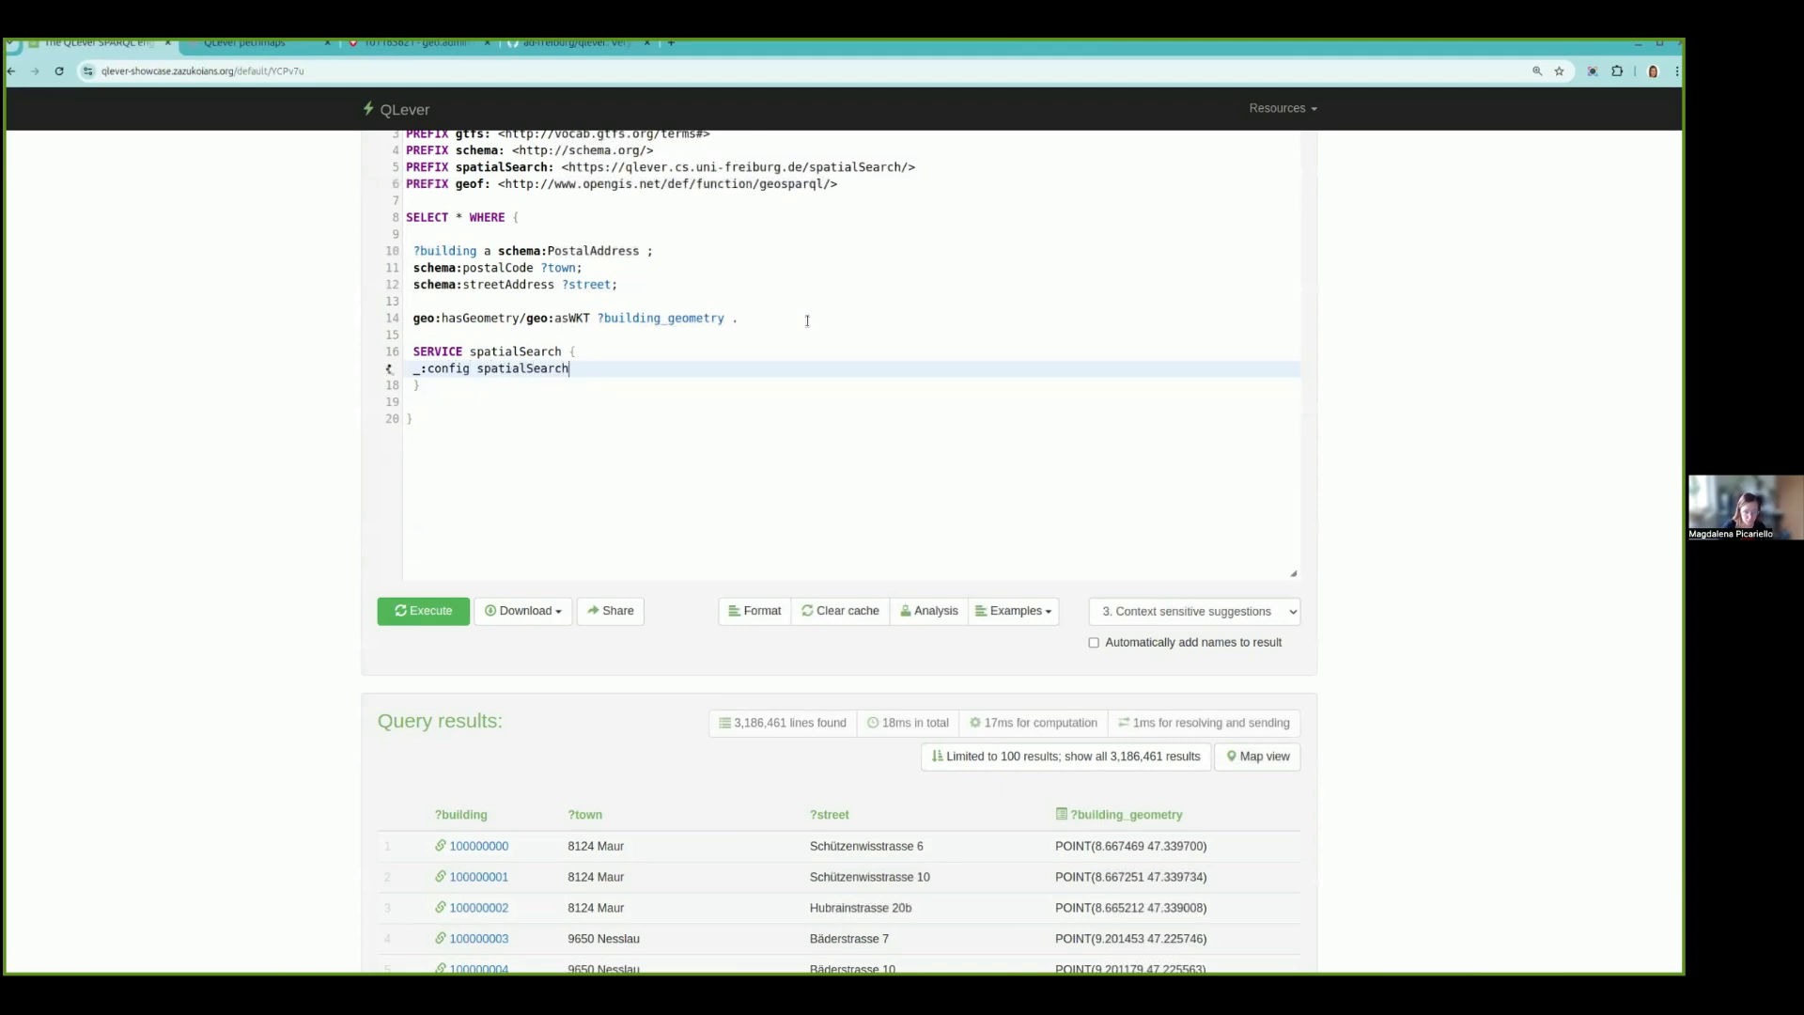
type(":left ?")
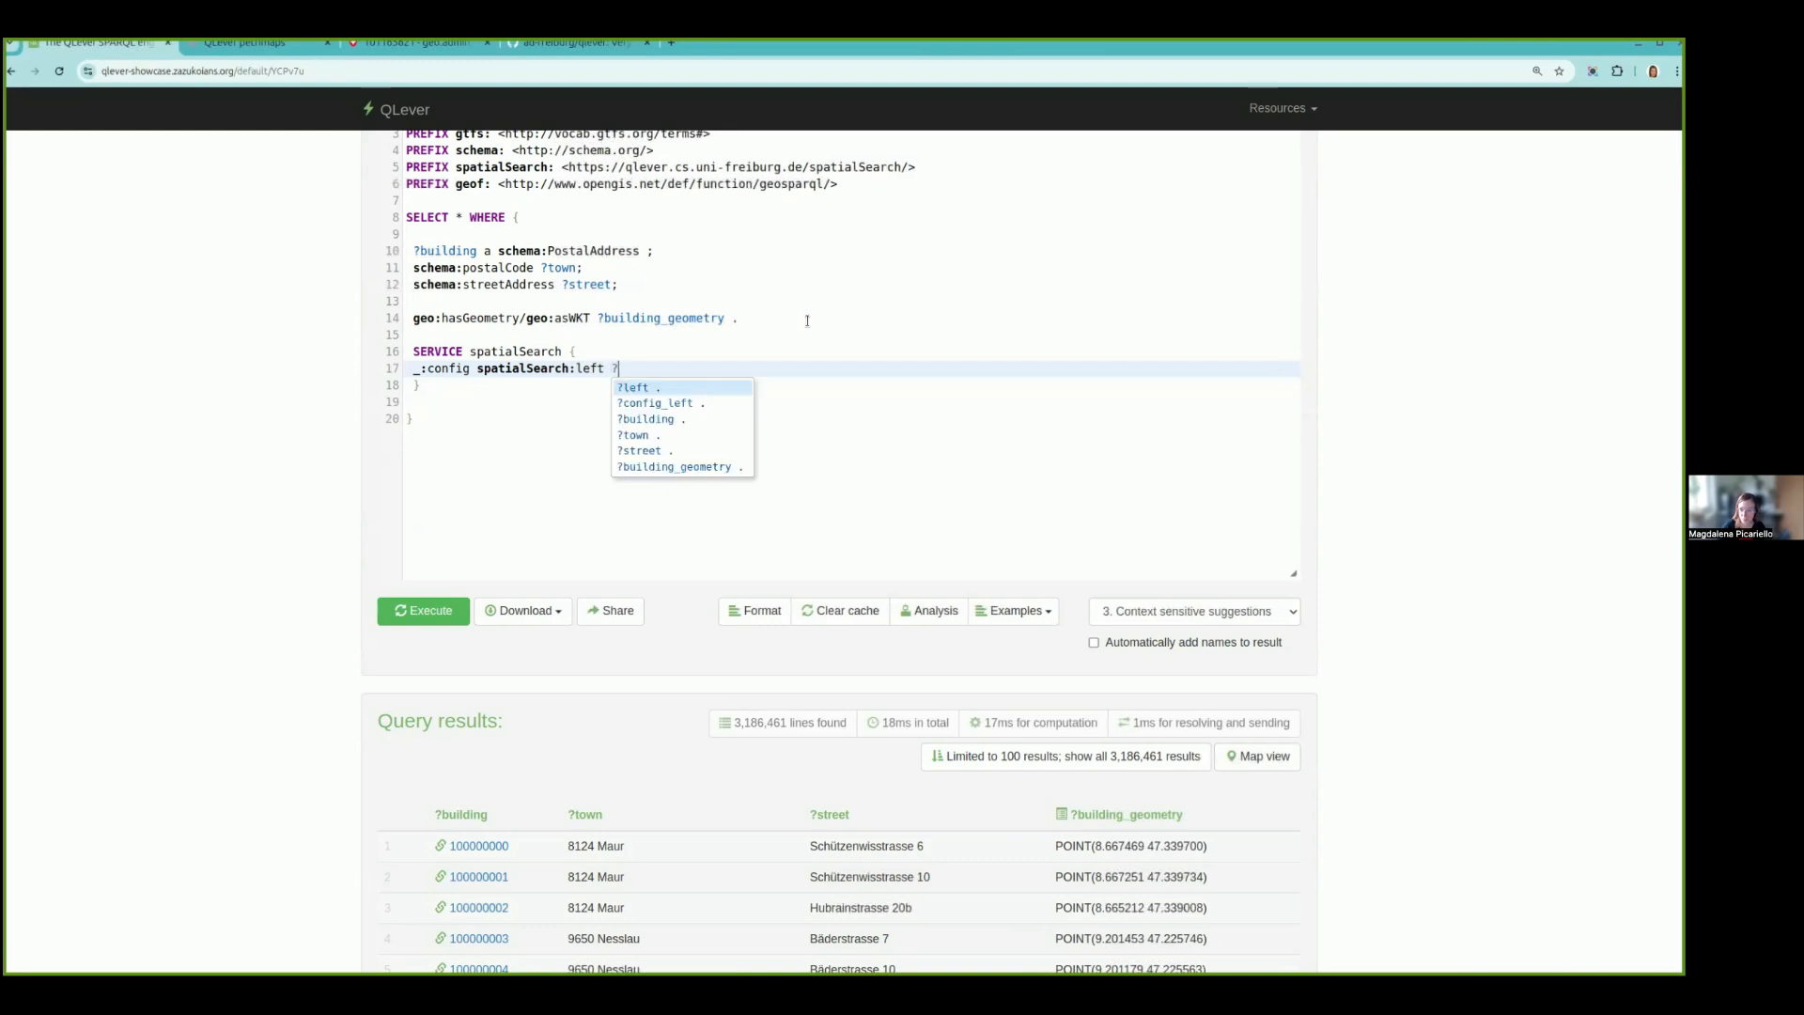
type("building")
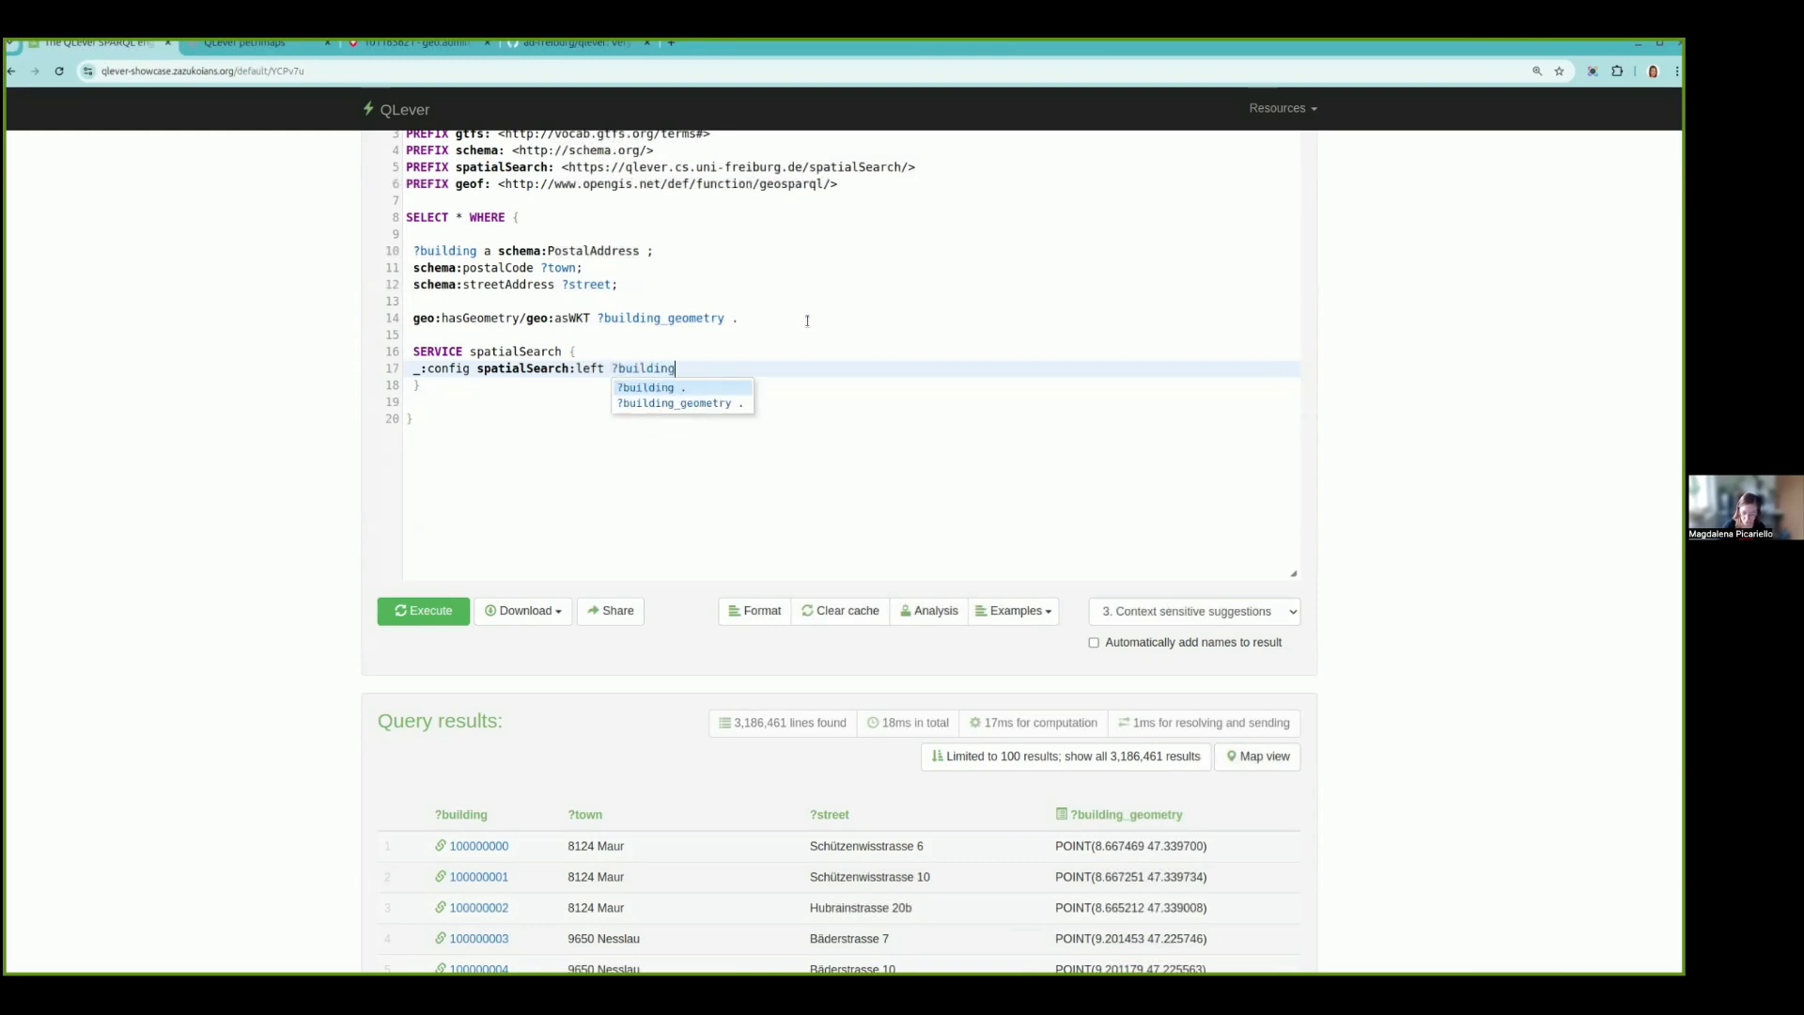
type("_geometry")
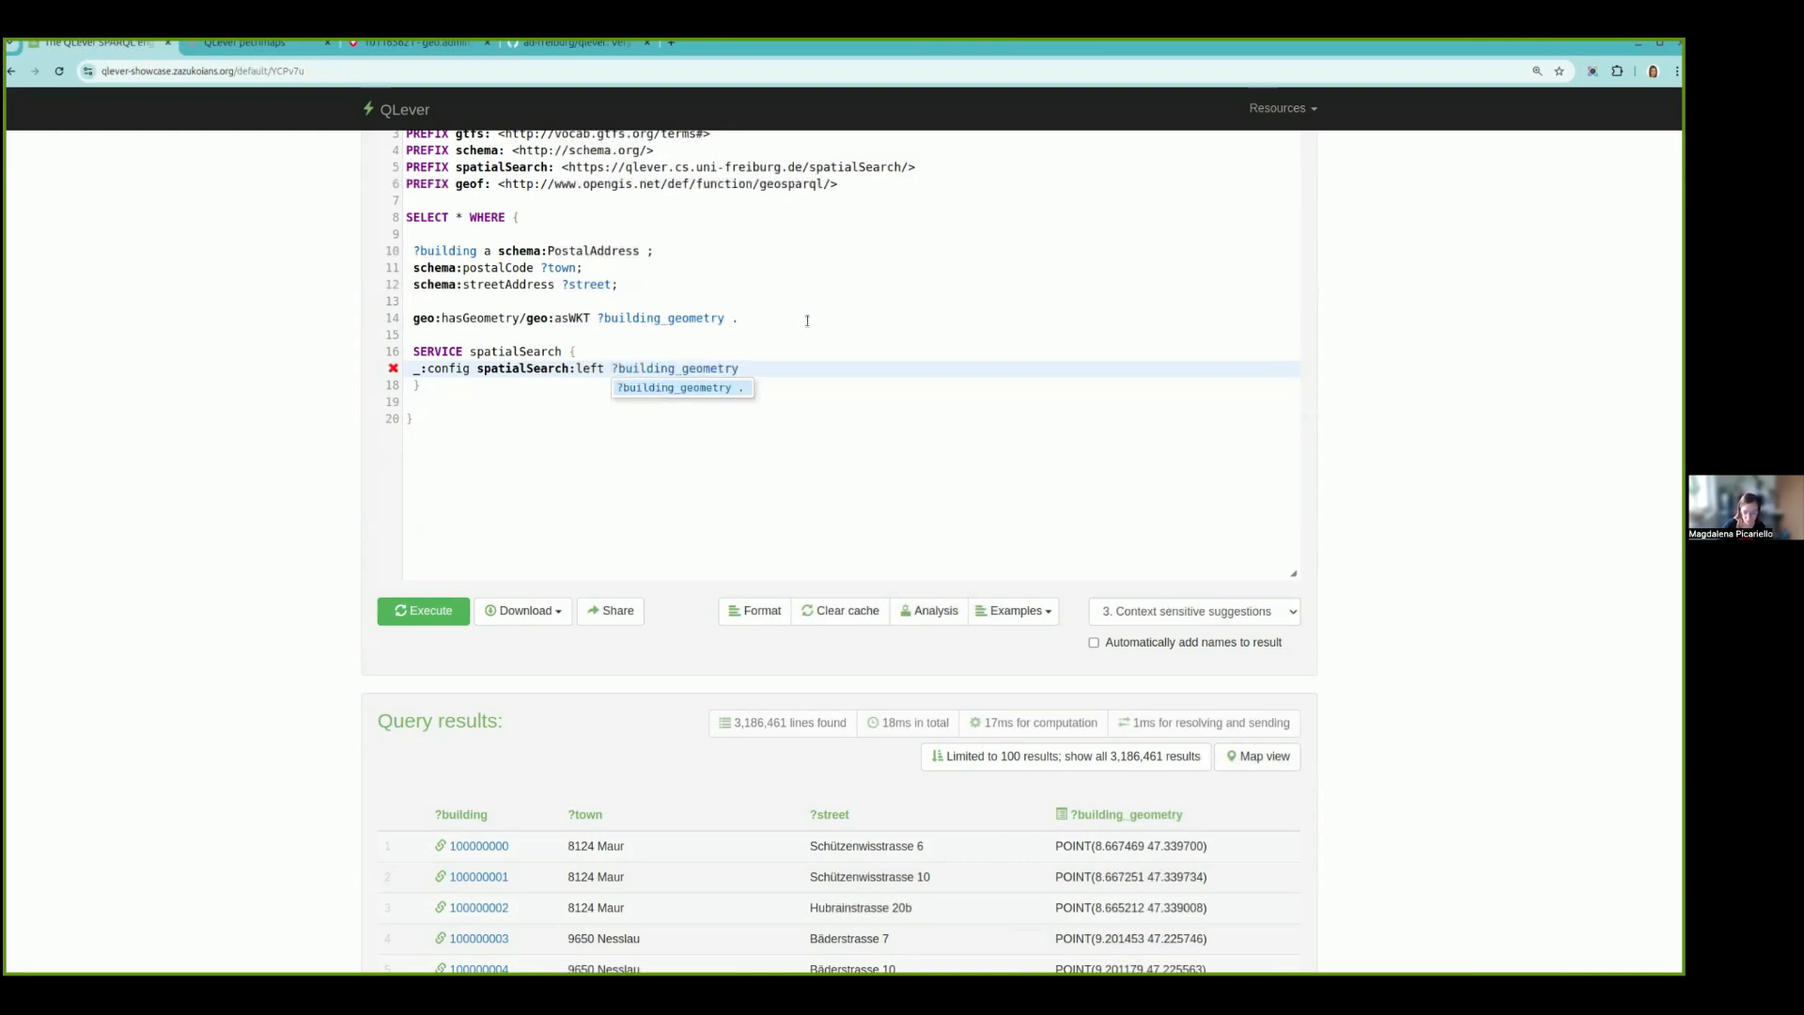
type(";")
key("Return")
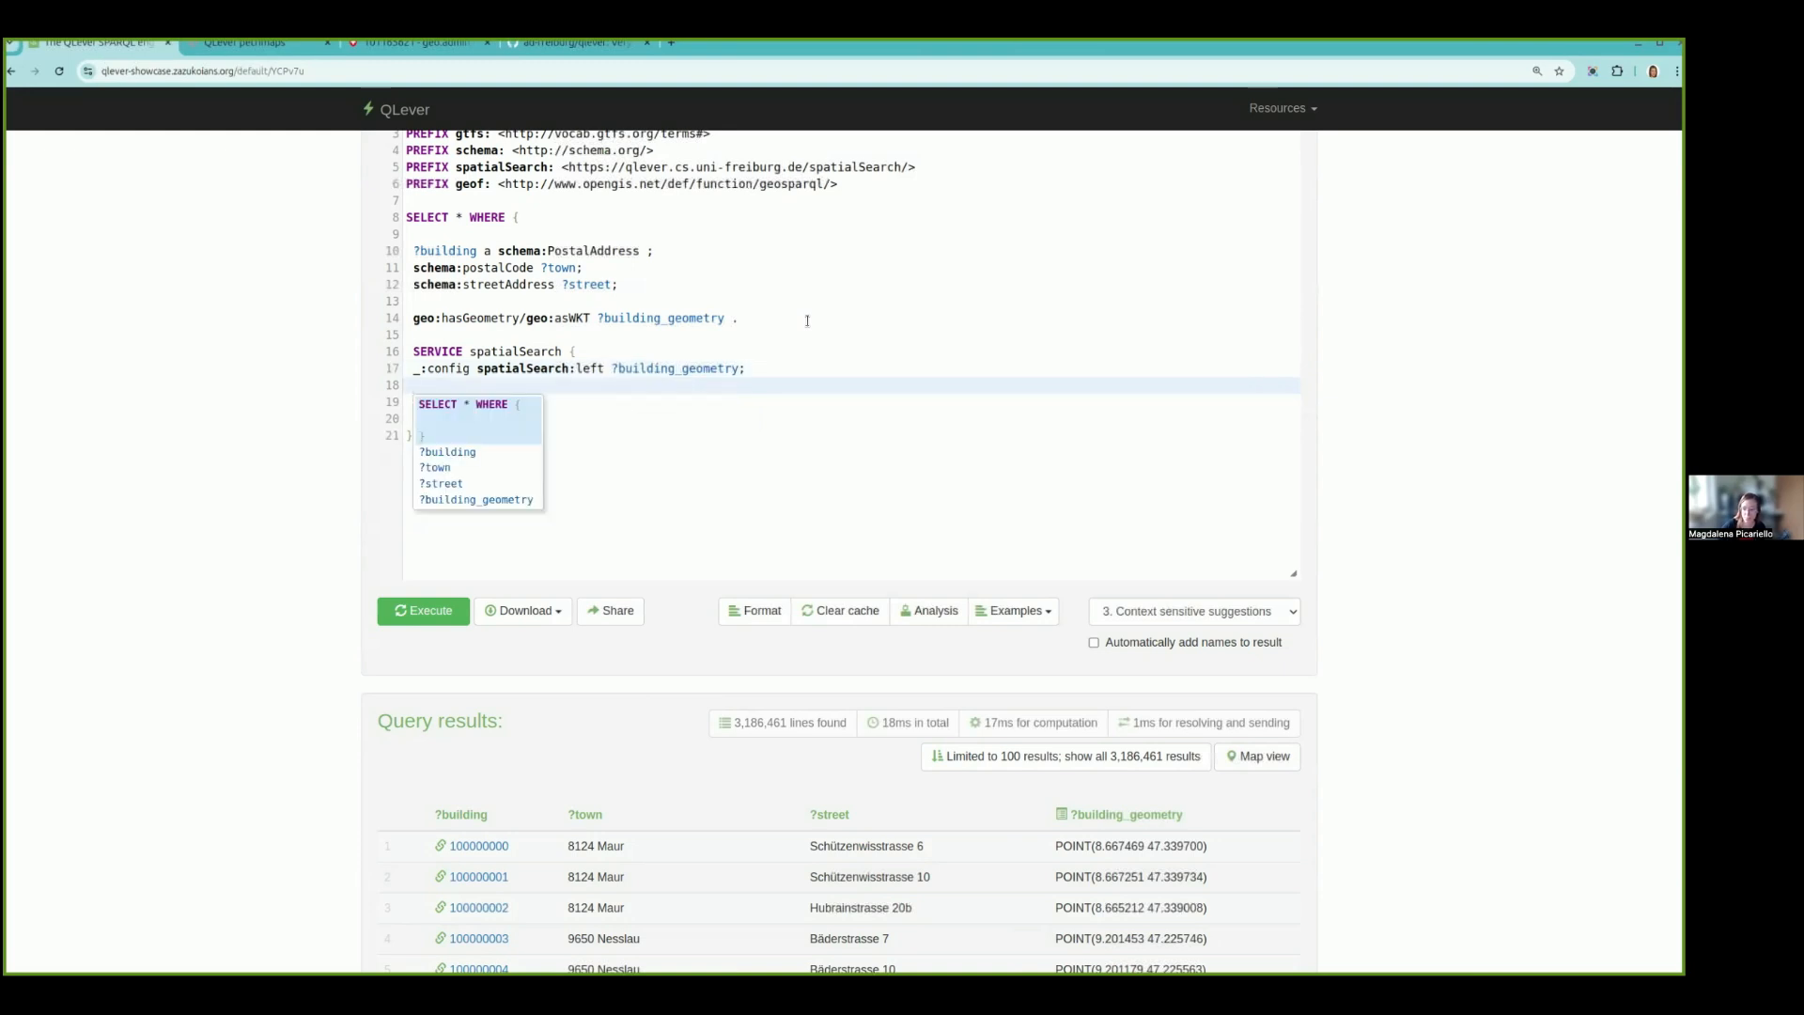
- Continue the spatial search configuration with spatialSearch:right ?station_geometry; and spatialSearch:numNearestNeighbors 1
type("spa")
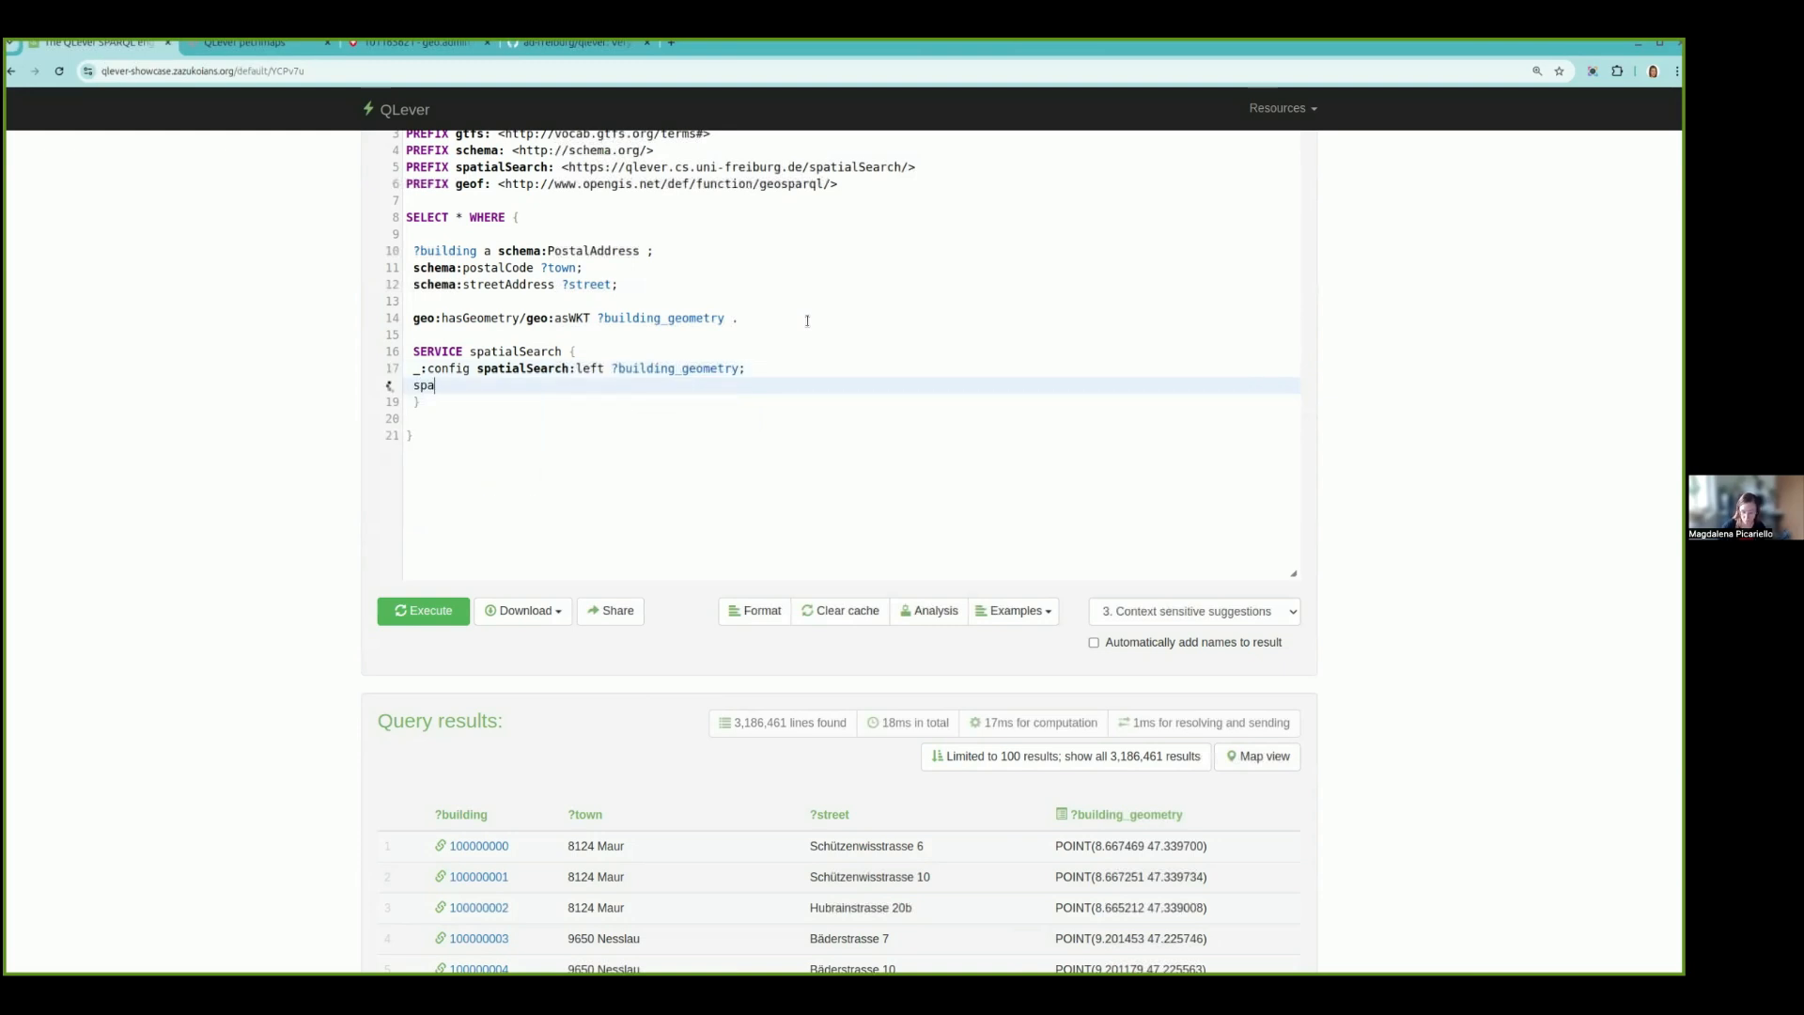
type("tialSearch:right ?")
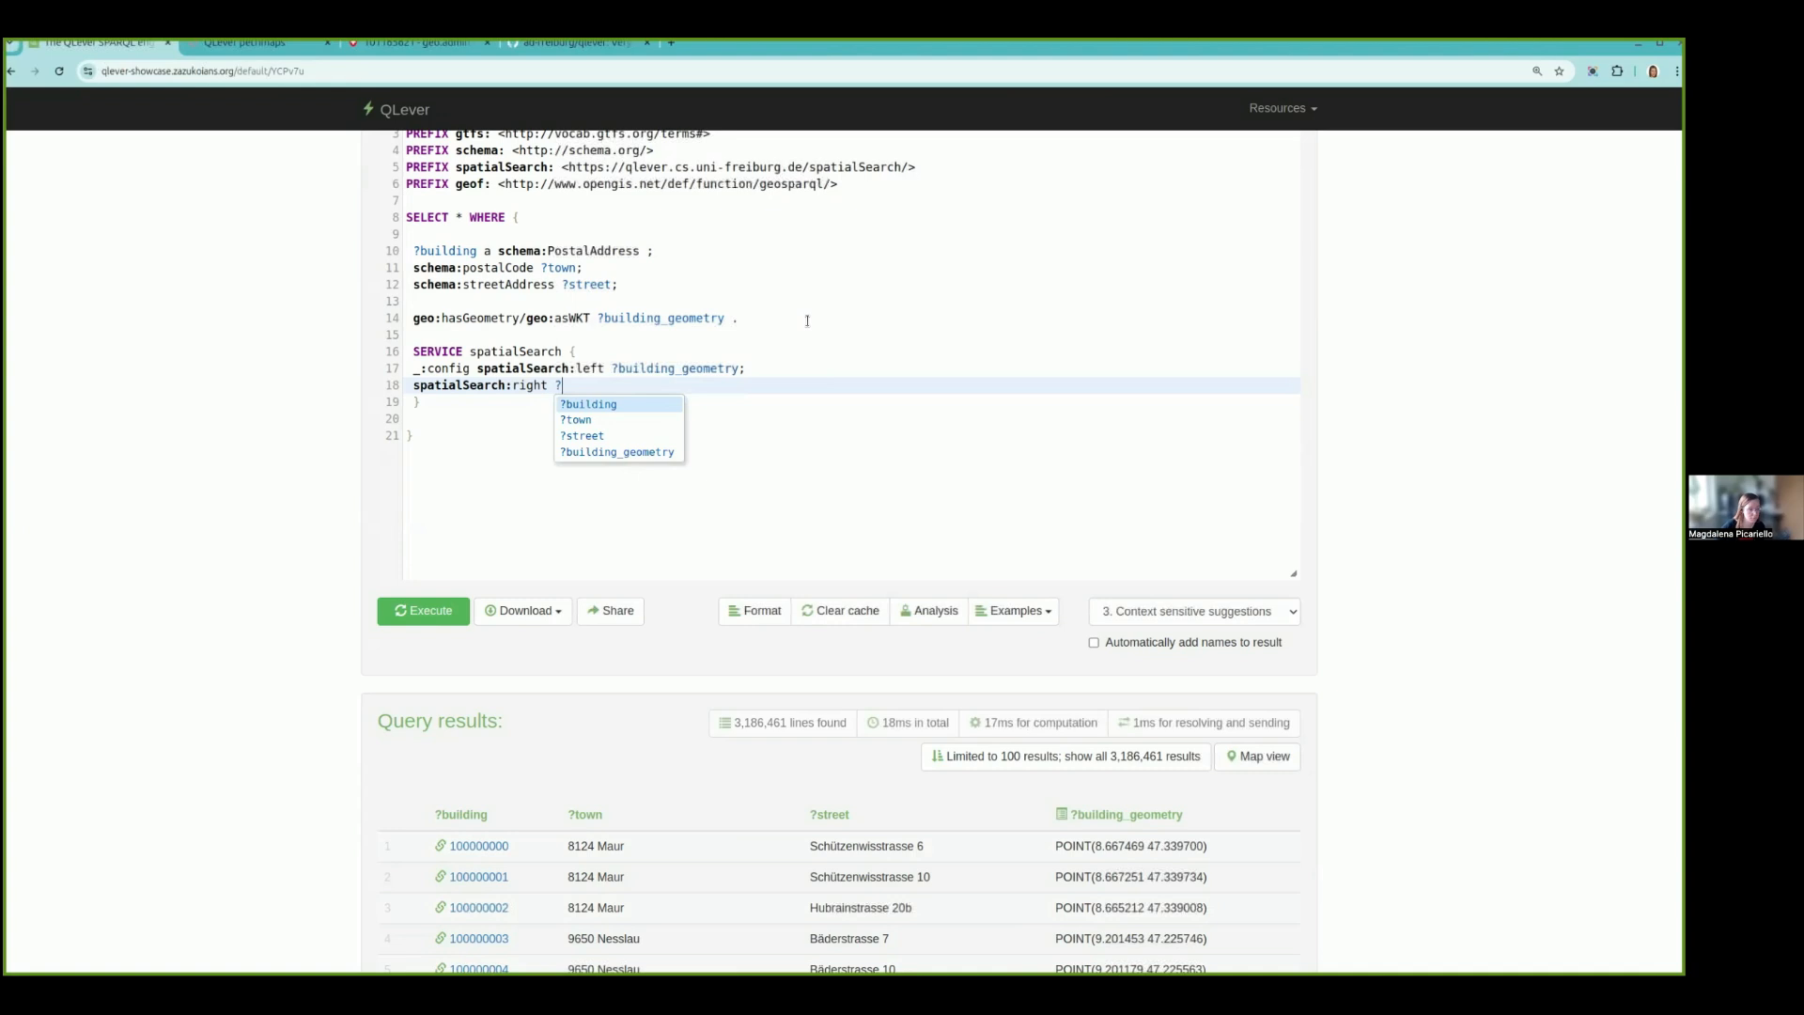
type("statio")
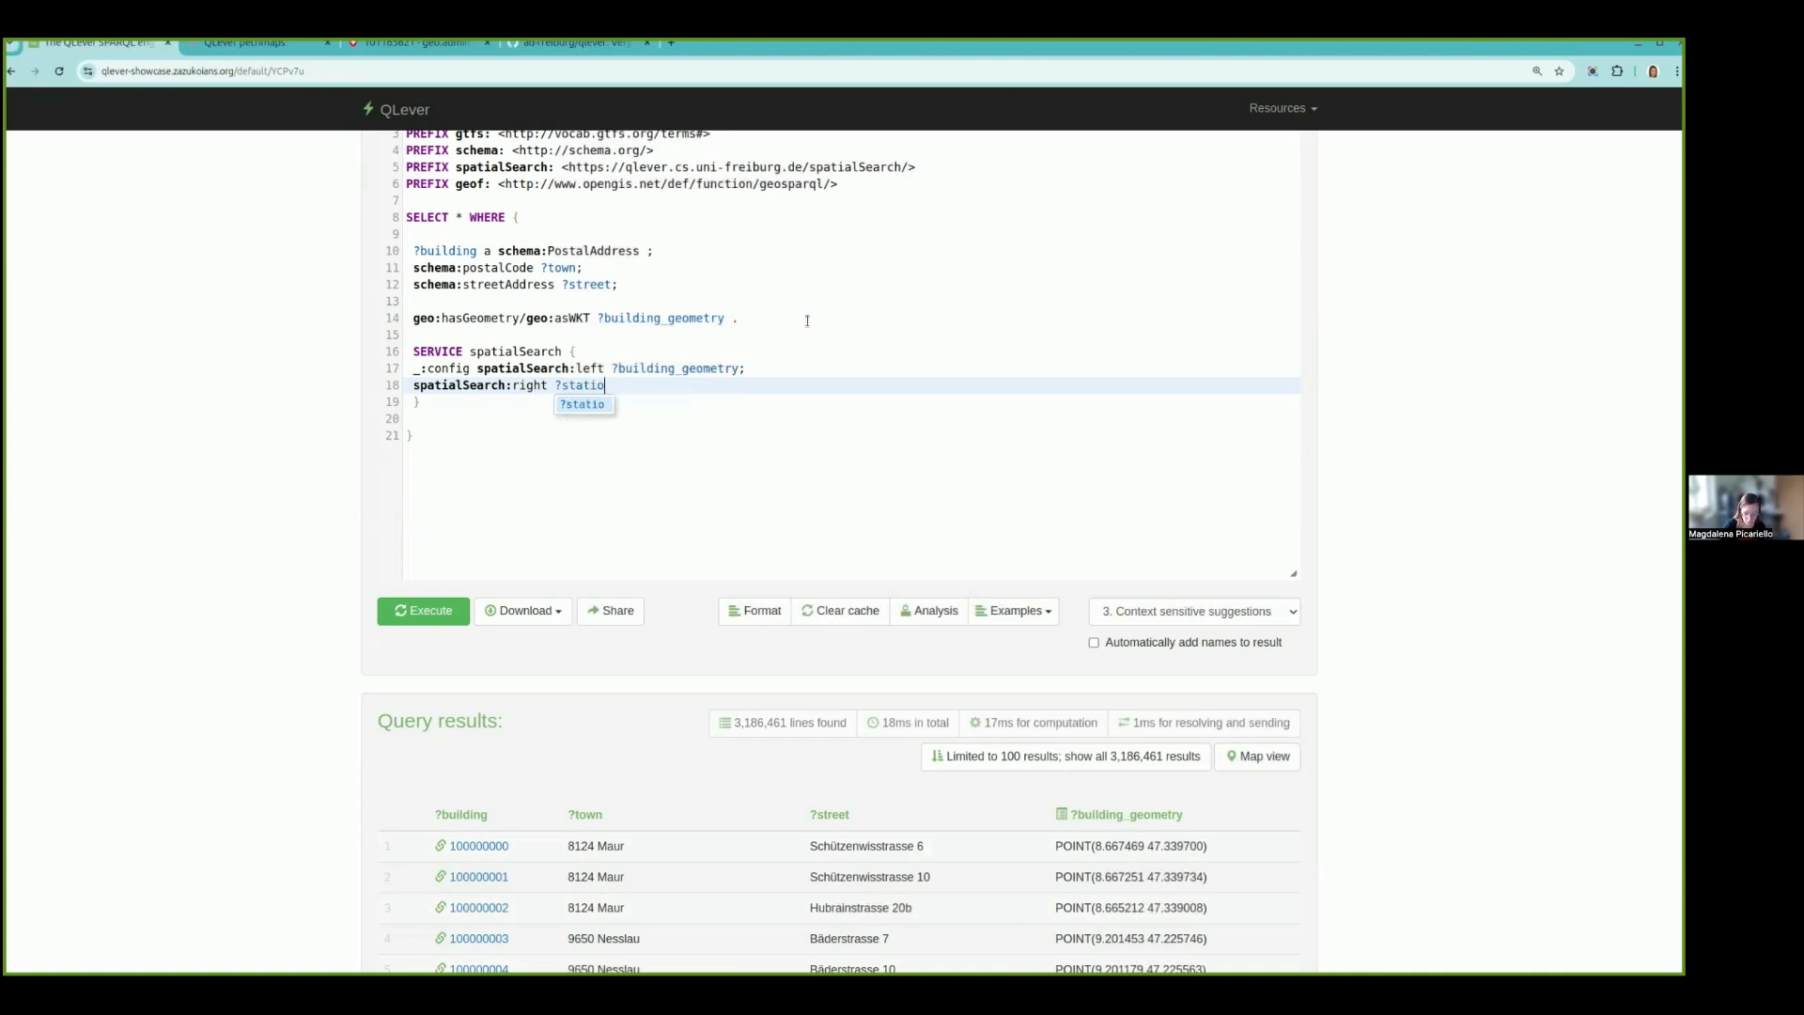
type("n_geometry")
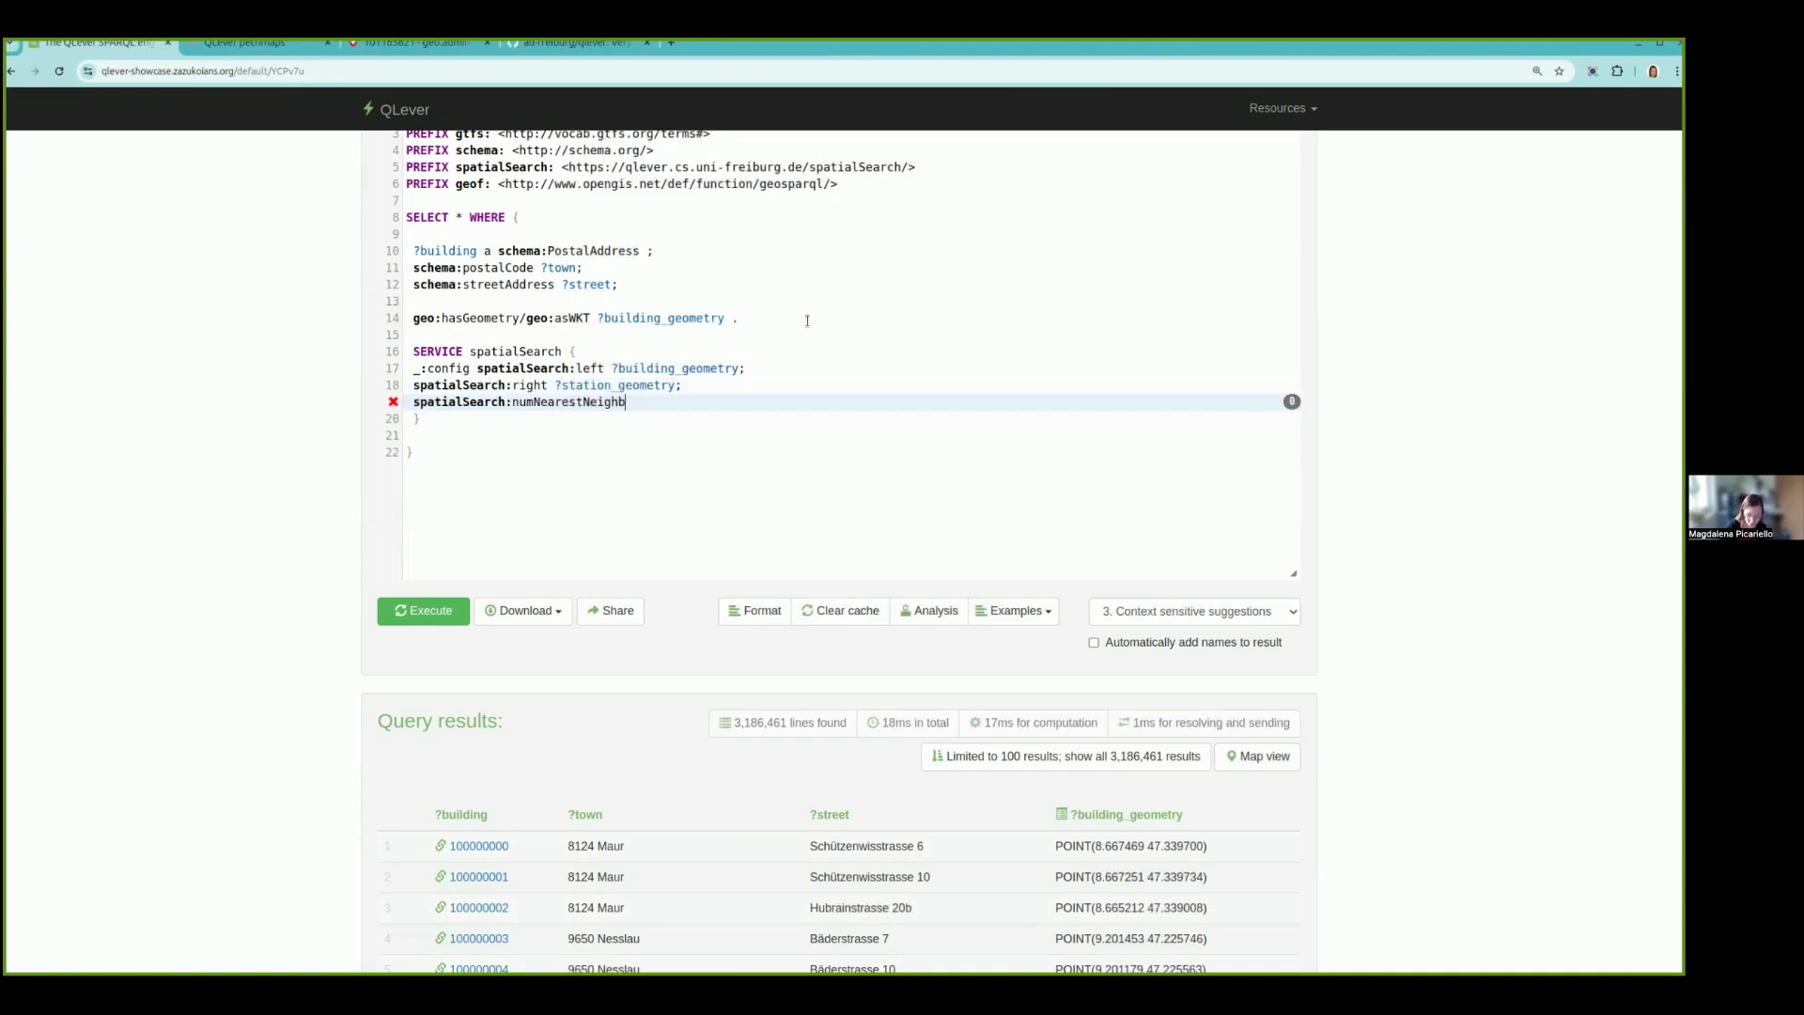
type("ors 1.")
- Review the building and station geometry variables and the nearest-neighbour setting in the spatial search configuration
left_click(659, 368)
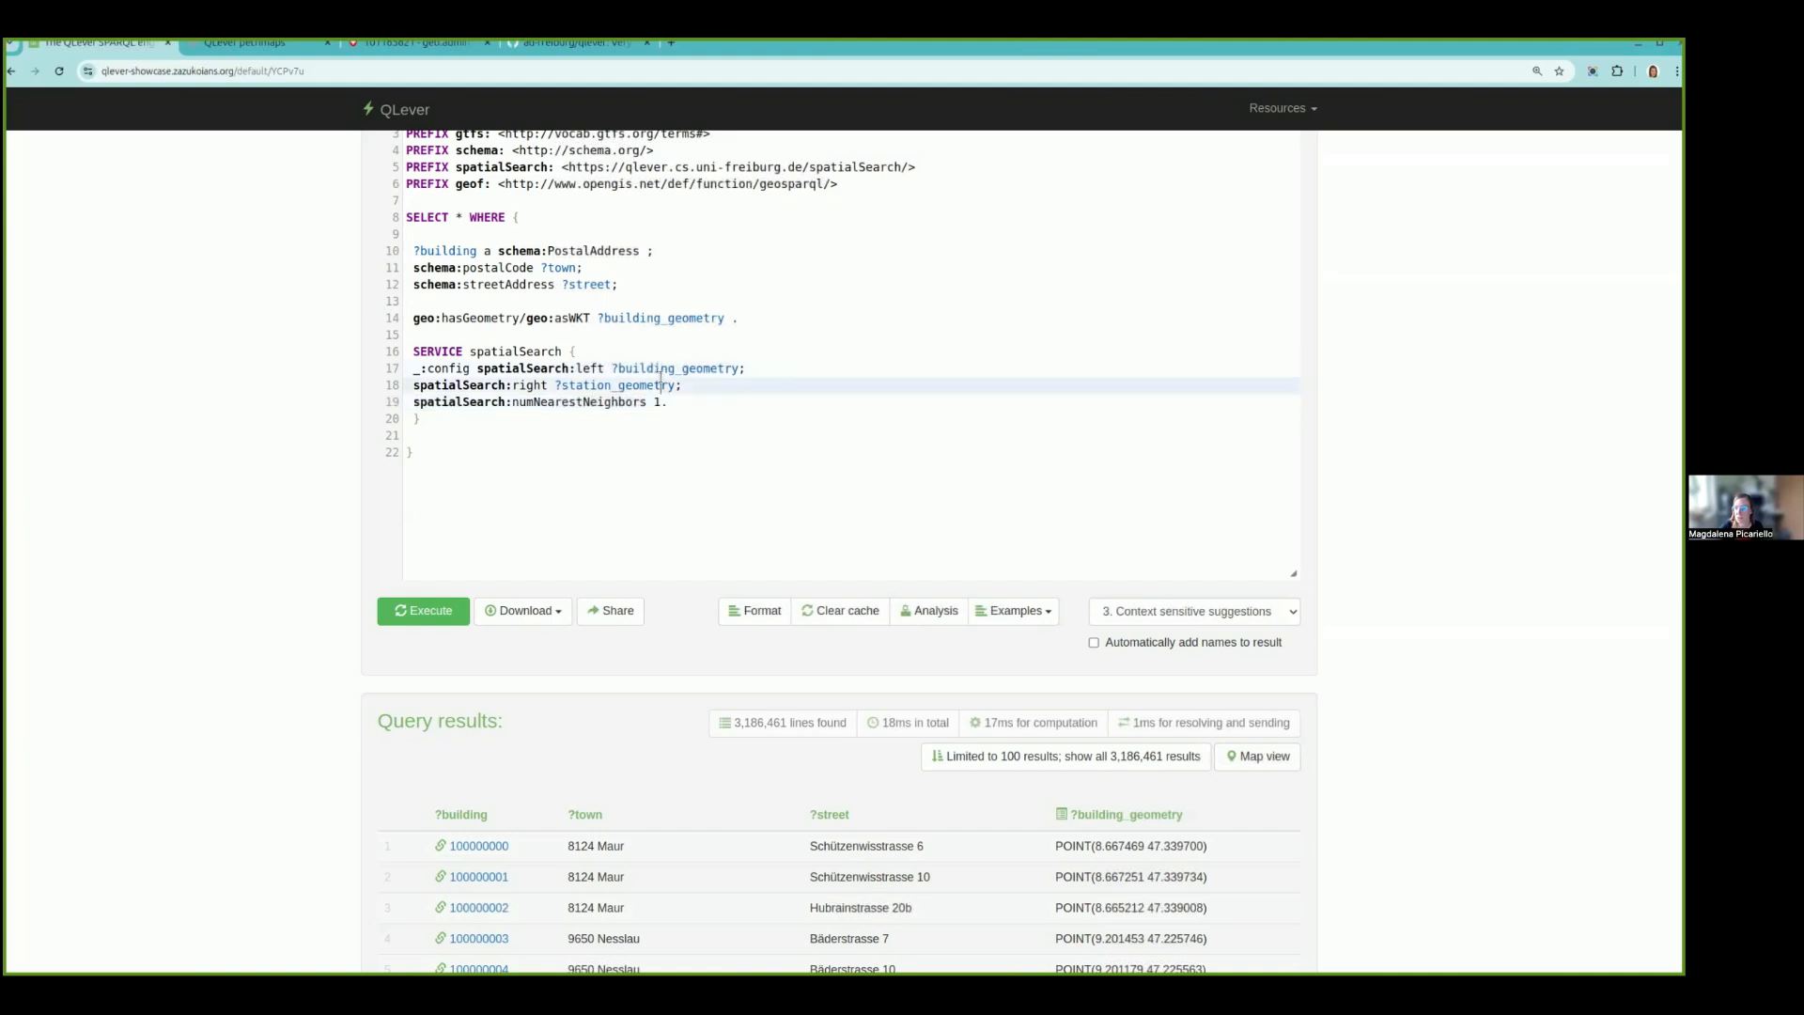
left_click_drag(661, 384, 655, 369)
double_click(655, 368)
left_click(645, 386)
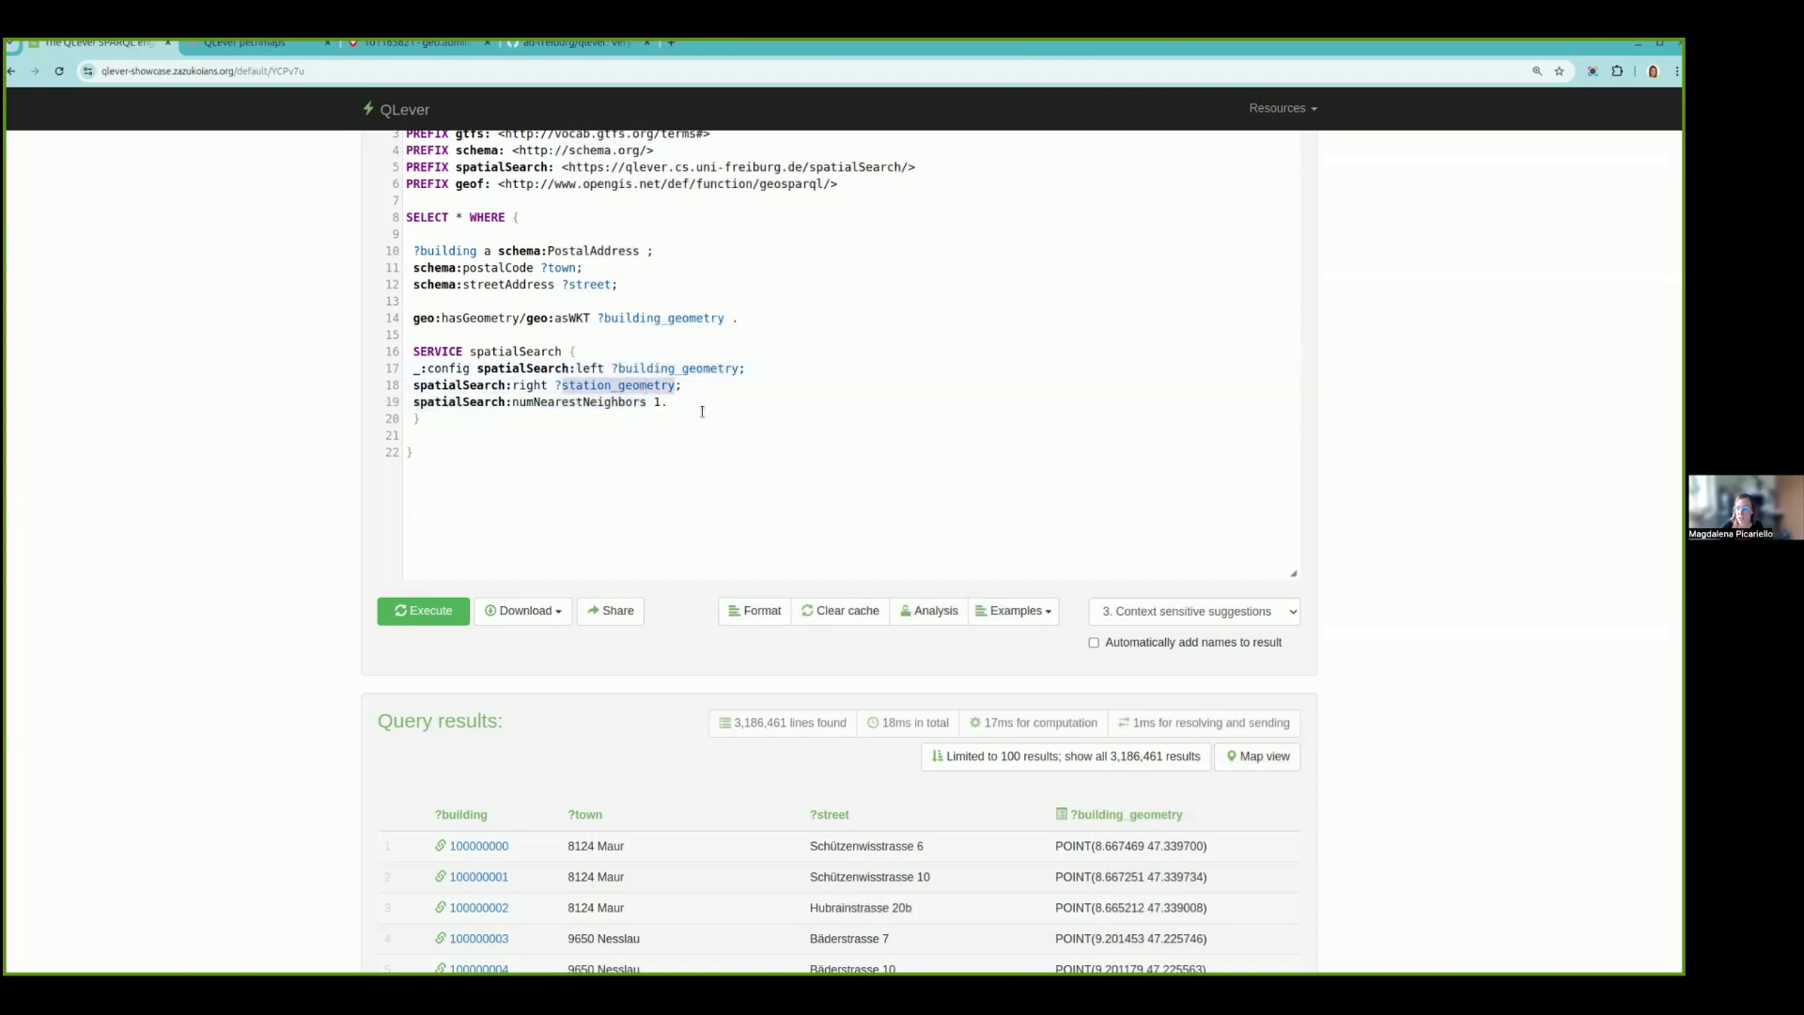
left_click(708, 401)
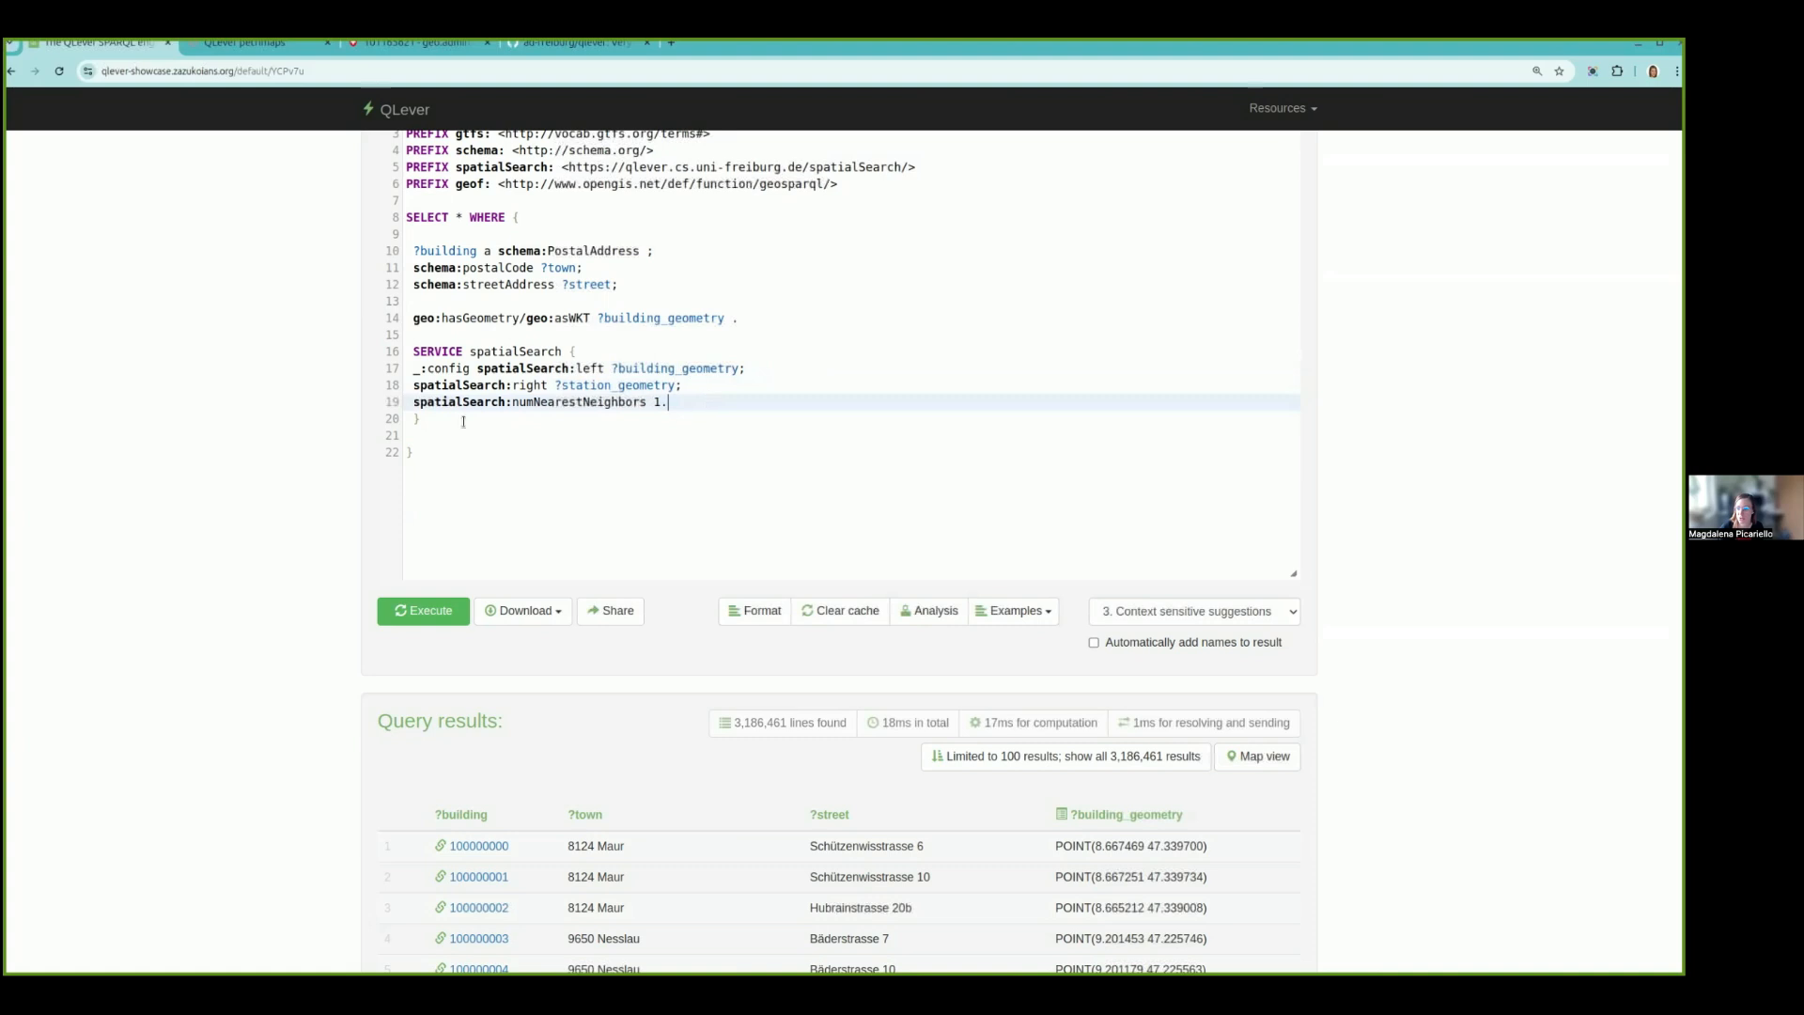
left_click(674, 367)
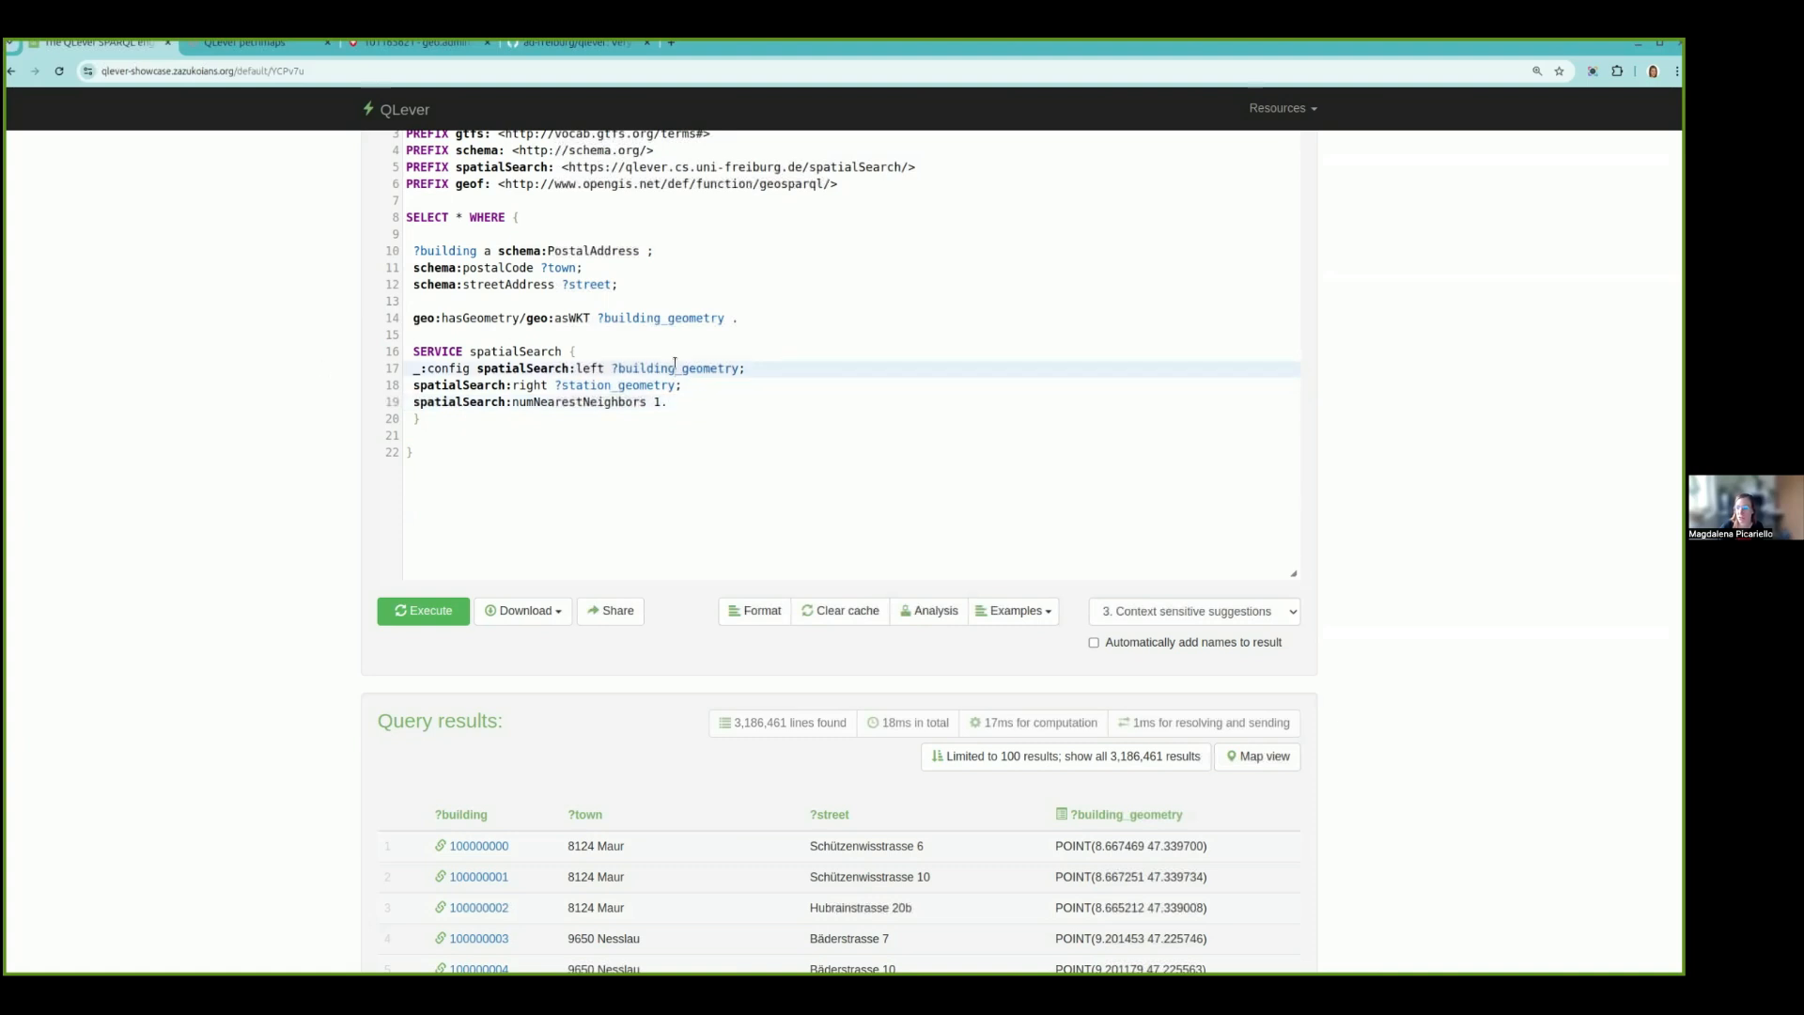
left_click(654, 384)
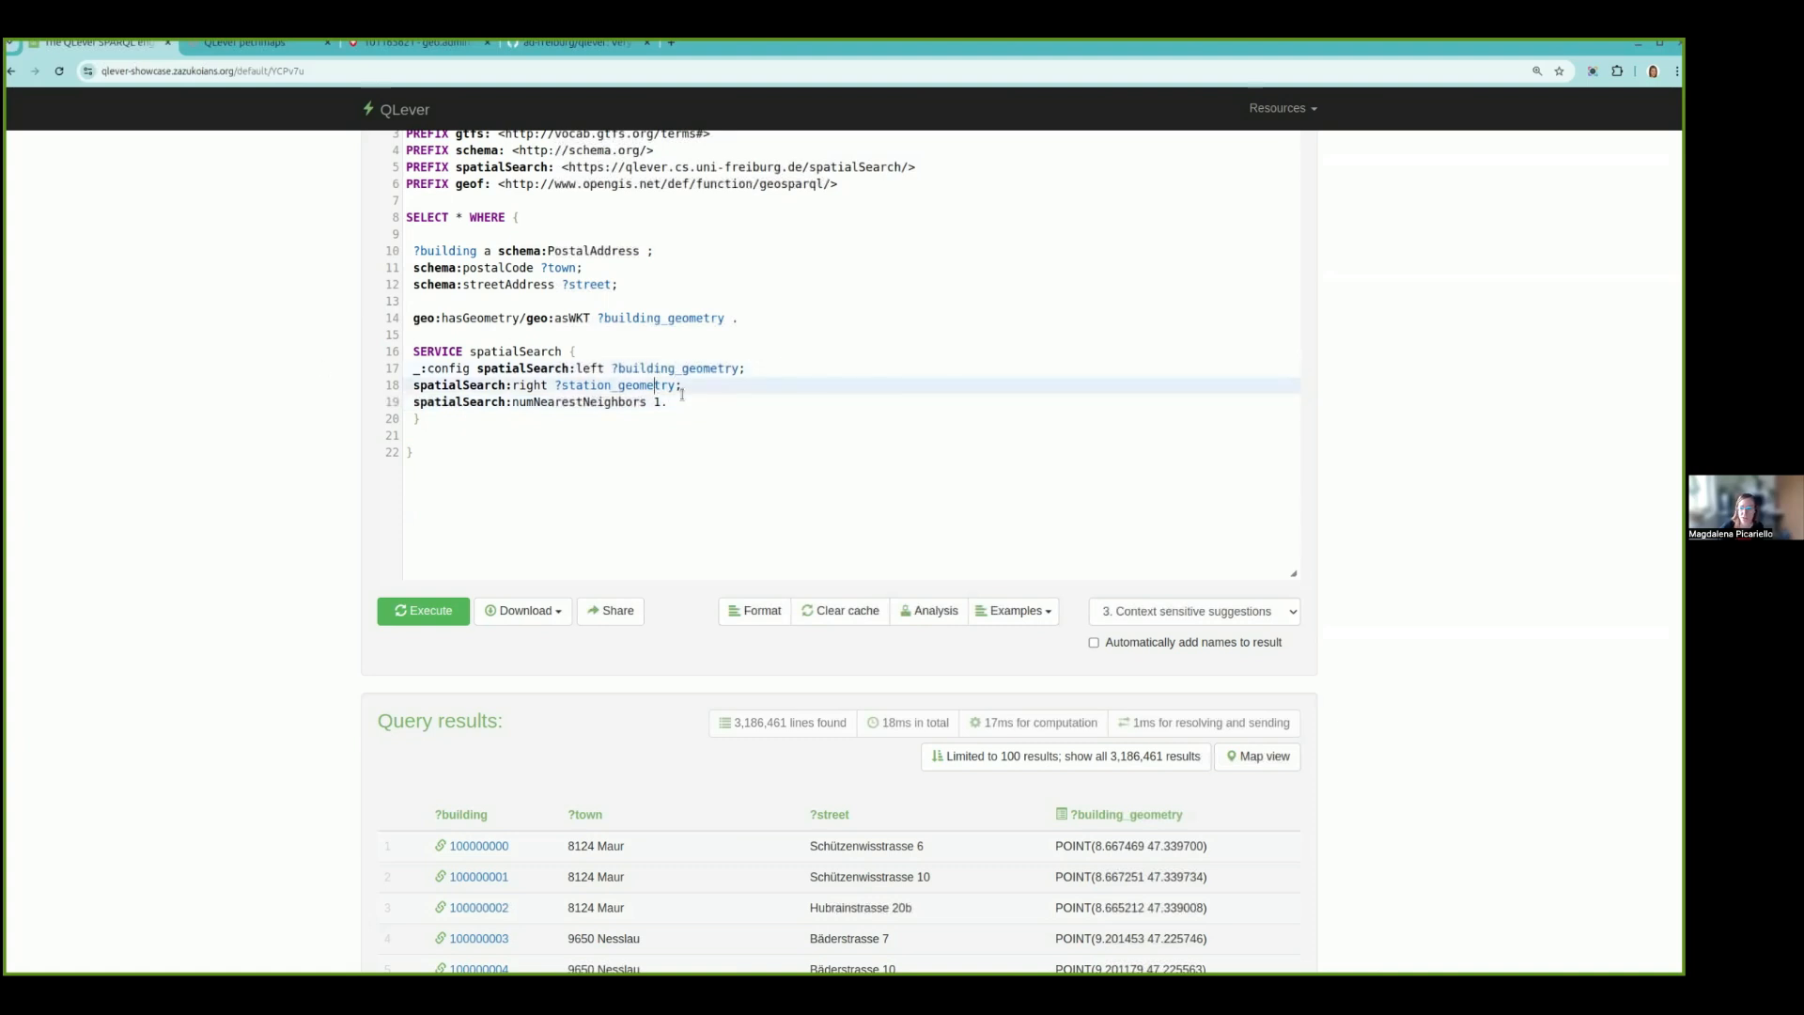
- Add a nested block inside the SERVICE with ?clossest_stop a gtfs:Station; geo:hasGeometry/geo:asWKT ?station_geometry . and put its opening brace on its own line
left_click(692, 399)
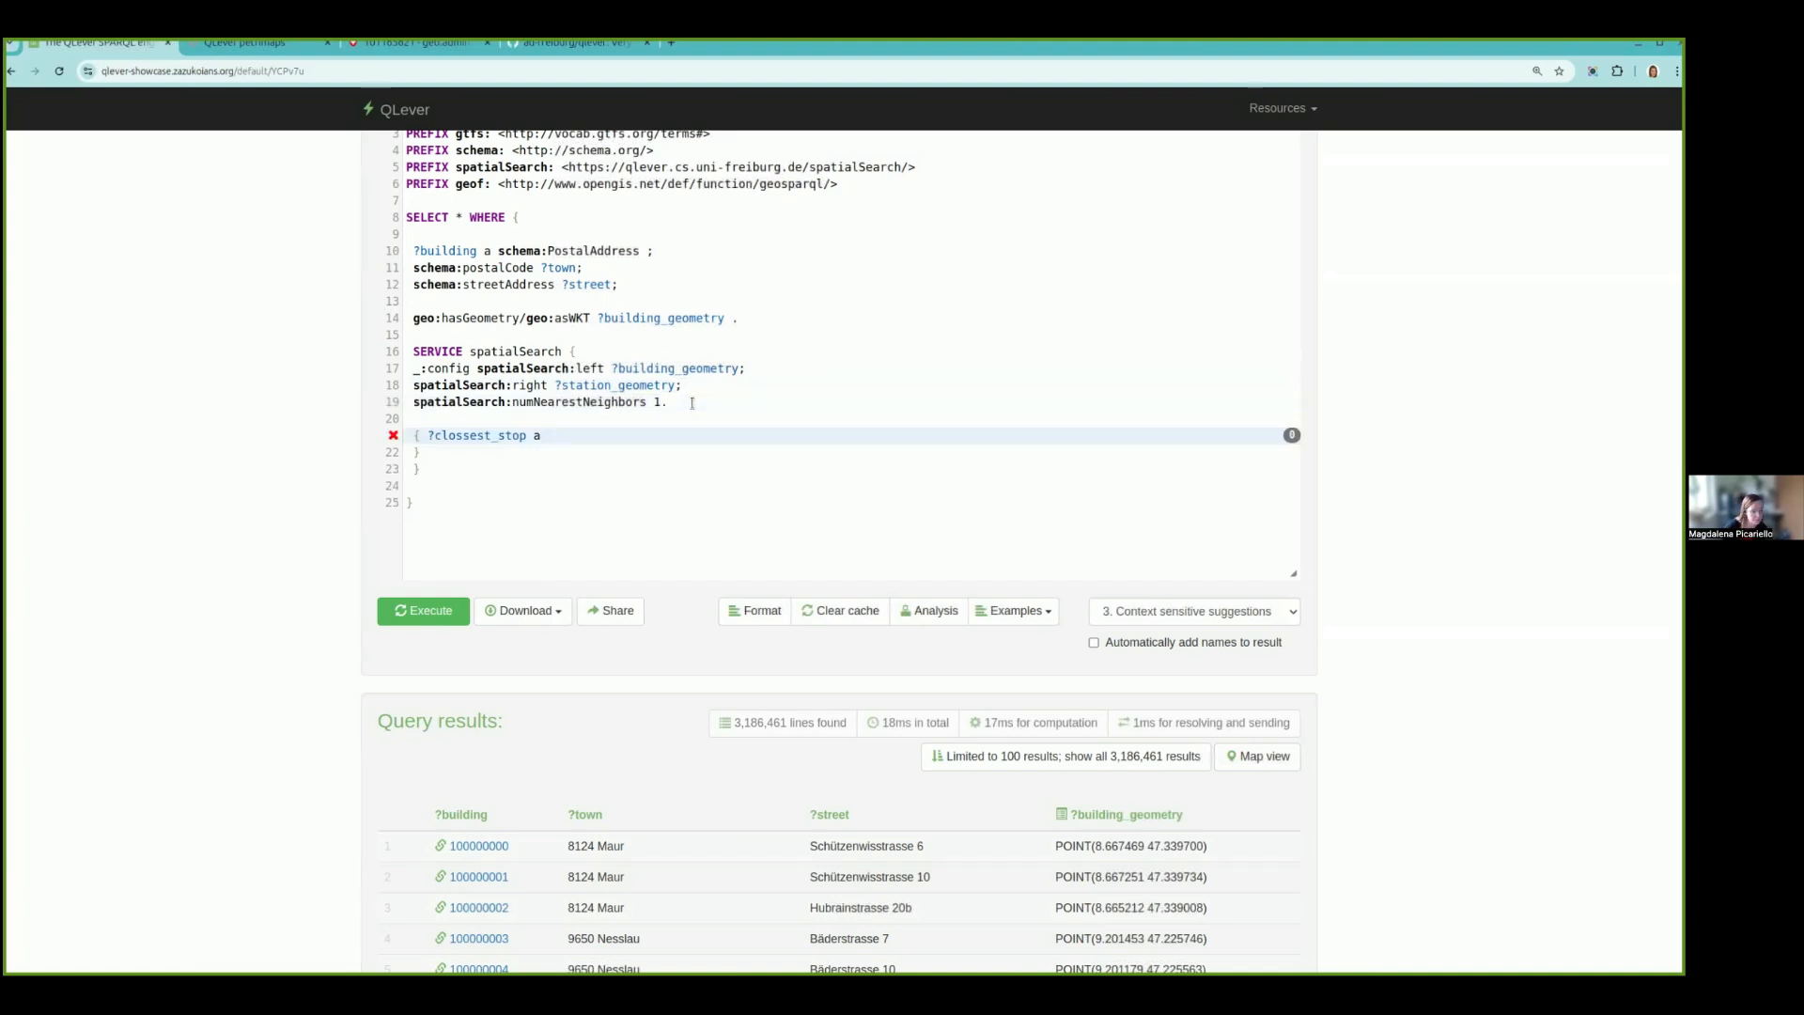
type("gtfs:Station;")
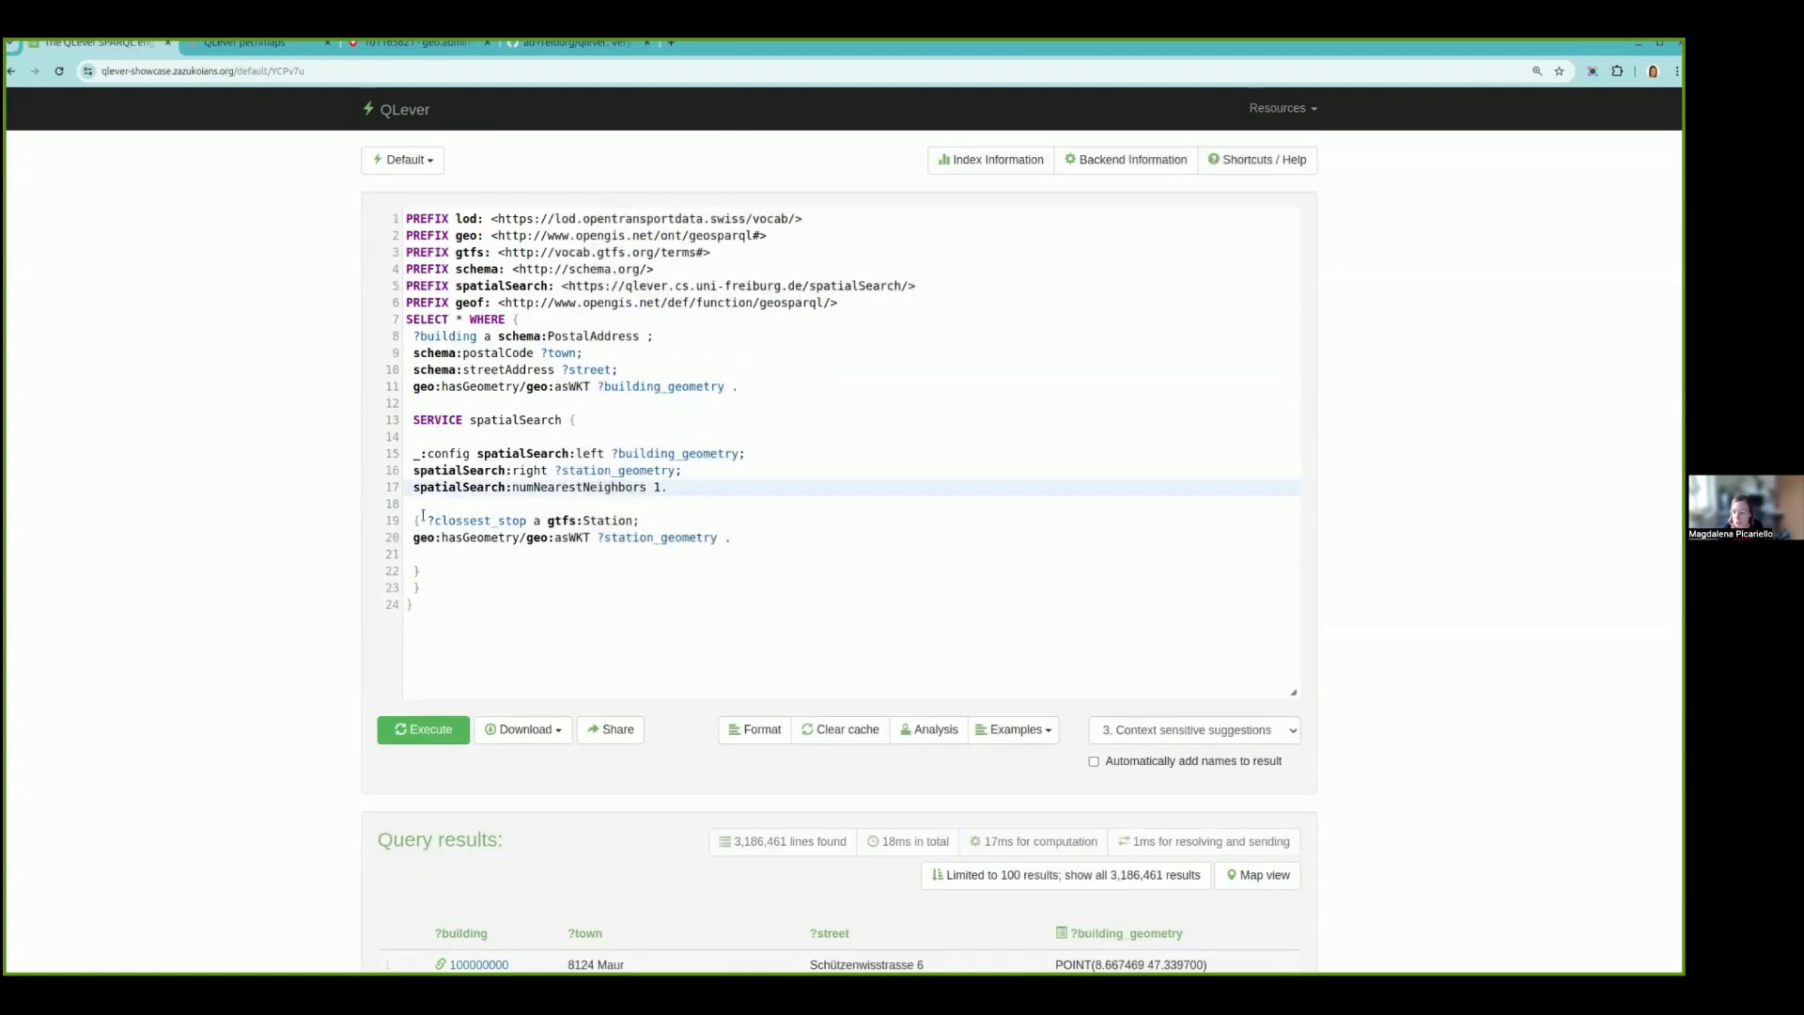
left_click(429, 520)
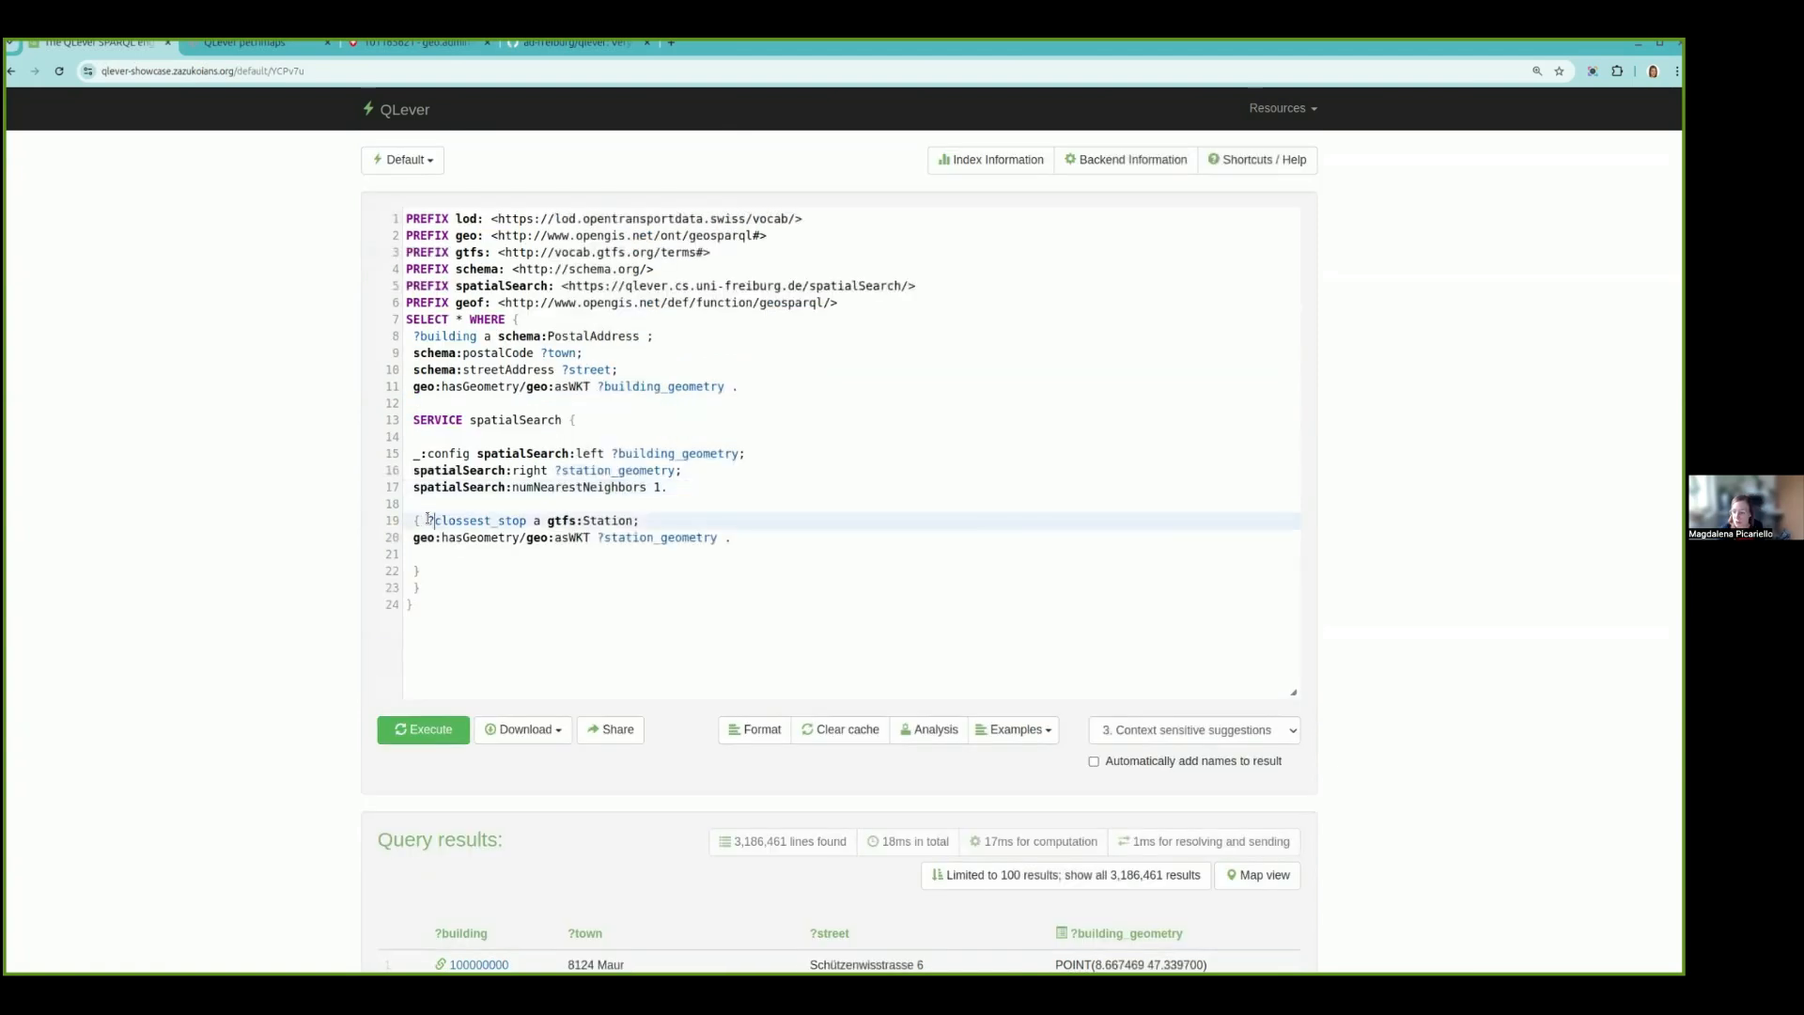
key("Return")
left_click(460, 569)
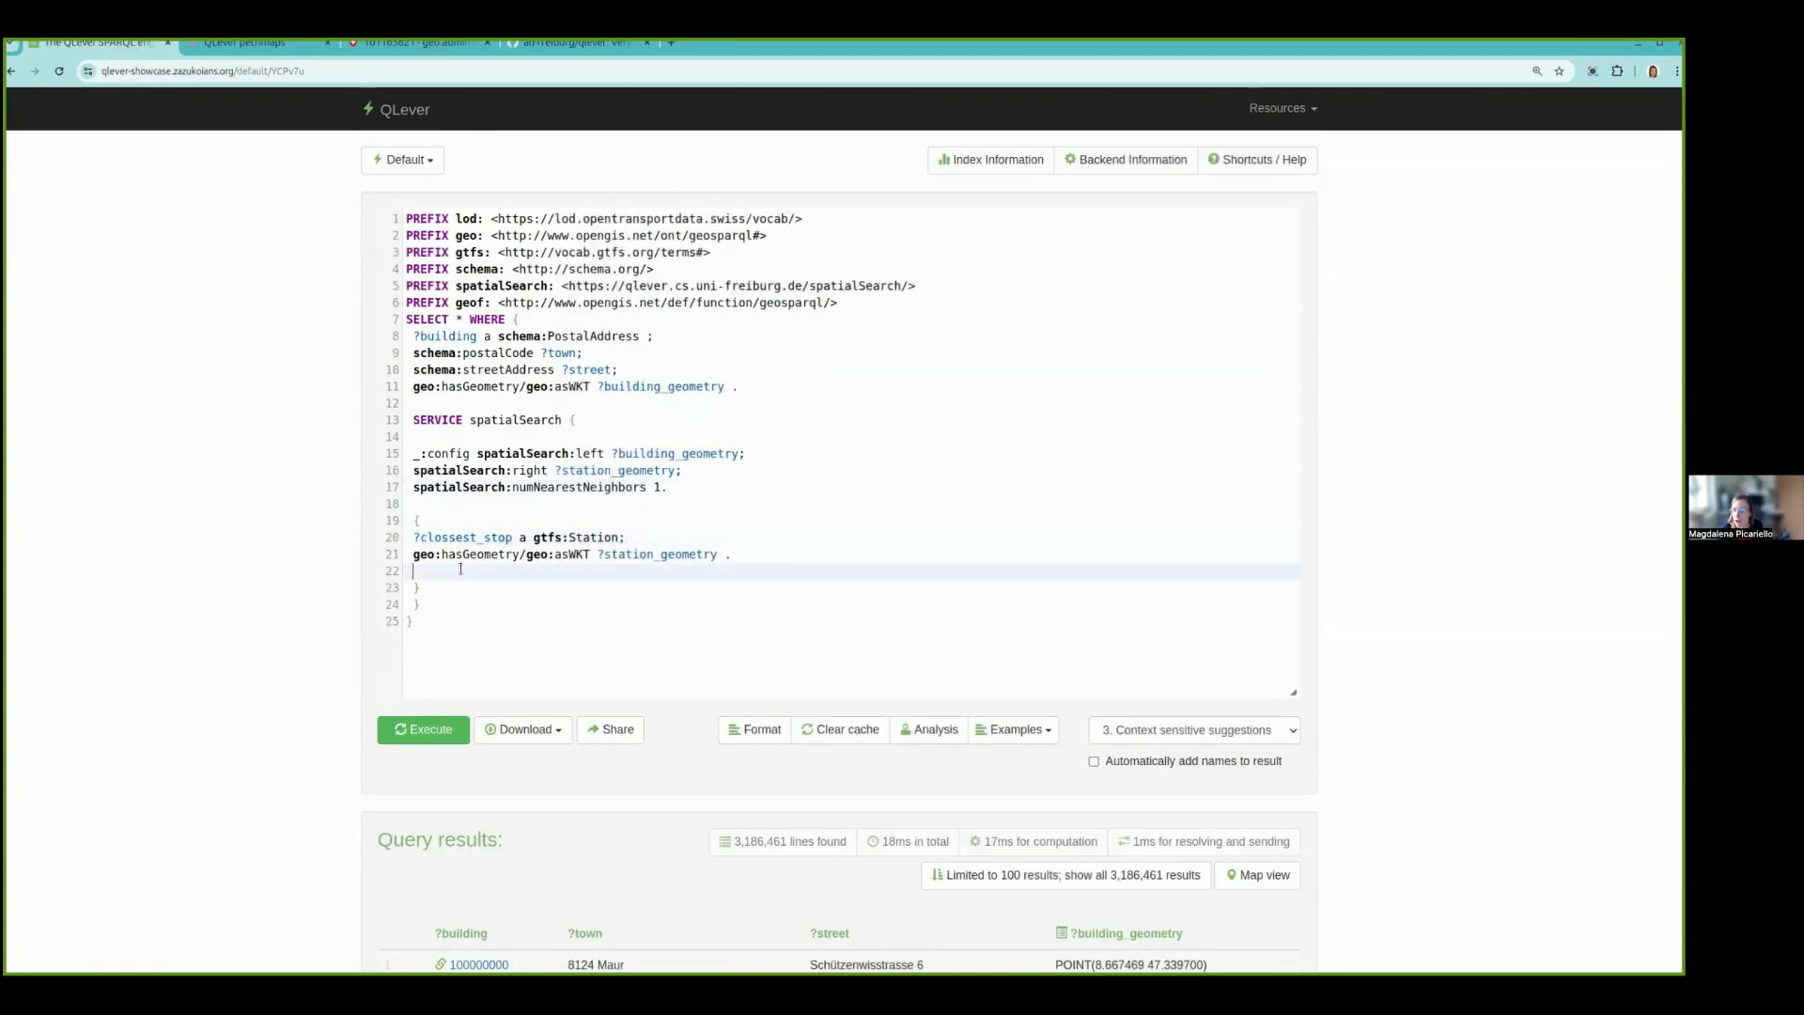
- Execute the query with the service written as spatialSearch: and the variable as ?closest_stop, and check the station columns in the results
left_click_drag(696, 498, 681, 428)
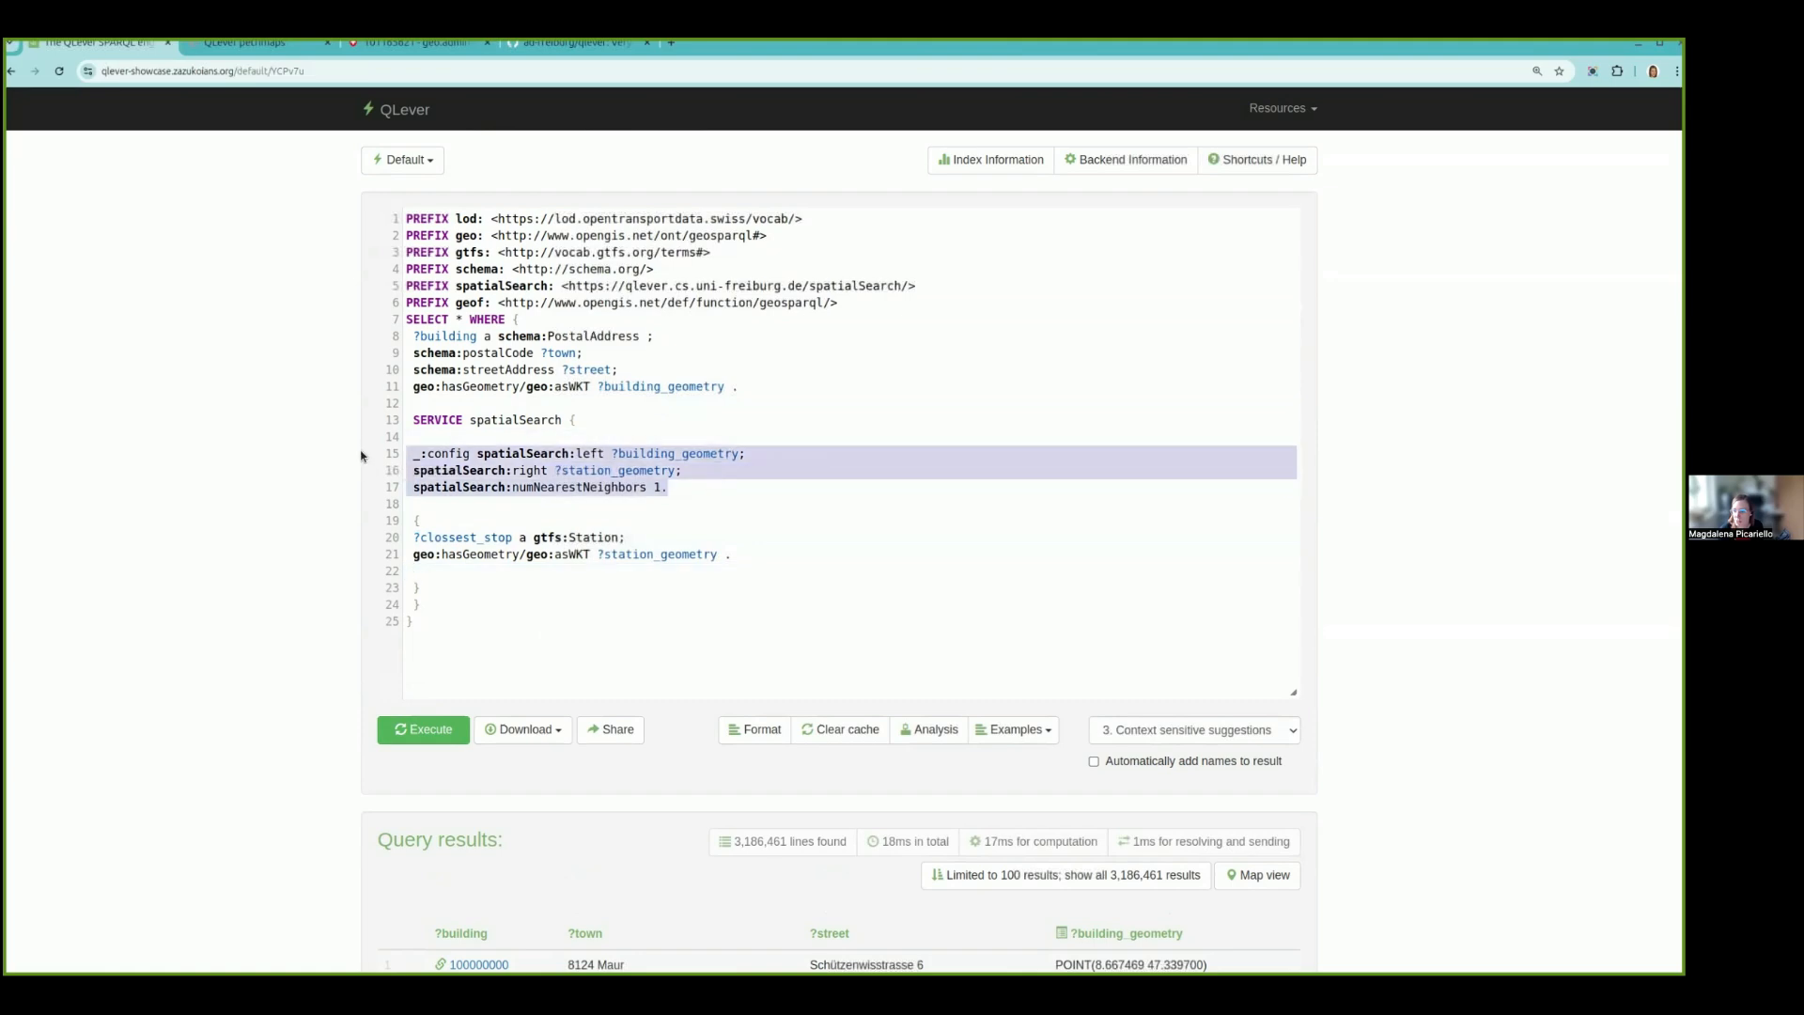
left_click(435, 730)
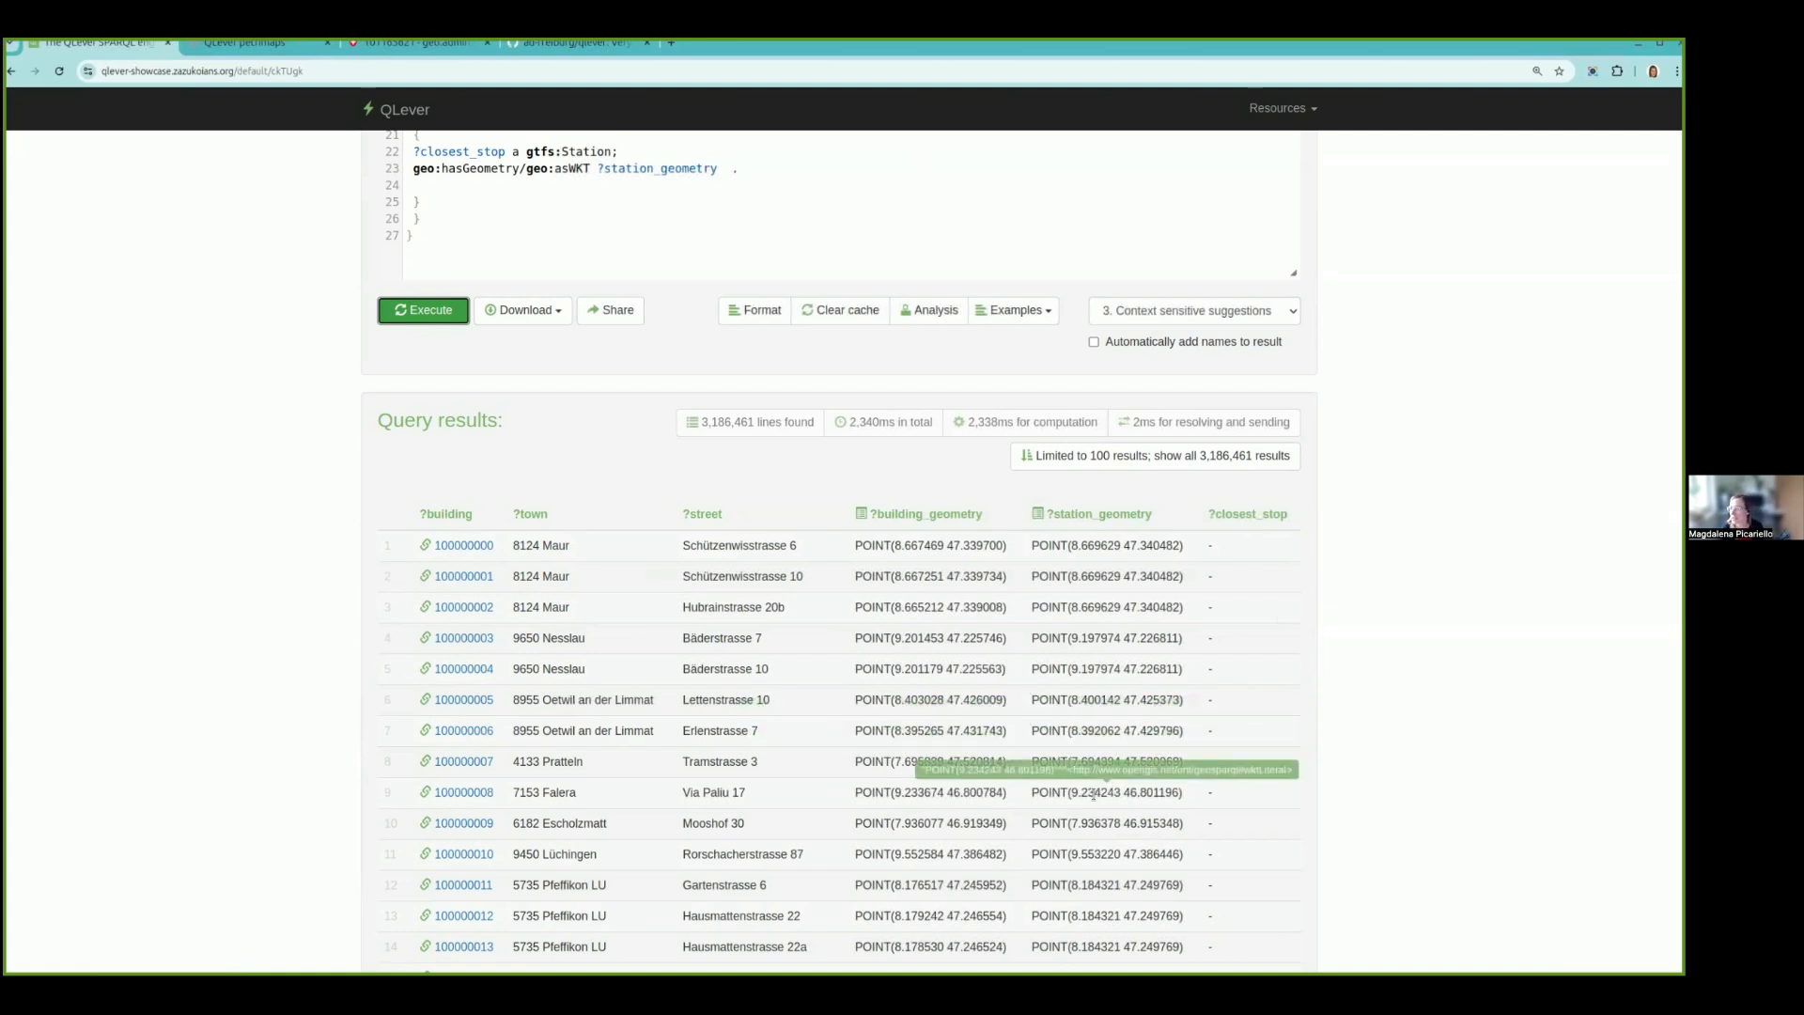
scroll(729, 351, "up", 2)
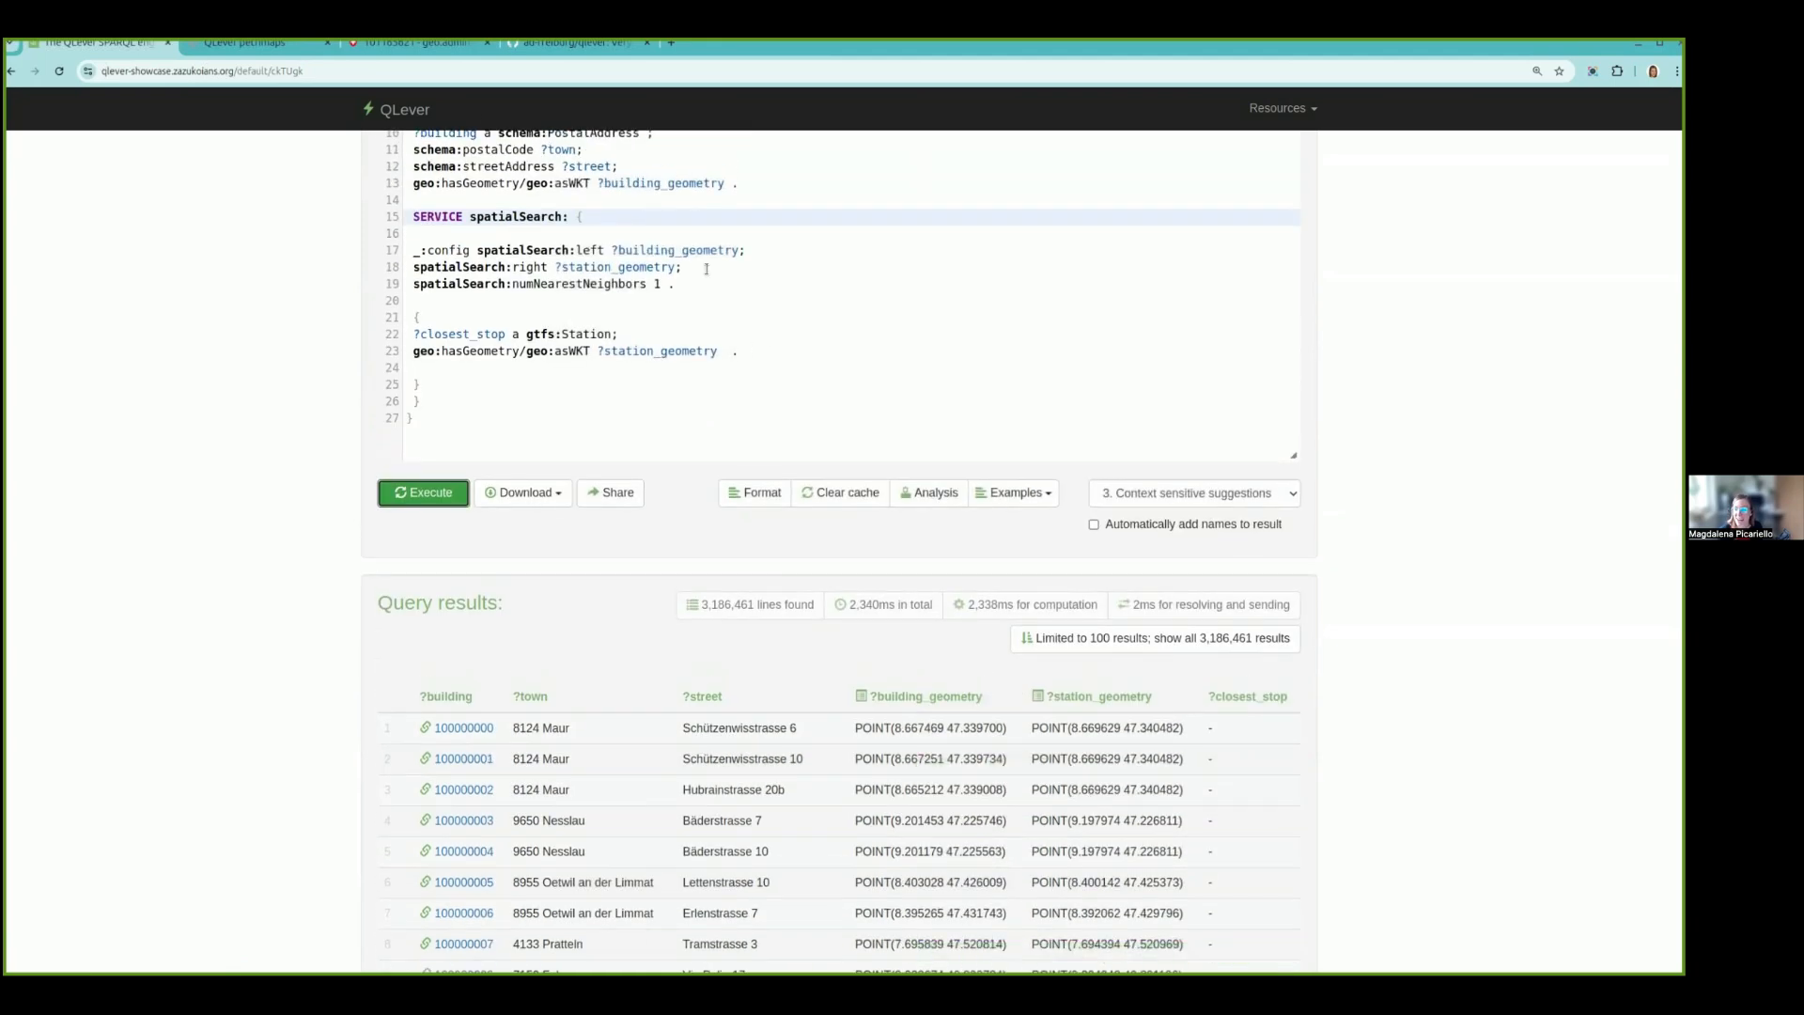
- Insert spatialSearch:payload ?closest_stop, ?station_geometry ; below the spatialSearch:right line and execute the query
left_click(706, 268)
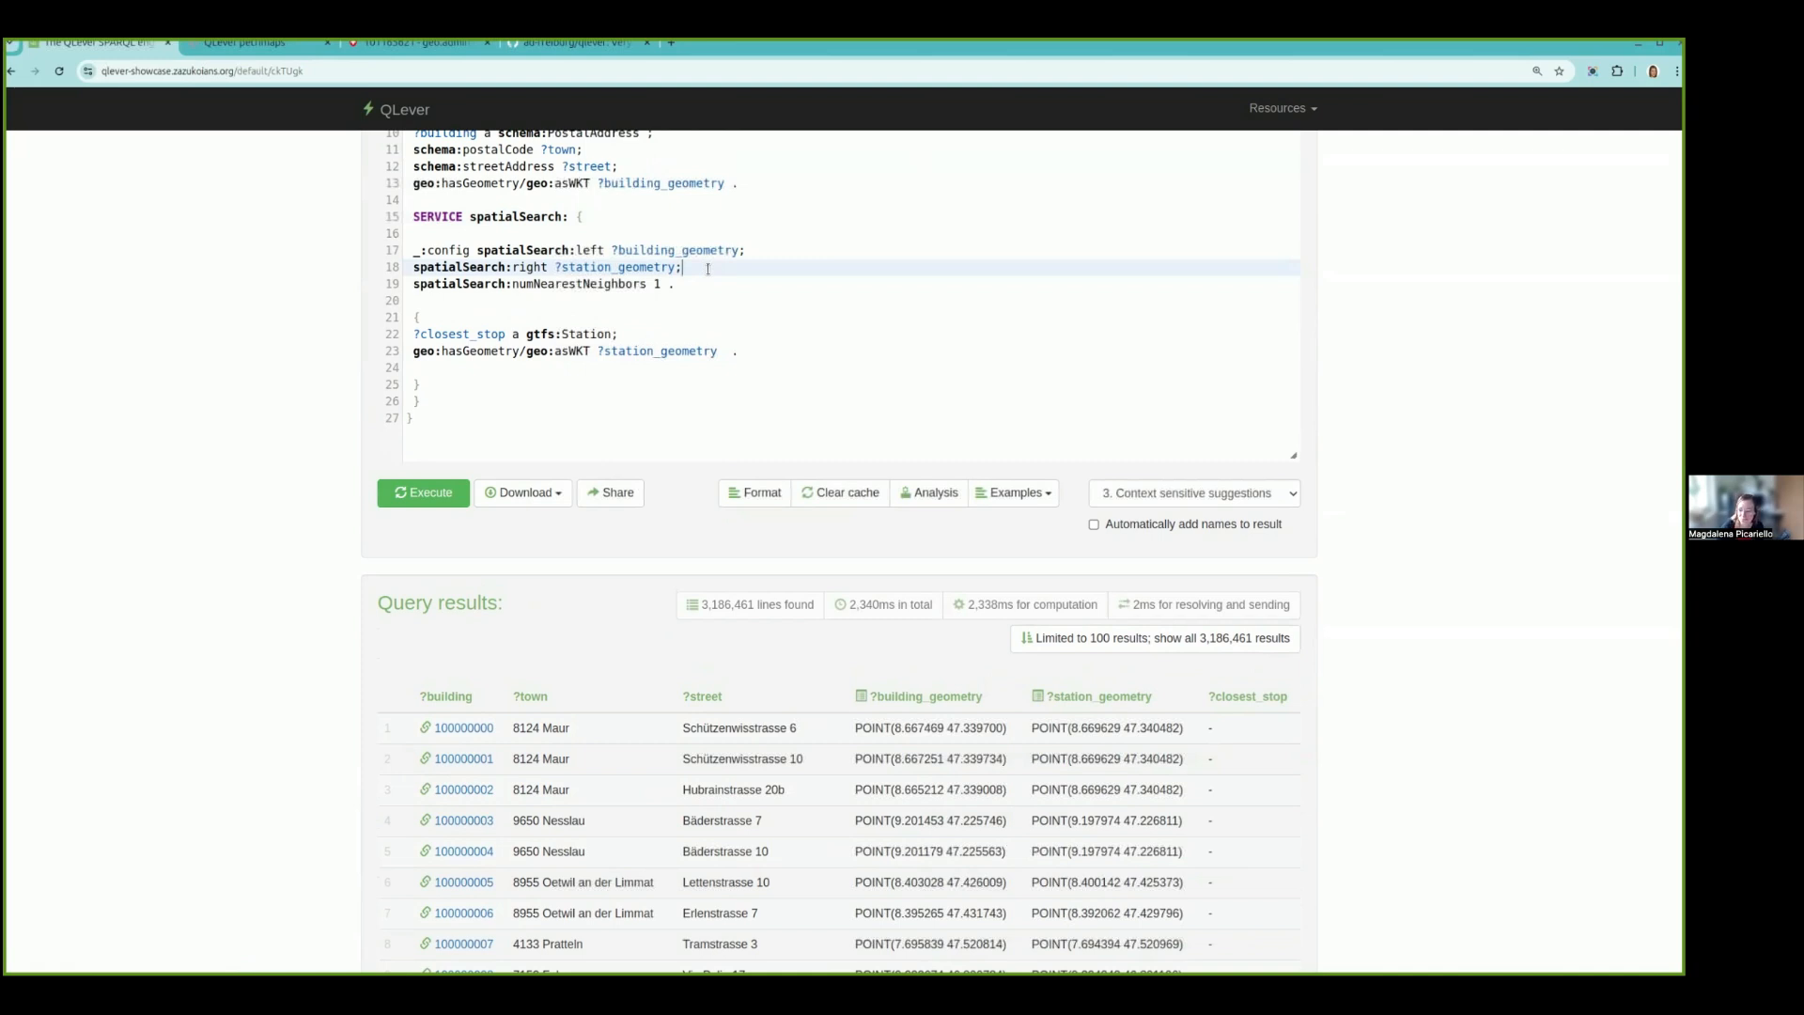
key("Return")
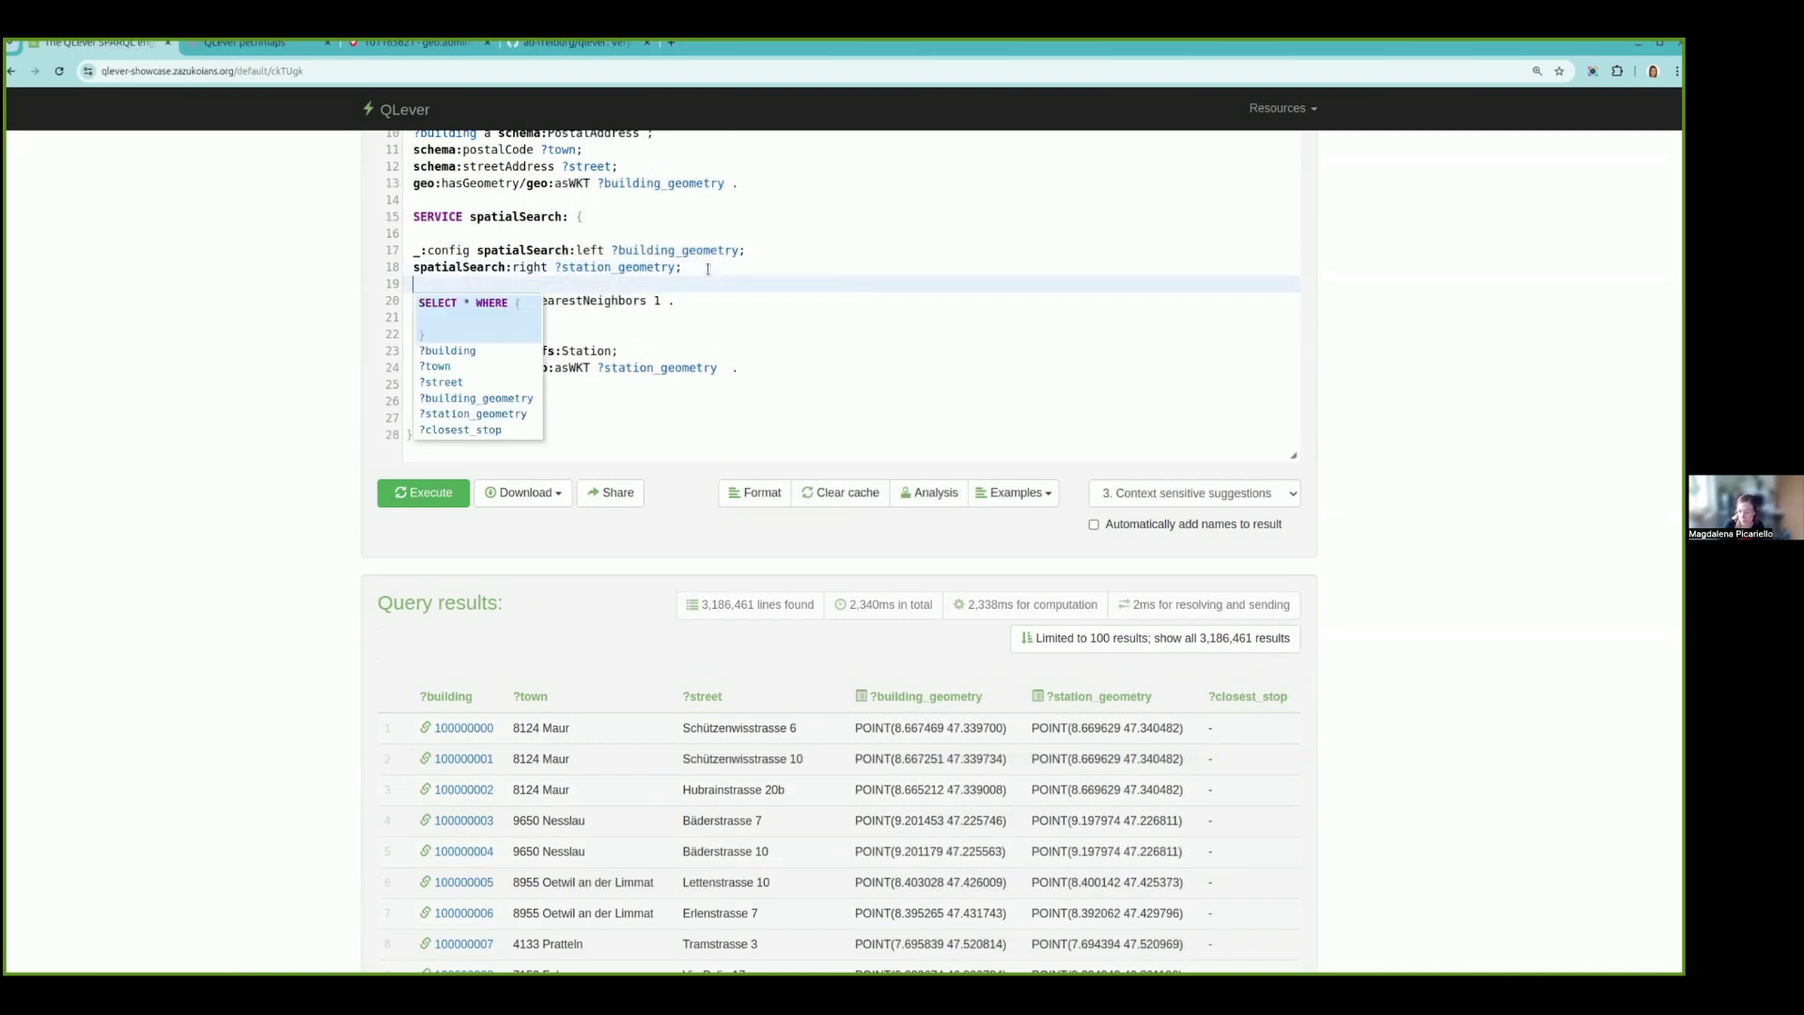
type("spatialSear")
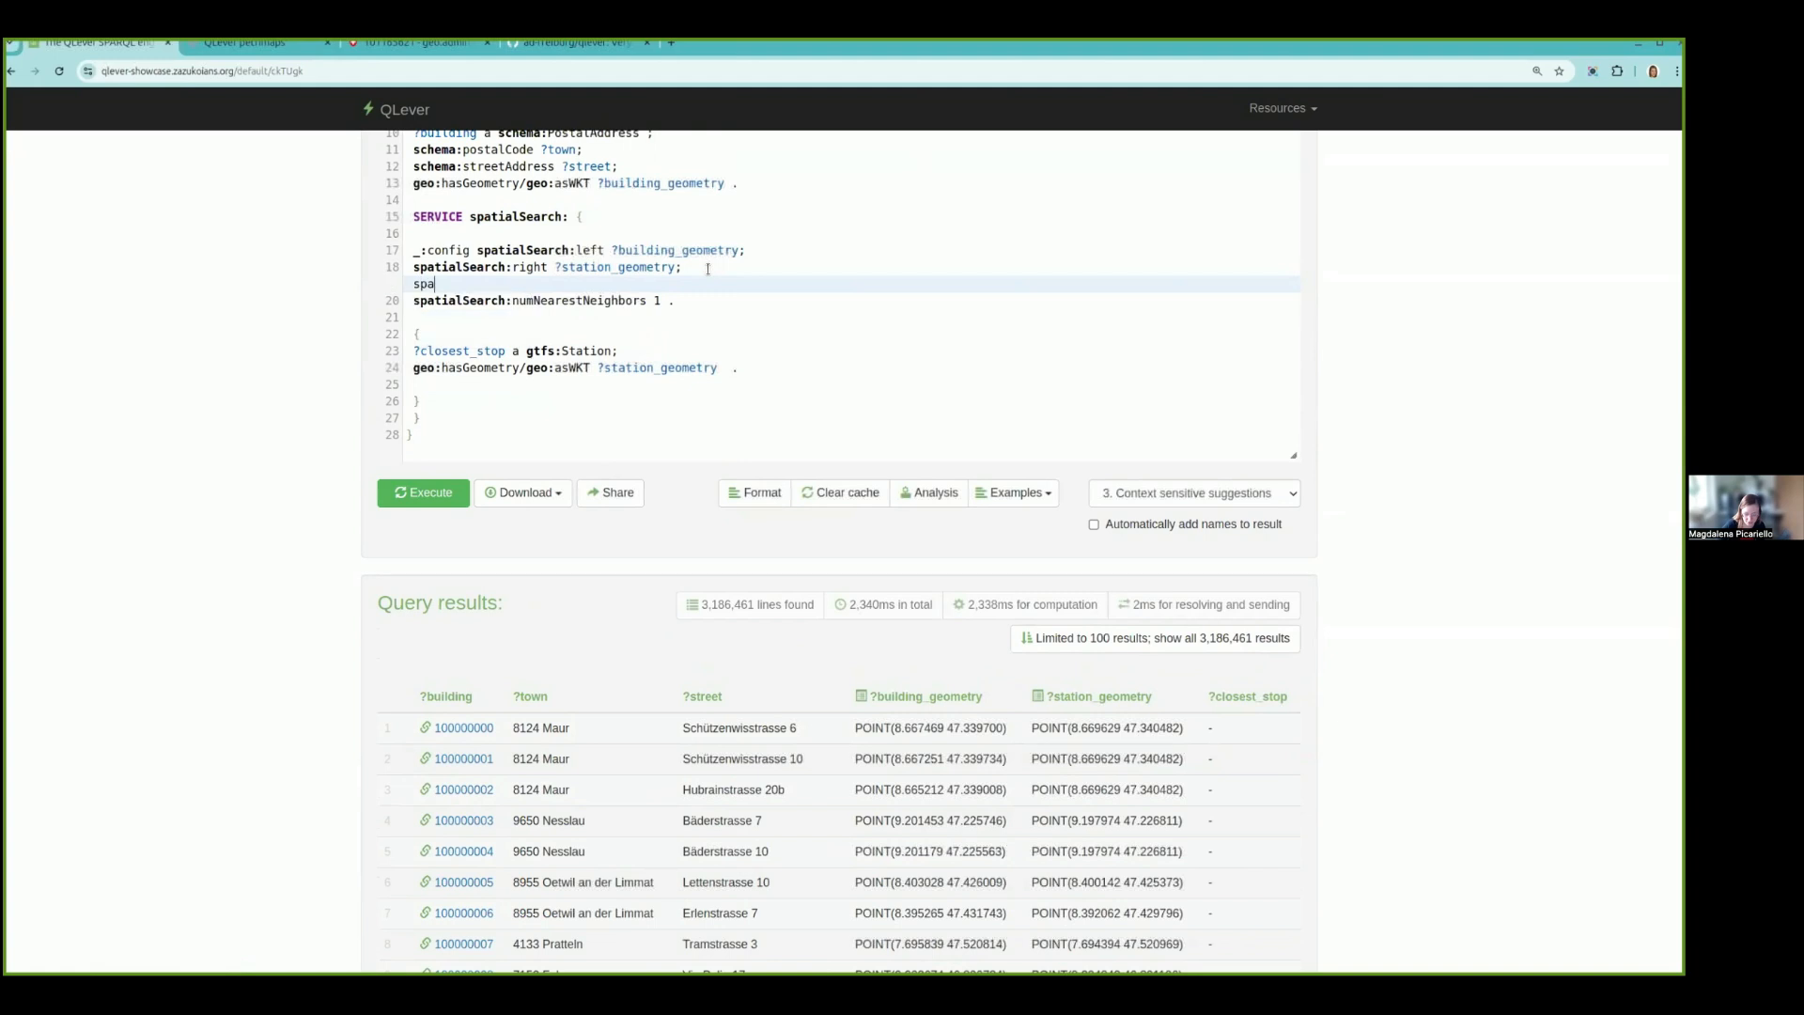
type("ch:payload")
left_click(414, 585)
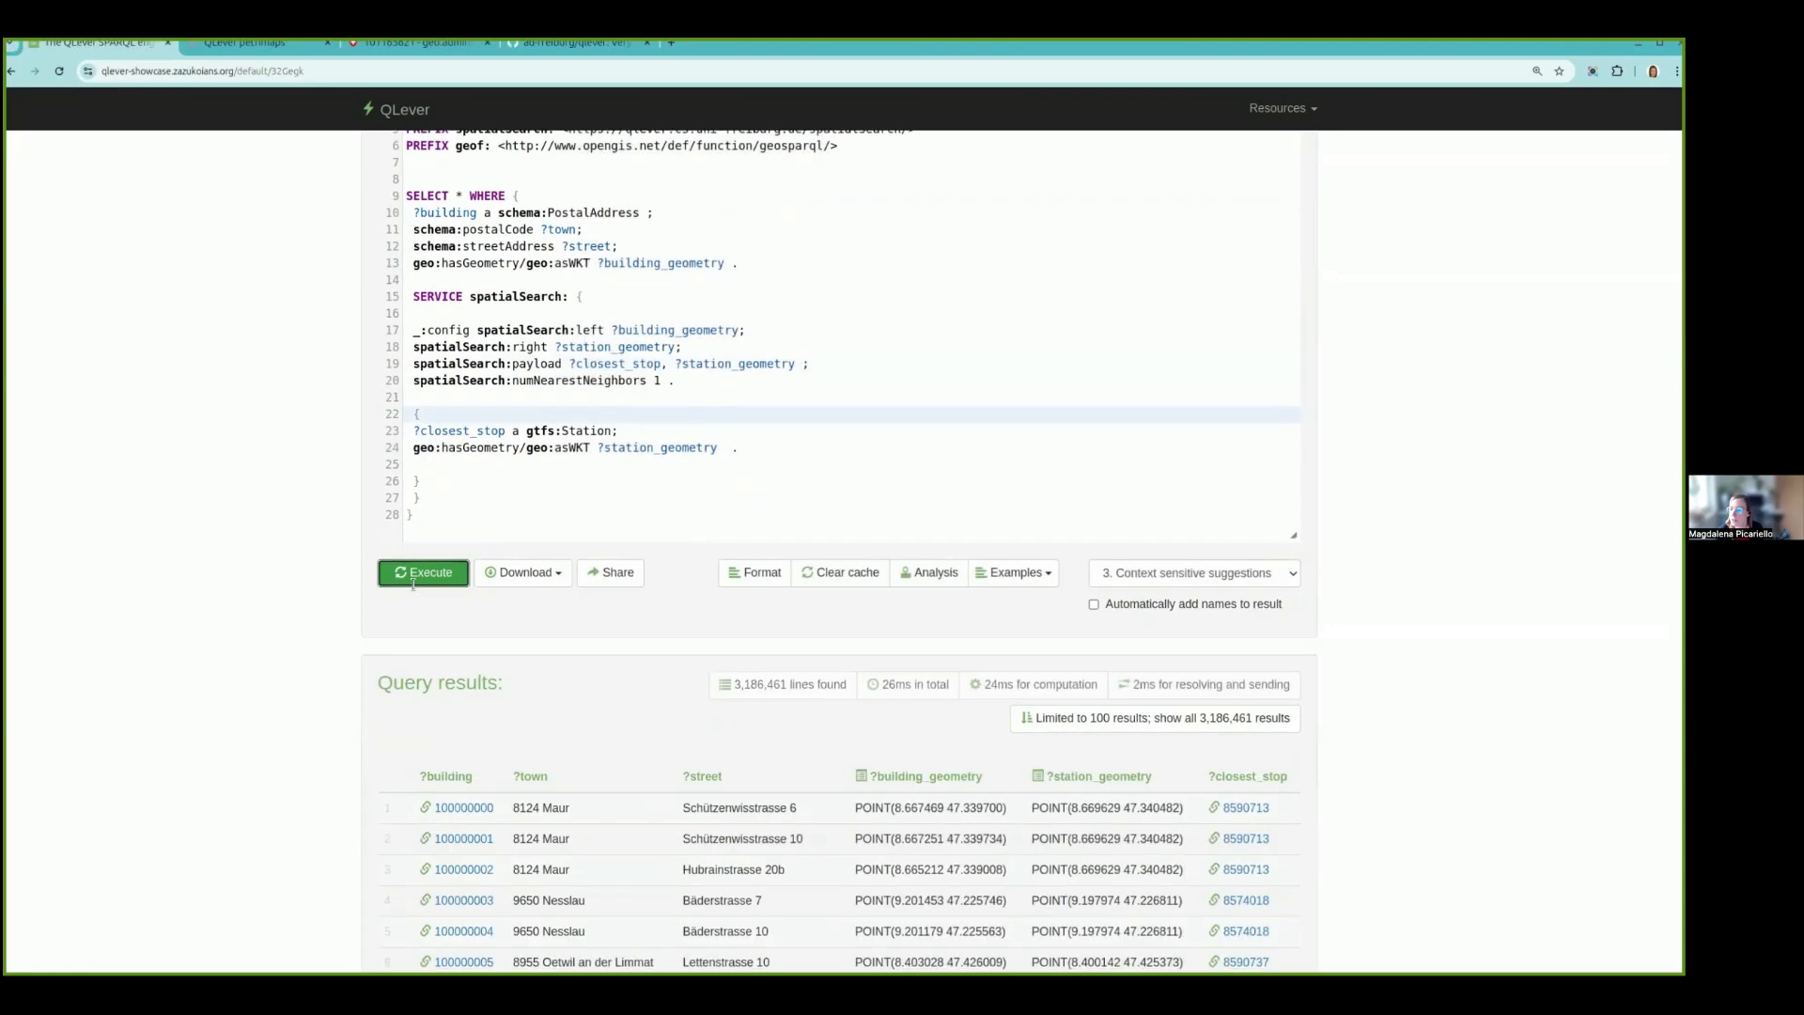
scroll(413, 584, "down", 3)
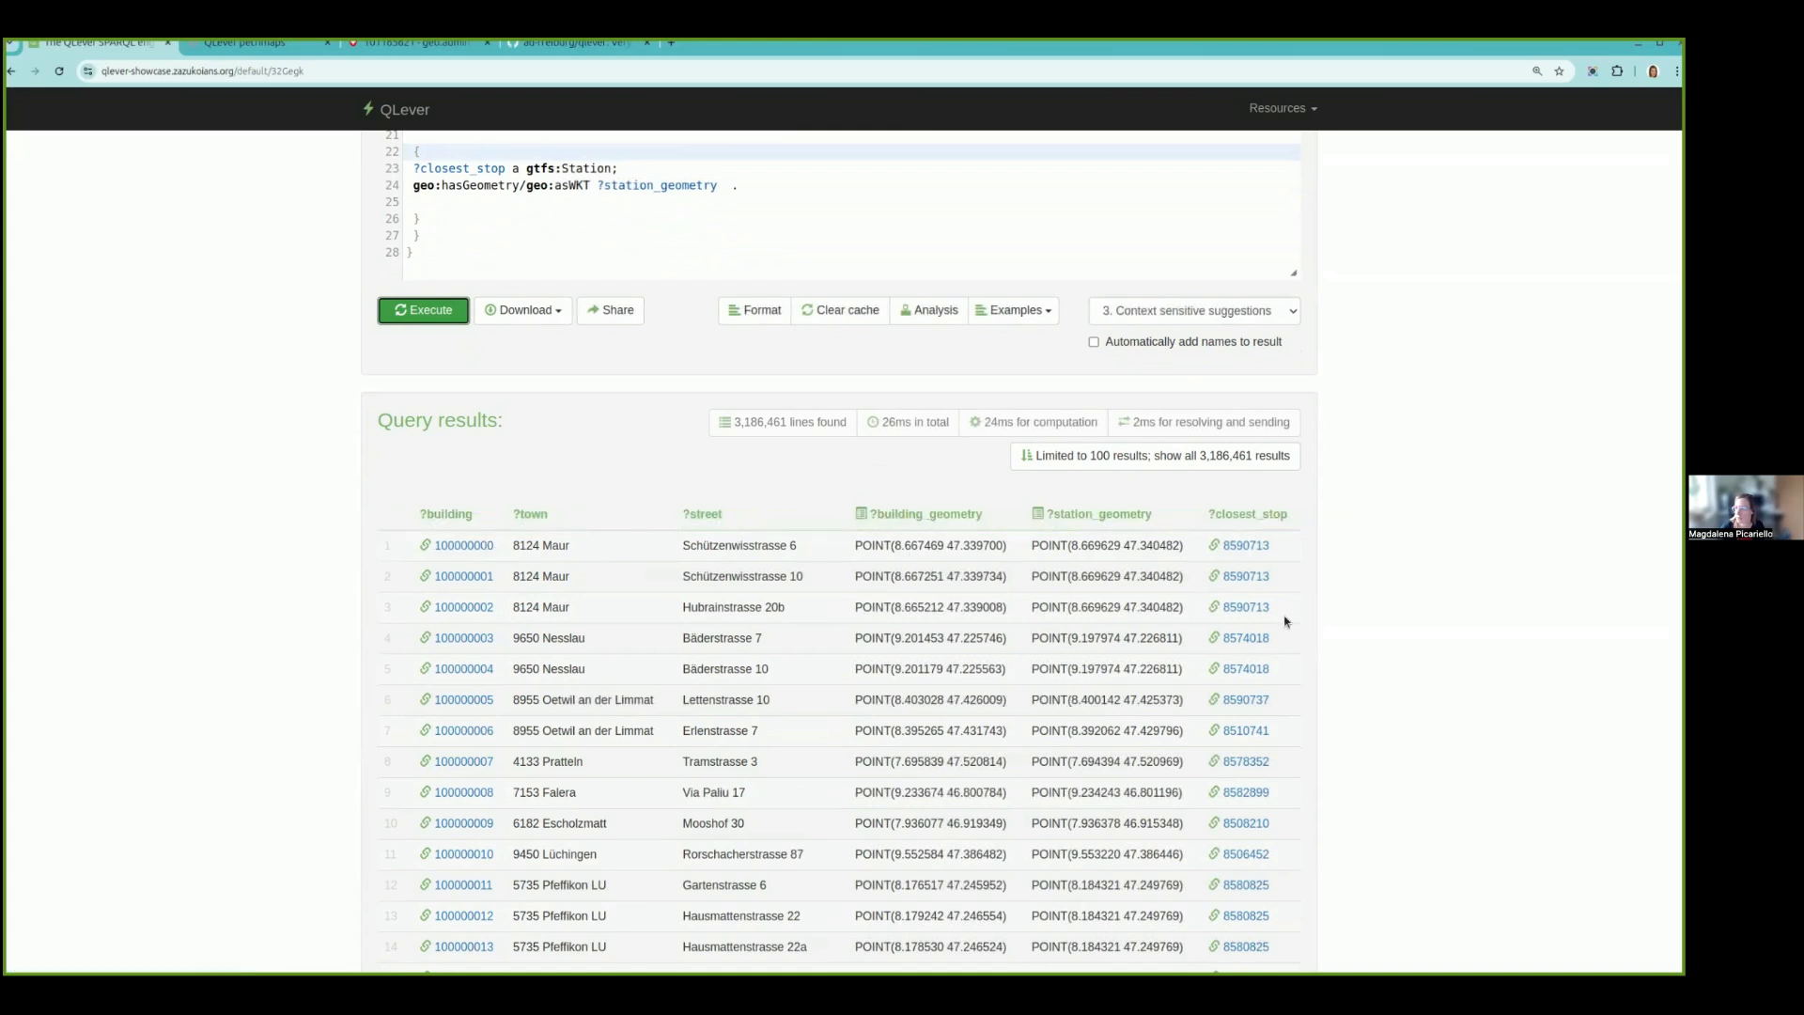
- Restrict the SELECT clause to ?town ?street ?closest_stop ?station_geometry and execute the query again
scroll(1091, 777, "up", 1)
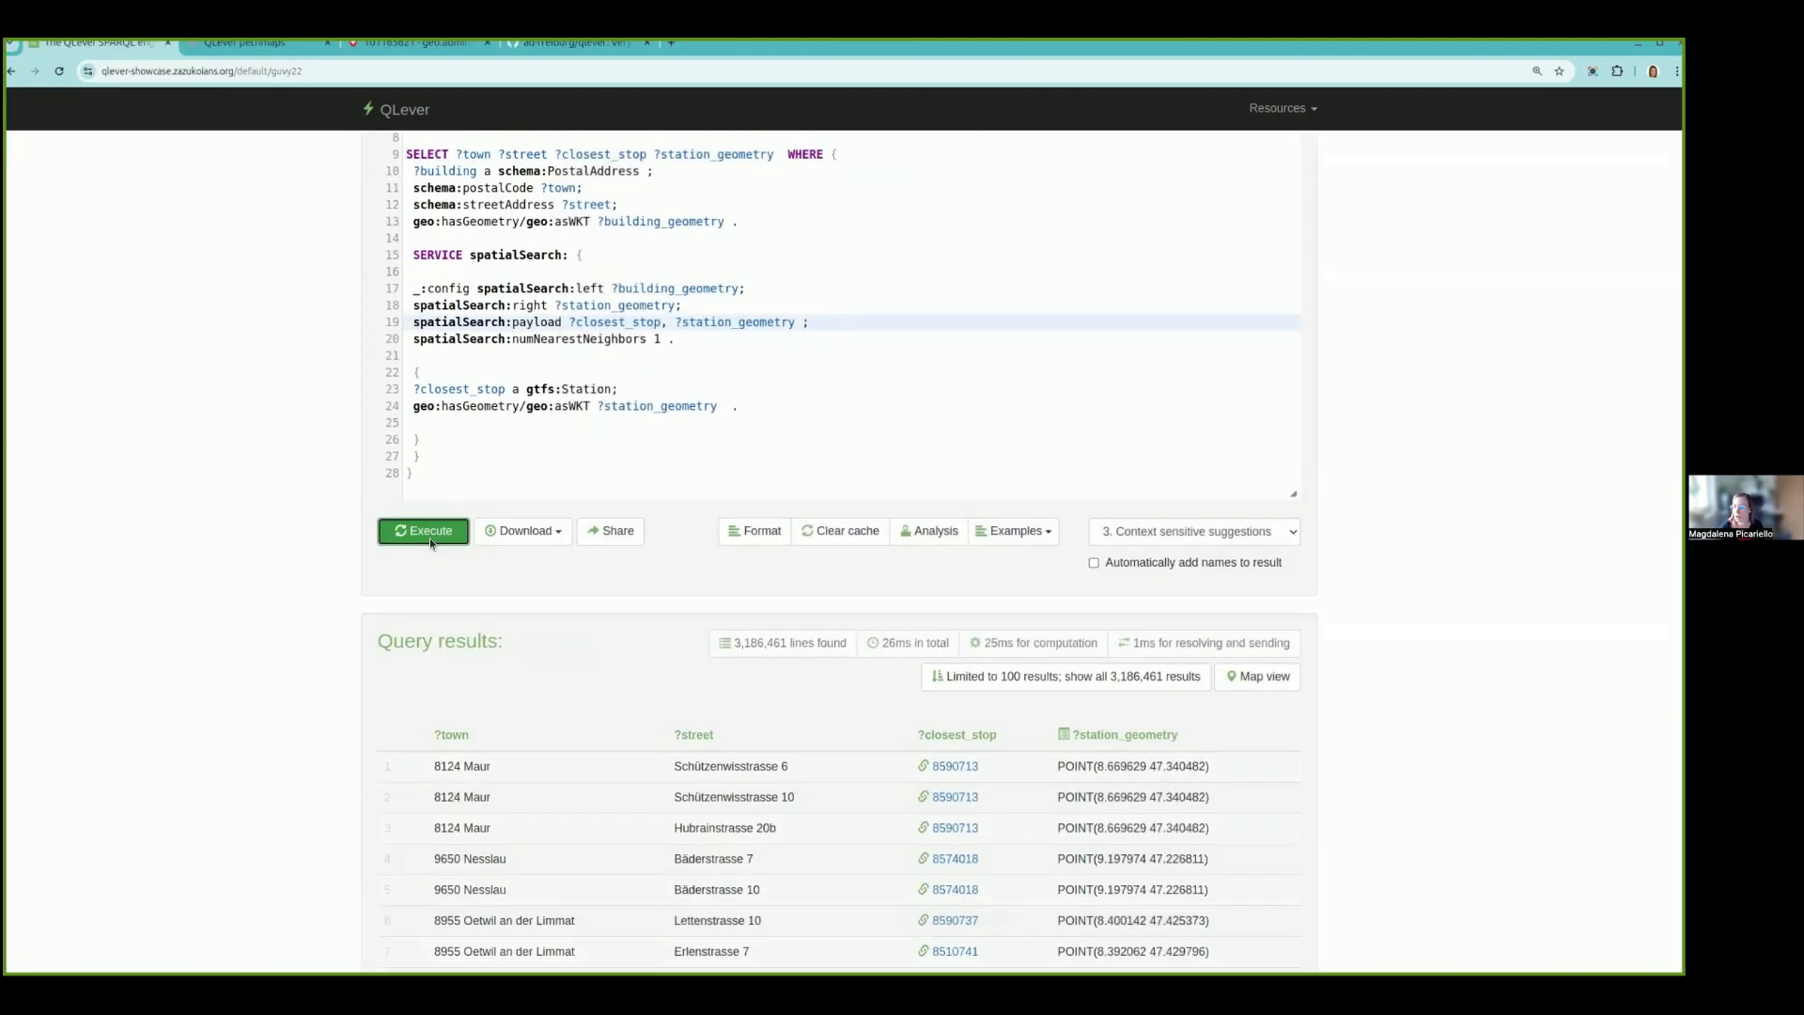
scroll(431, 538, "down", 2)
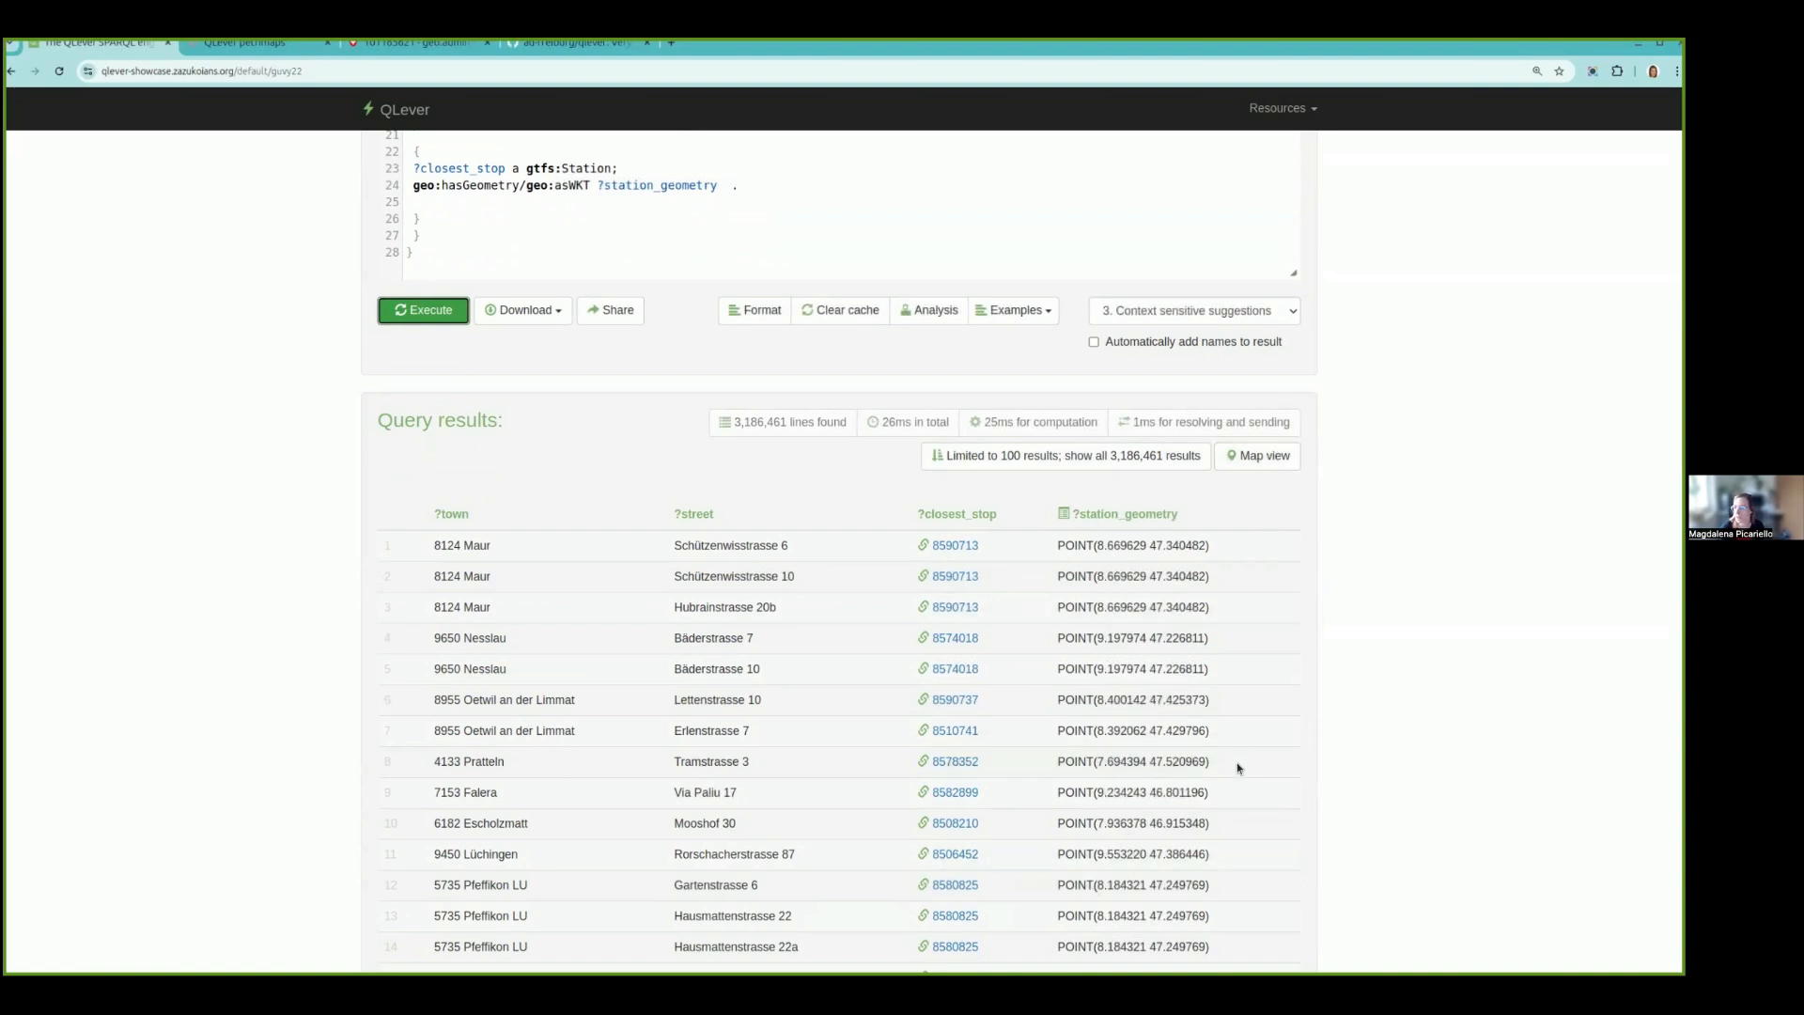
- Show the query results on the map and open the details of a point in the station cluster on Rautistrasse in Zürich
left_click(1258, 457)
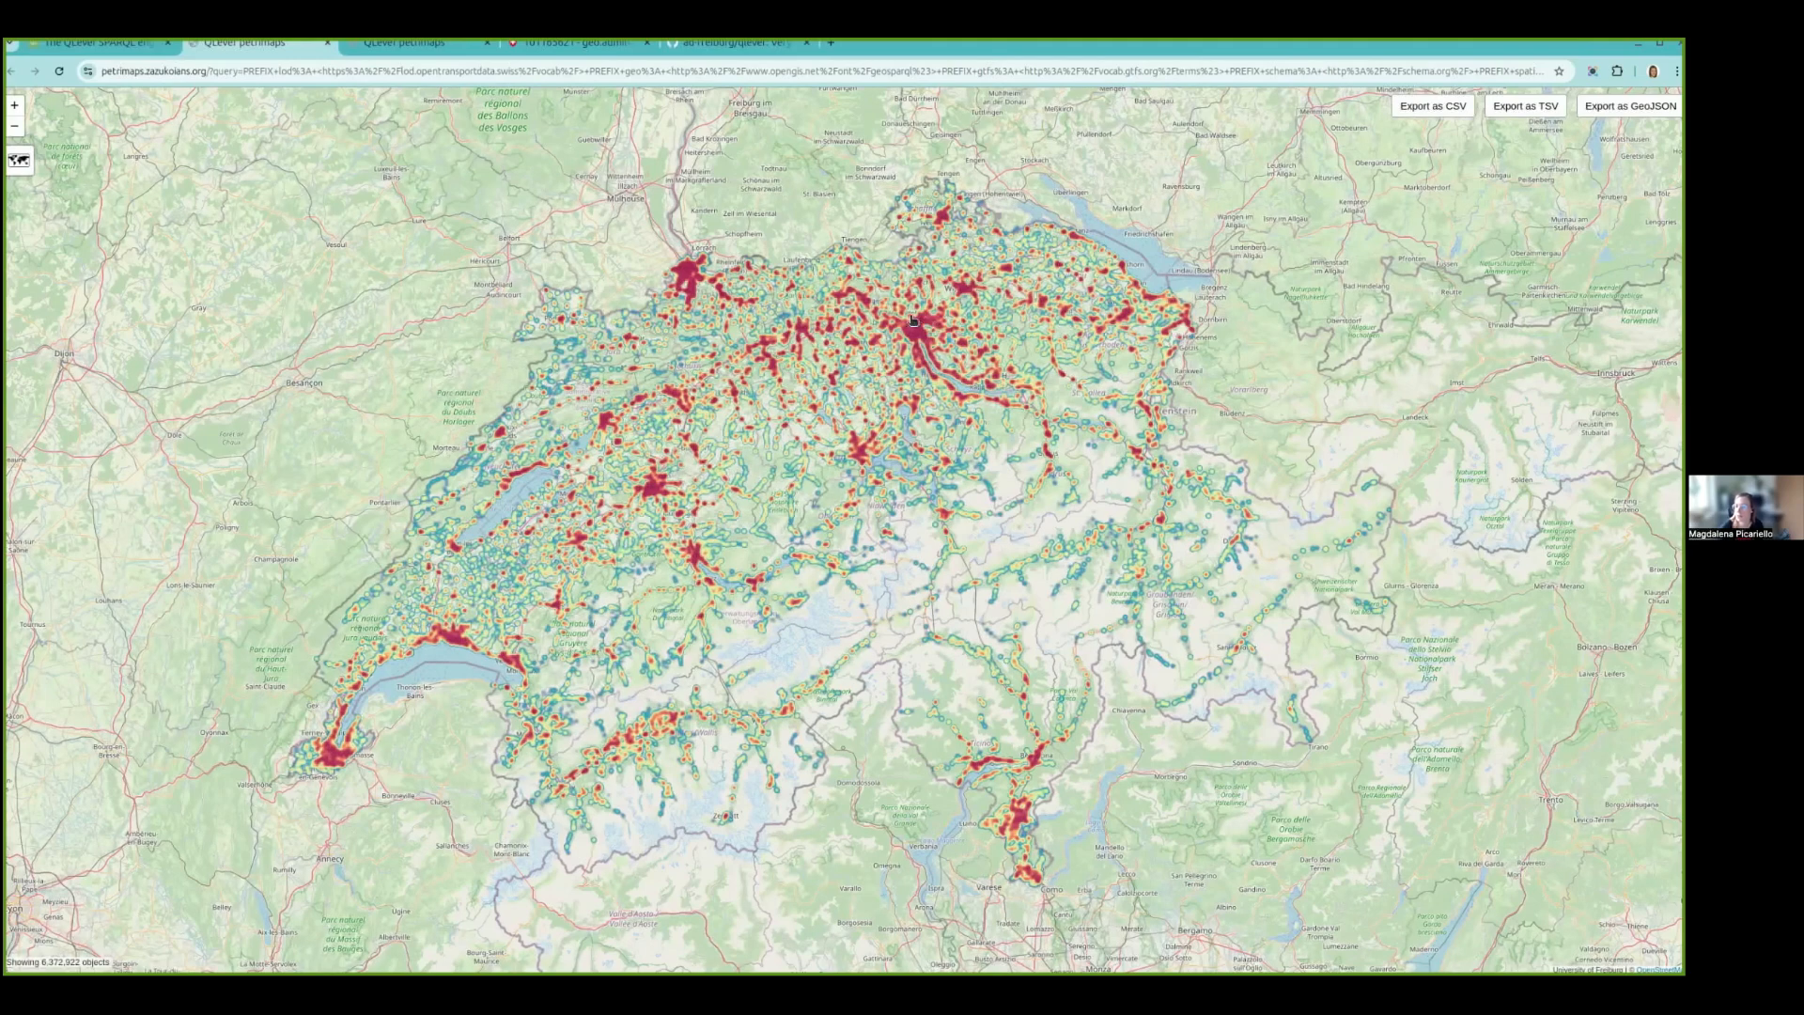
scroll(902, 331, "up", 1)
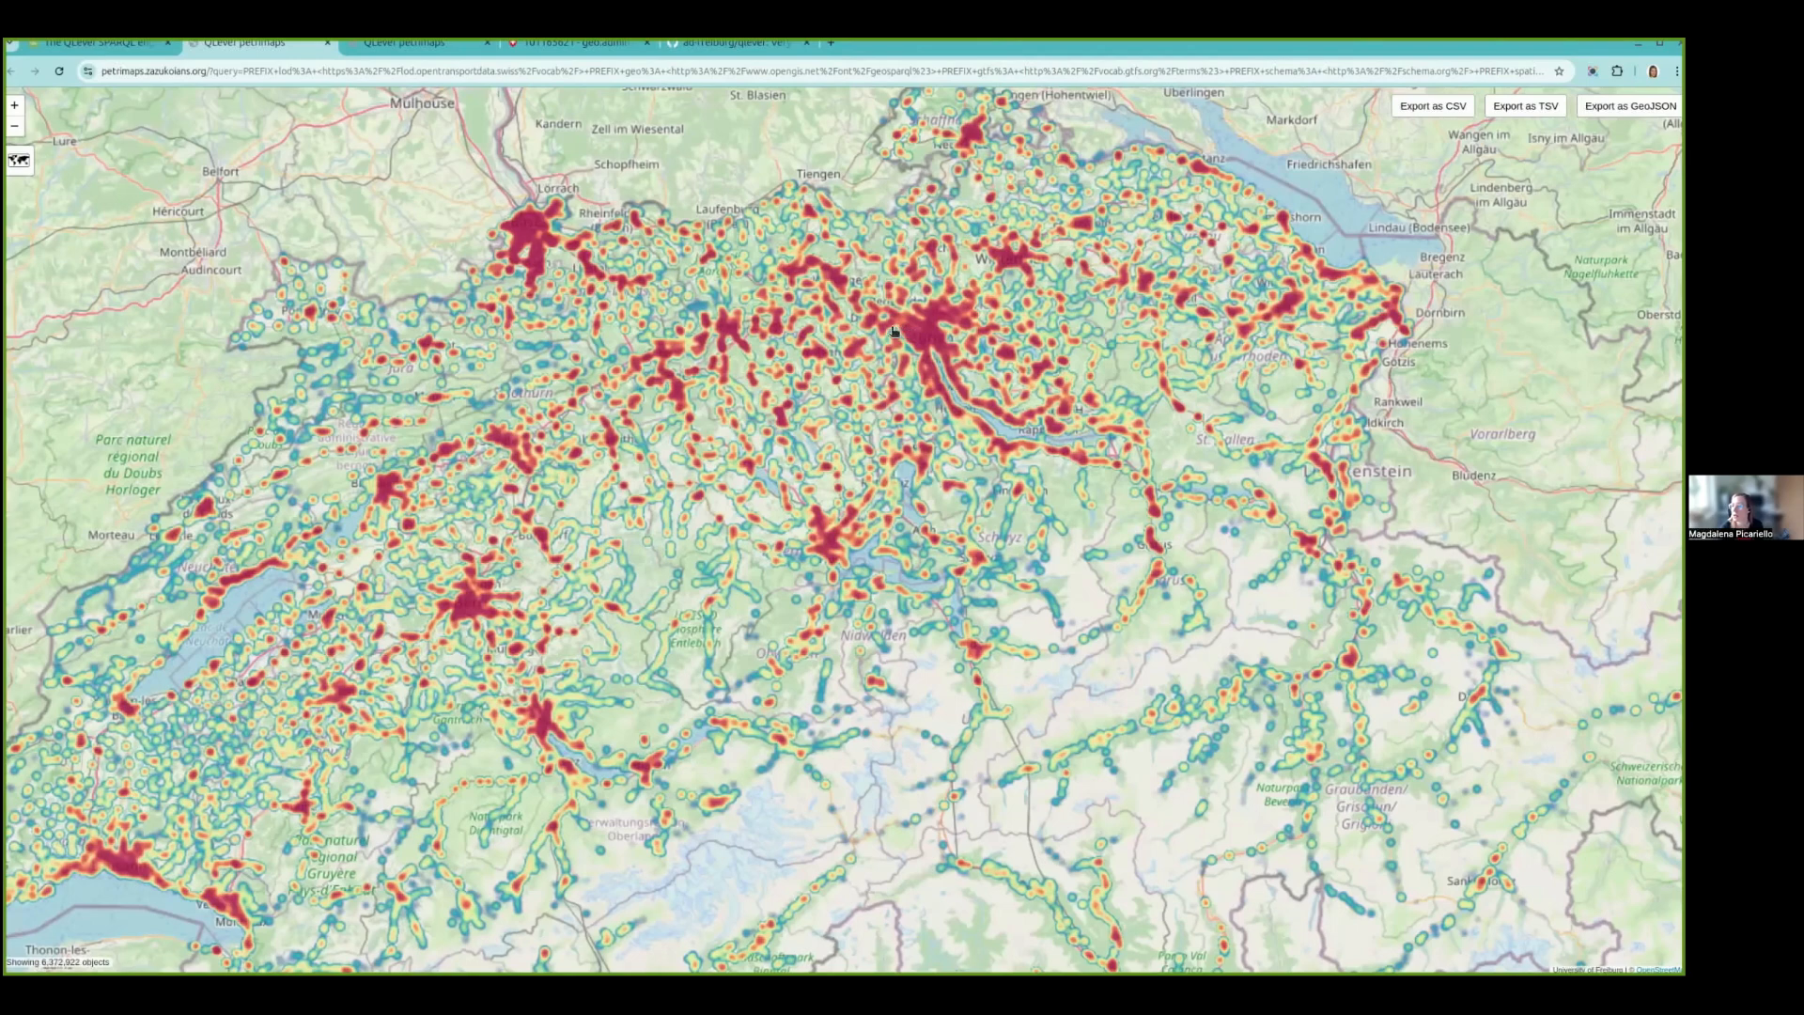
scroll(893, 331, "up", 3)
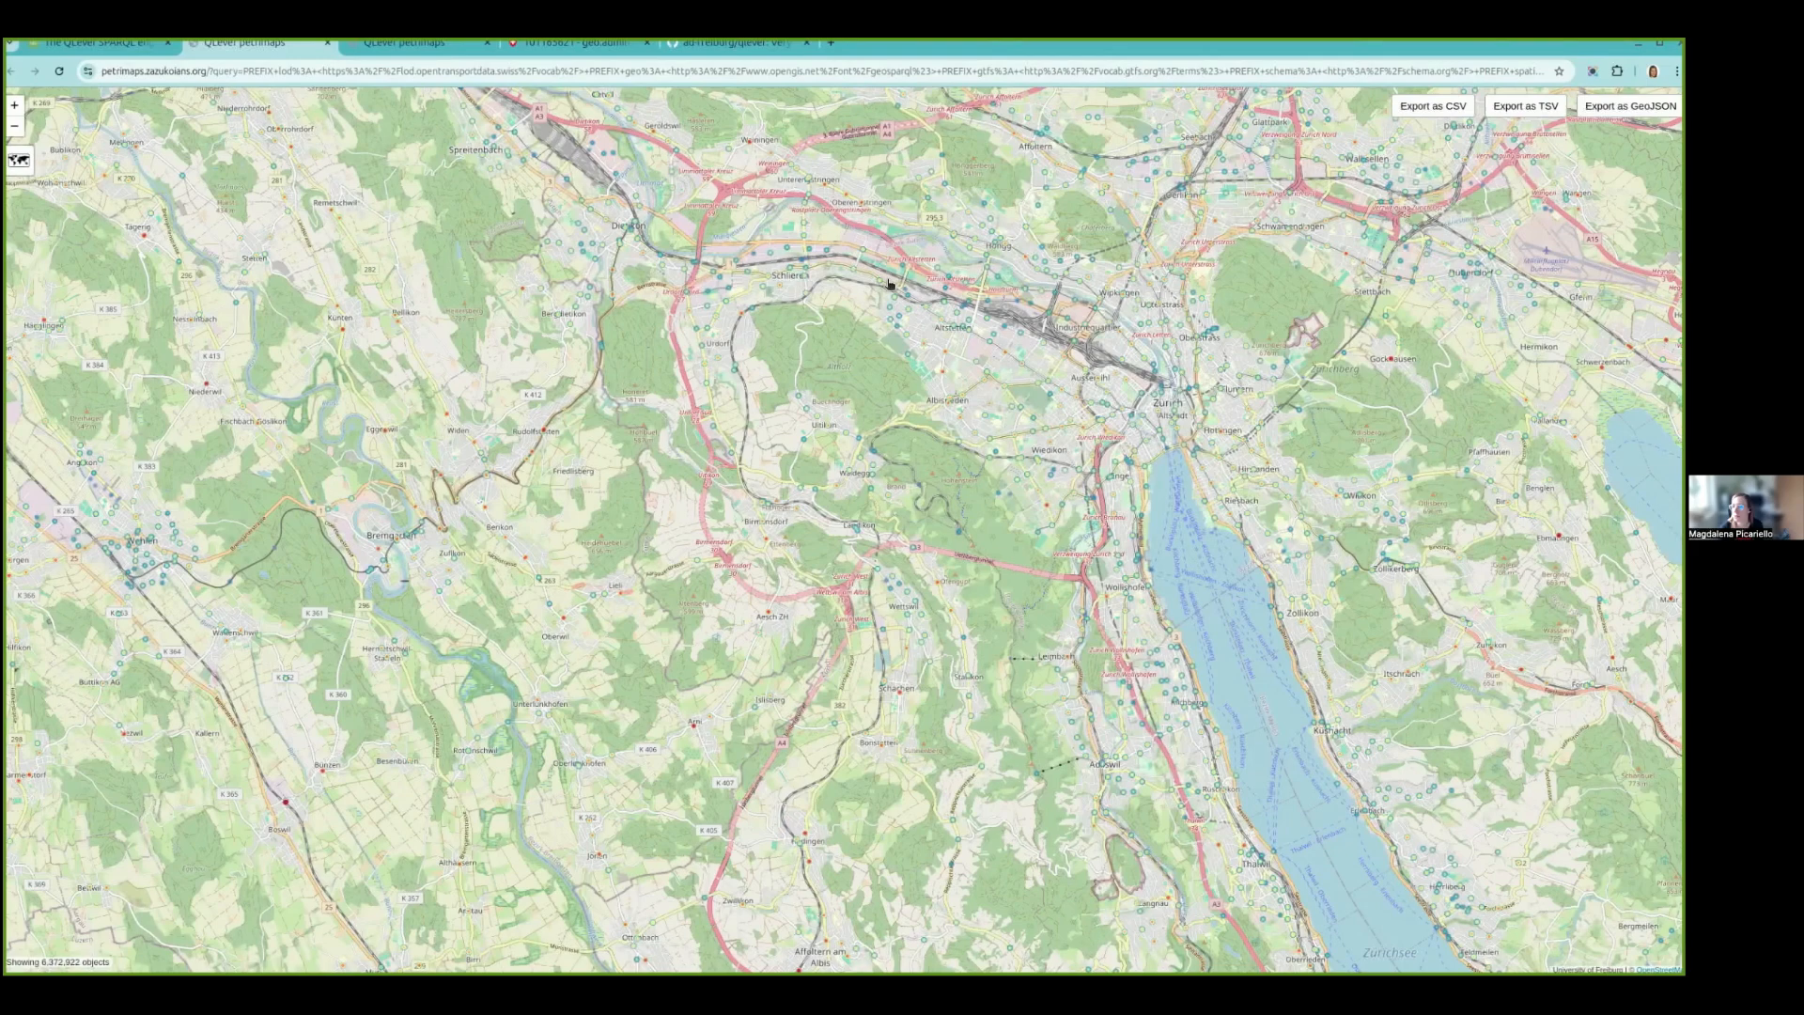
scroll(888, 281, "up", 5)
scroll(857, 226, "up", 2)
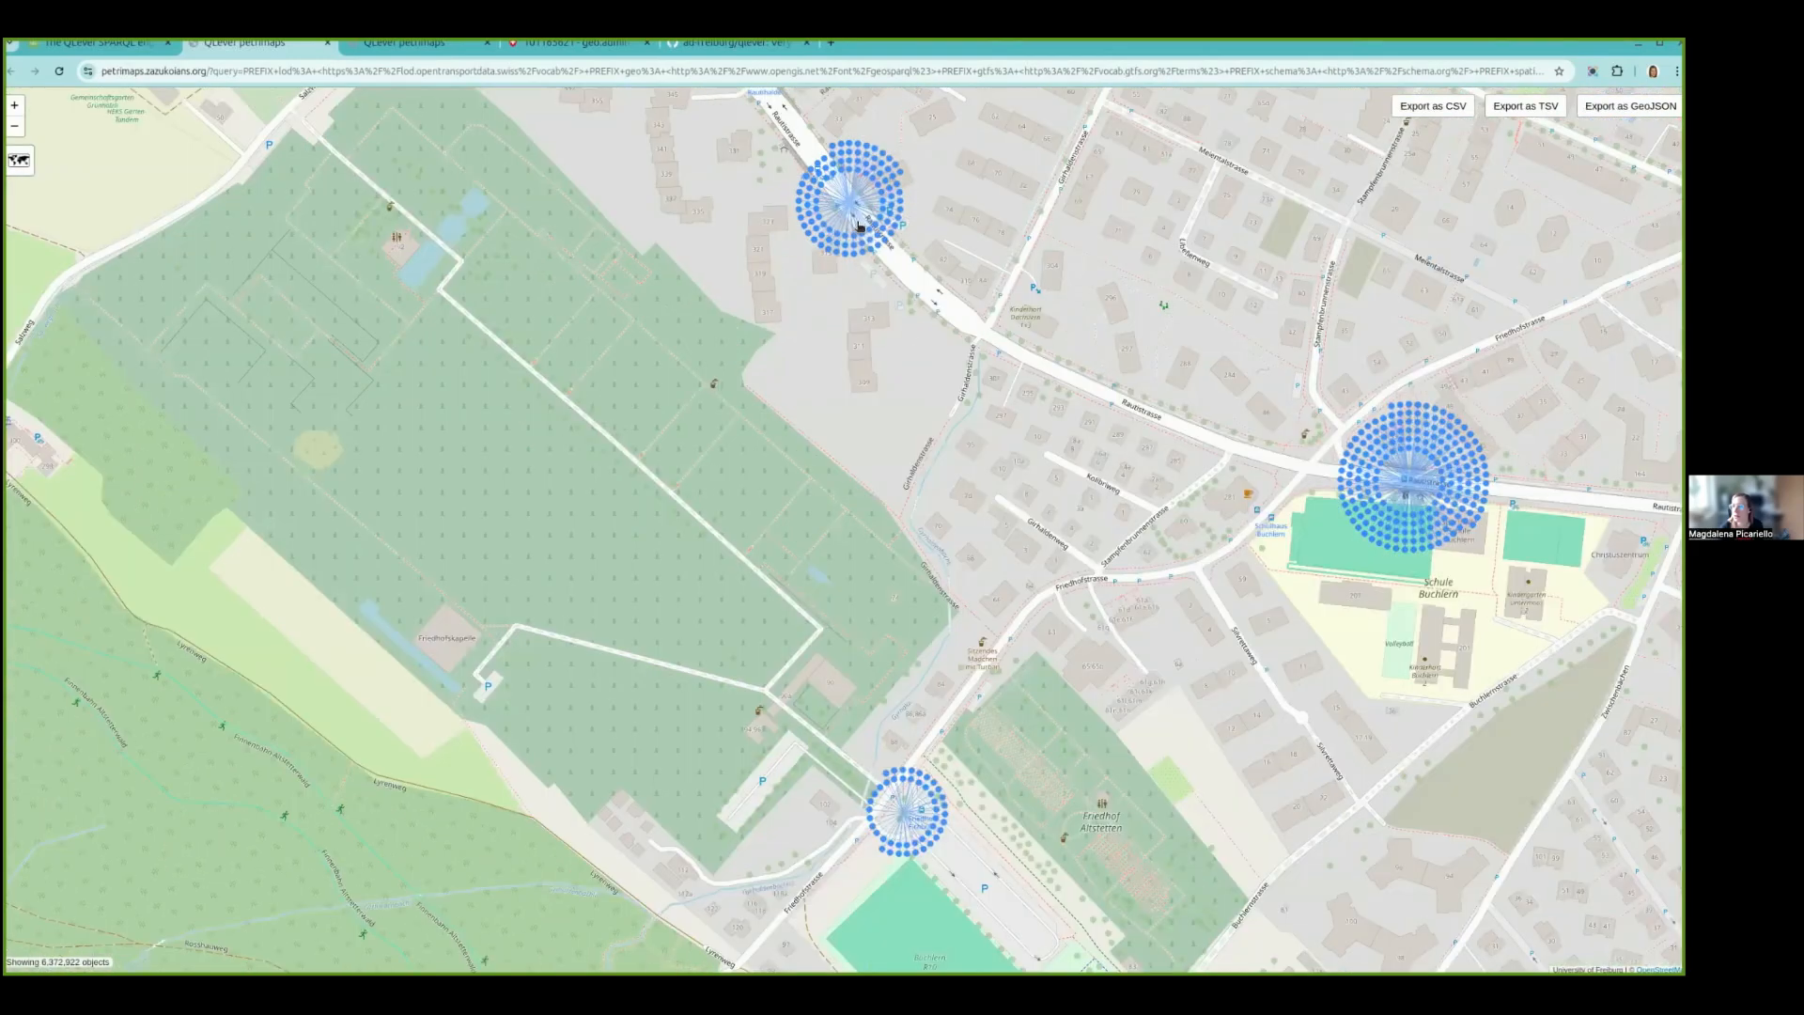
scroll(850, 151, "up", 2)
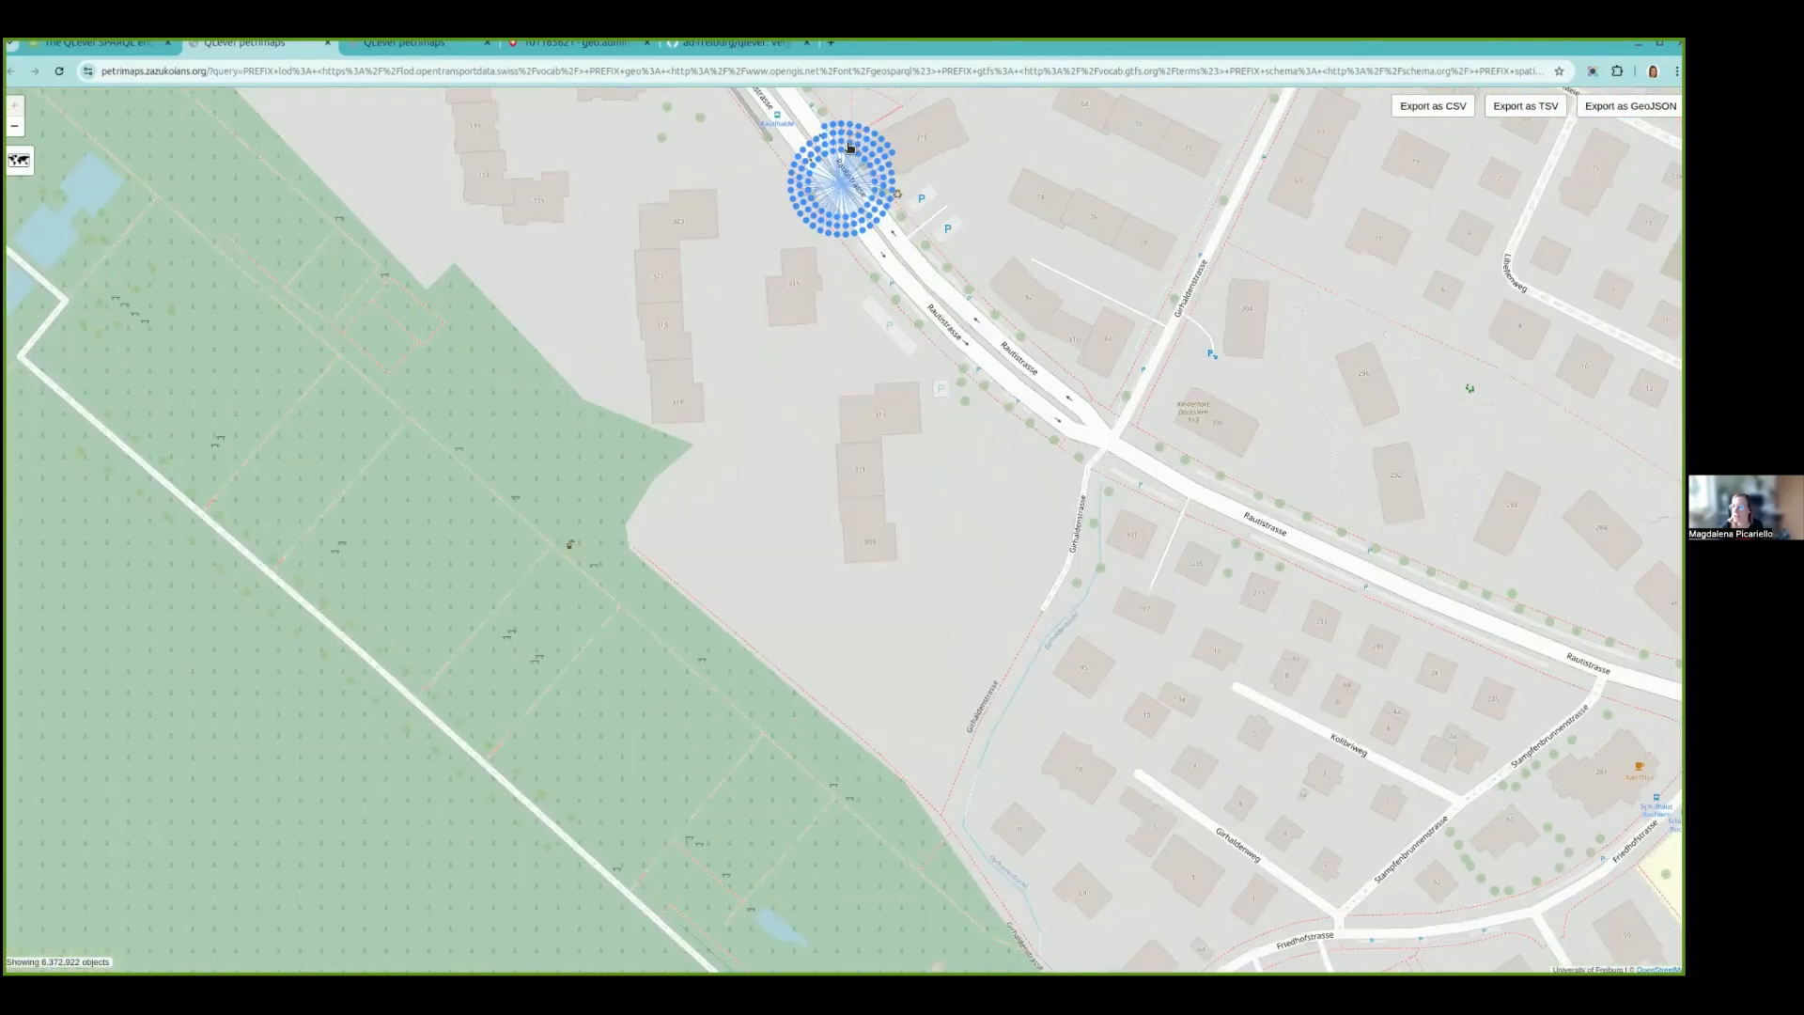
left_click(849, 146)
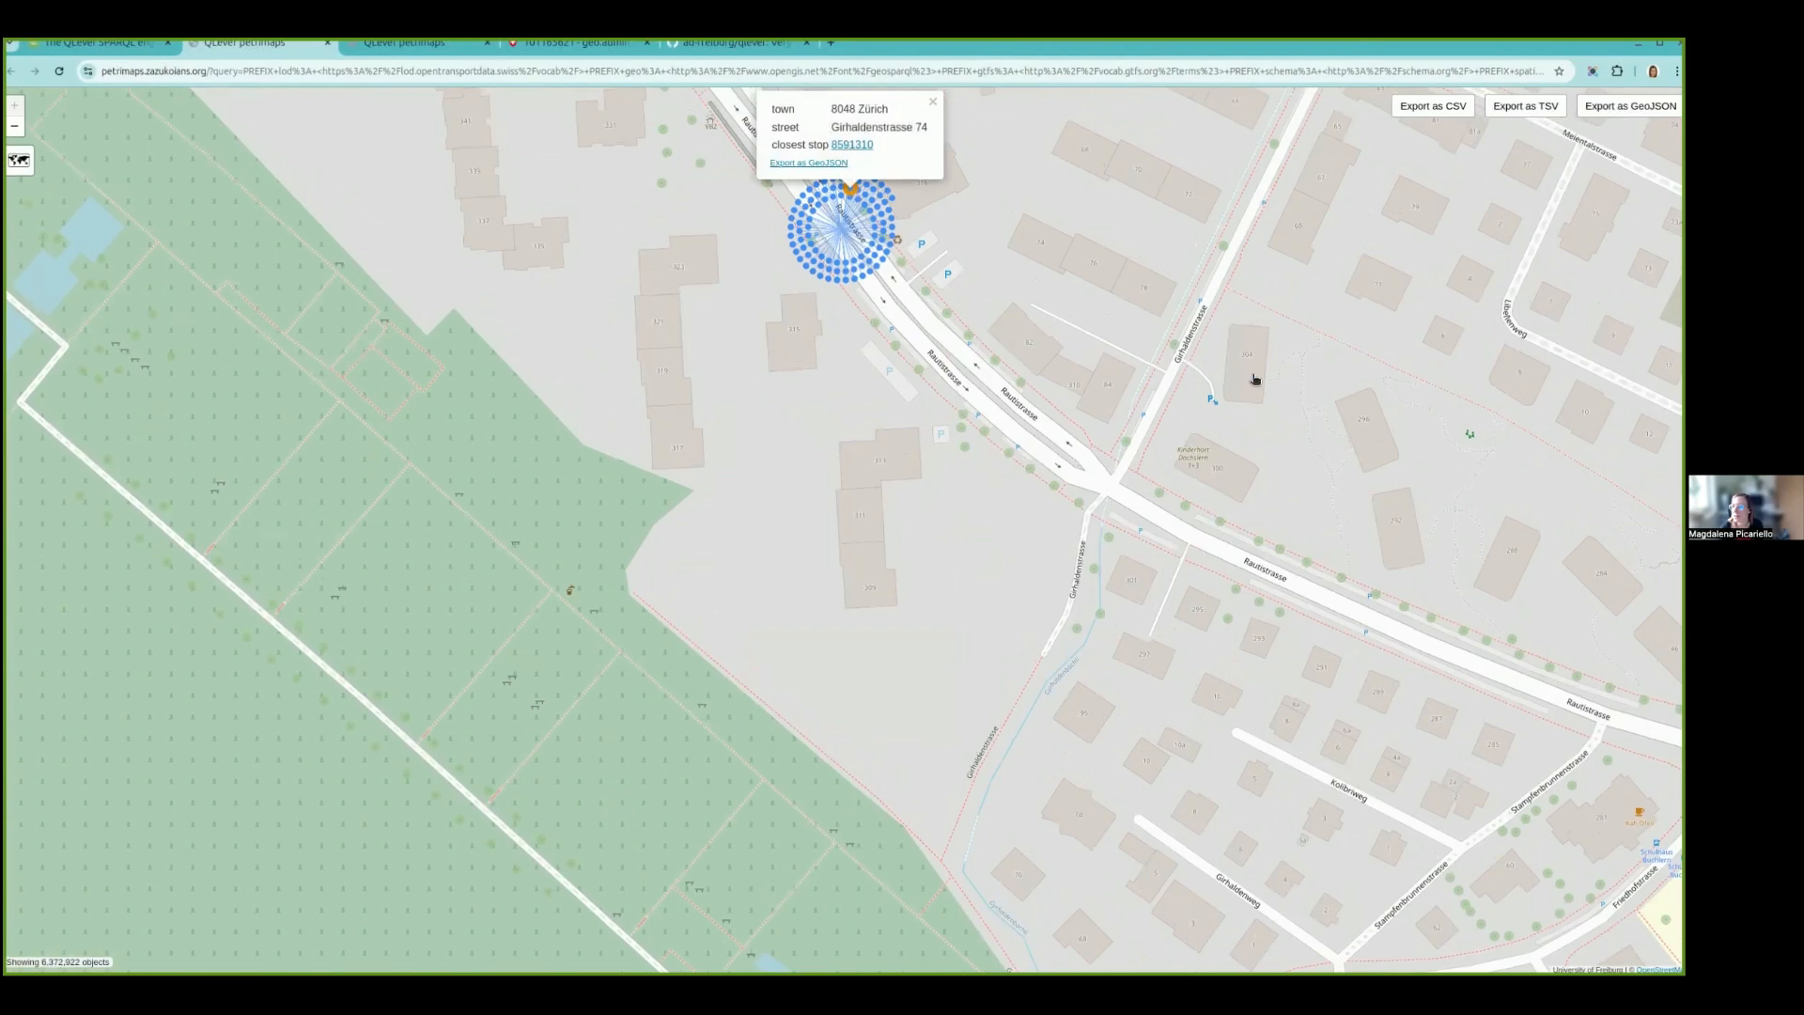
- Open the linked-data record of the closest stop in a separate tab, review its properties and return to the map
middle_click(851, 146)
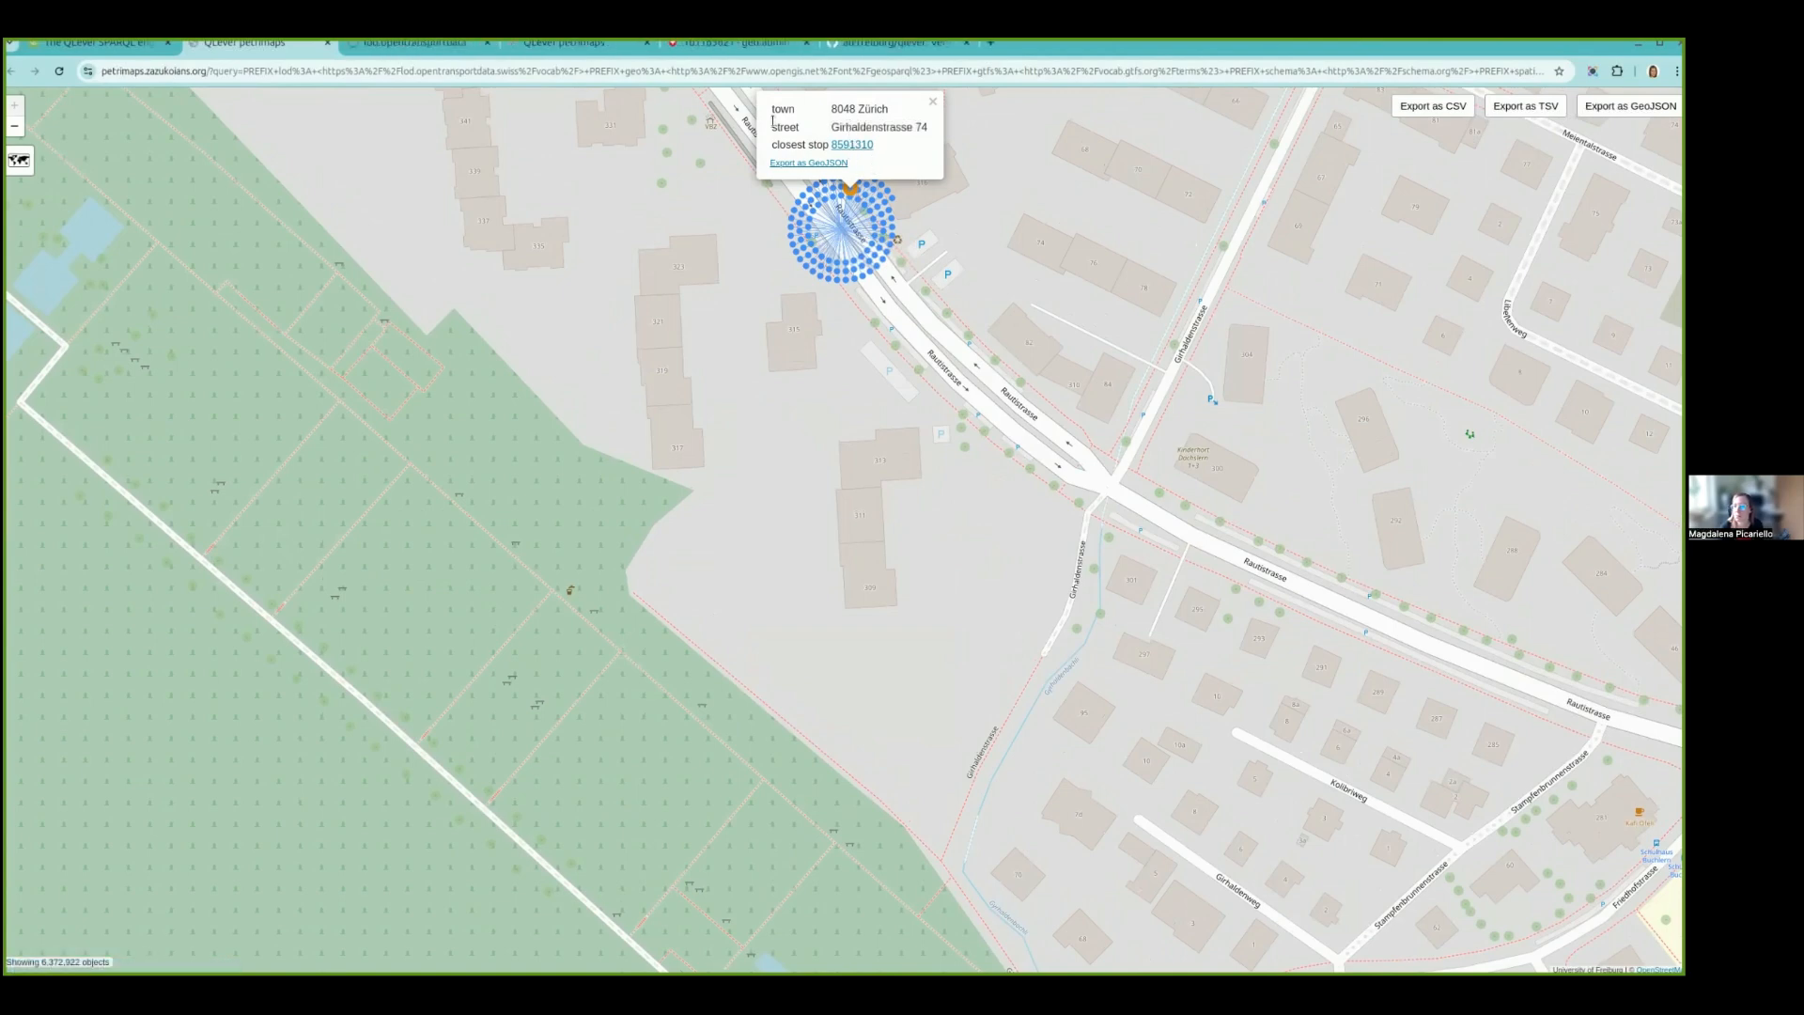
left_click(374, 44)
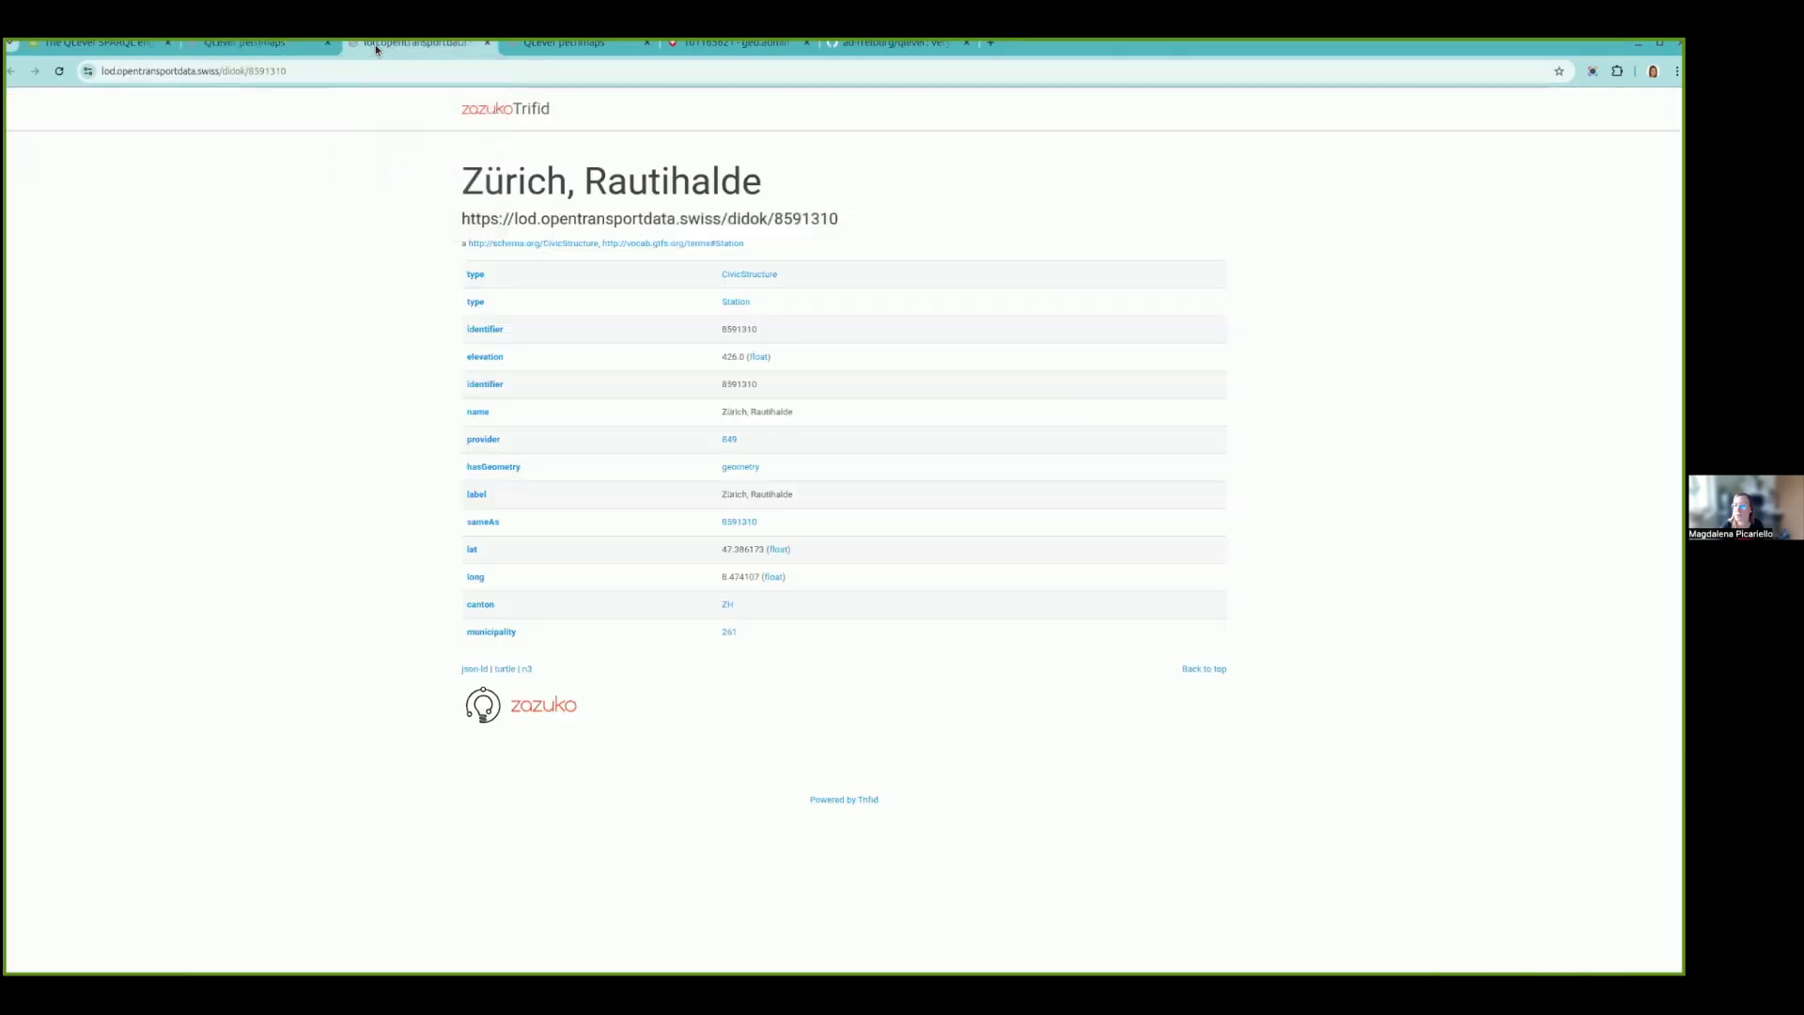
left_click(241, 47)
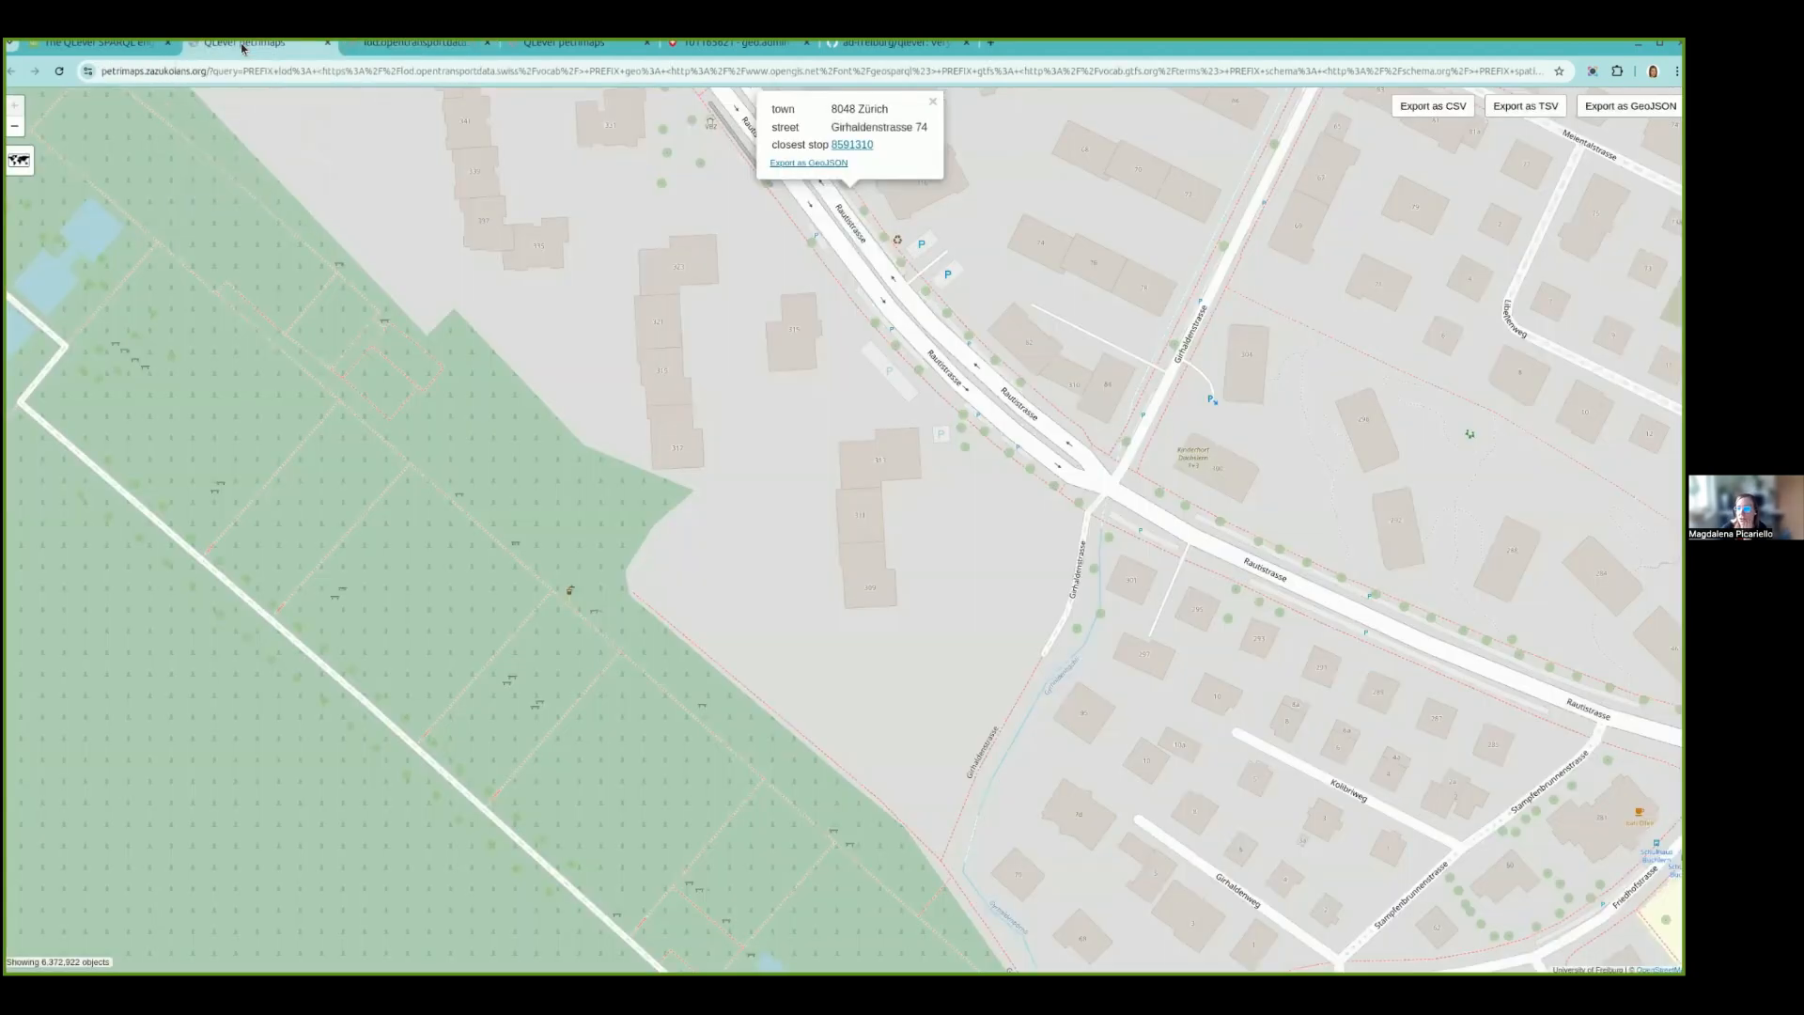
- Return to the SPARQL query, highlight station_geometry in the SELECT clause and view the corresponding map before coming back to the query
left_click(104, 43)
scroll(902, 691, "up", 3)
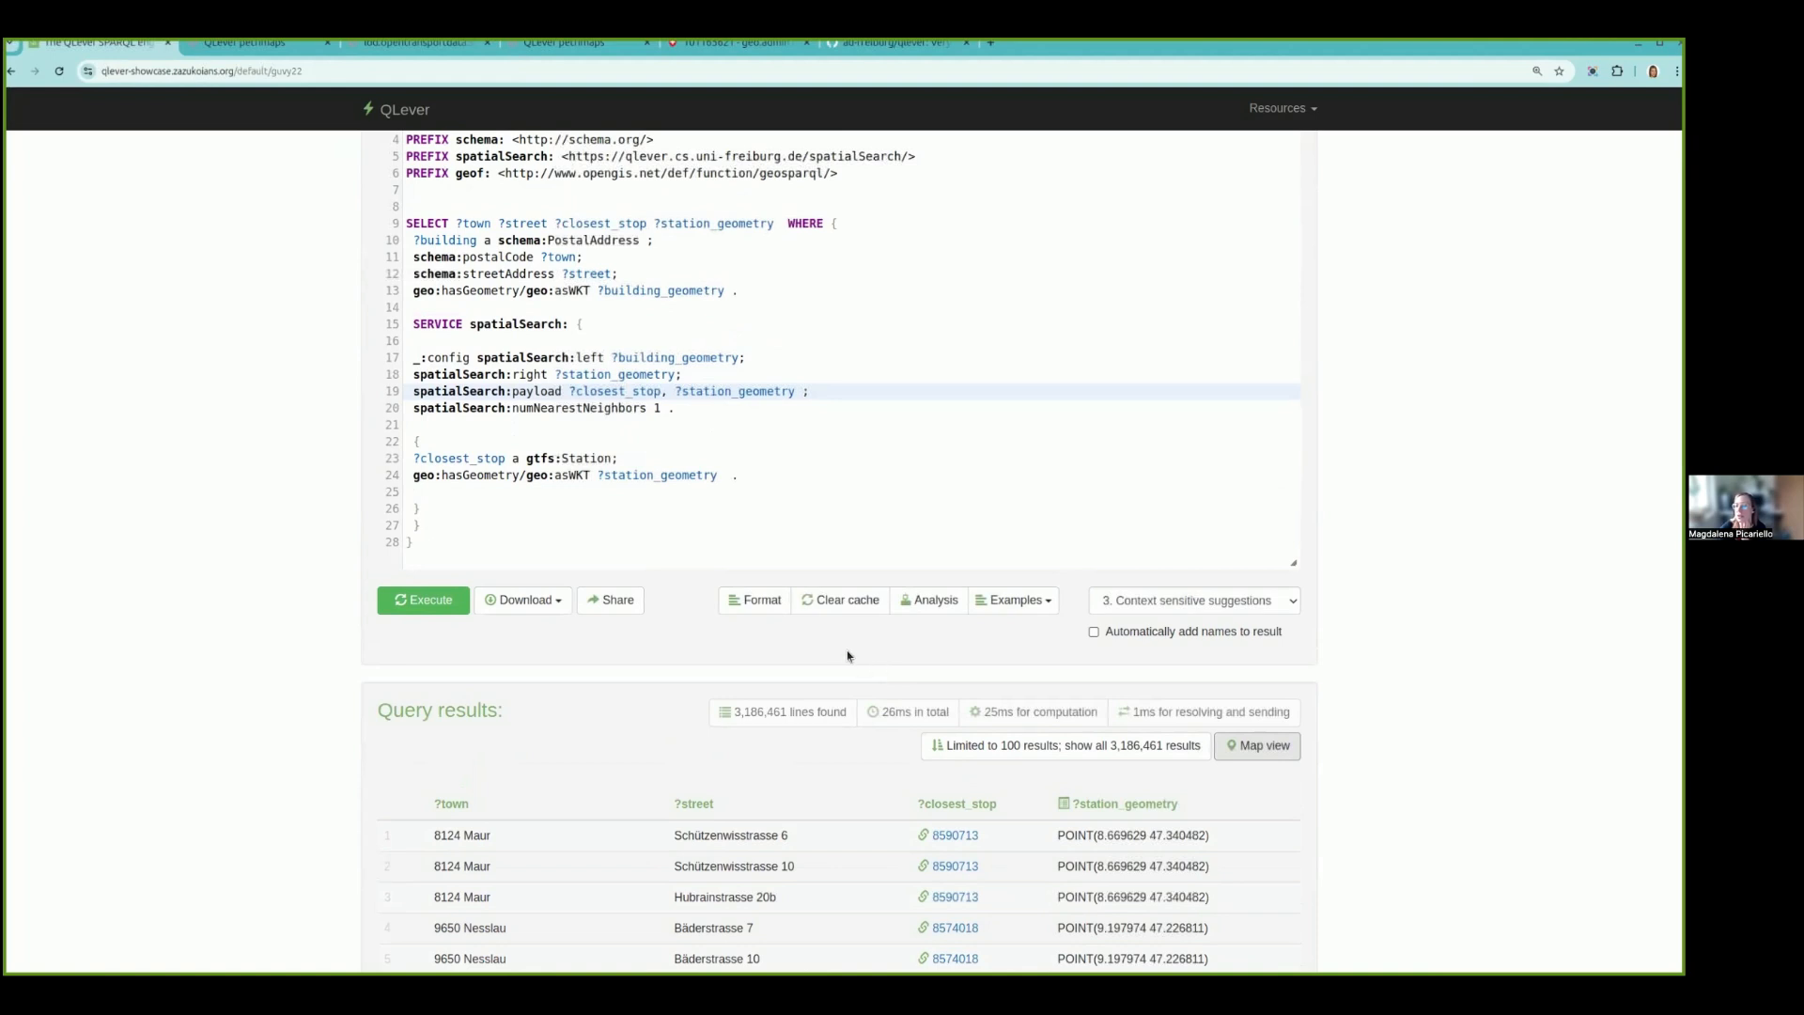
double_click(708, 222)
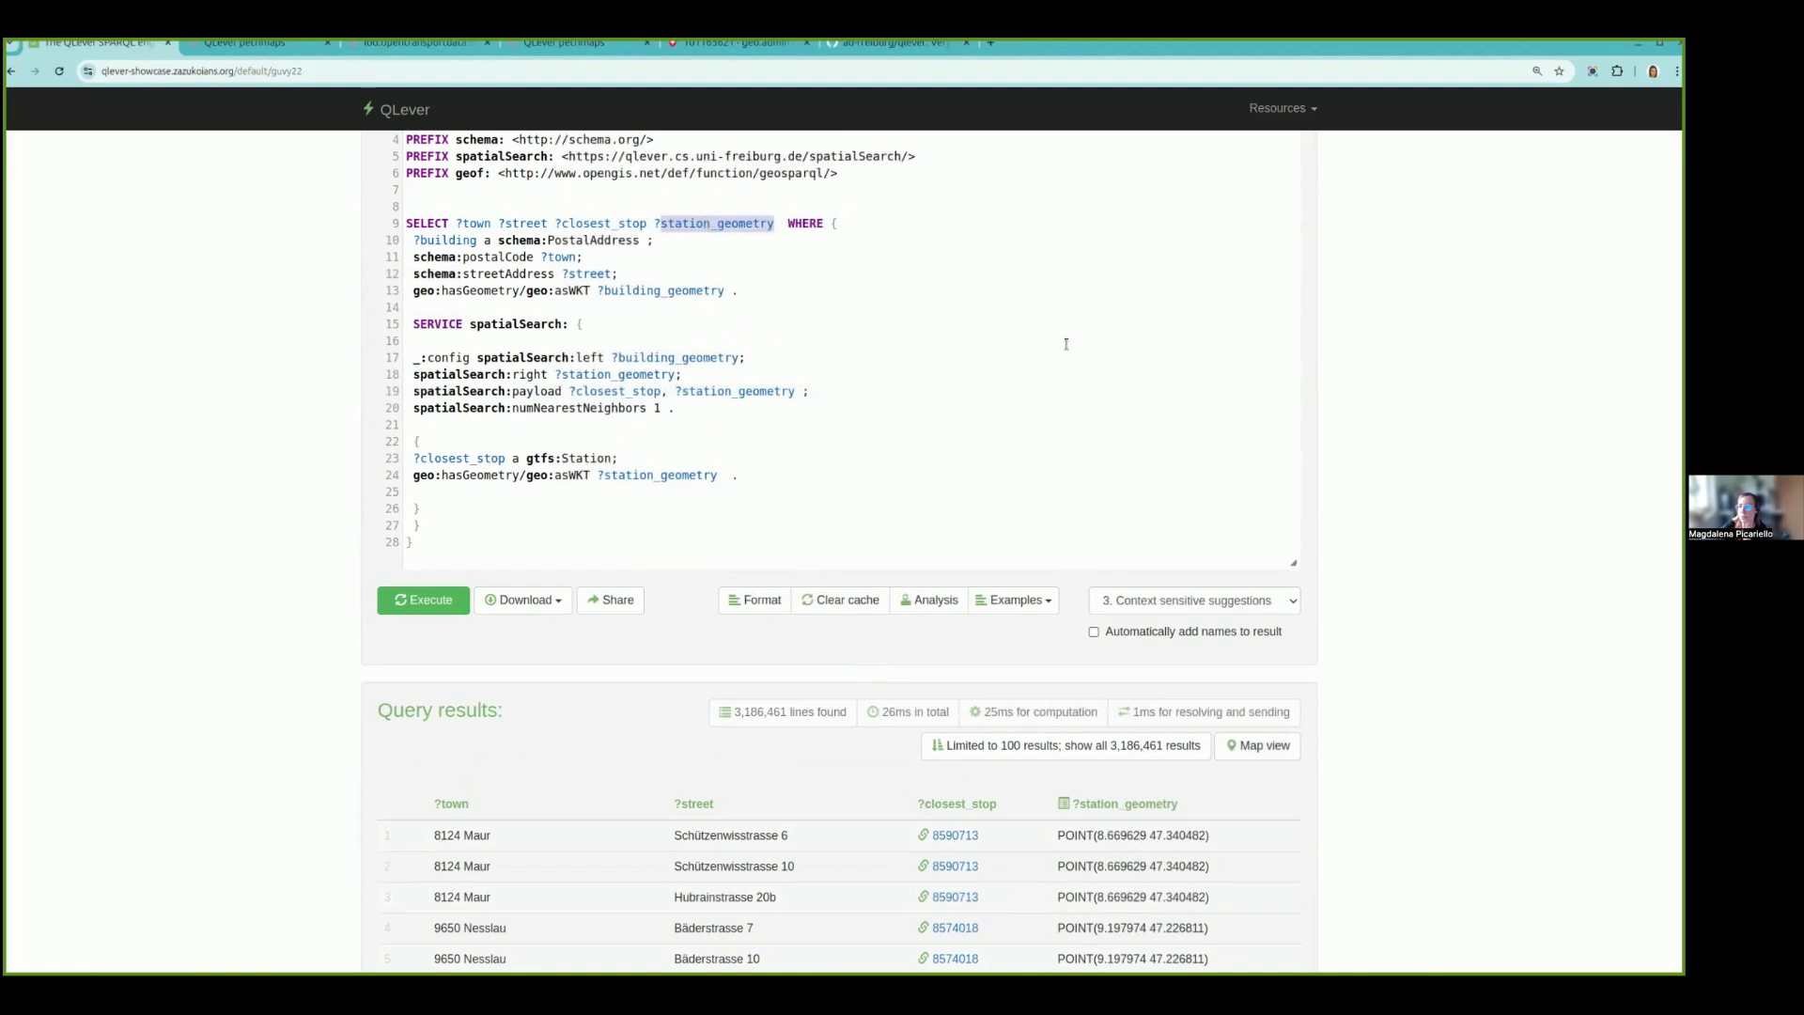
left_click(1280, 748)
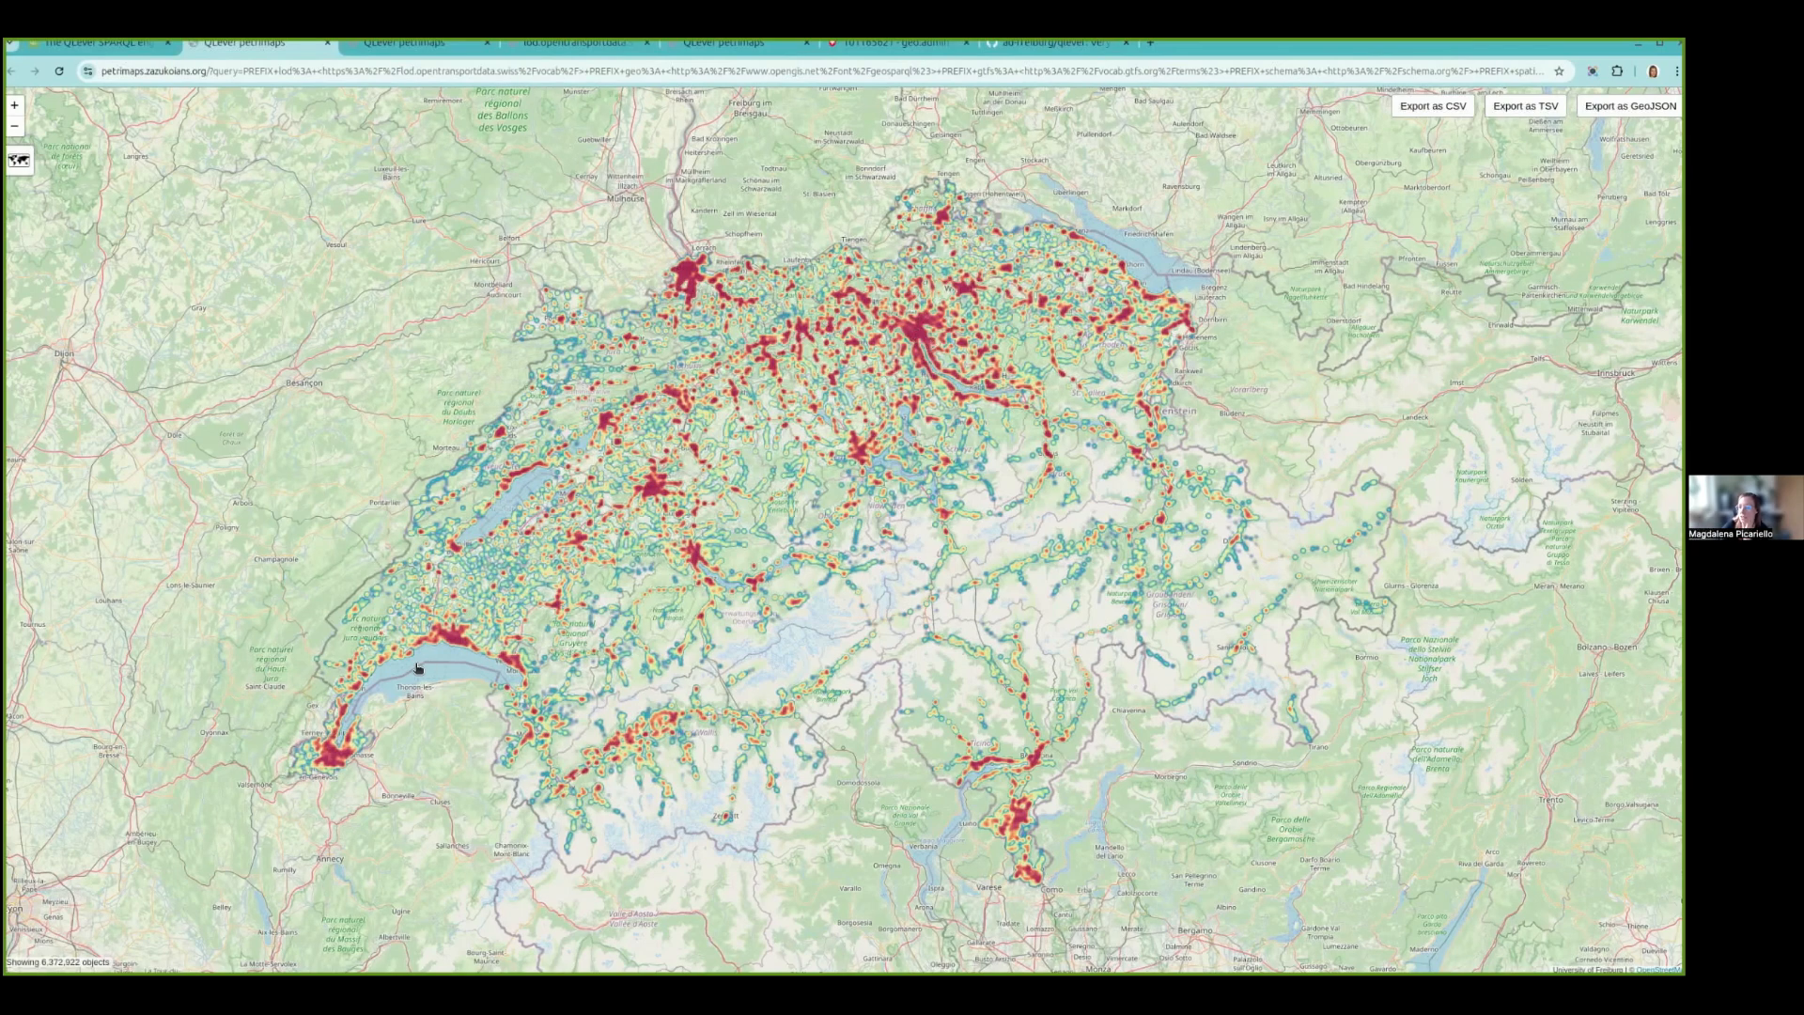
left_click(98, 47)
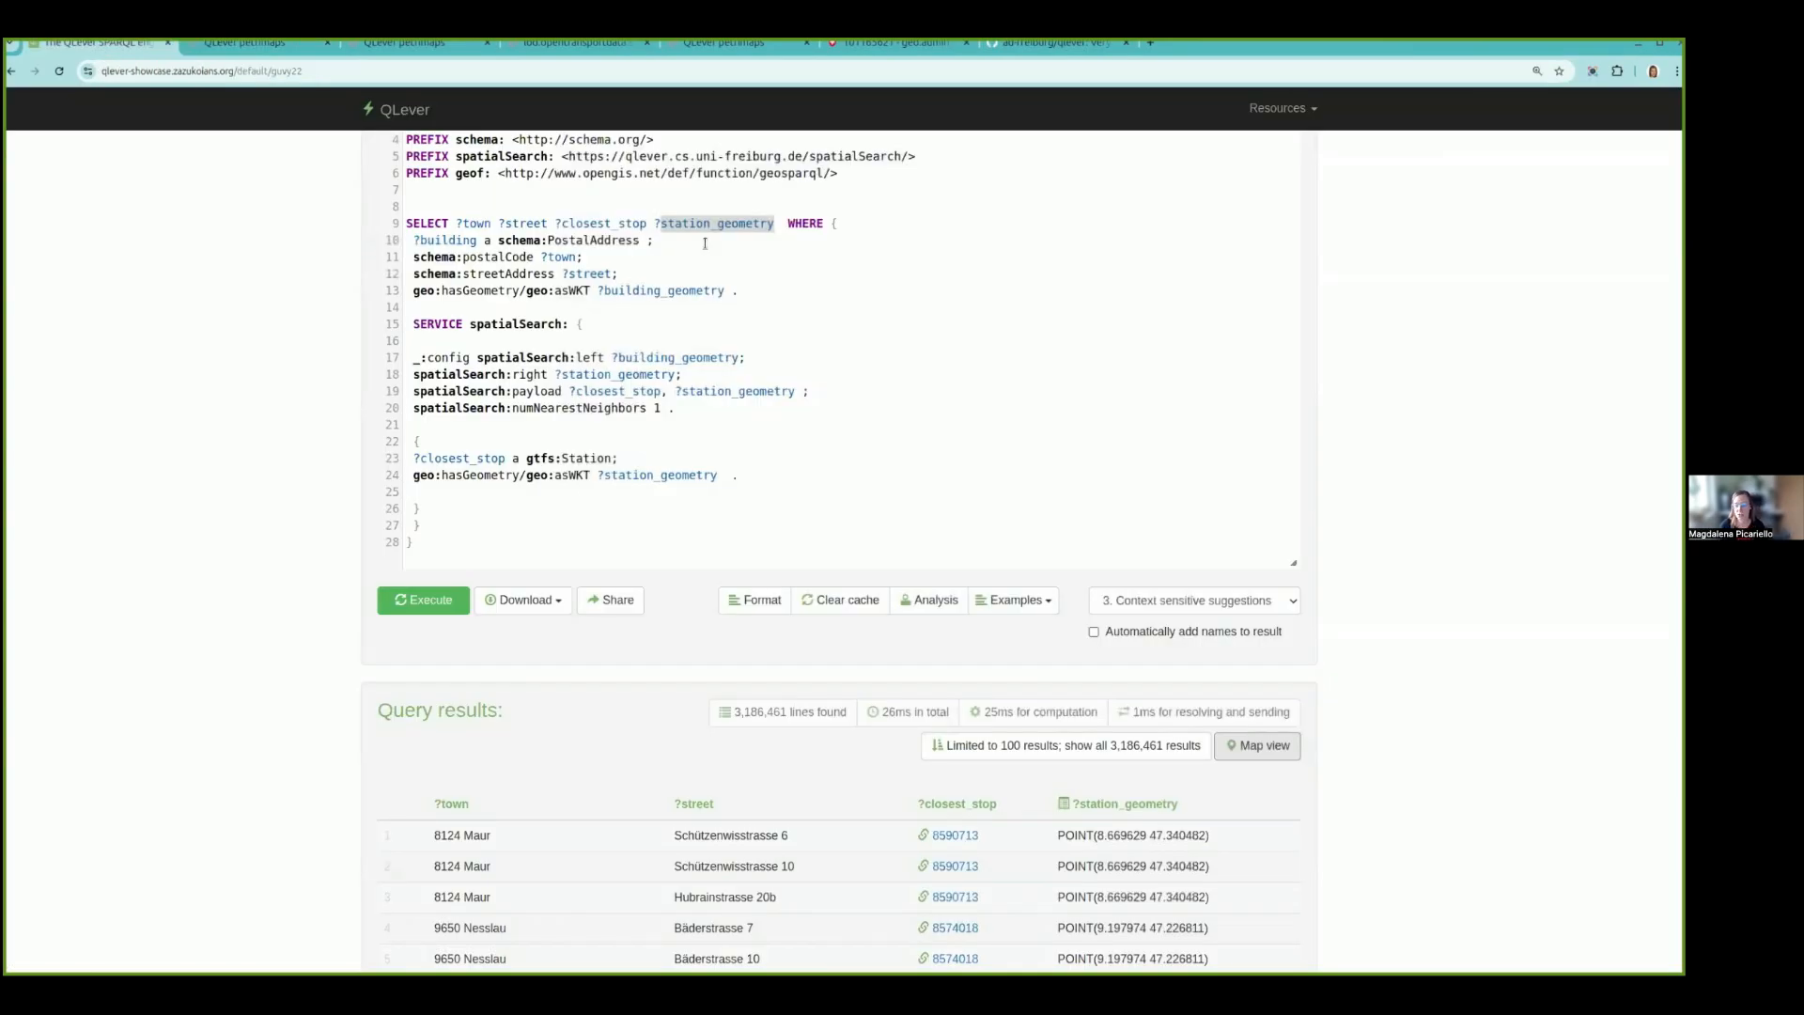
- Replace ?station_geometry with ?building_geometry in the SELECT clause and execute the query
type("building")
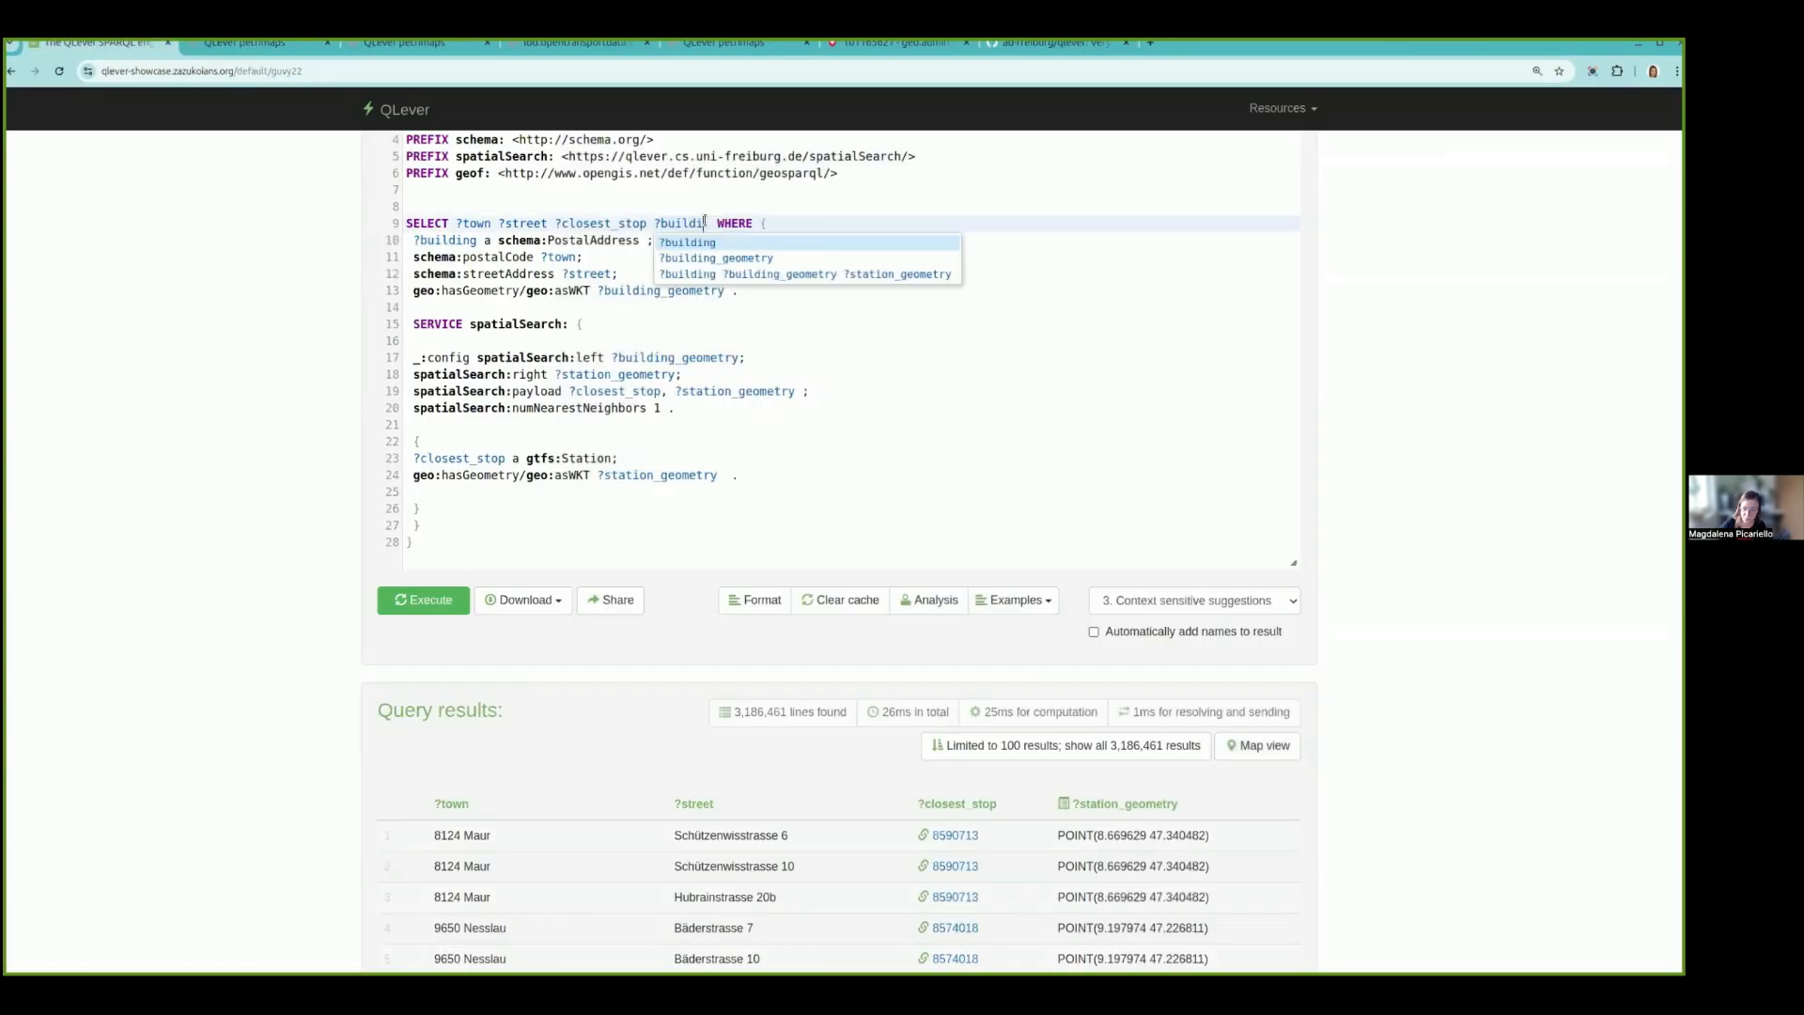
left_click(735, 242)
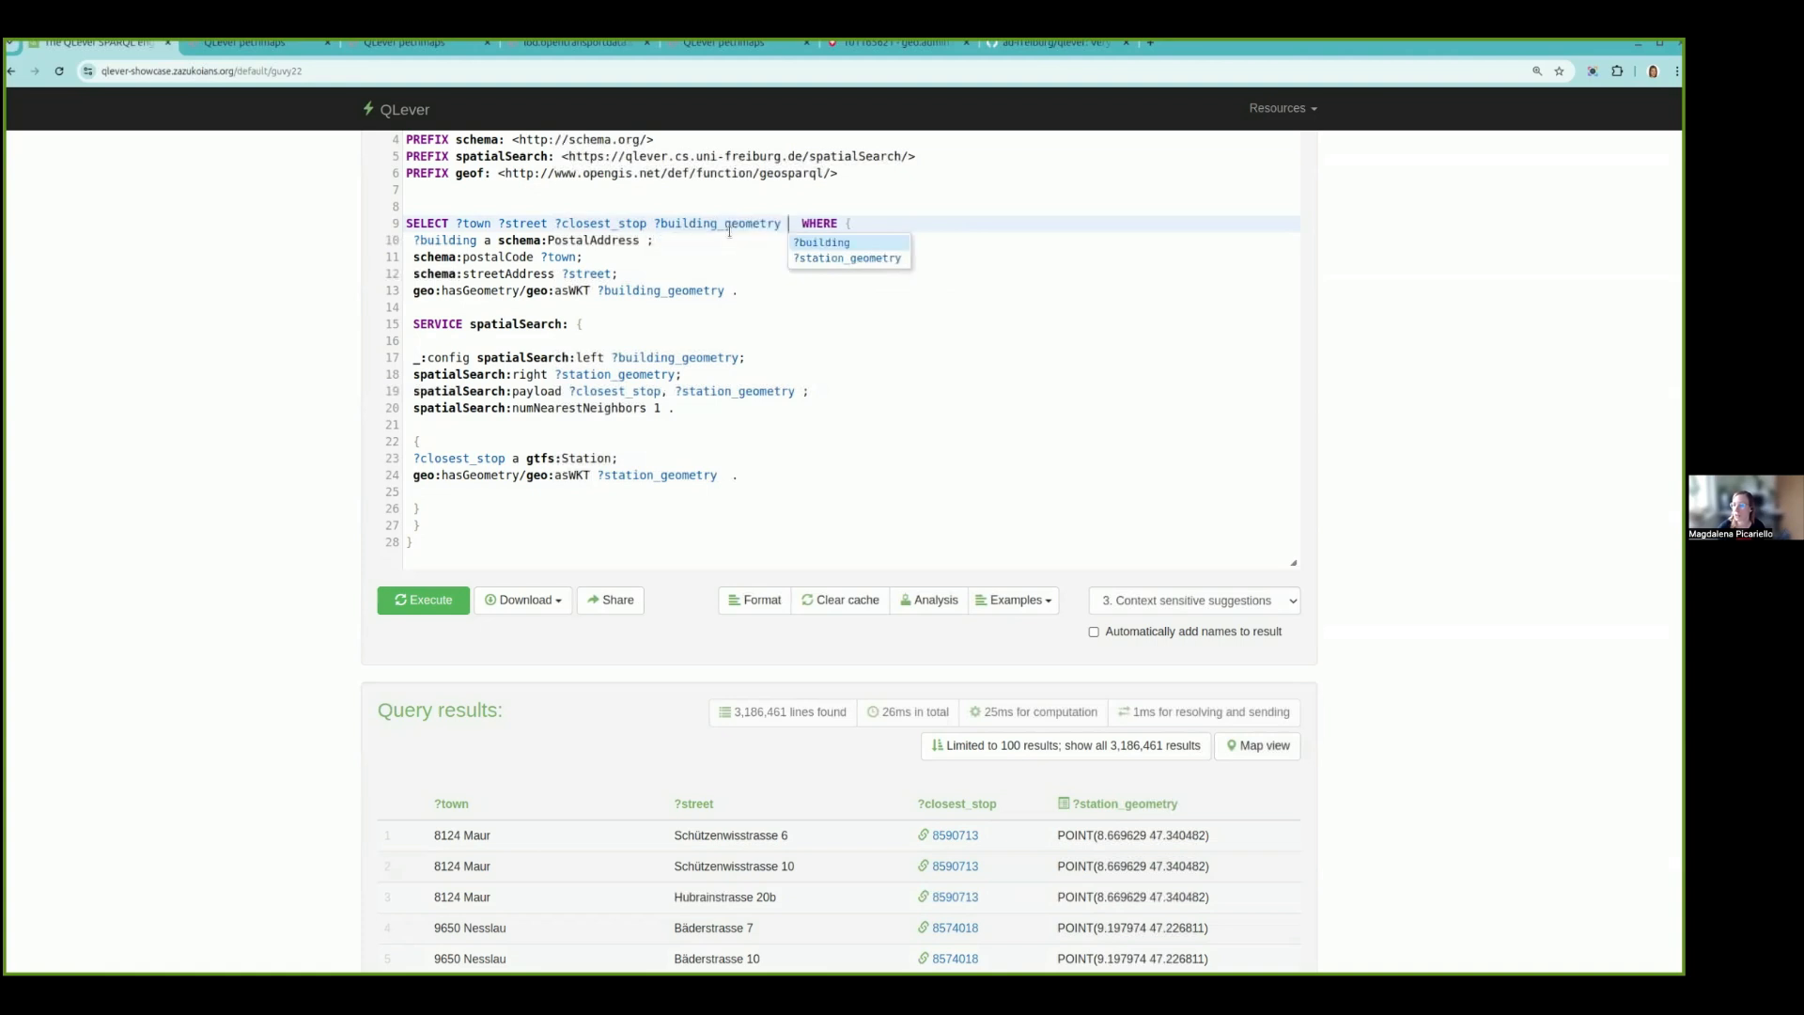
left_click(420, 602)
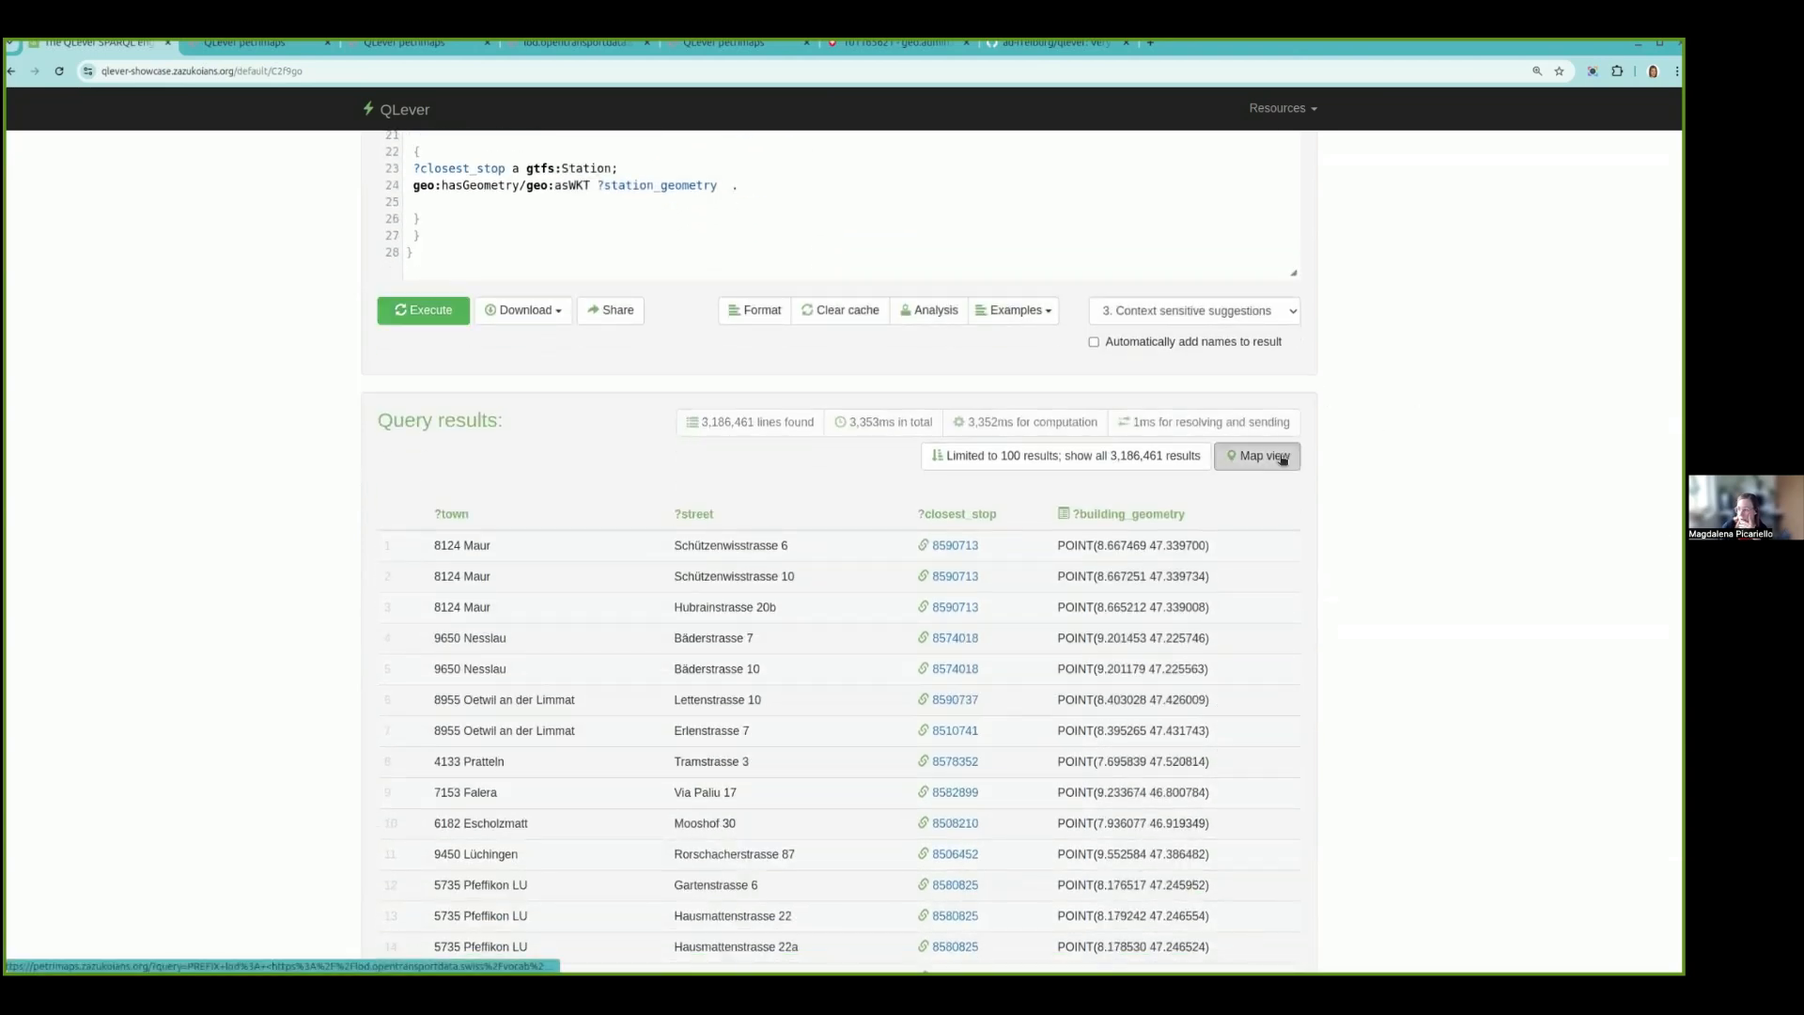
- Show the building results on the map, inspect a building point on Clausiusstrasse in Zürich, close its details and return to the query
left_click(1268, 456)
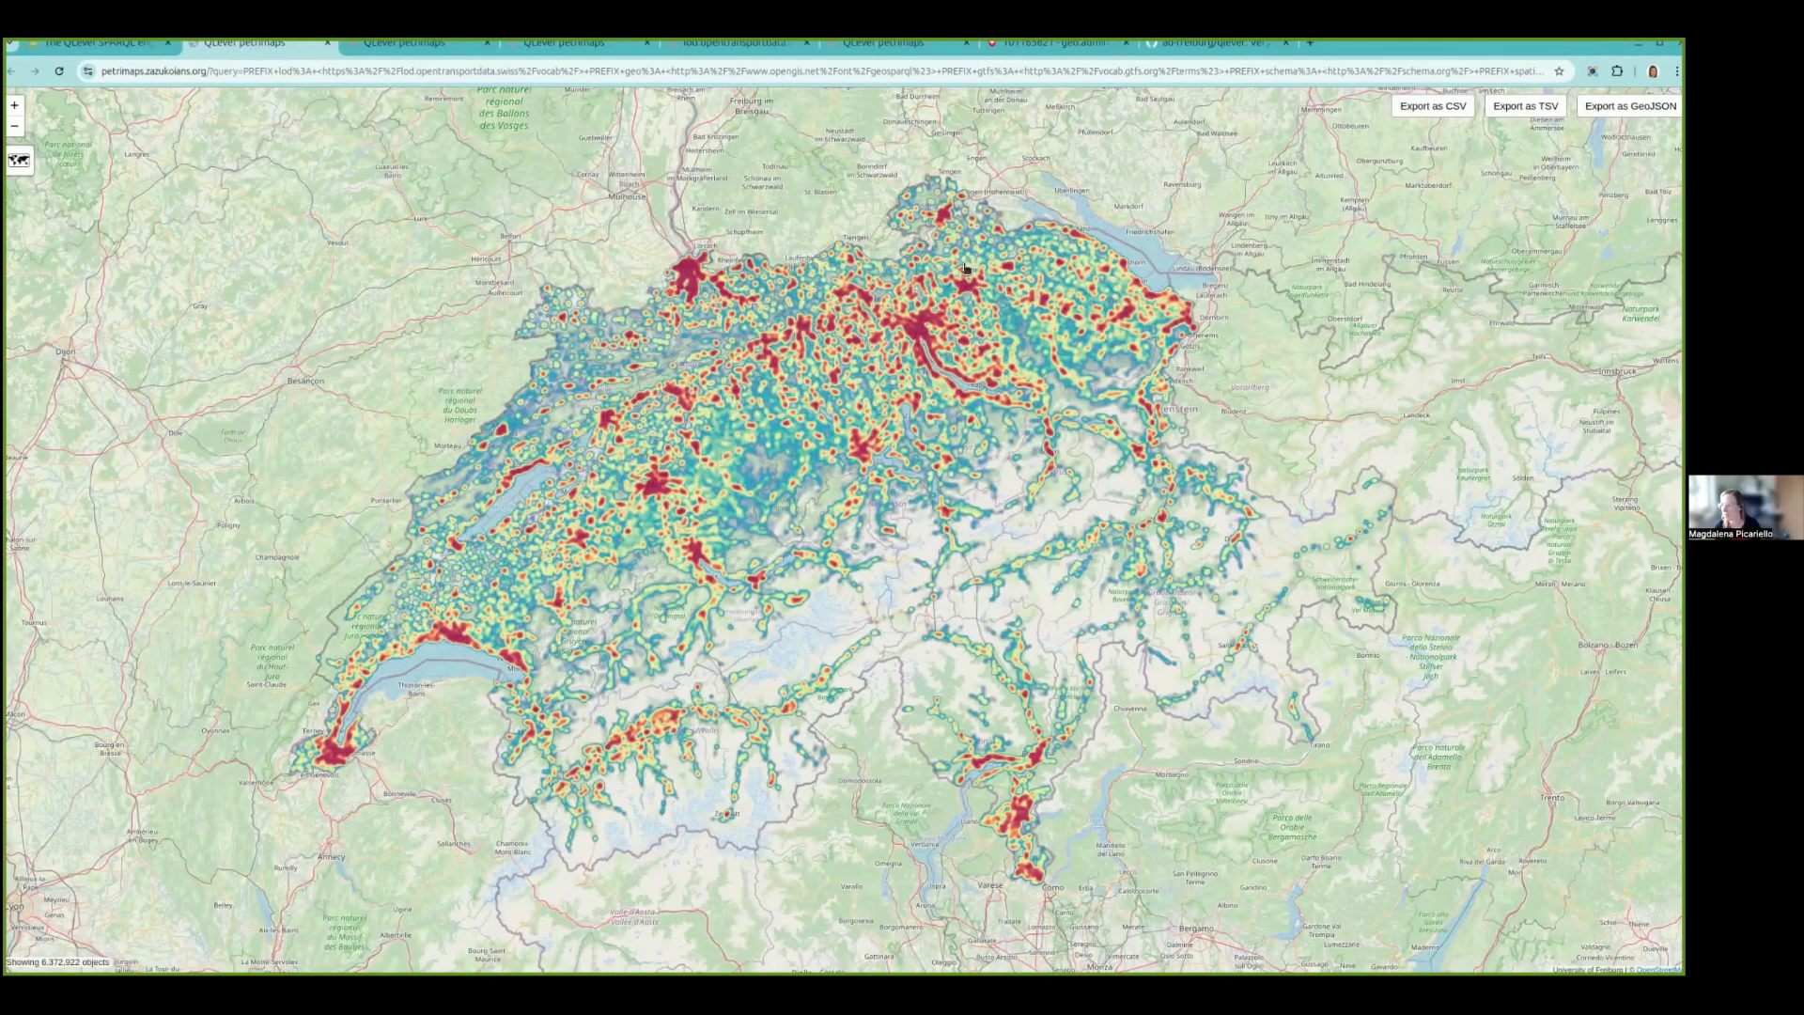
scroll(928, 331, "up", 5)
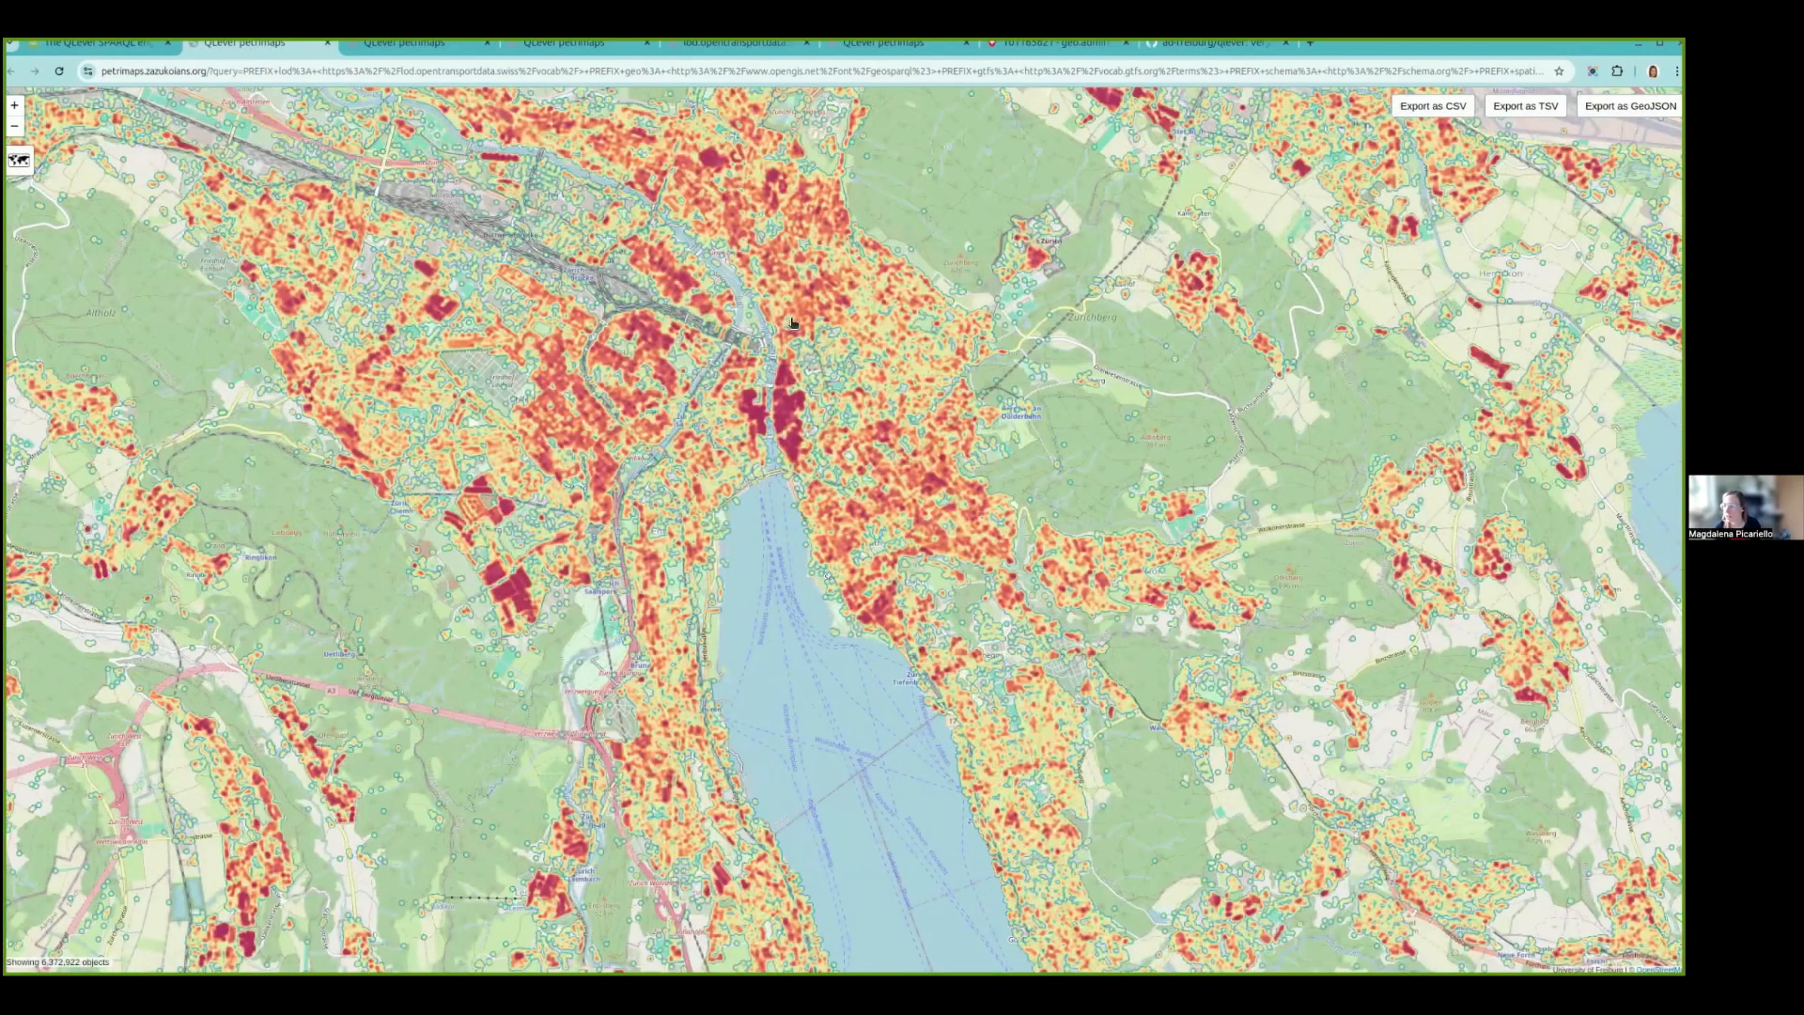
left_click(792, 322)
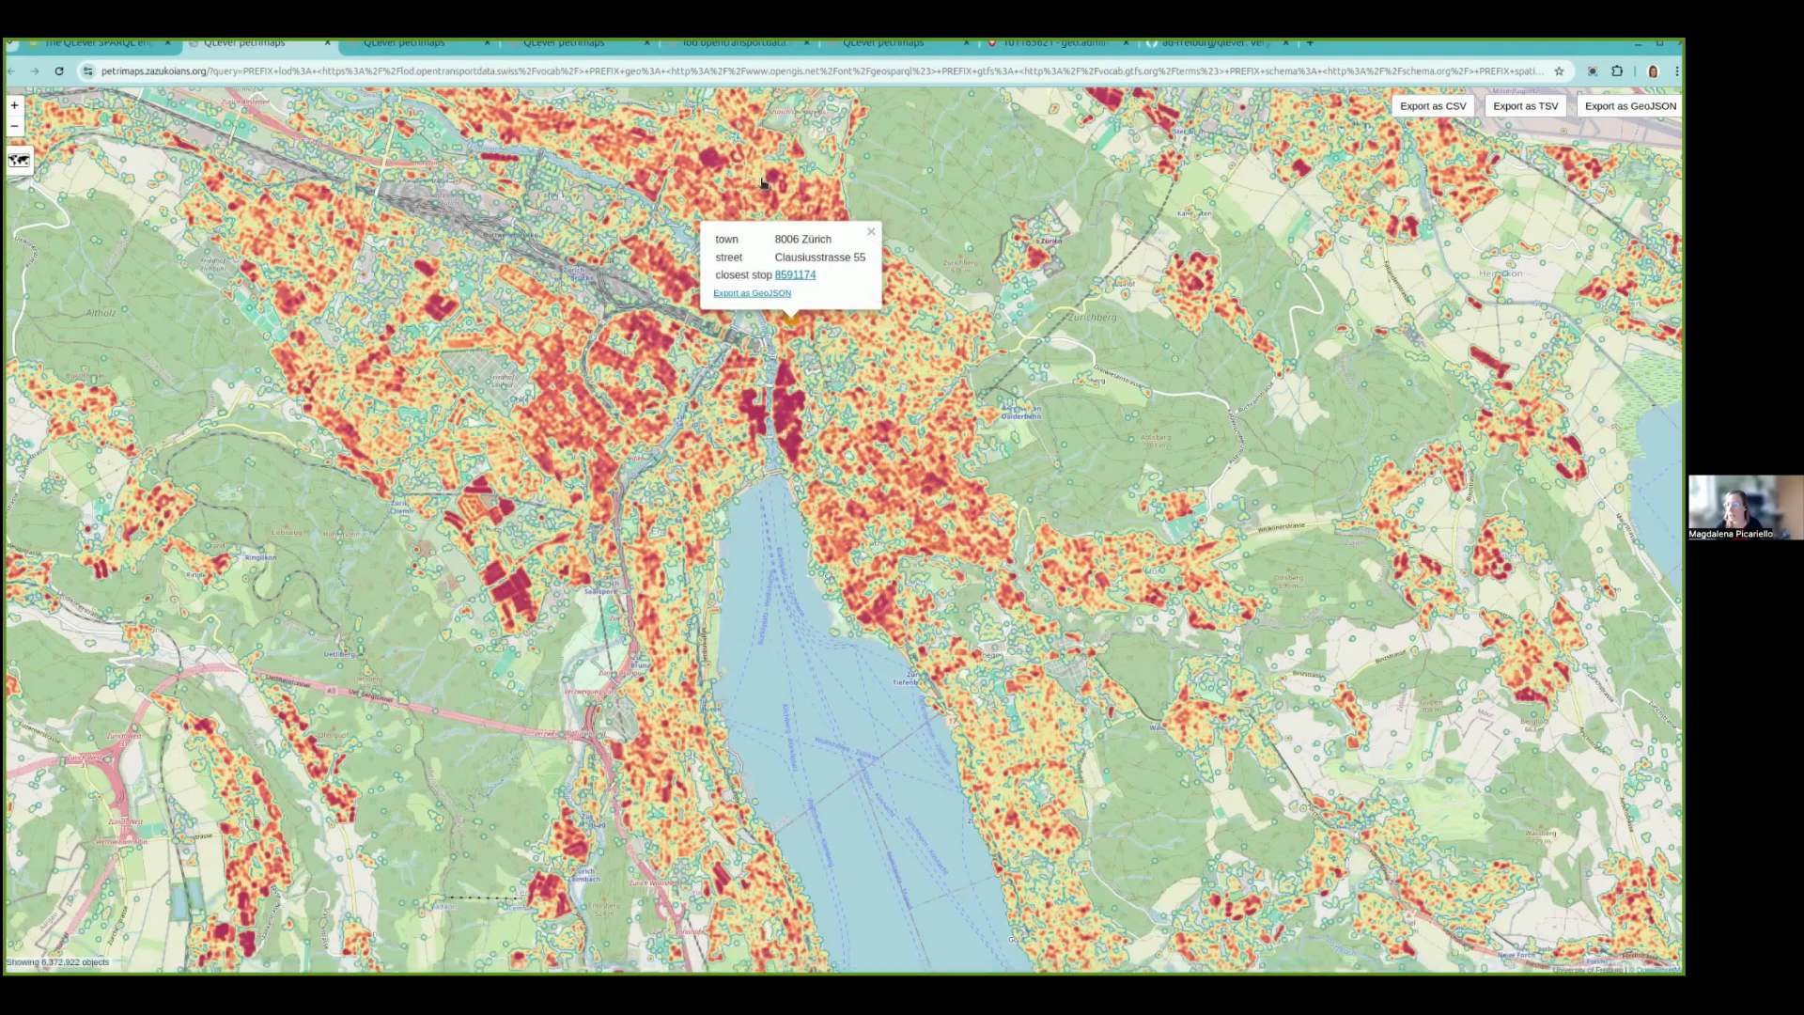
left_click(870, 232)
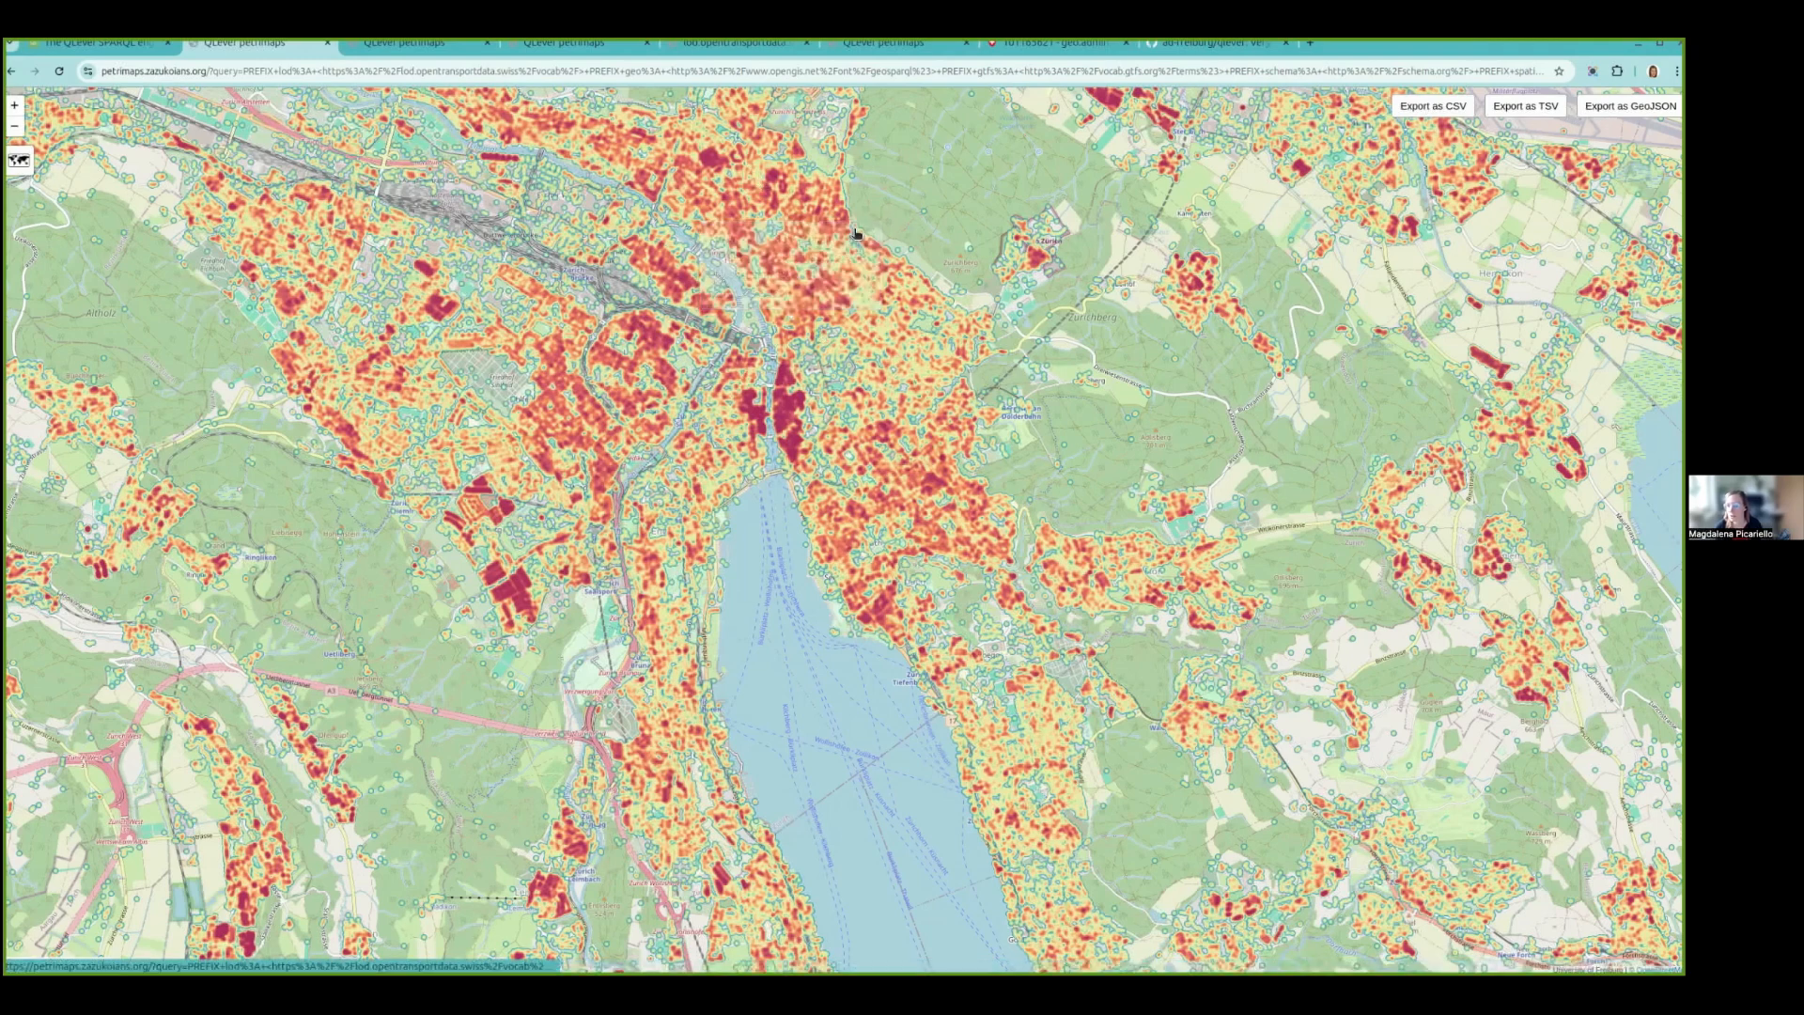
left_click(110, 49)
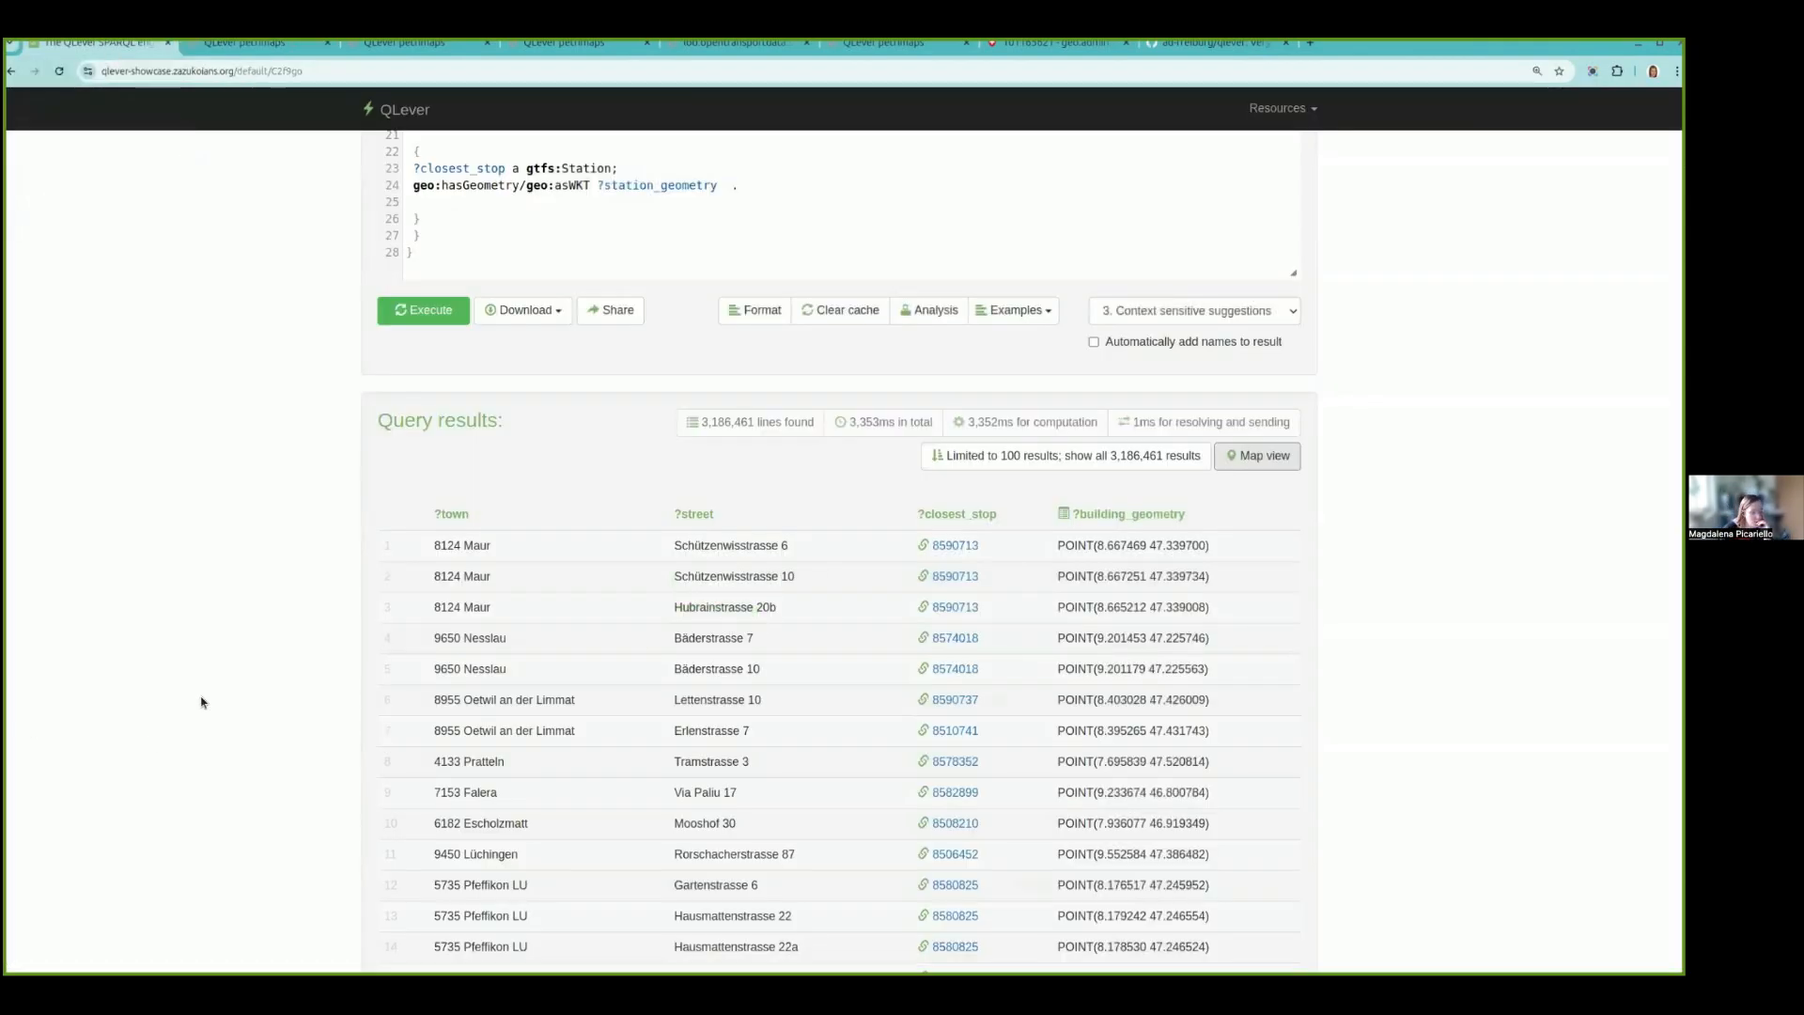
- Add BIND (geof:distance(?station_geometry, ?building_geometry) AS ?distance) after the spatialSearch SERVICE block and execute the query
scroll(601, 498, "up", 3)
left_click(438, 460)
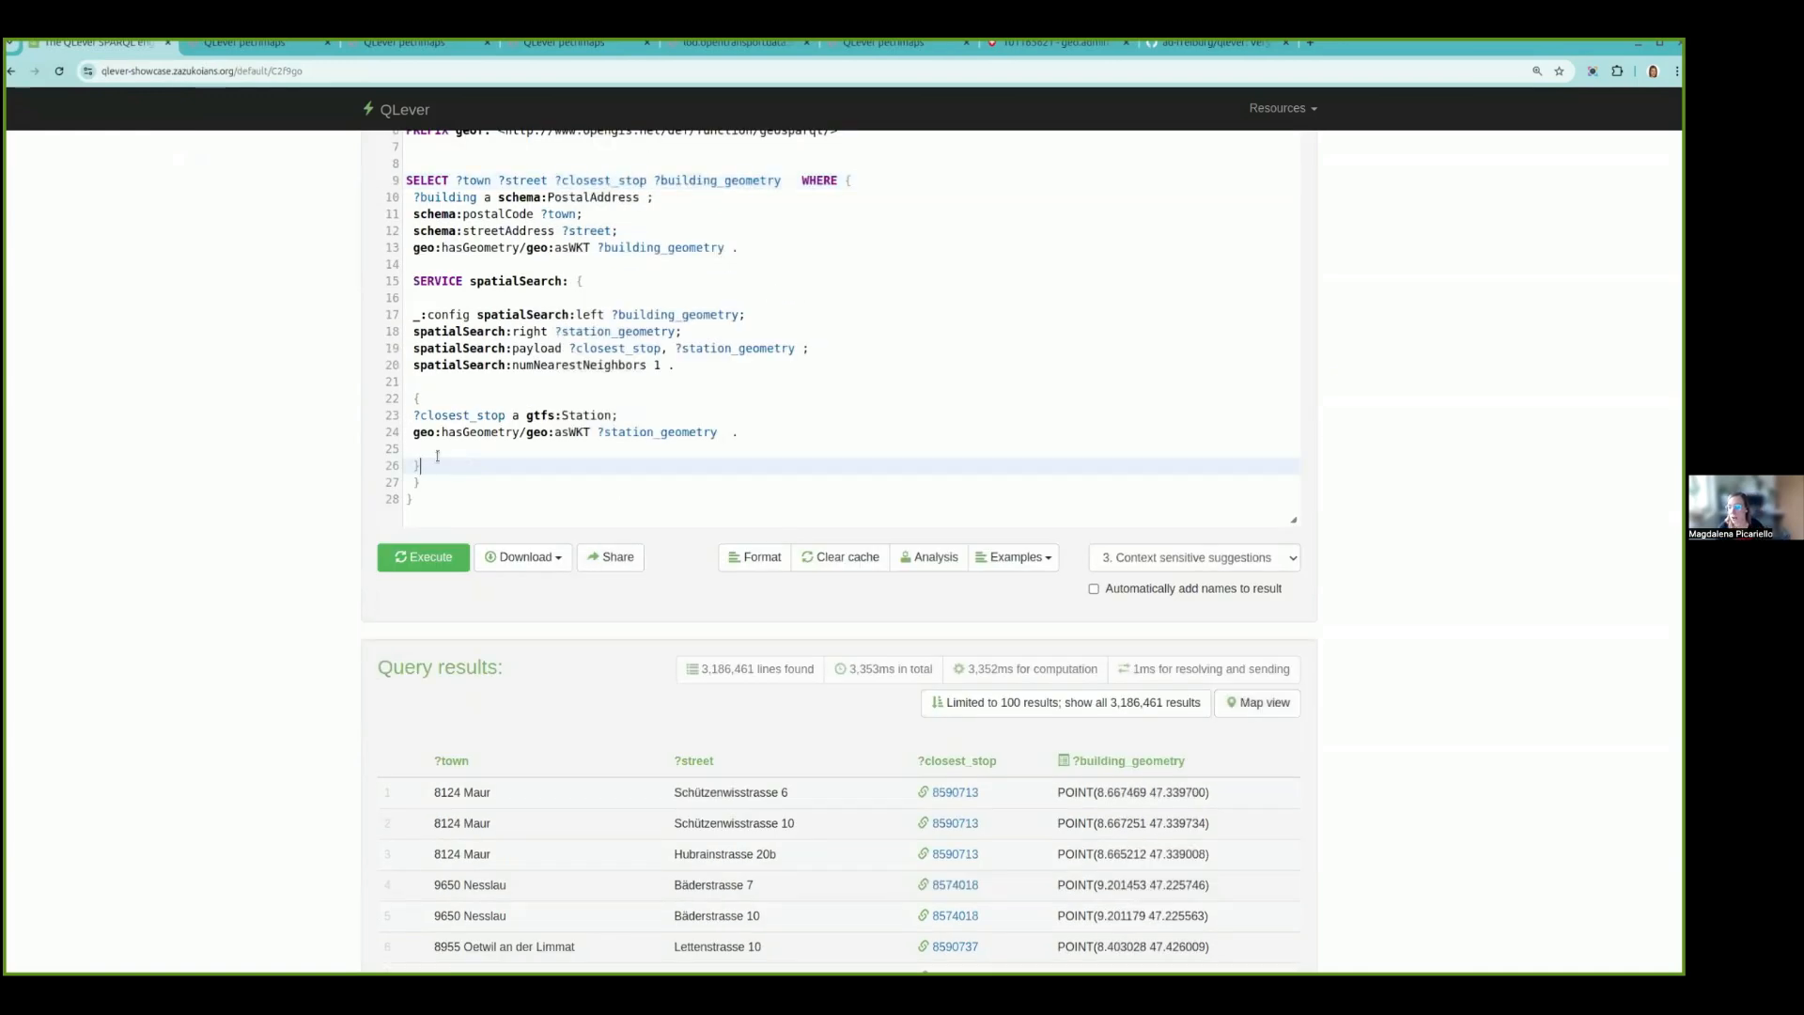
type("BIND (geof:distance(?station_geometry, ?building_geometry ) AS ?distance)")
left_click(425, 558)
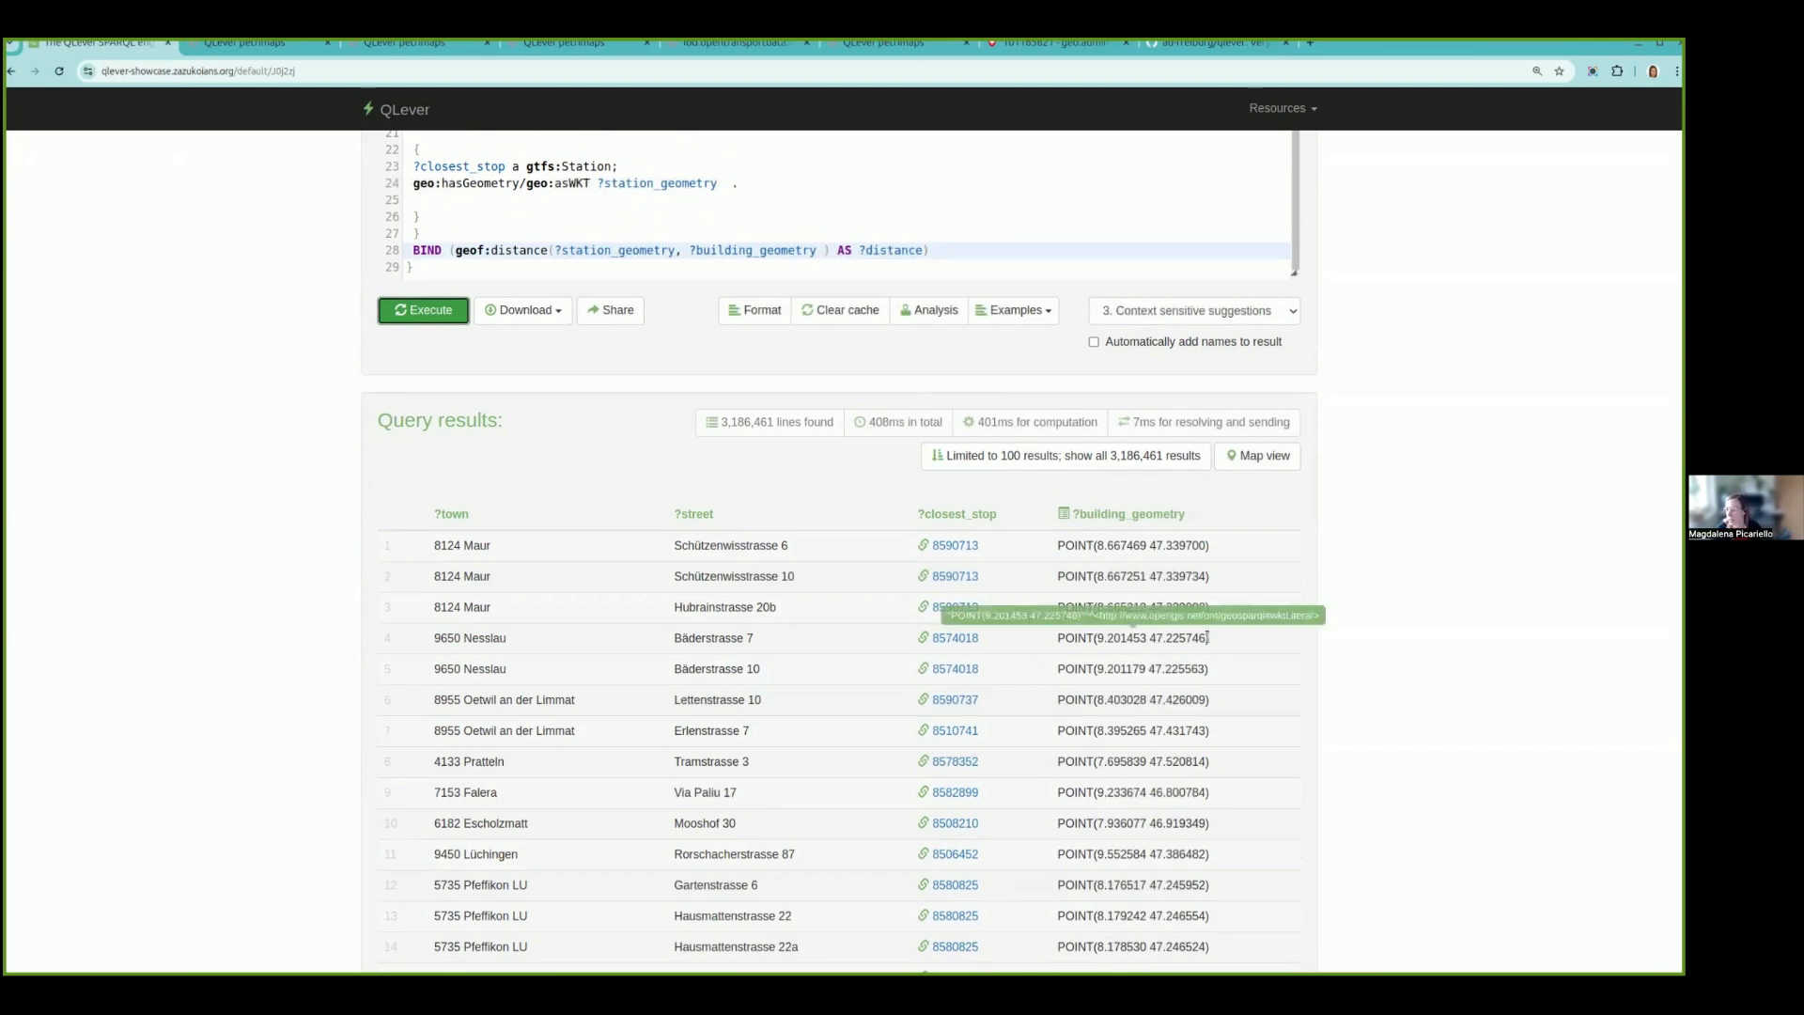
- Insert ?distance before ?building_geometry in the SELECT clause, execute the query and view the result table
scroll(688, 564, "up", 5)
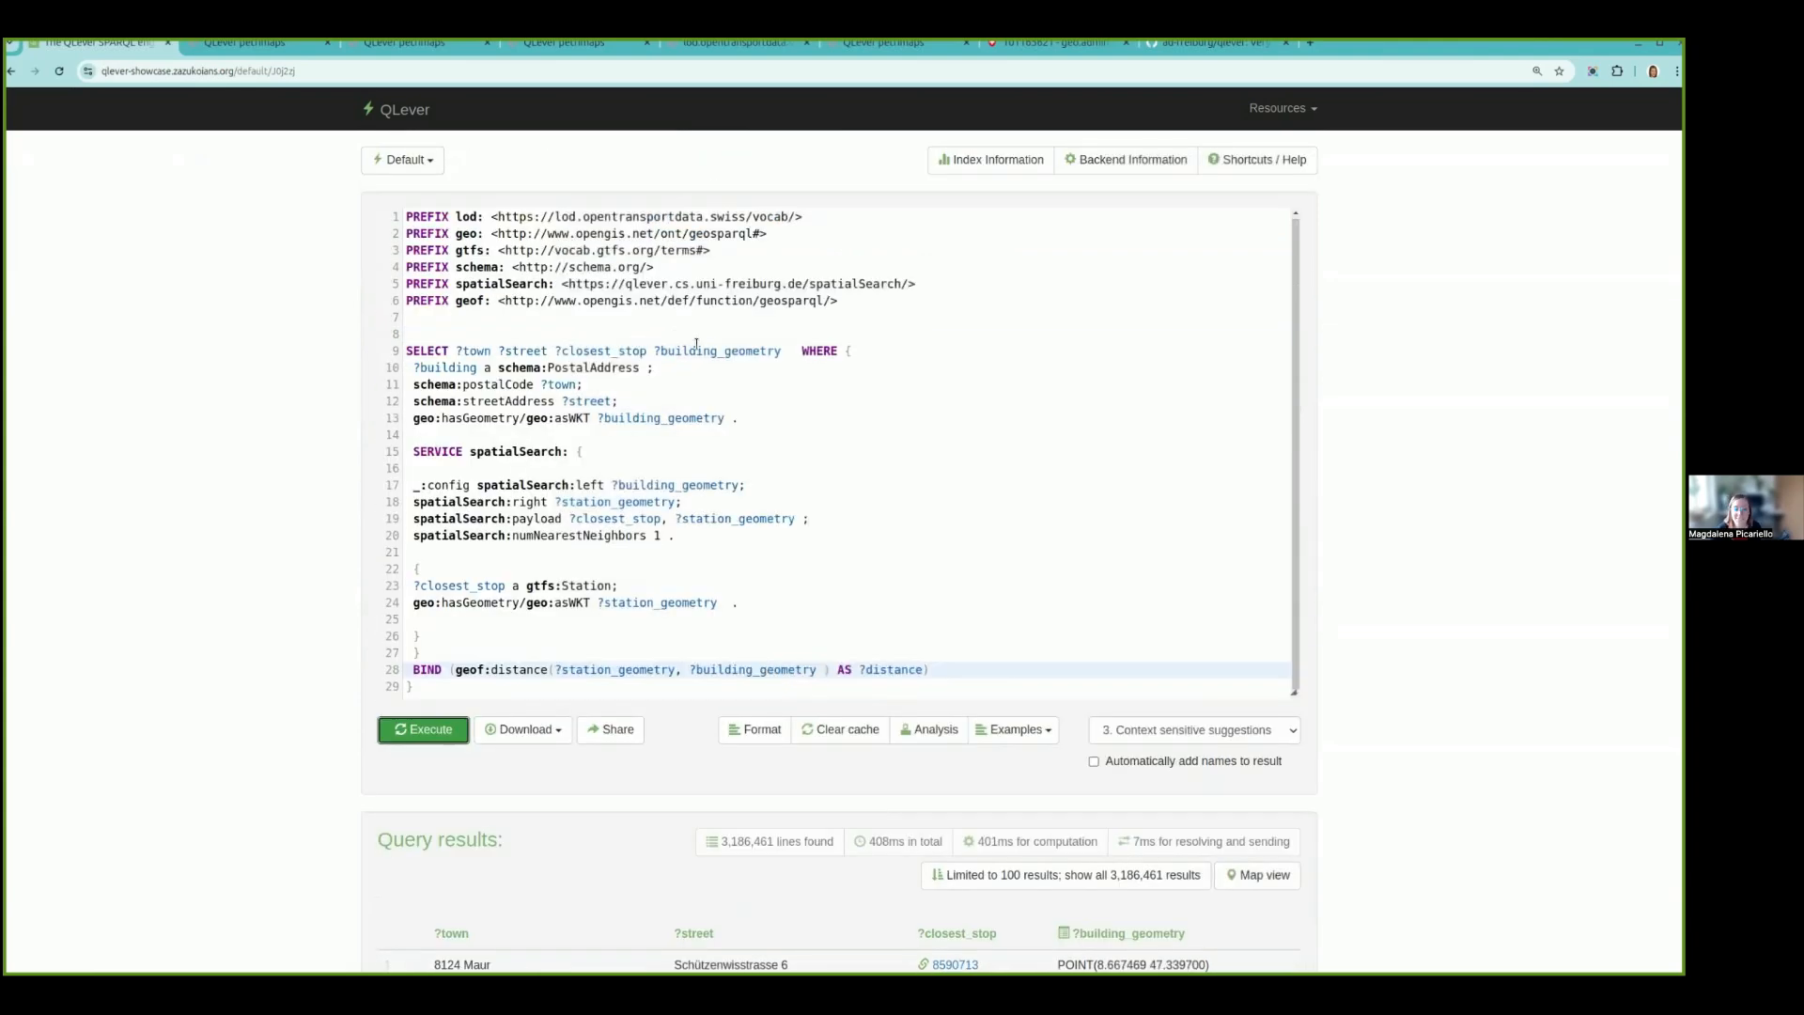
left_click(654, 350)
type("?distance")
left_click(430, 731)
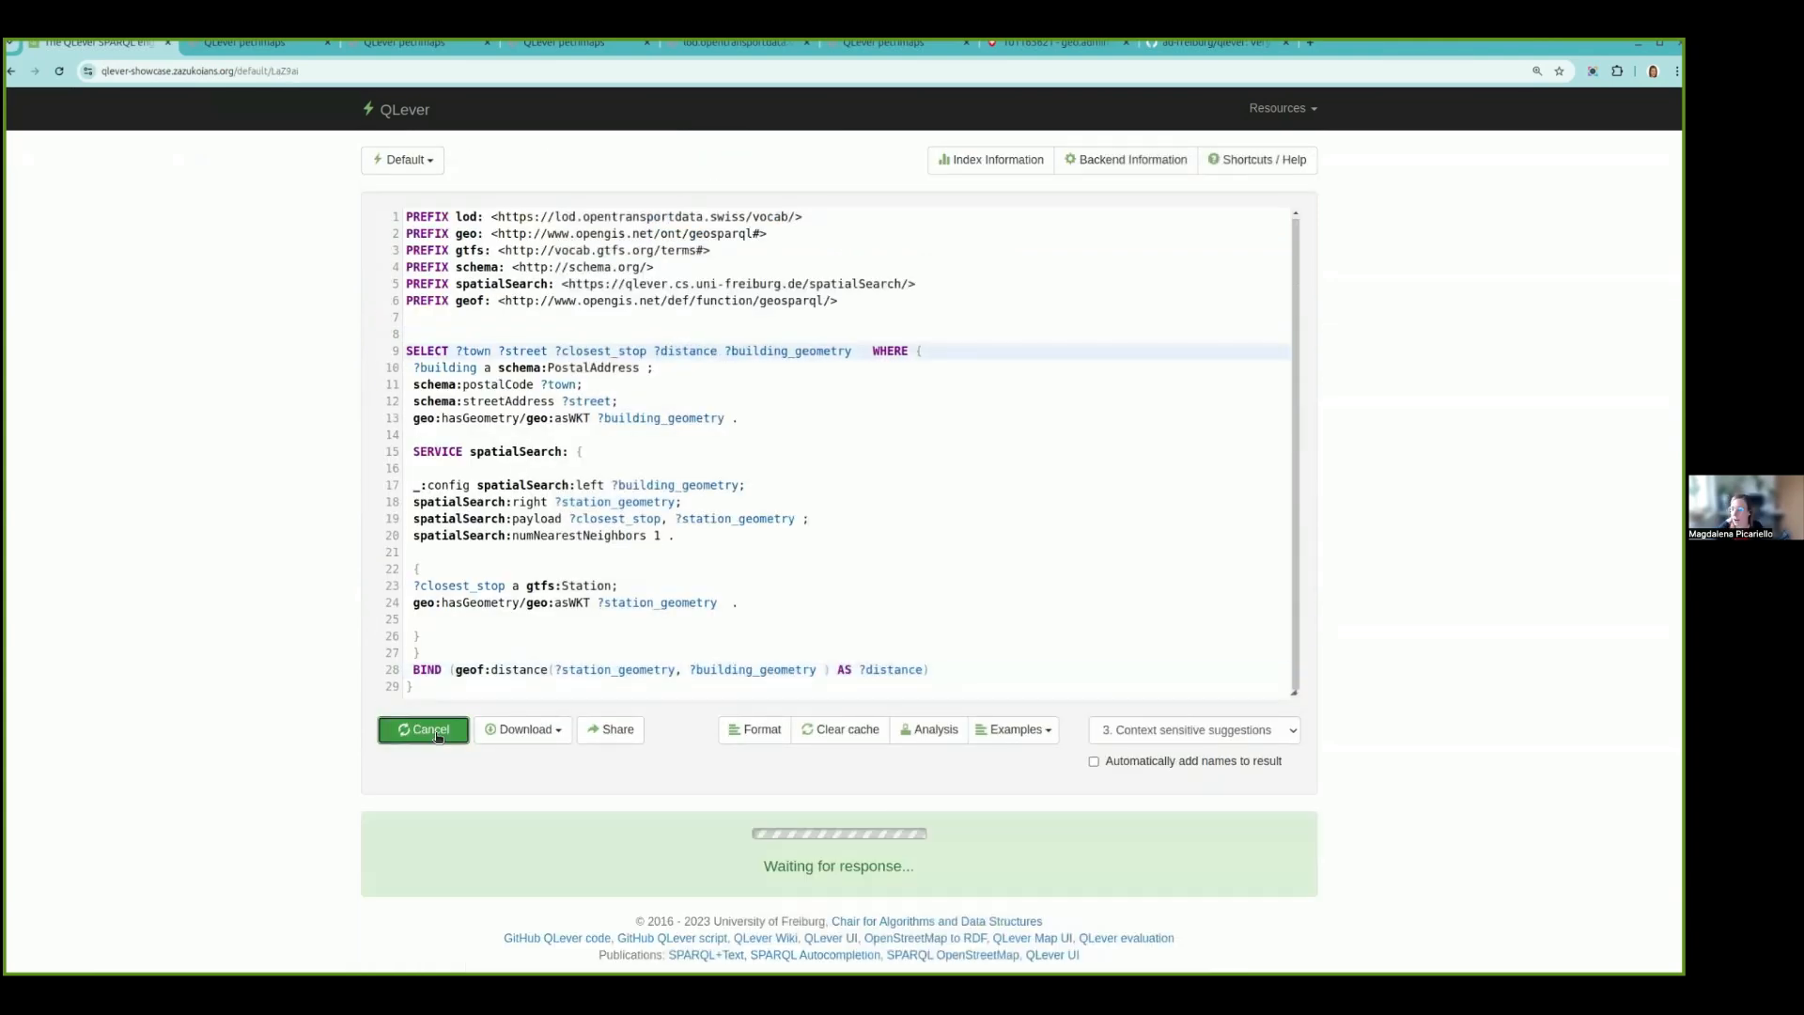
scroll(433, 729, "down", 5)
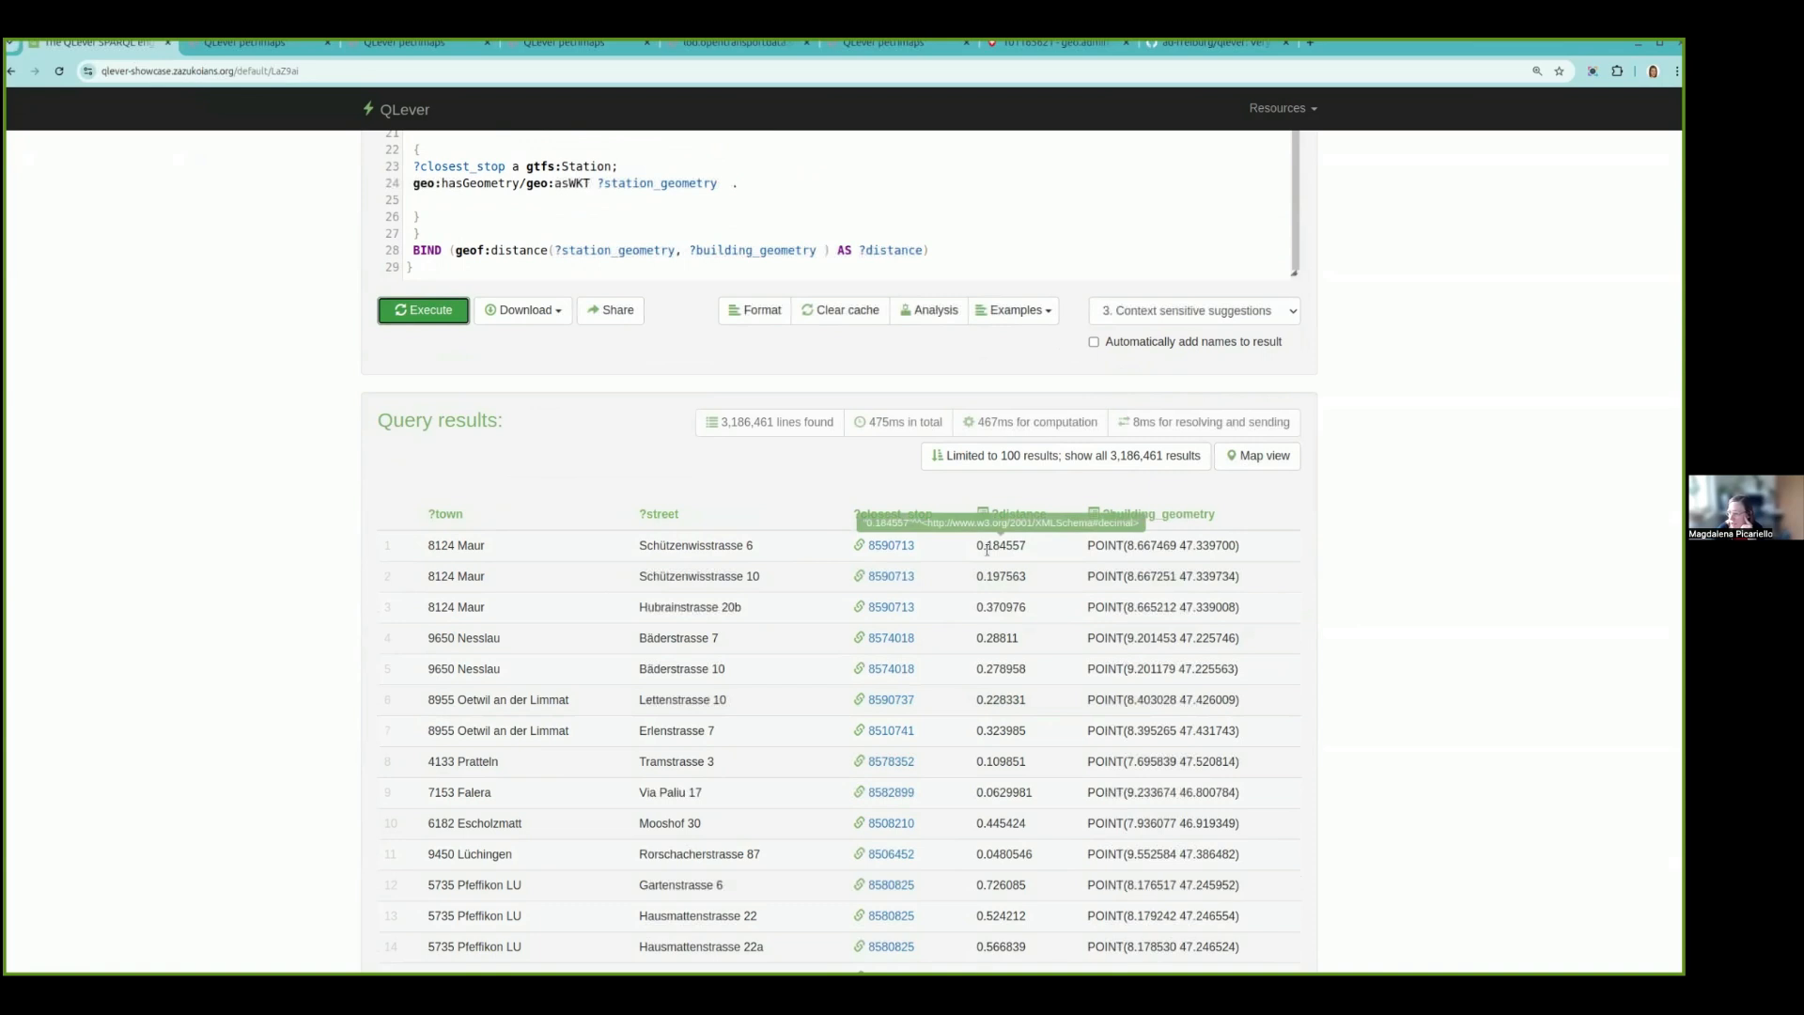
- Open the closest stop's record from the first result row in a separate tab, review it and return to browse the distance results
middle_click(890, 549)
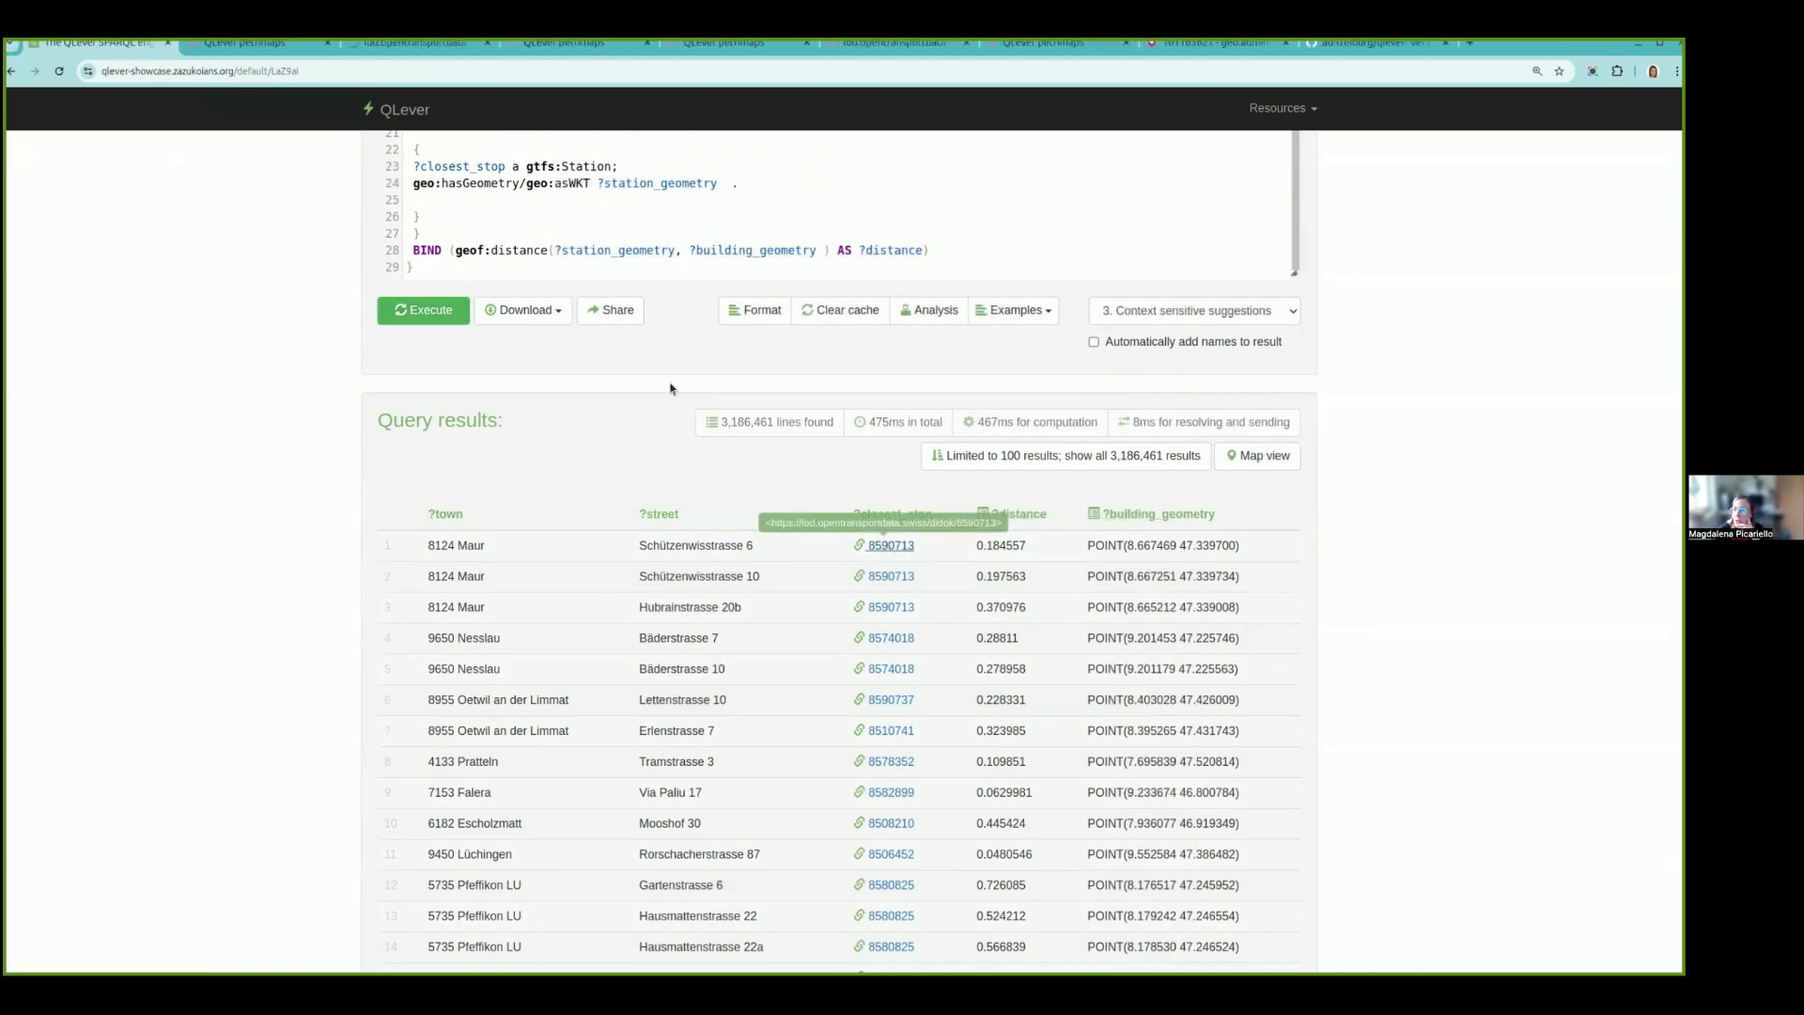
left_click(442, 43)
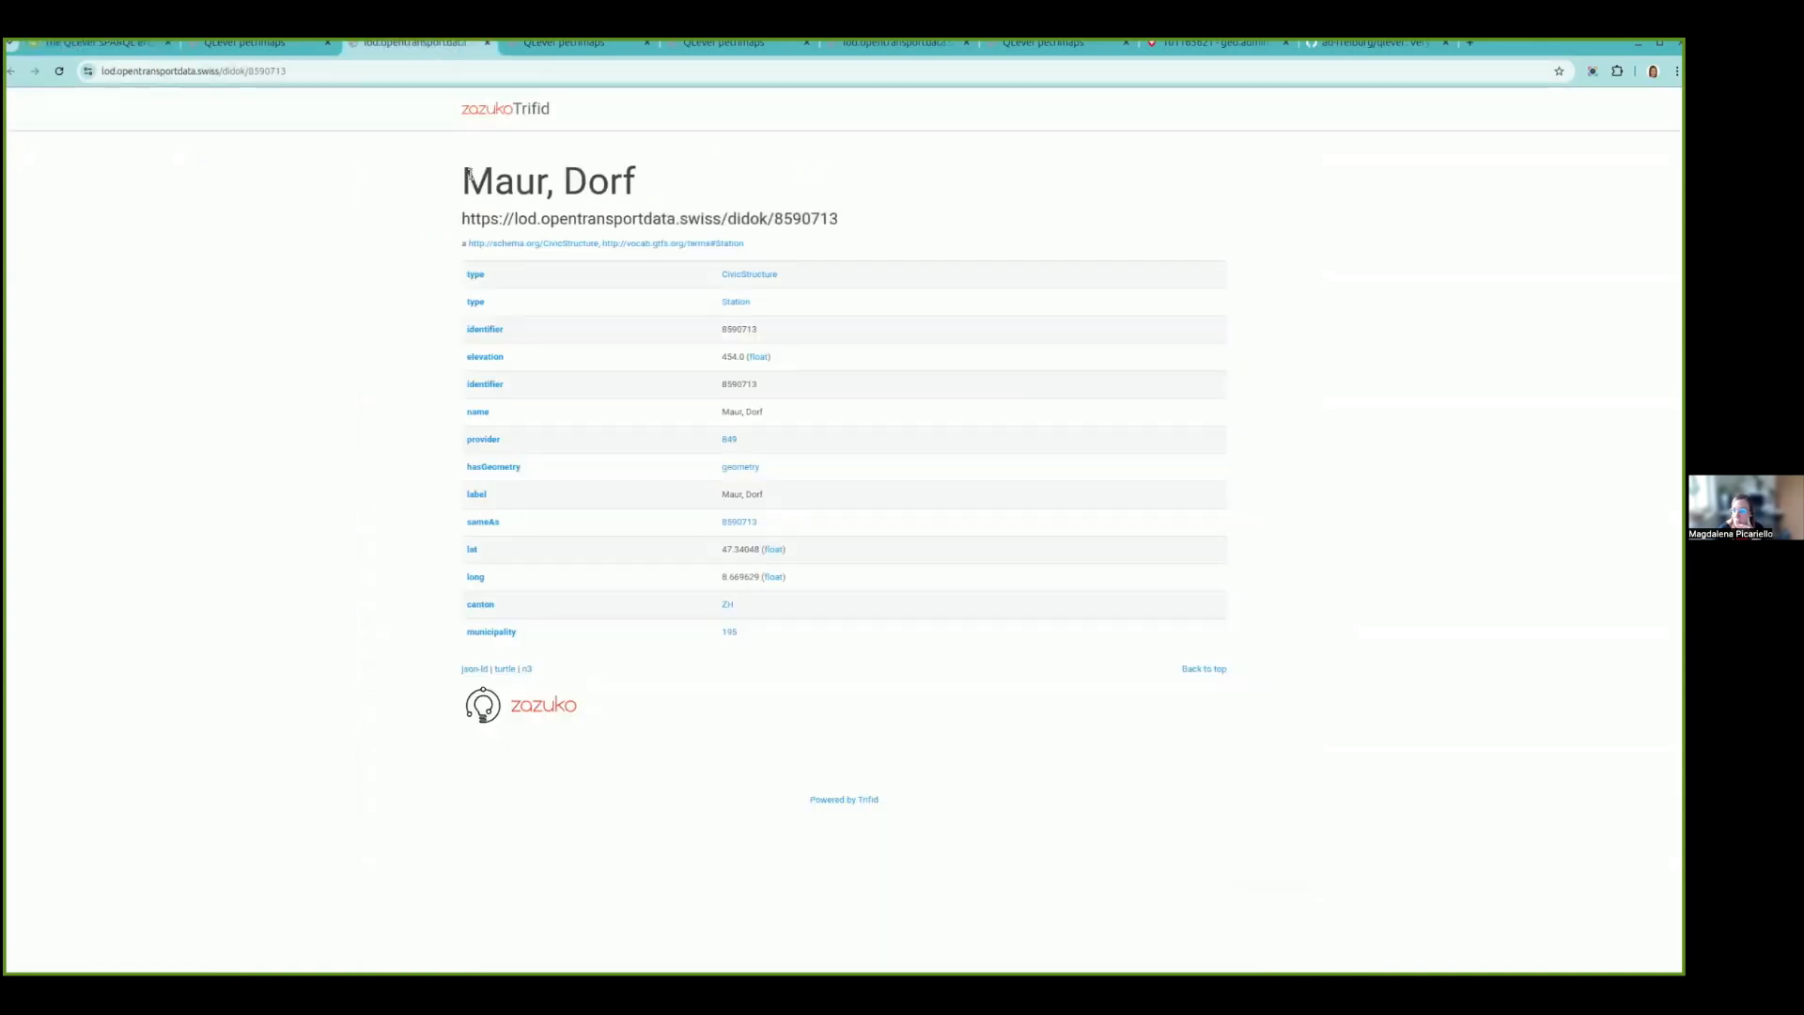
left_click(98, 47)
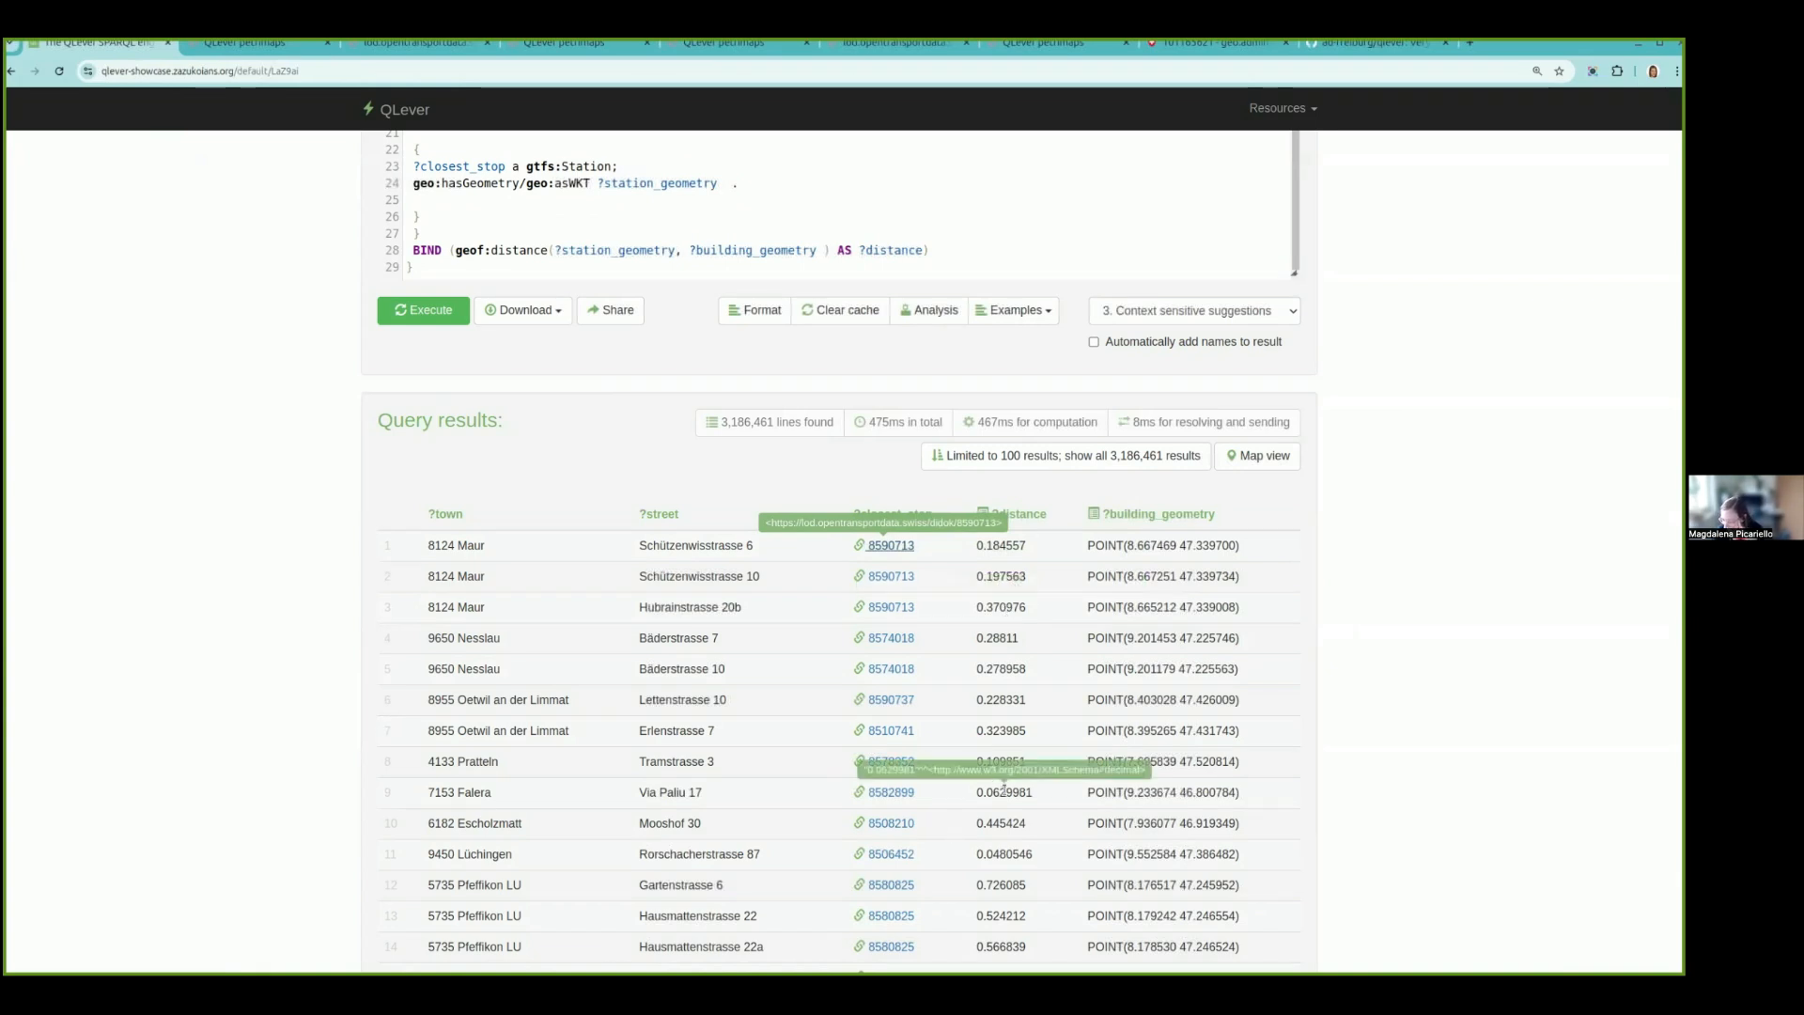
scroll(1003, 789, "down", 3)
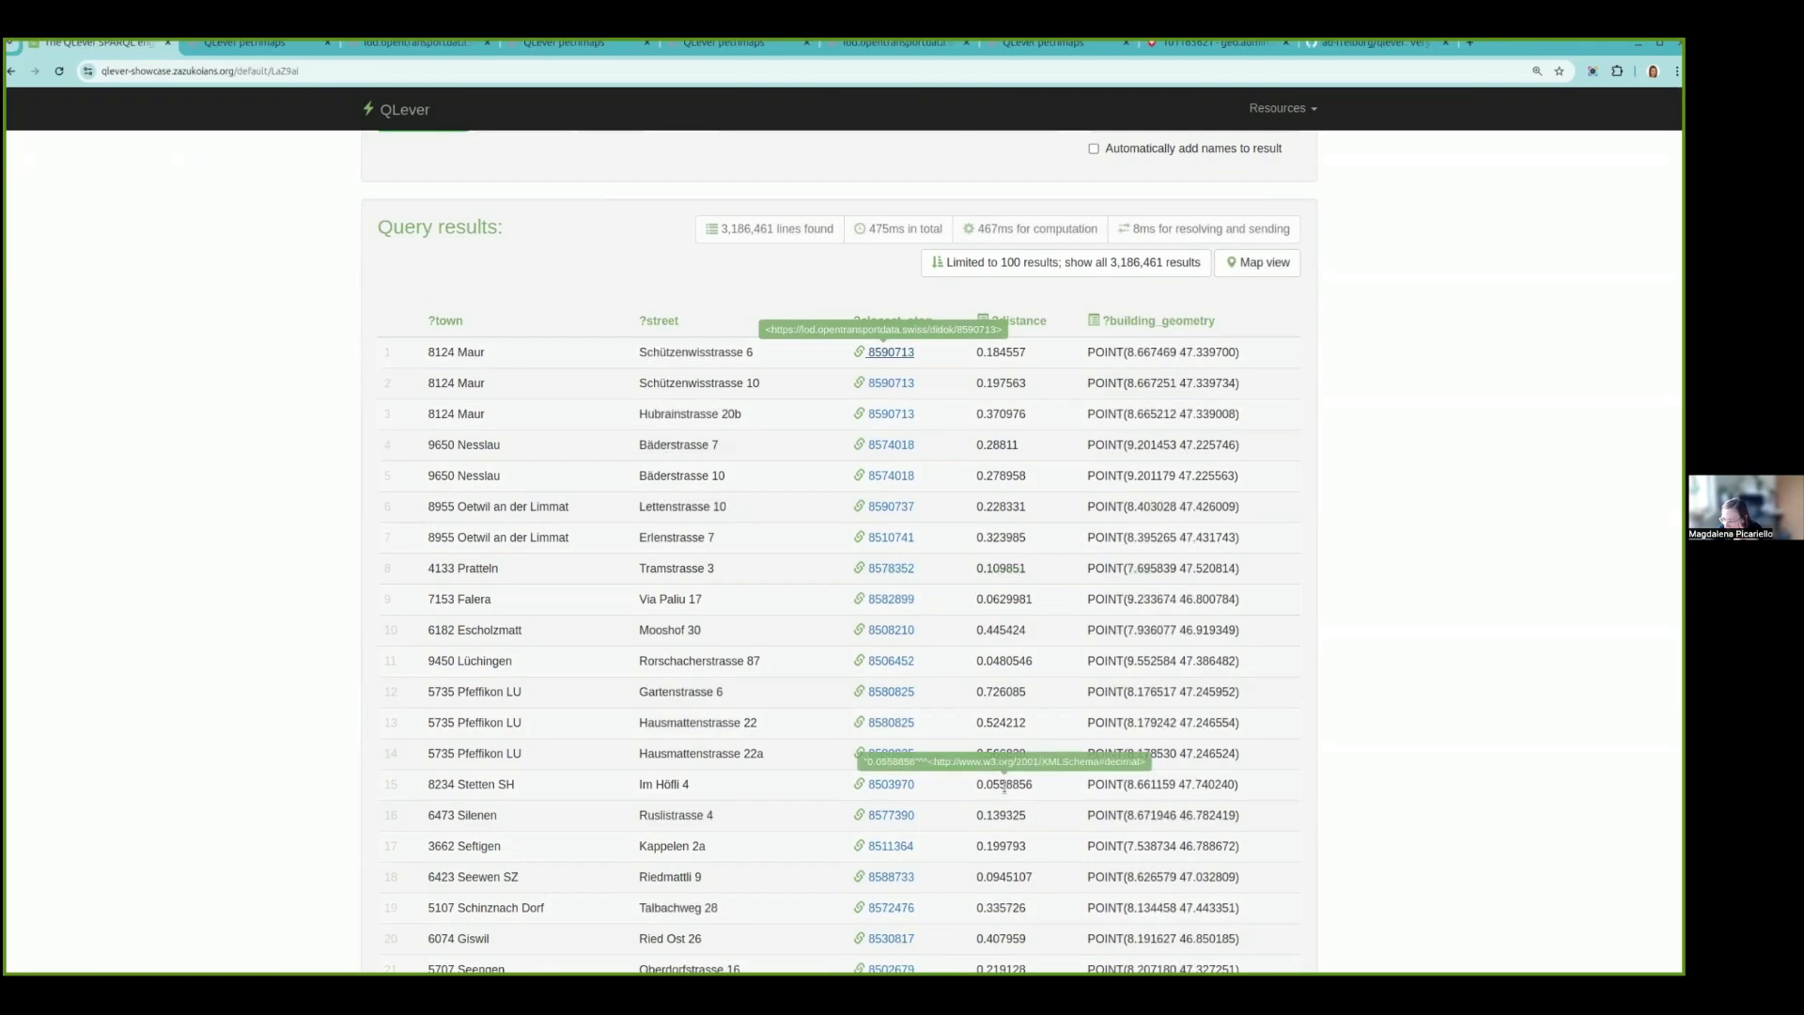
- Replace the whole query with the version ending in ORDER BY DESC(?distance), execute it and look through the sorted results
scroll(1004, 787, "up", 7)
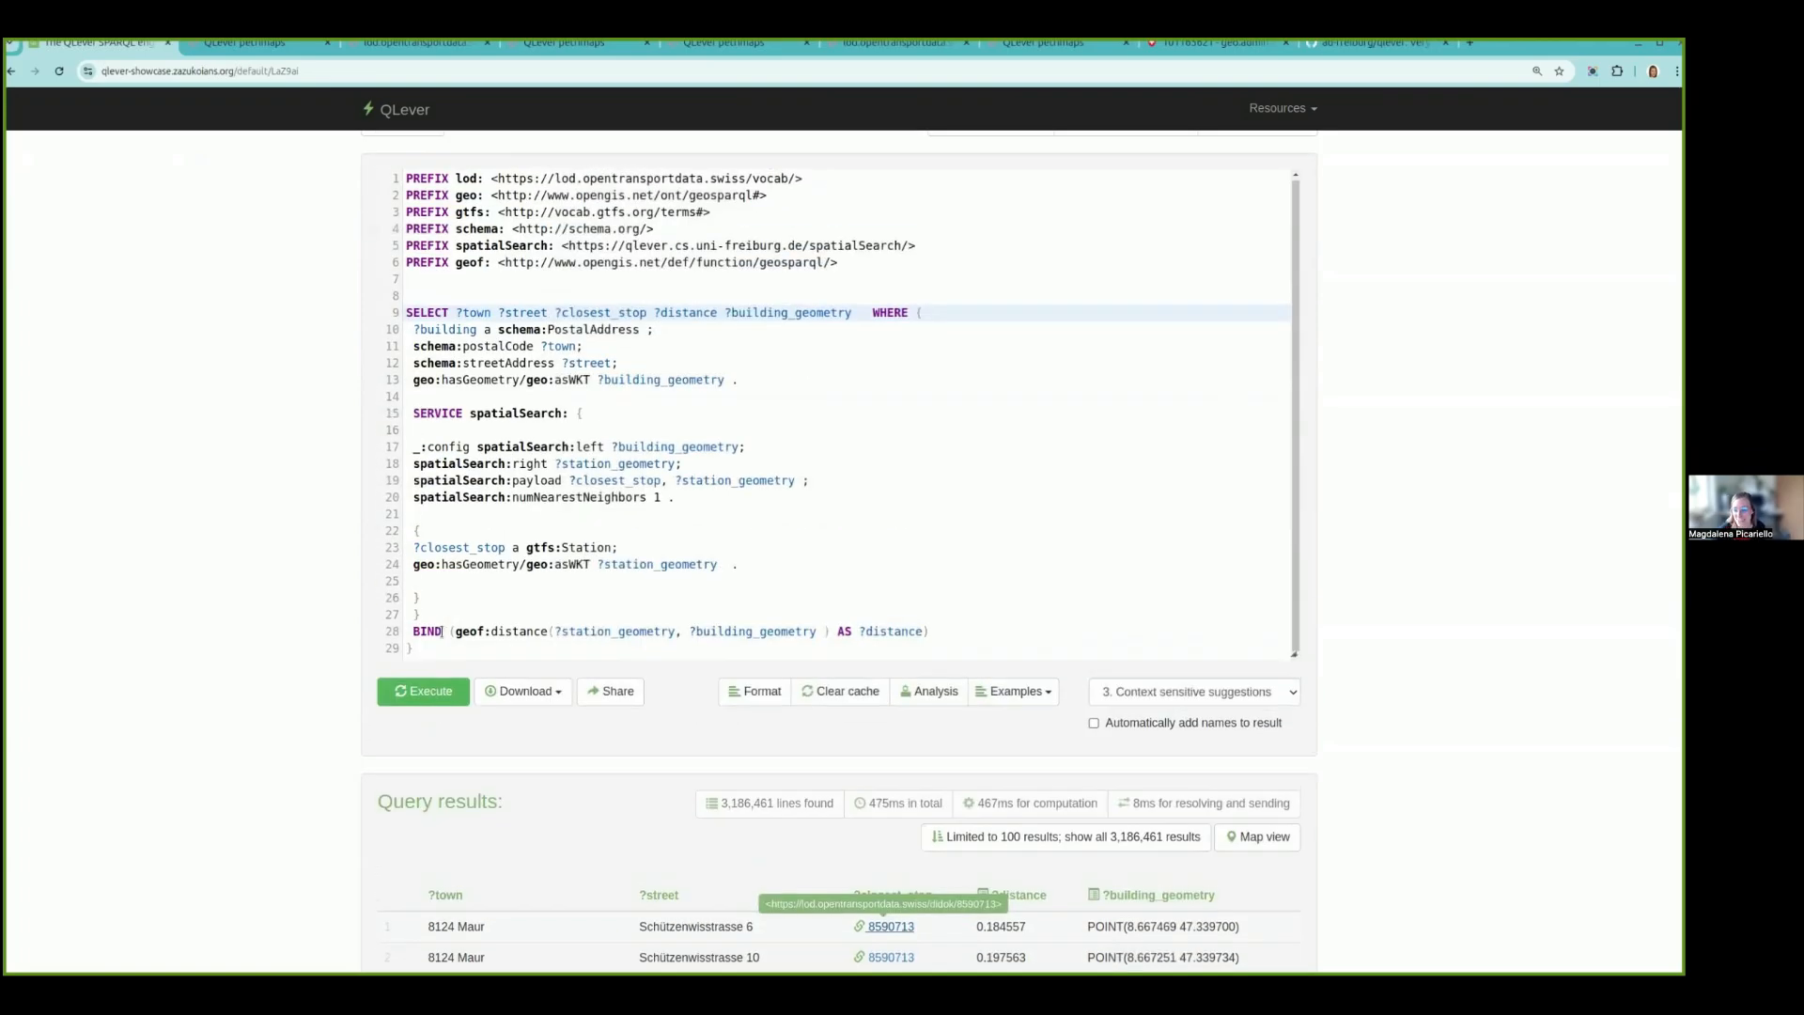
key("ctrl+a")
key("ctrl+v")
left_click(432, 702)
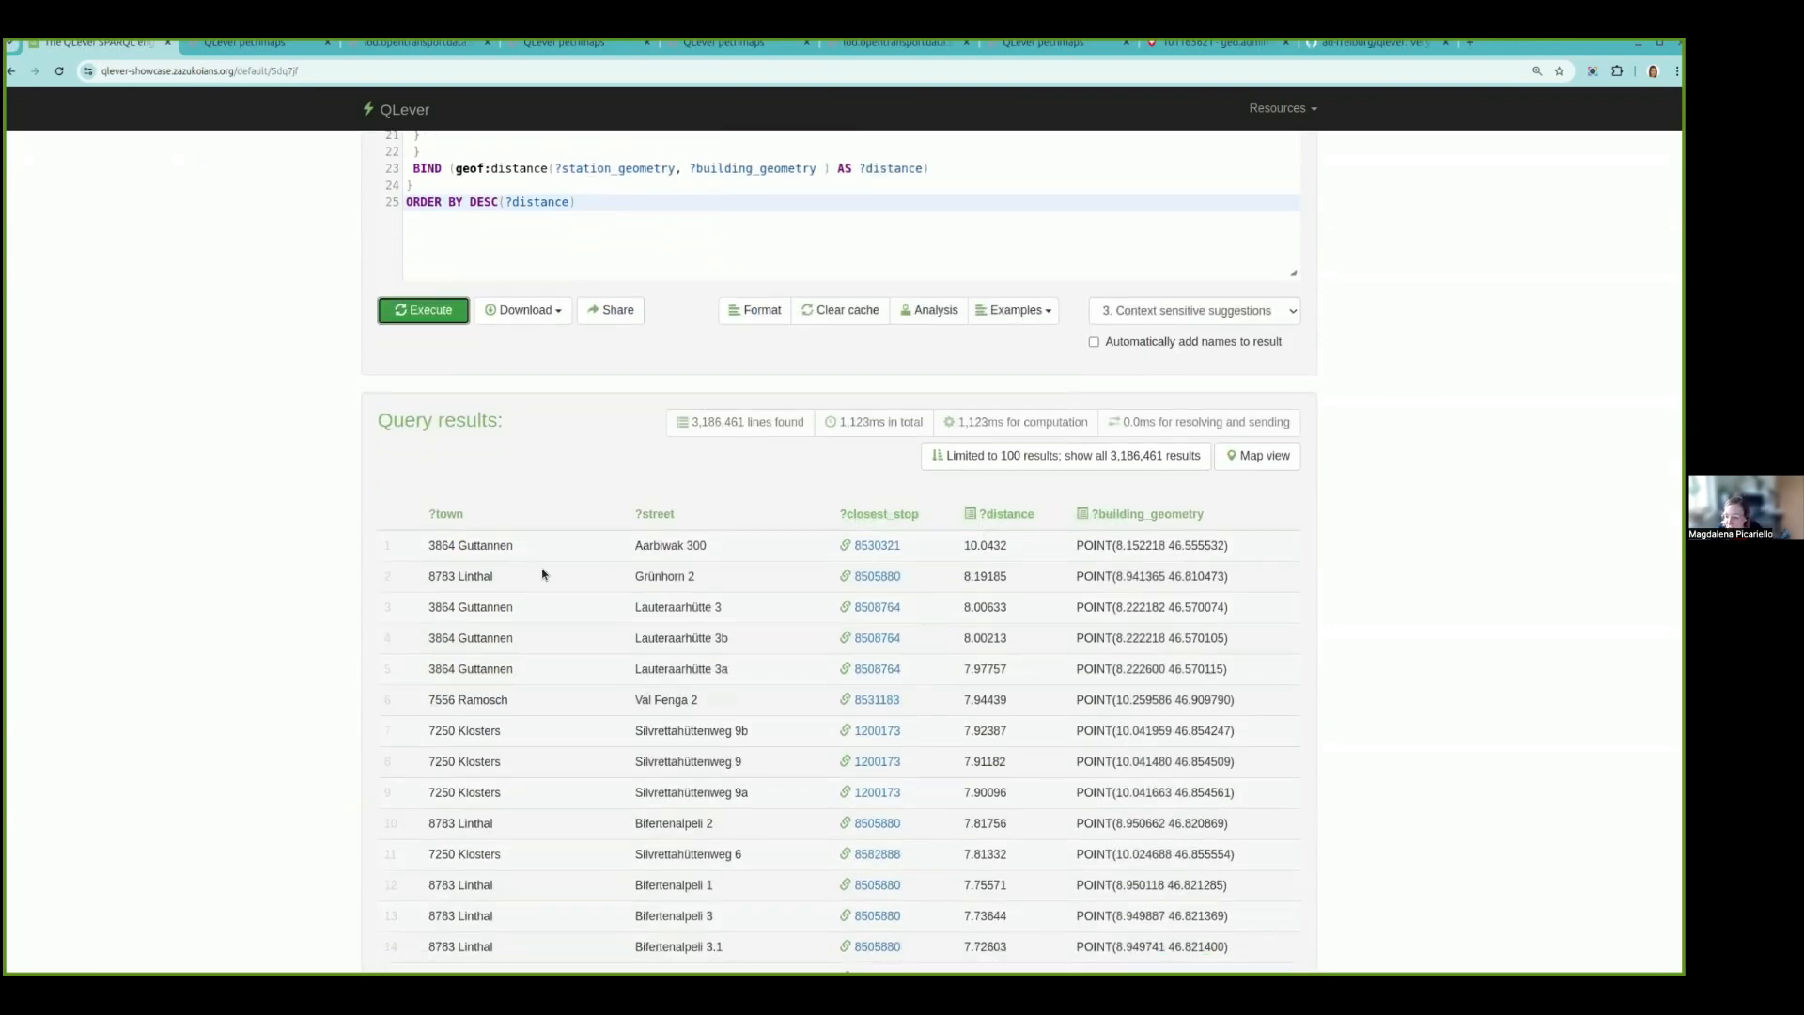
scroll(542, 574, "down", 1)
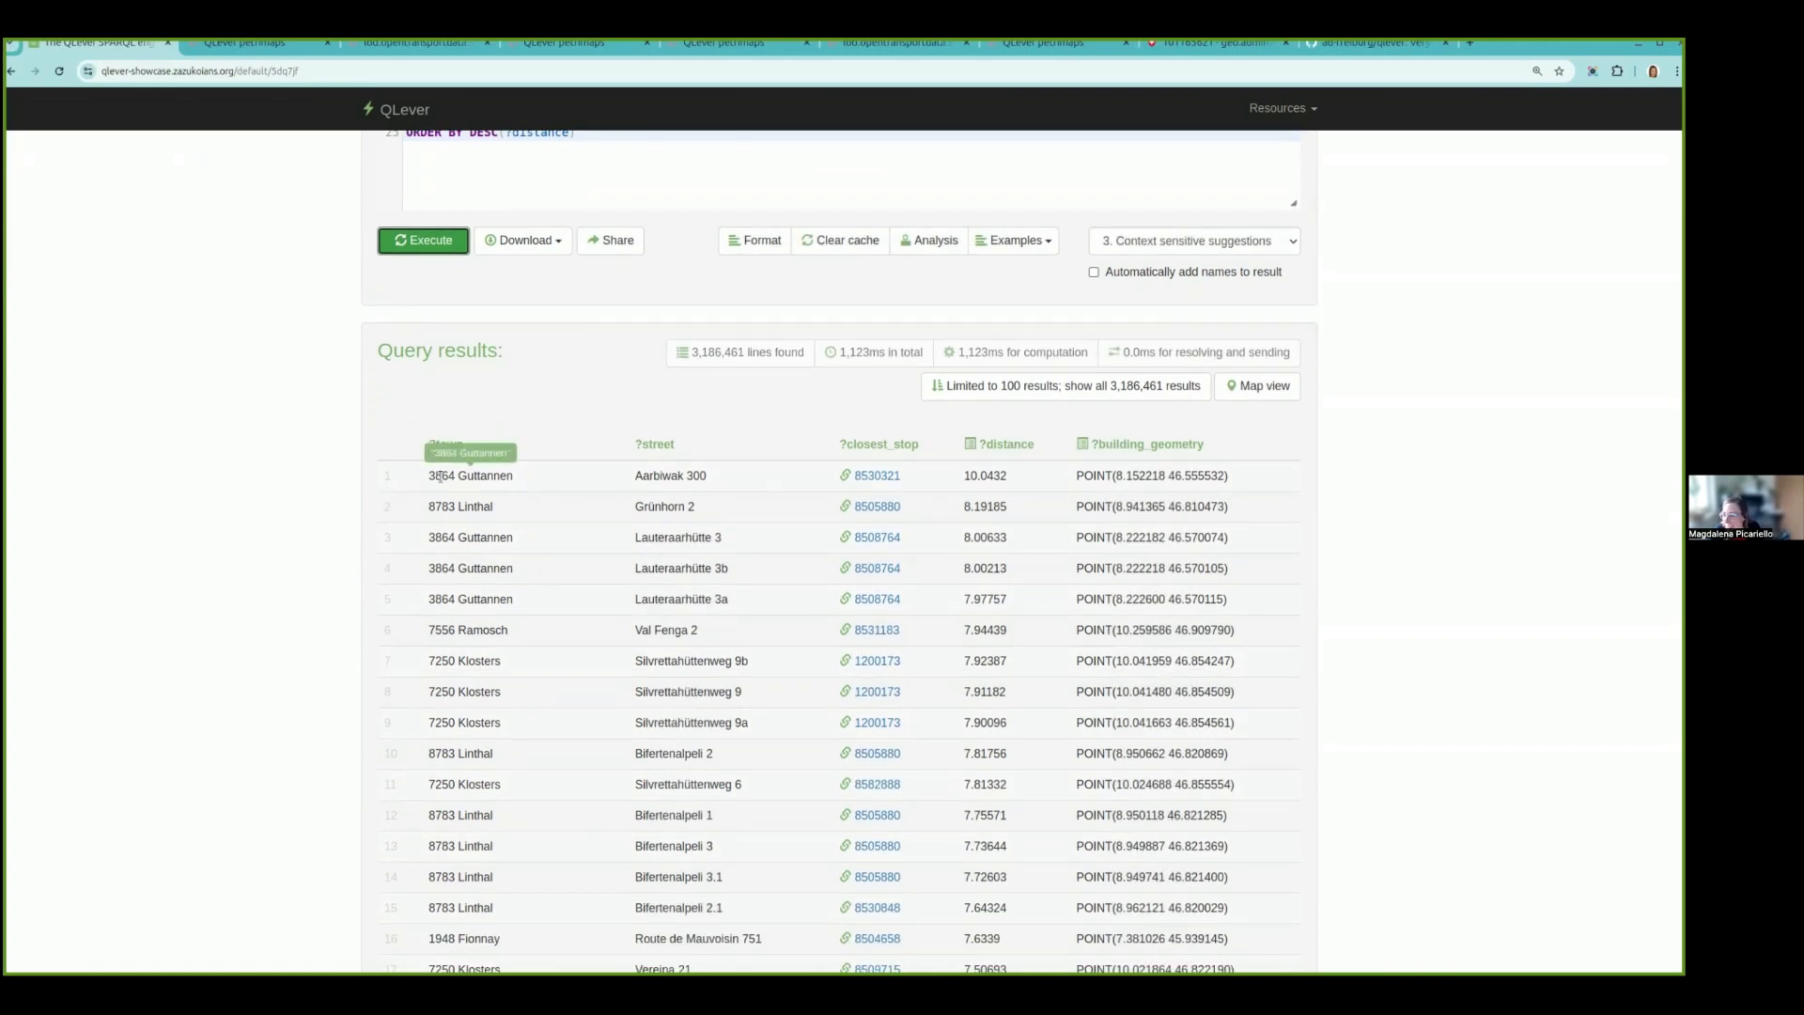
- Add FILTER (?distance >= 5) below the BIND line and execute the query
scroll(525, 558, "up", 2)
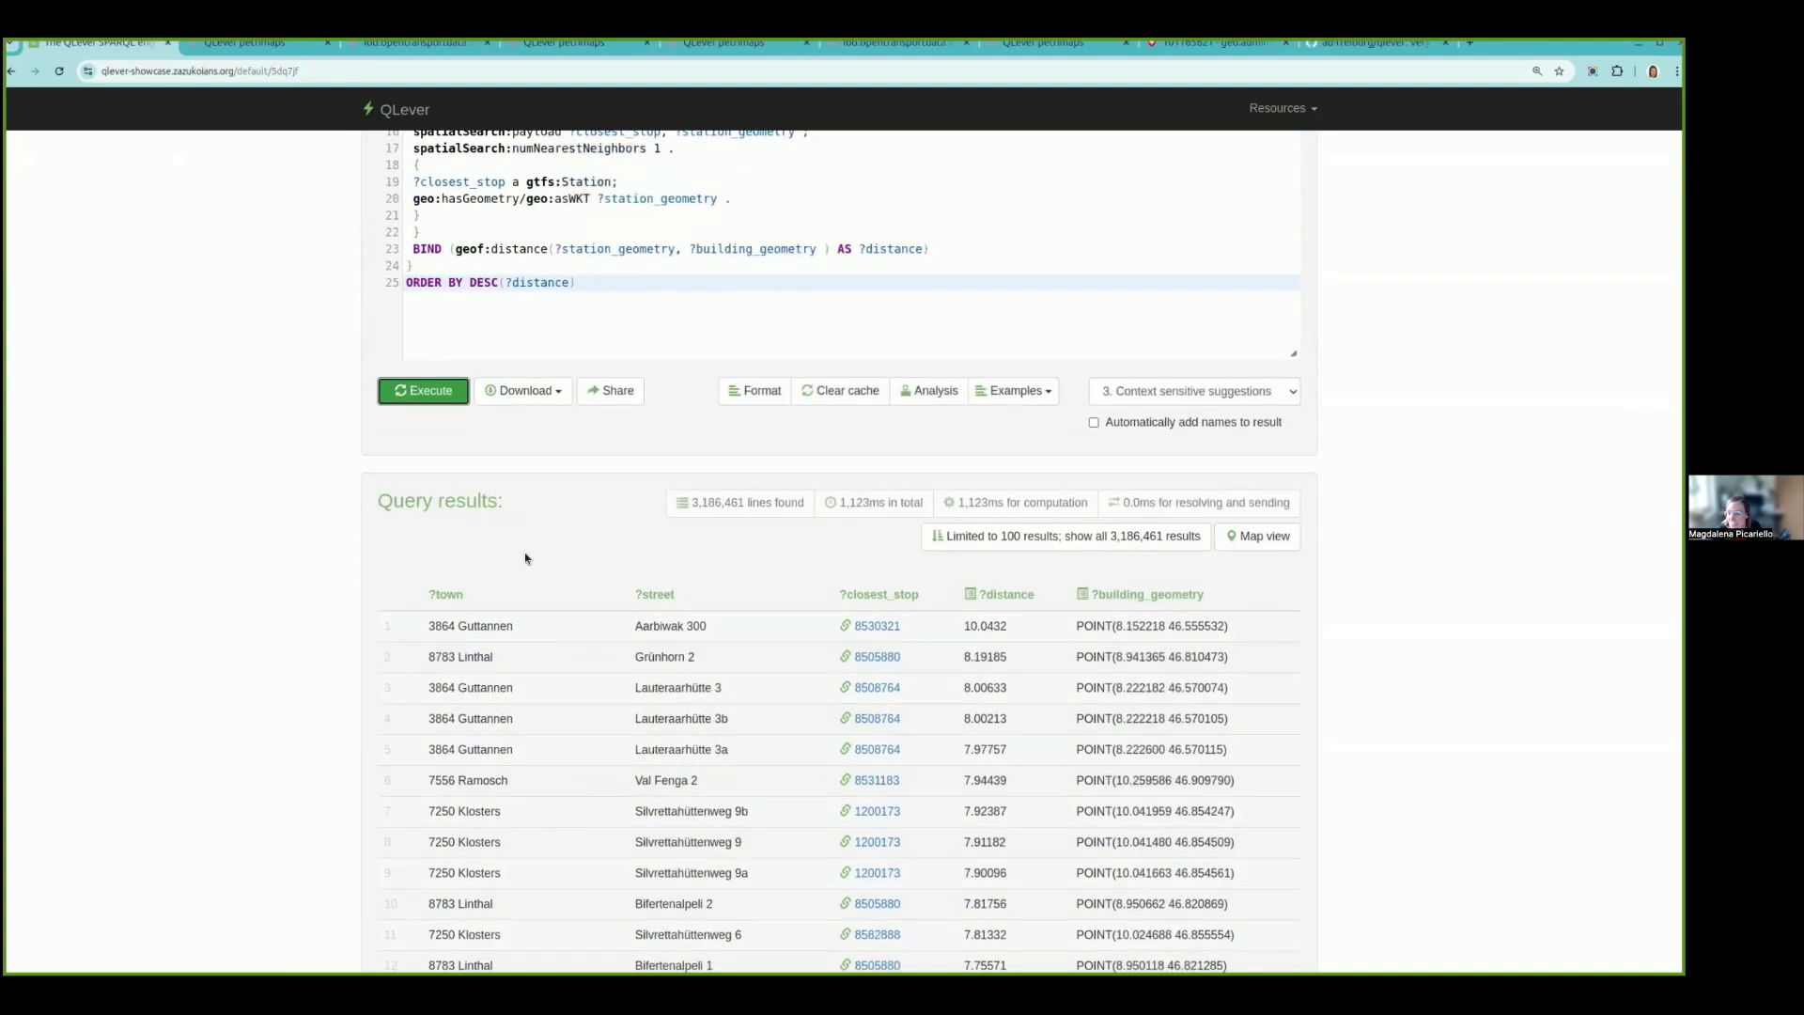
left_click(977, 252)
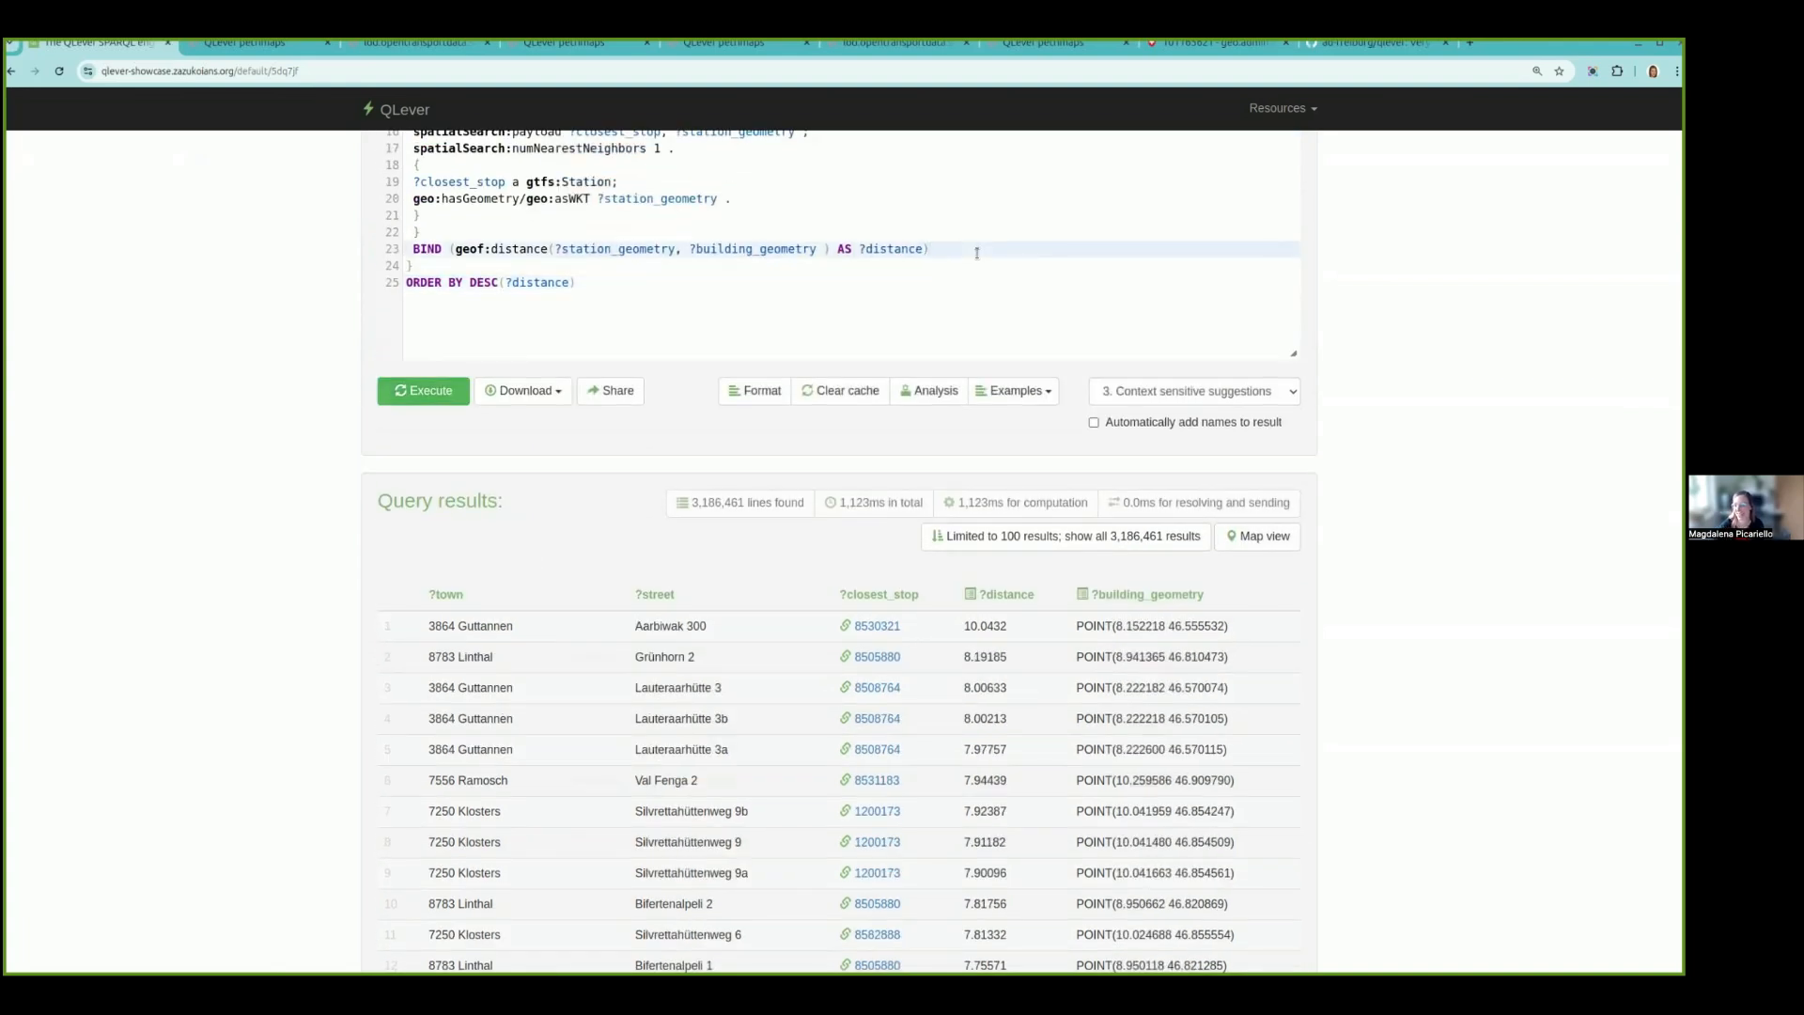
key("Return")
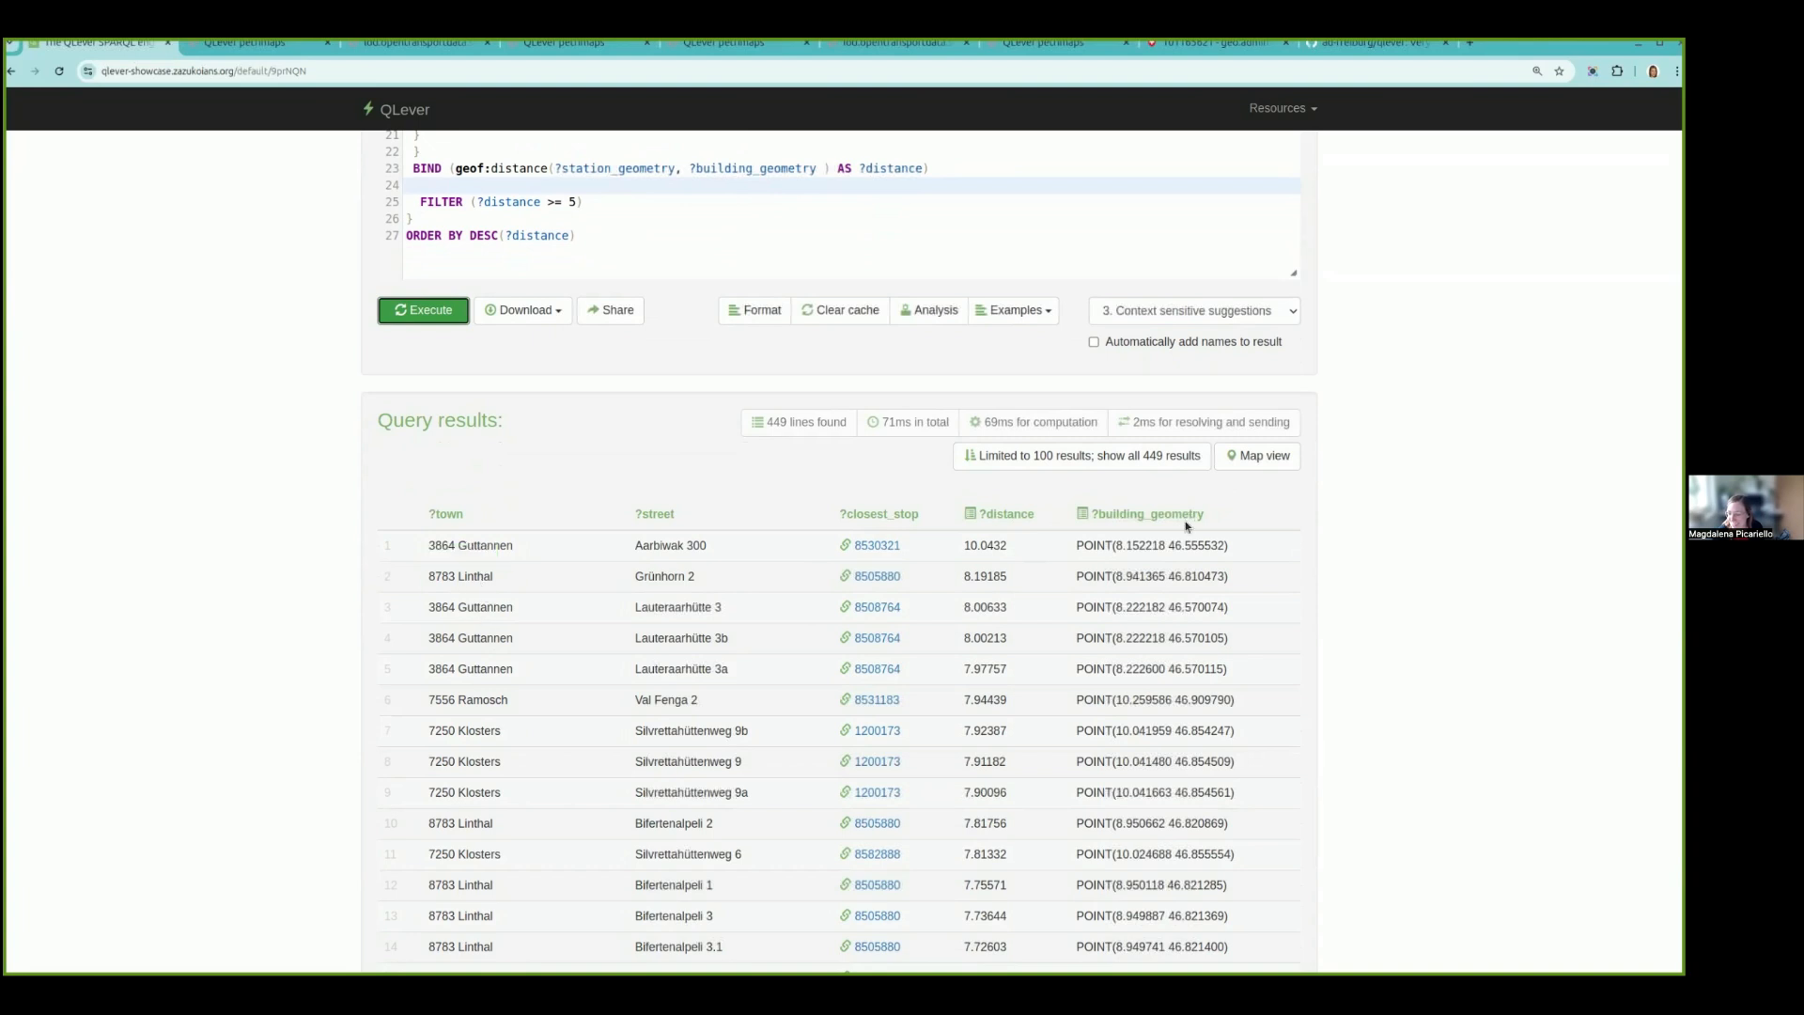
- Show the filtered buildings on the map, open the details of the Heuloch building in Matt and close them
left_click(1266, 459)
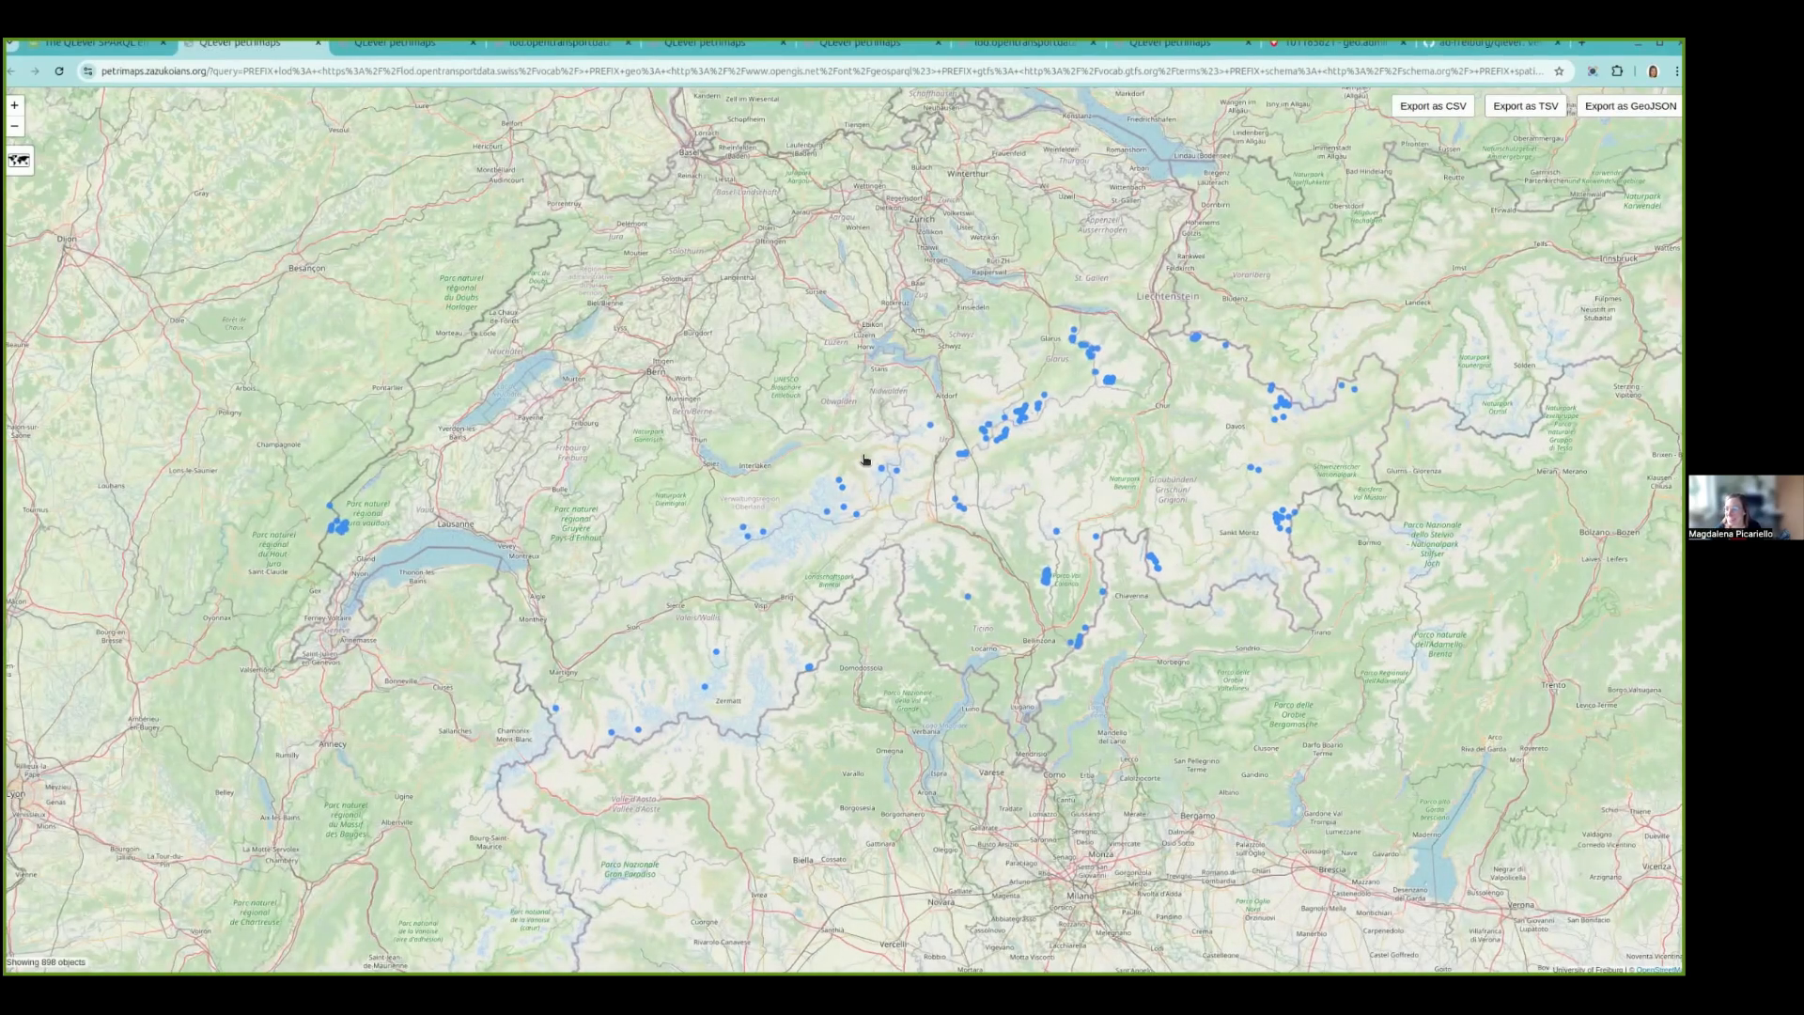
left_click_drag(1075, 340, 862, 367)
scroll(873, 390, "up", 5)
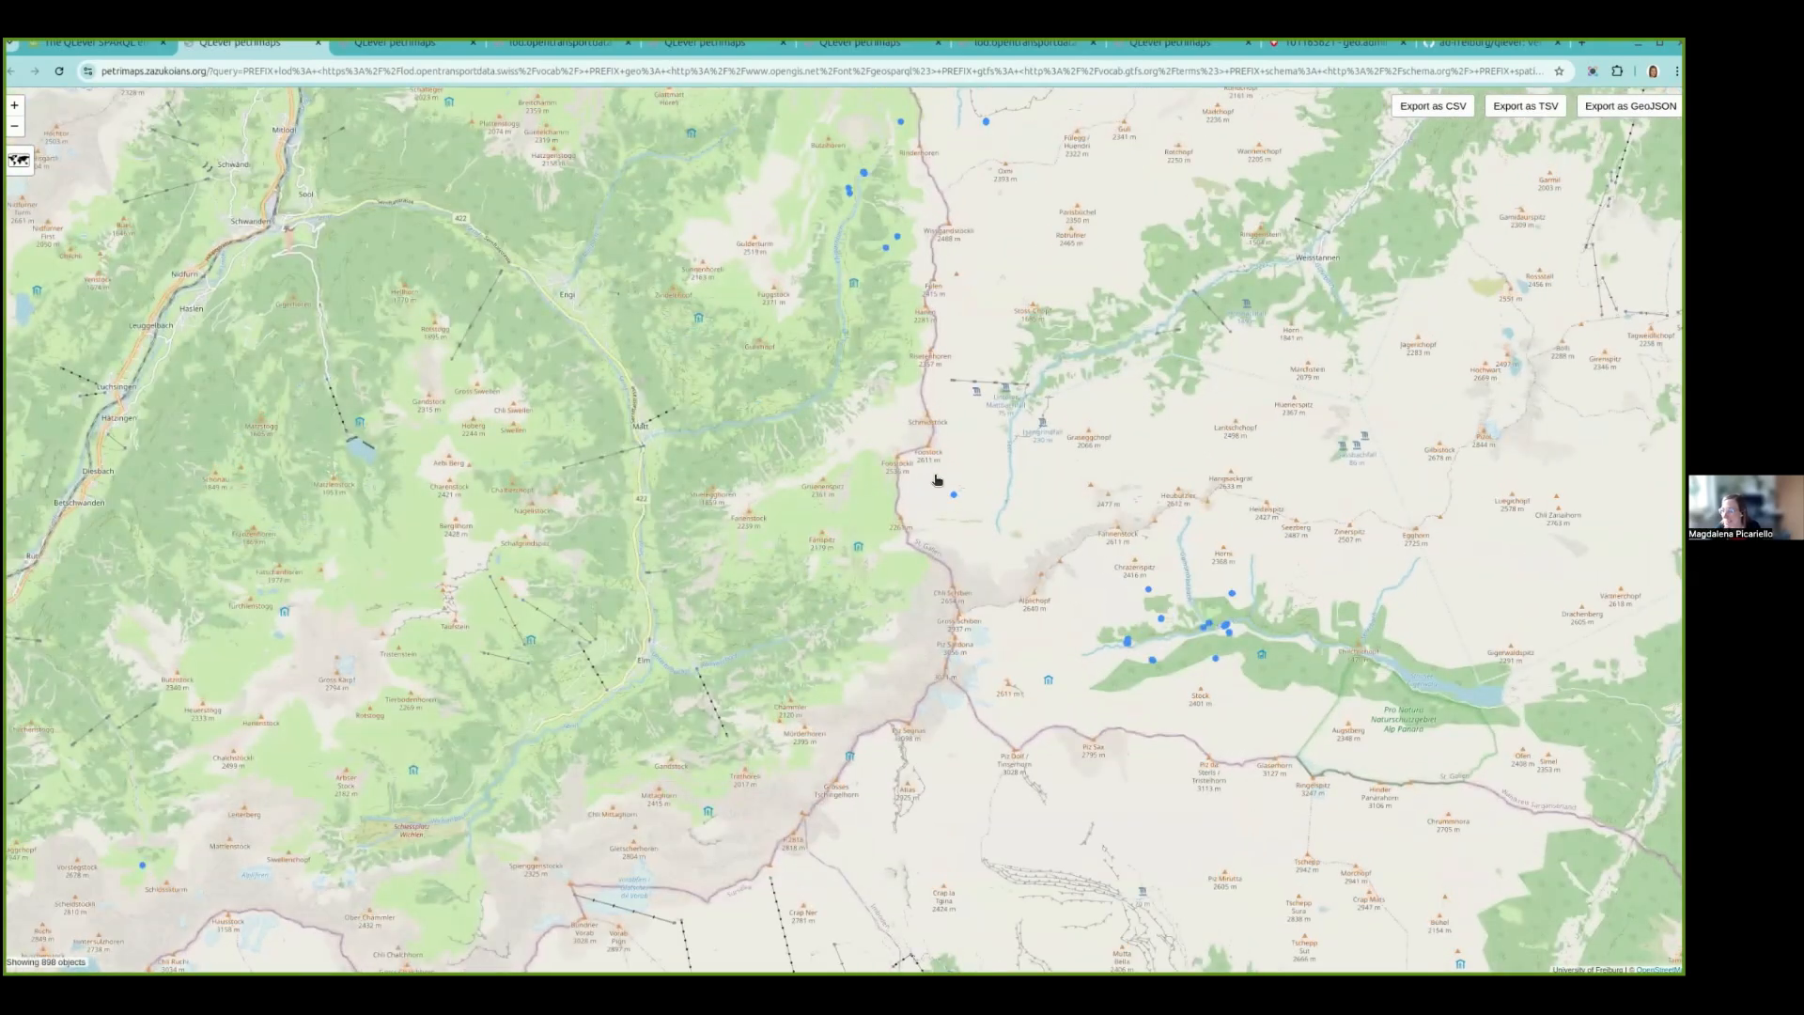
scroll(899, 438, "up", 3)
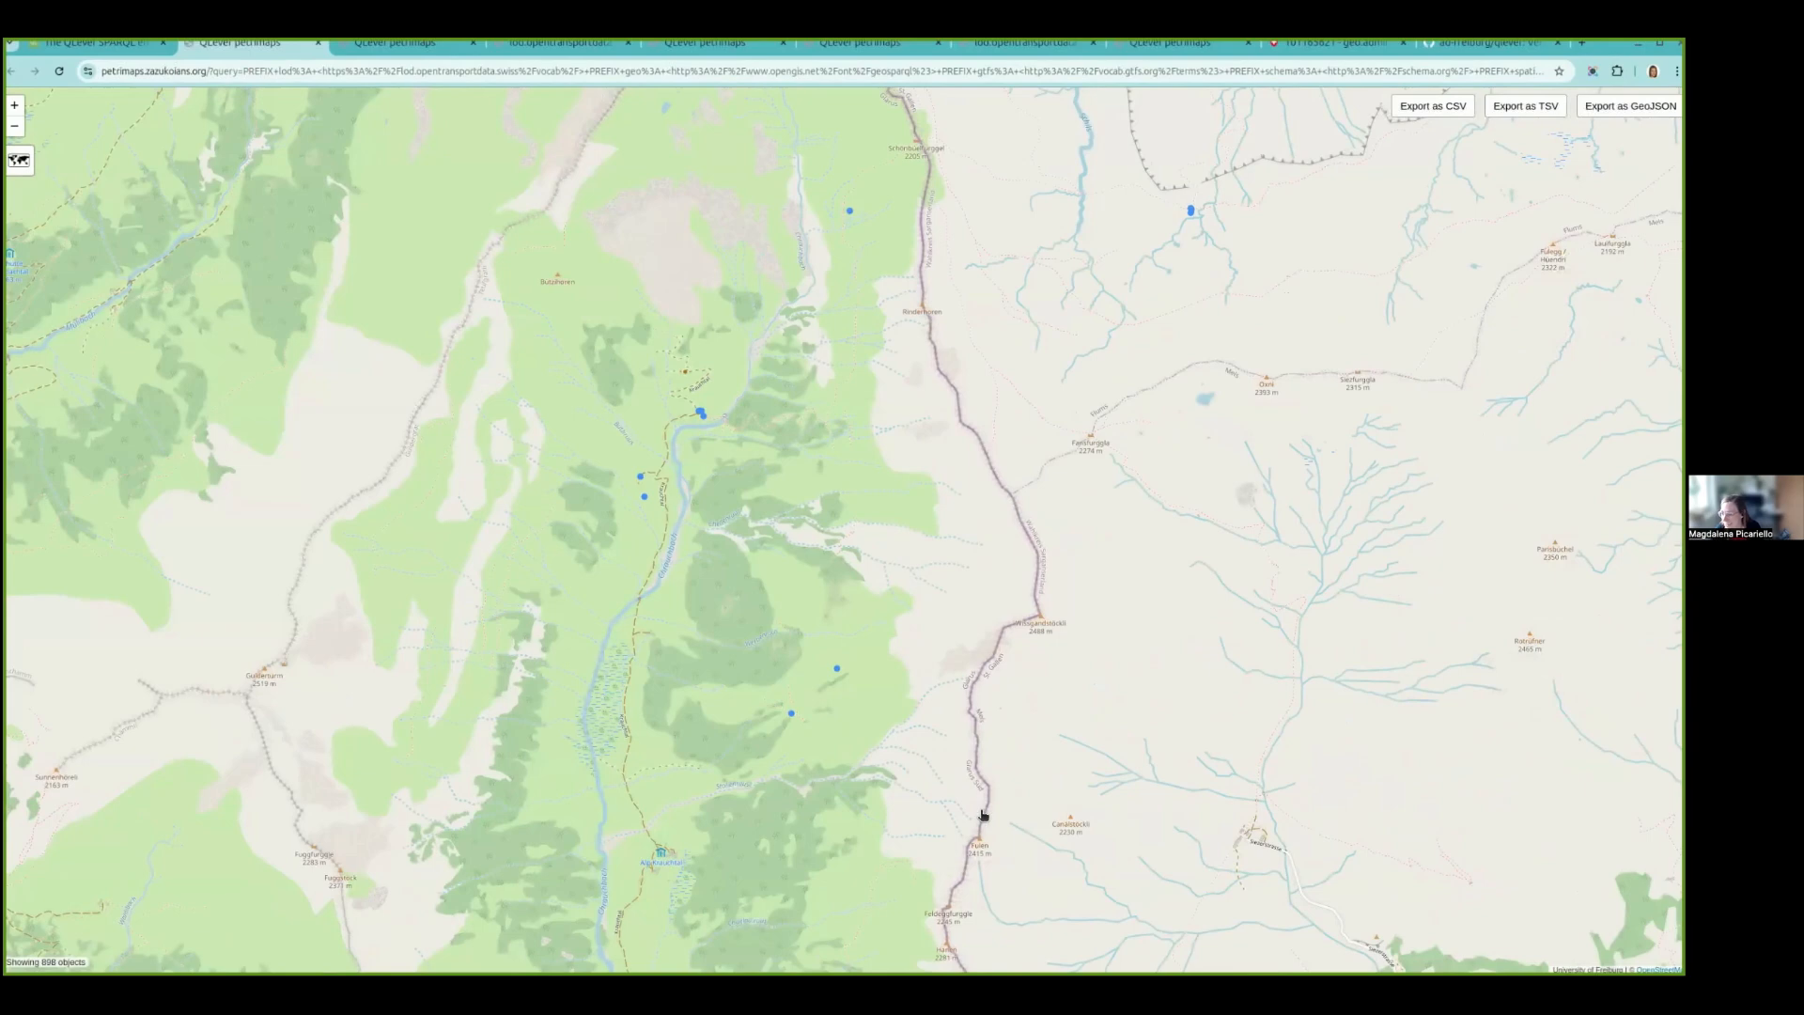
scroll(796, 409, "down", 3)
left_click(795, 480)
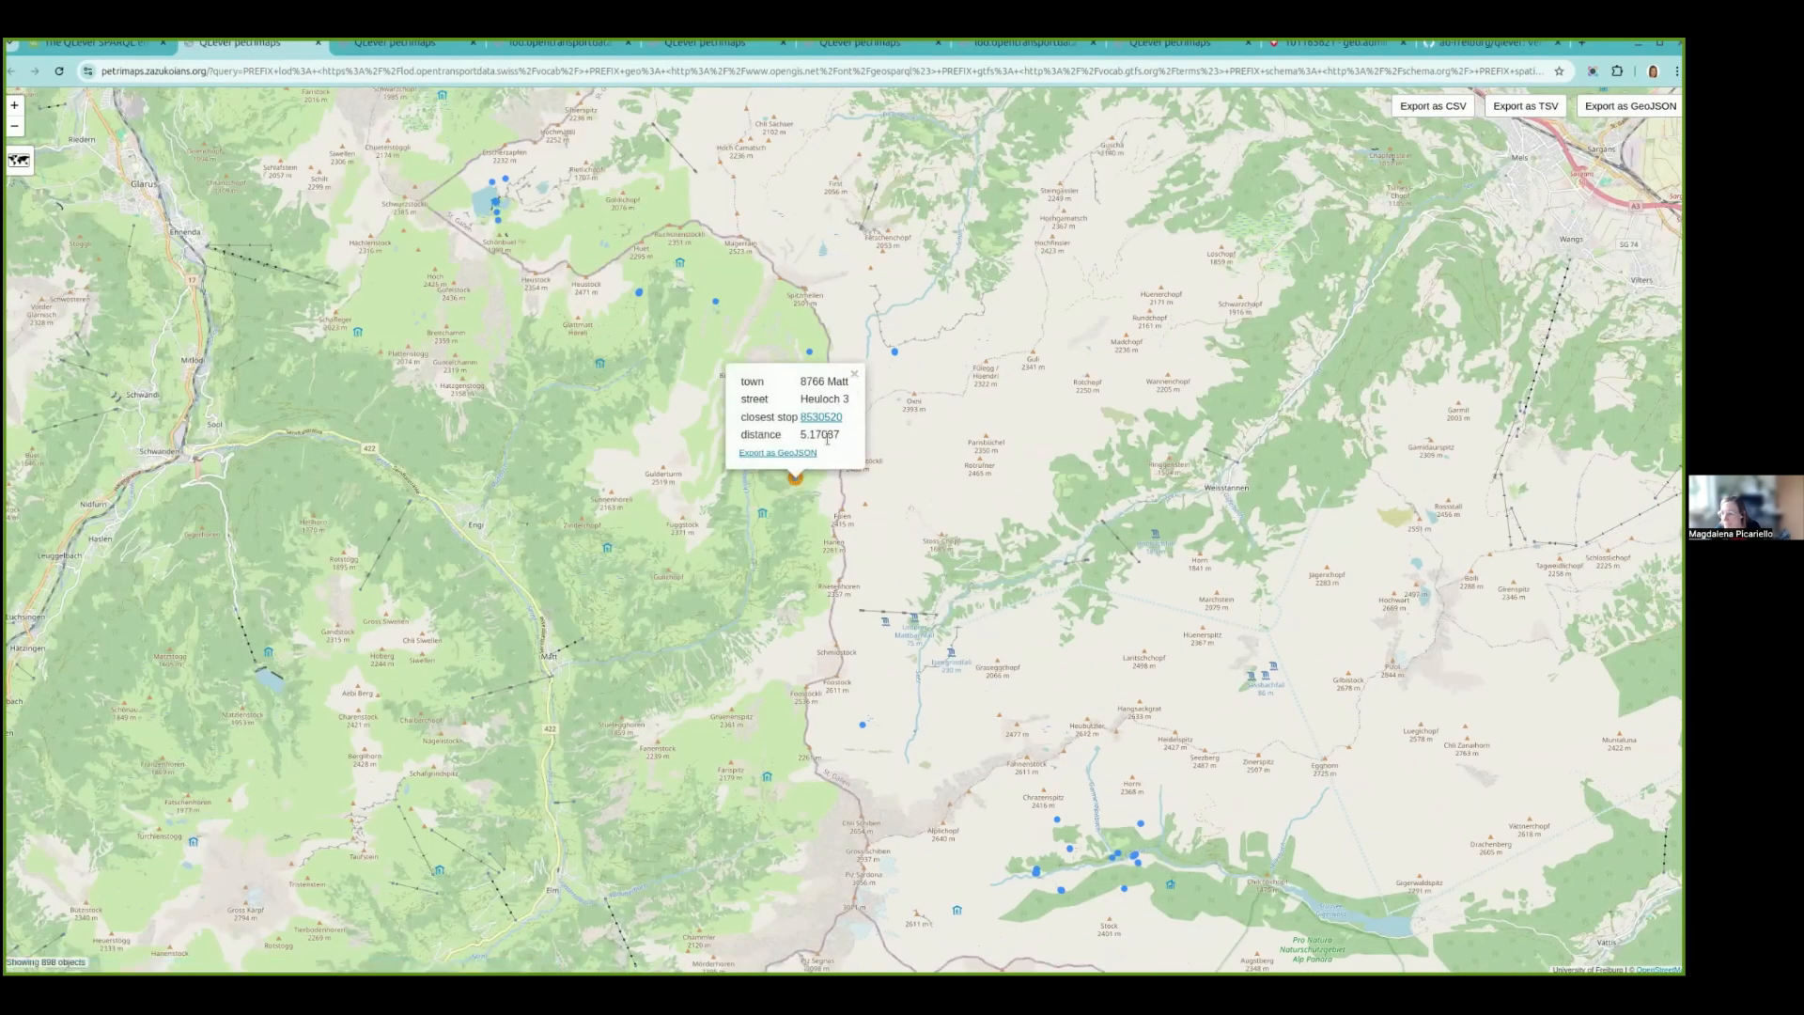
left_click(857, 376)
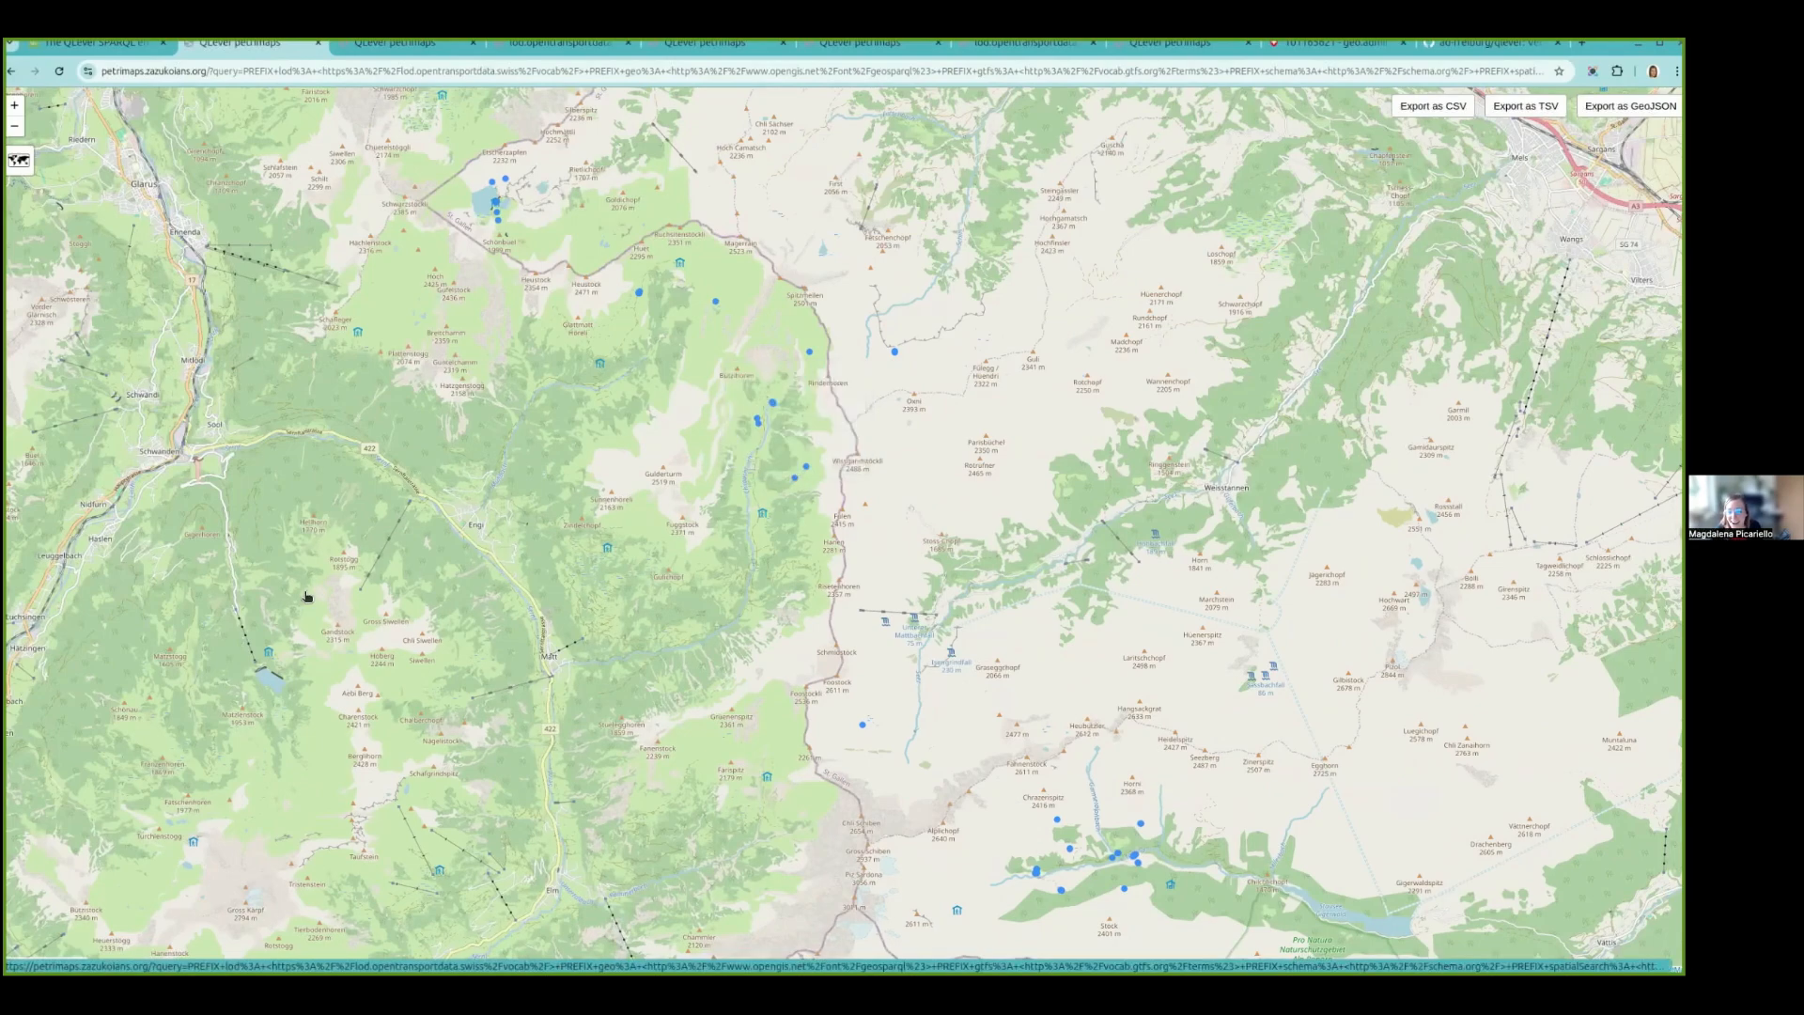
- Explore the map around Linthal and open the details of the remote building point in Durnachtal
left_click_drag(664, 785, 757, 765)
scroll(781, 730, "down", 2)
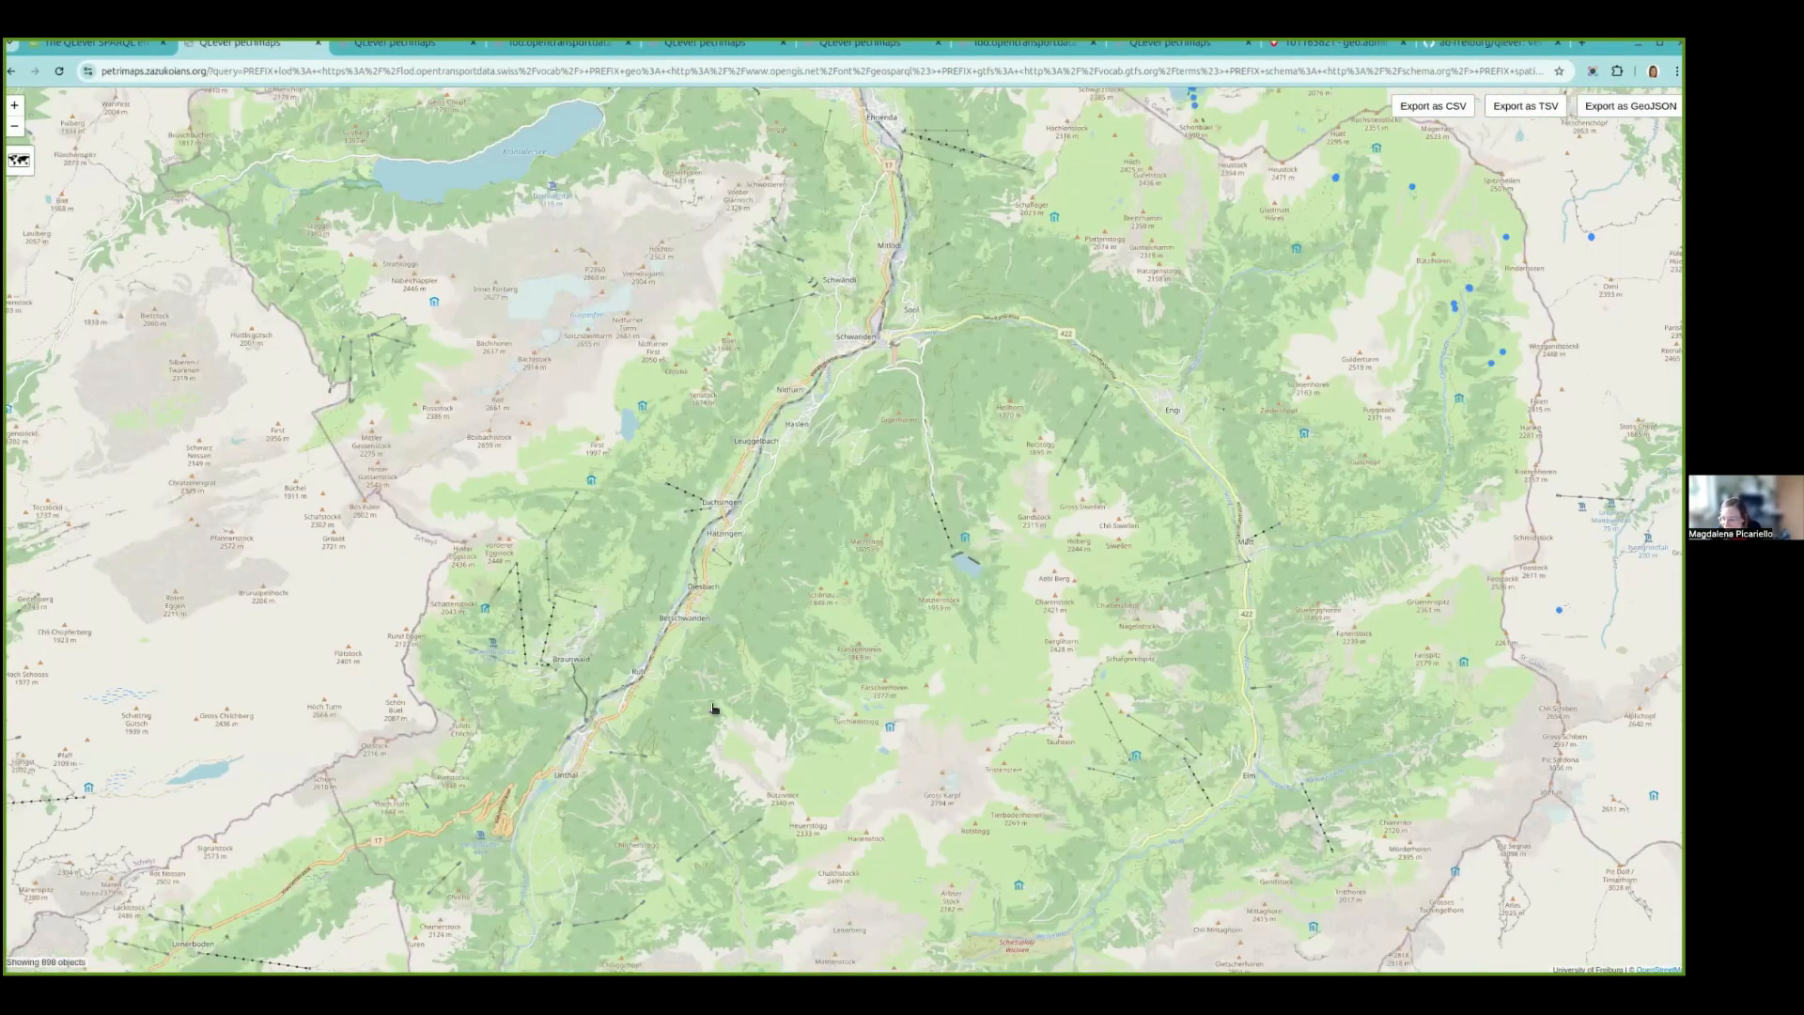
scroll(733, 717, "up", 4)
left_click_drag(600, 764, 707, 761)
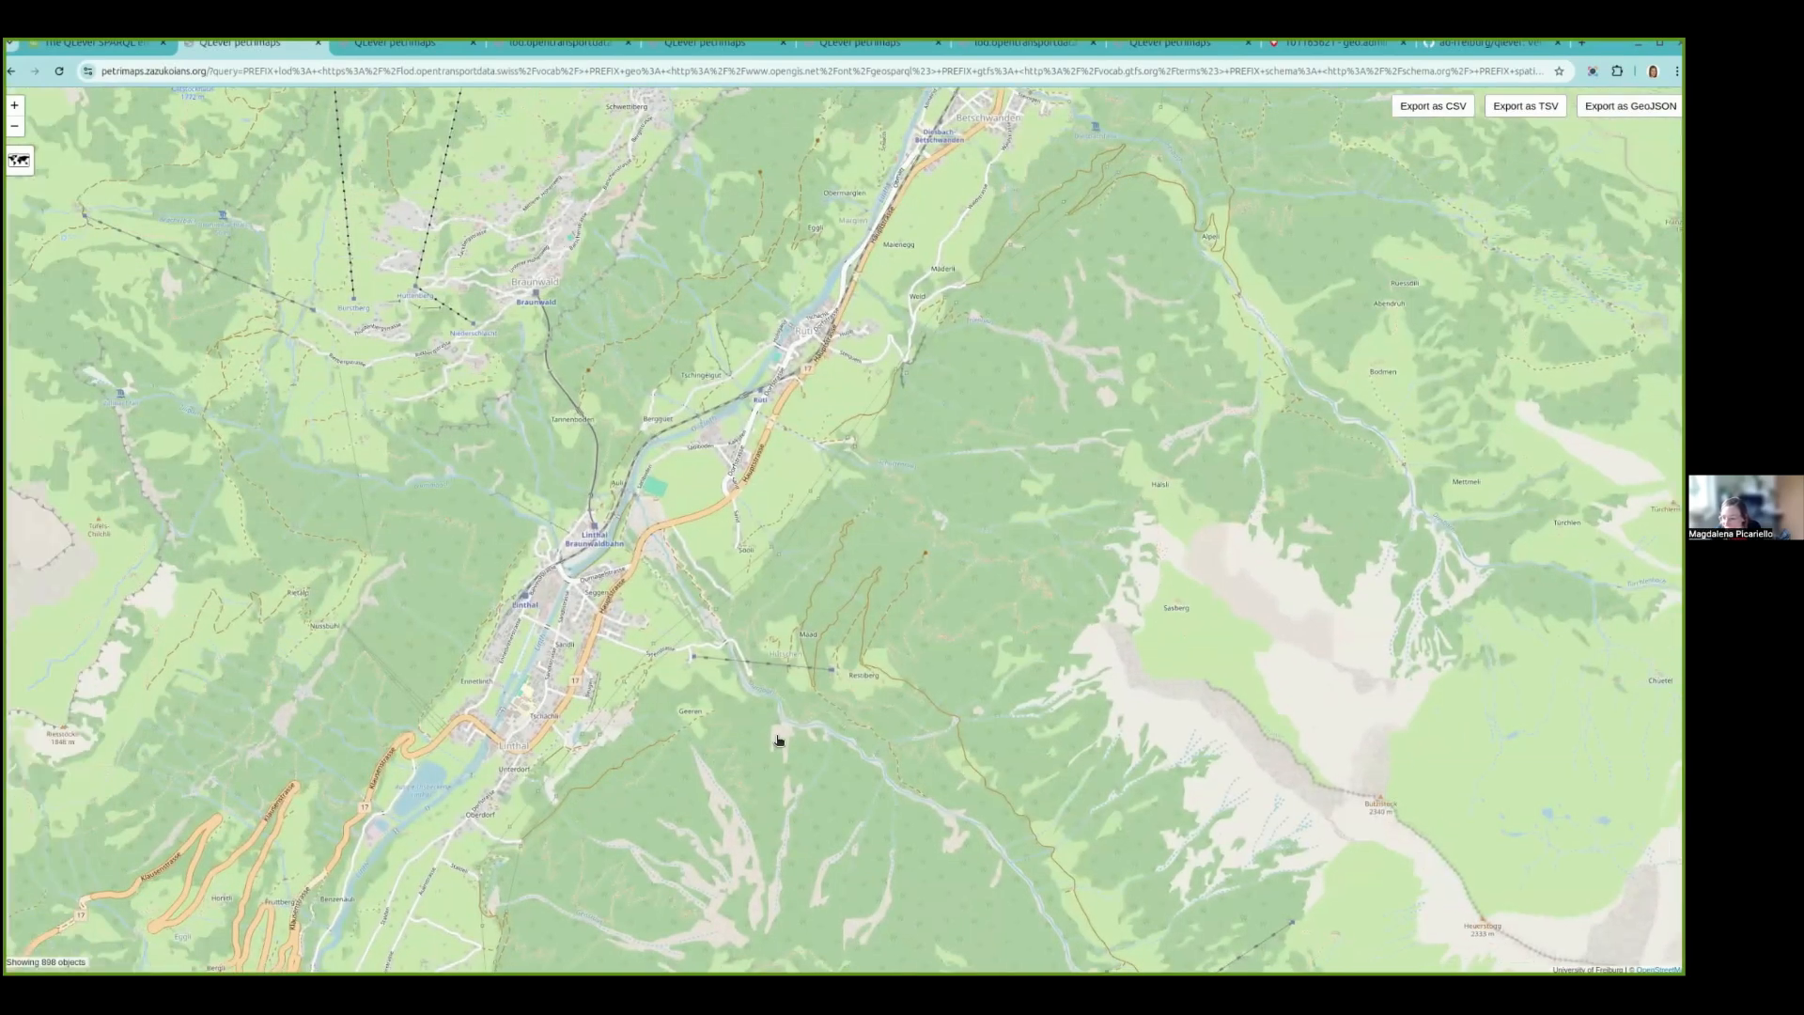
scroll(808, 617, "down", 2)
left_click(919, 859)
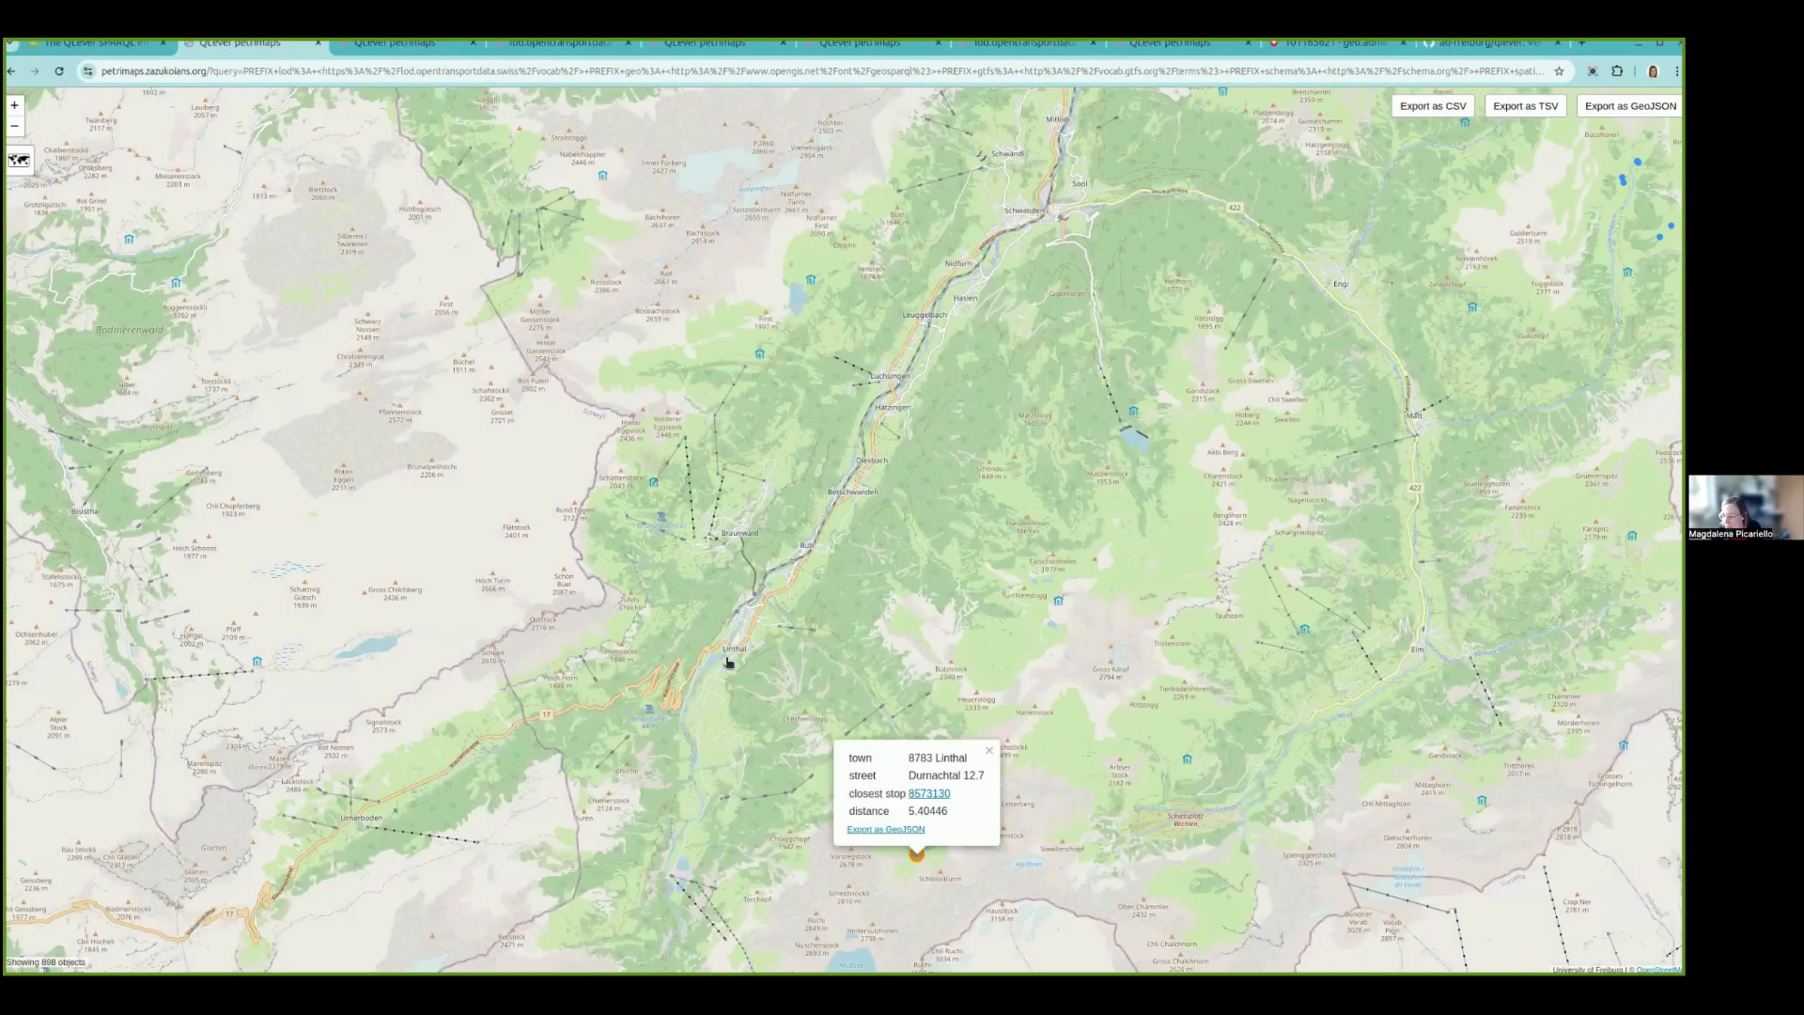
- Open the record of the Durnachtal building's closest stop, return to the map and examine the building's surroundings up close
left_click(926, 794)
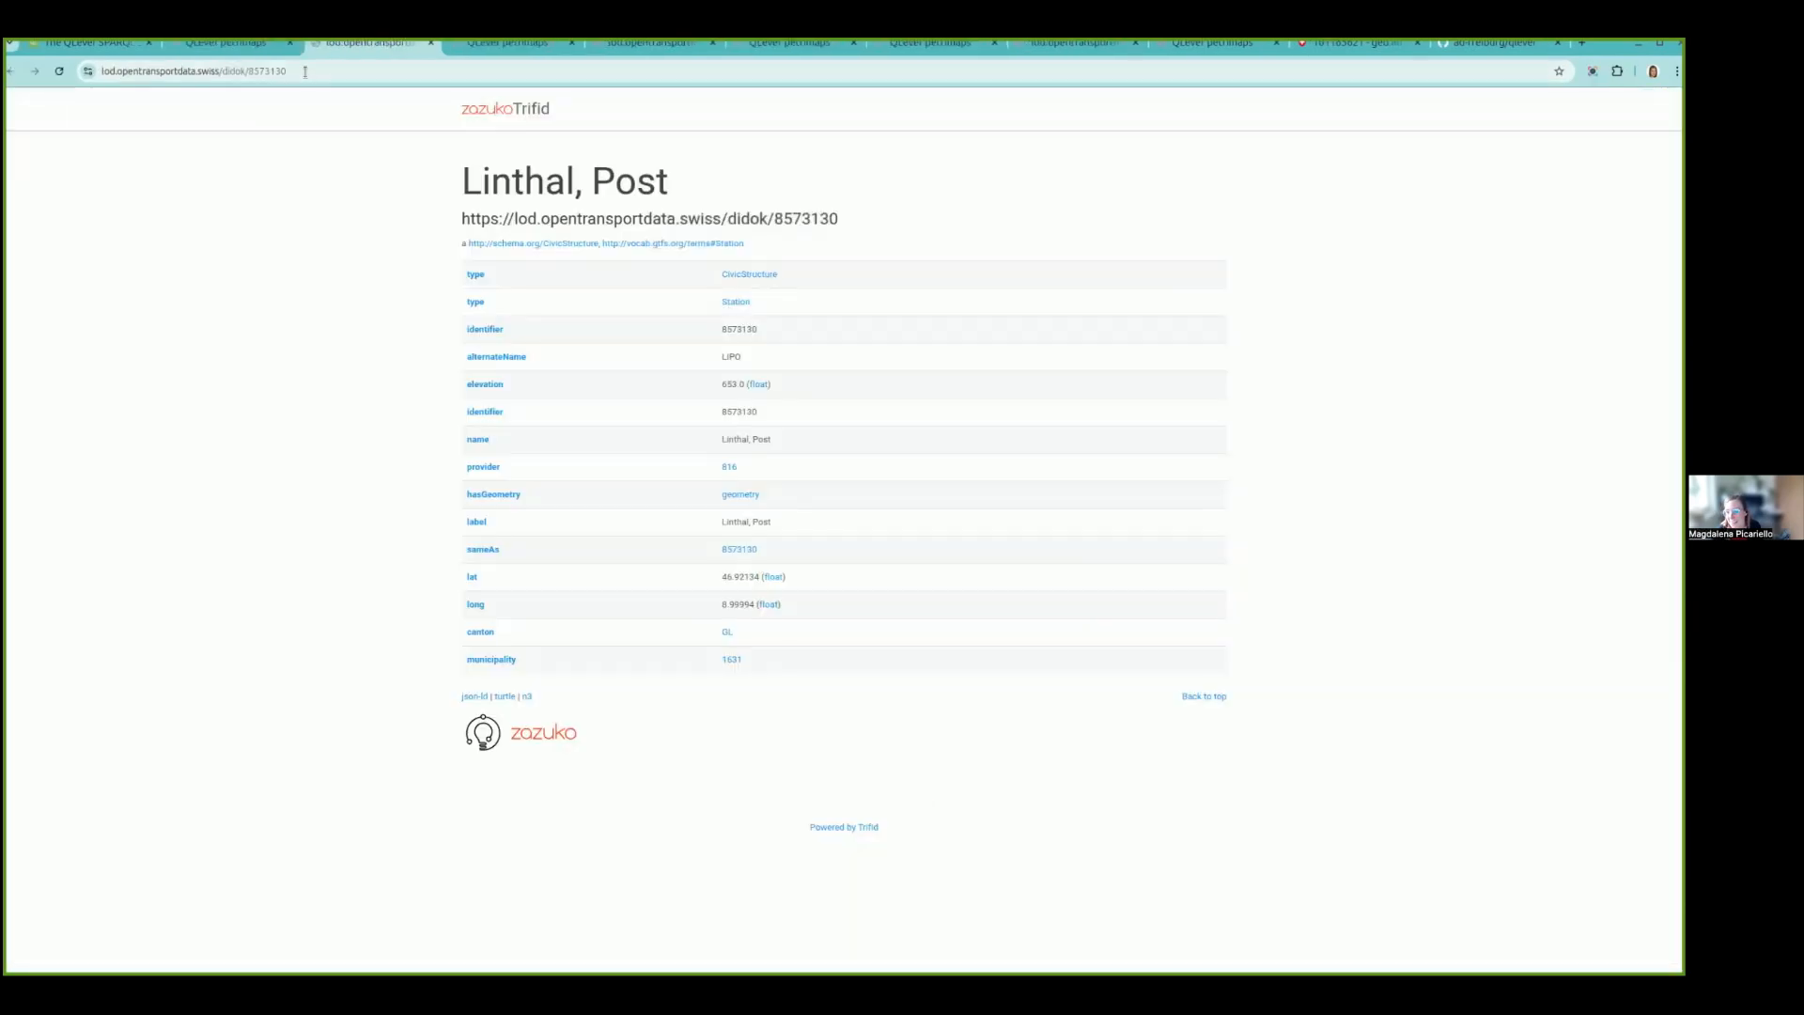
left_click(234, 45)
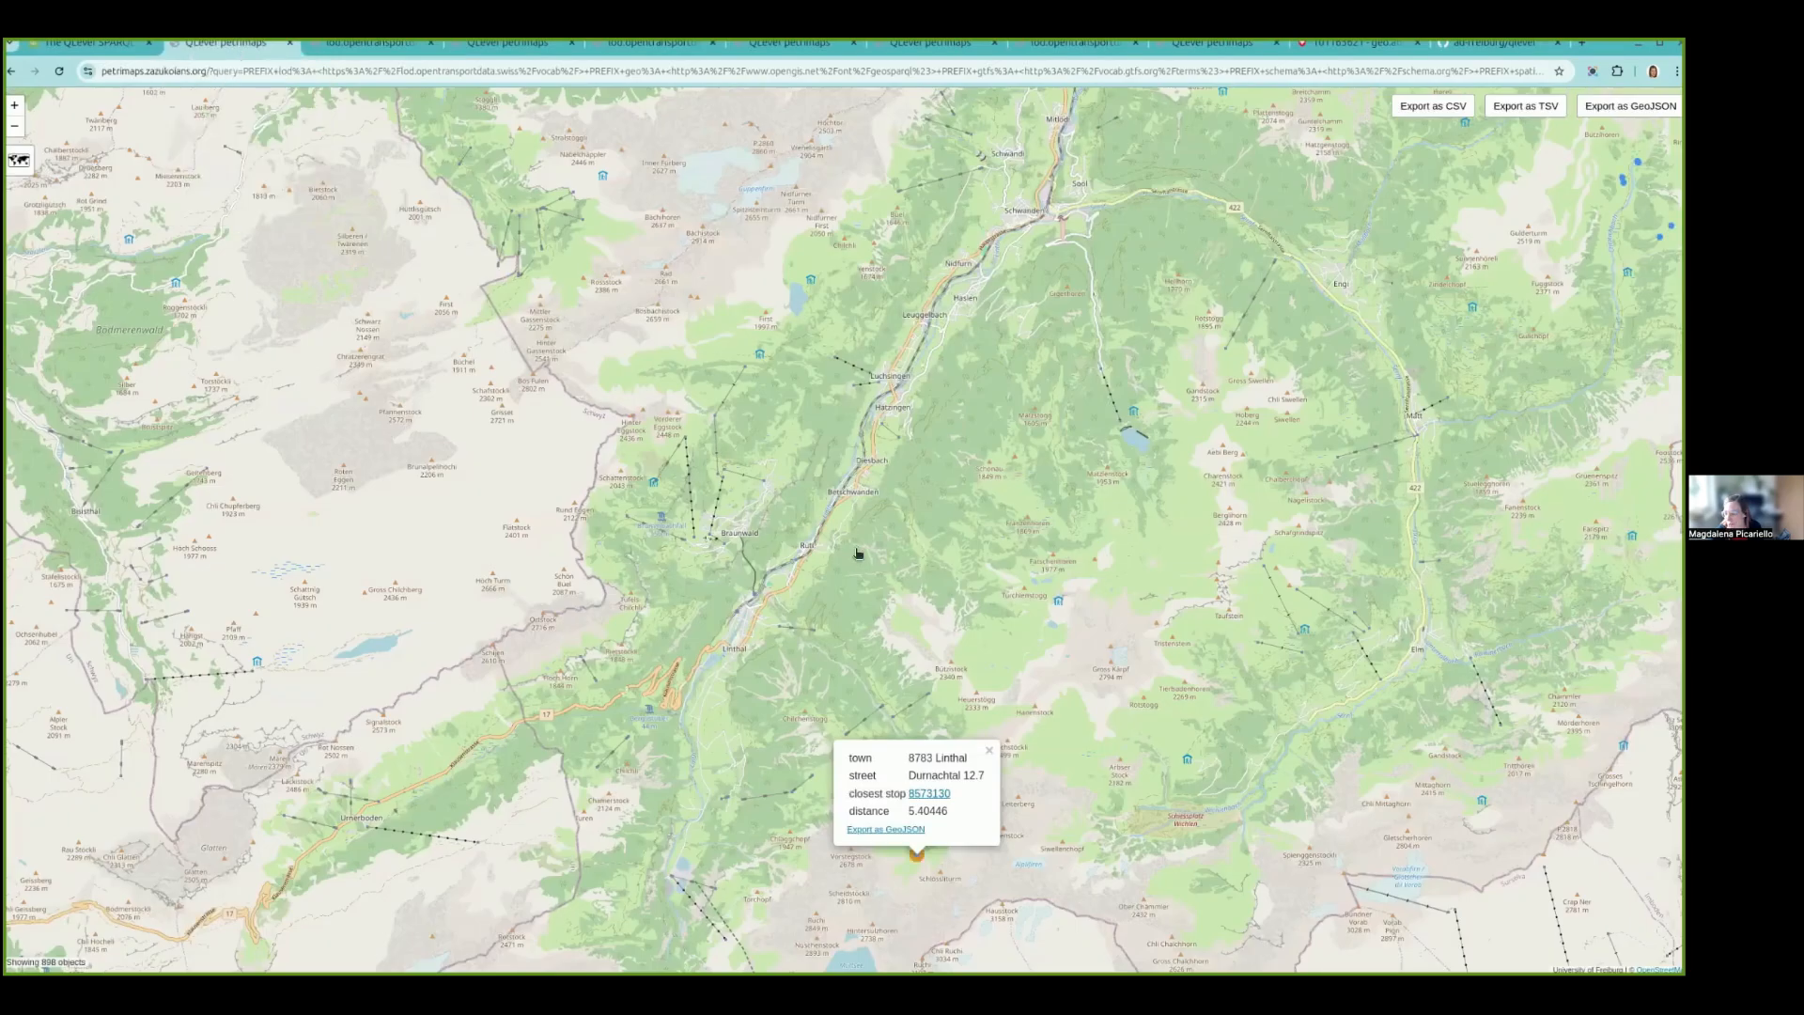
scroll(930, 869, "up", 2)
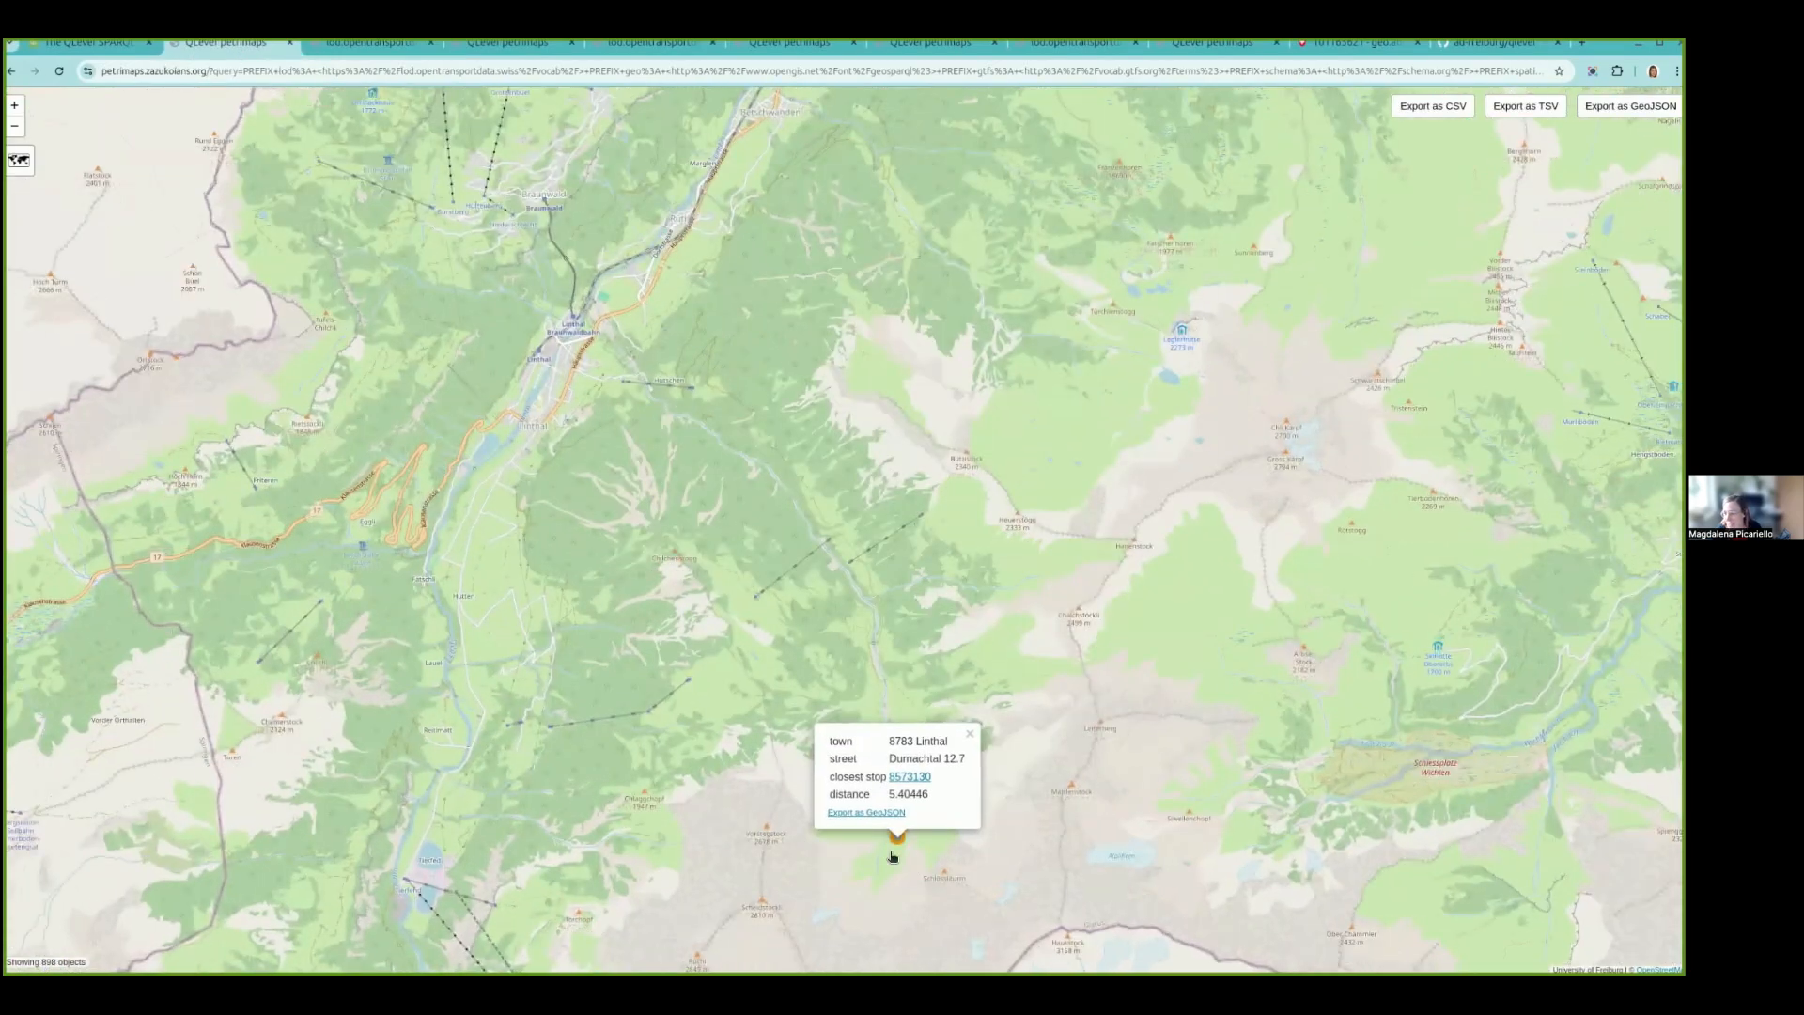
scroll(893, 856, "up", 2)
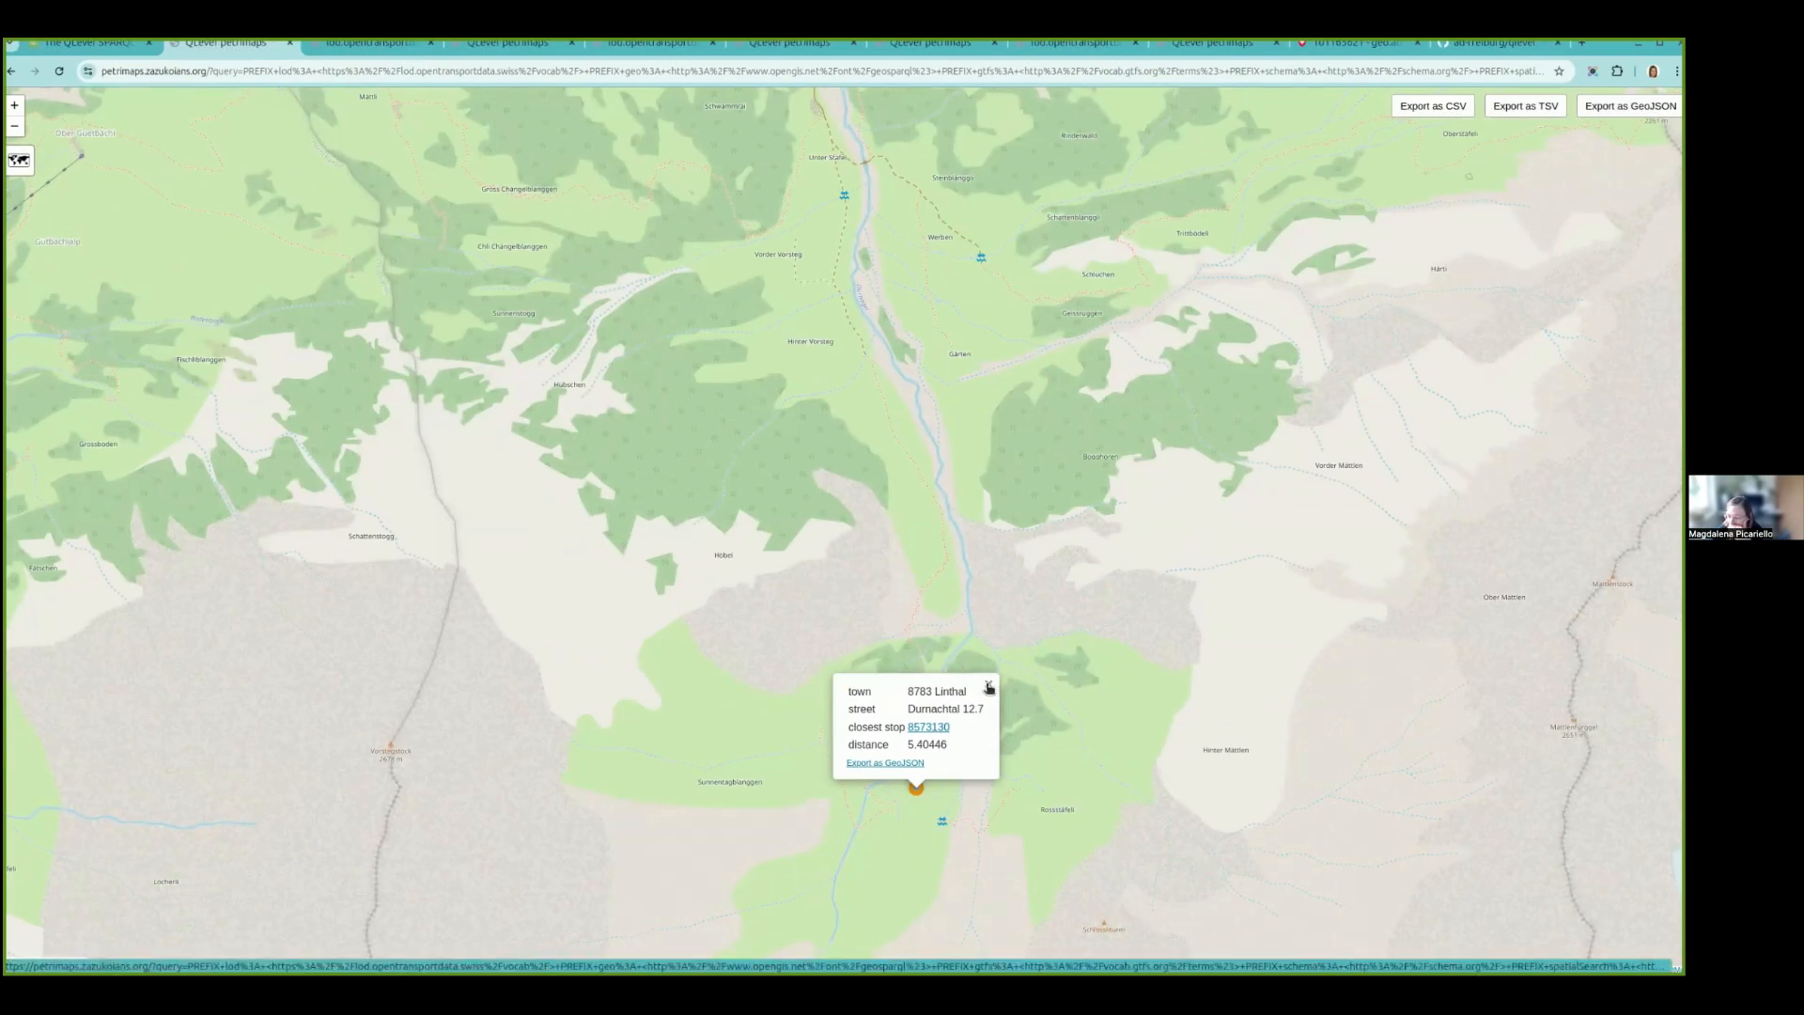
- Close the Durnachtal building's details, check the point once more and view the filtered buildings across the wider region
left_click(988, 686)
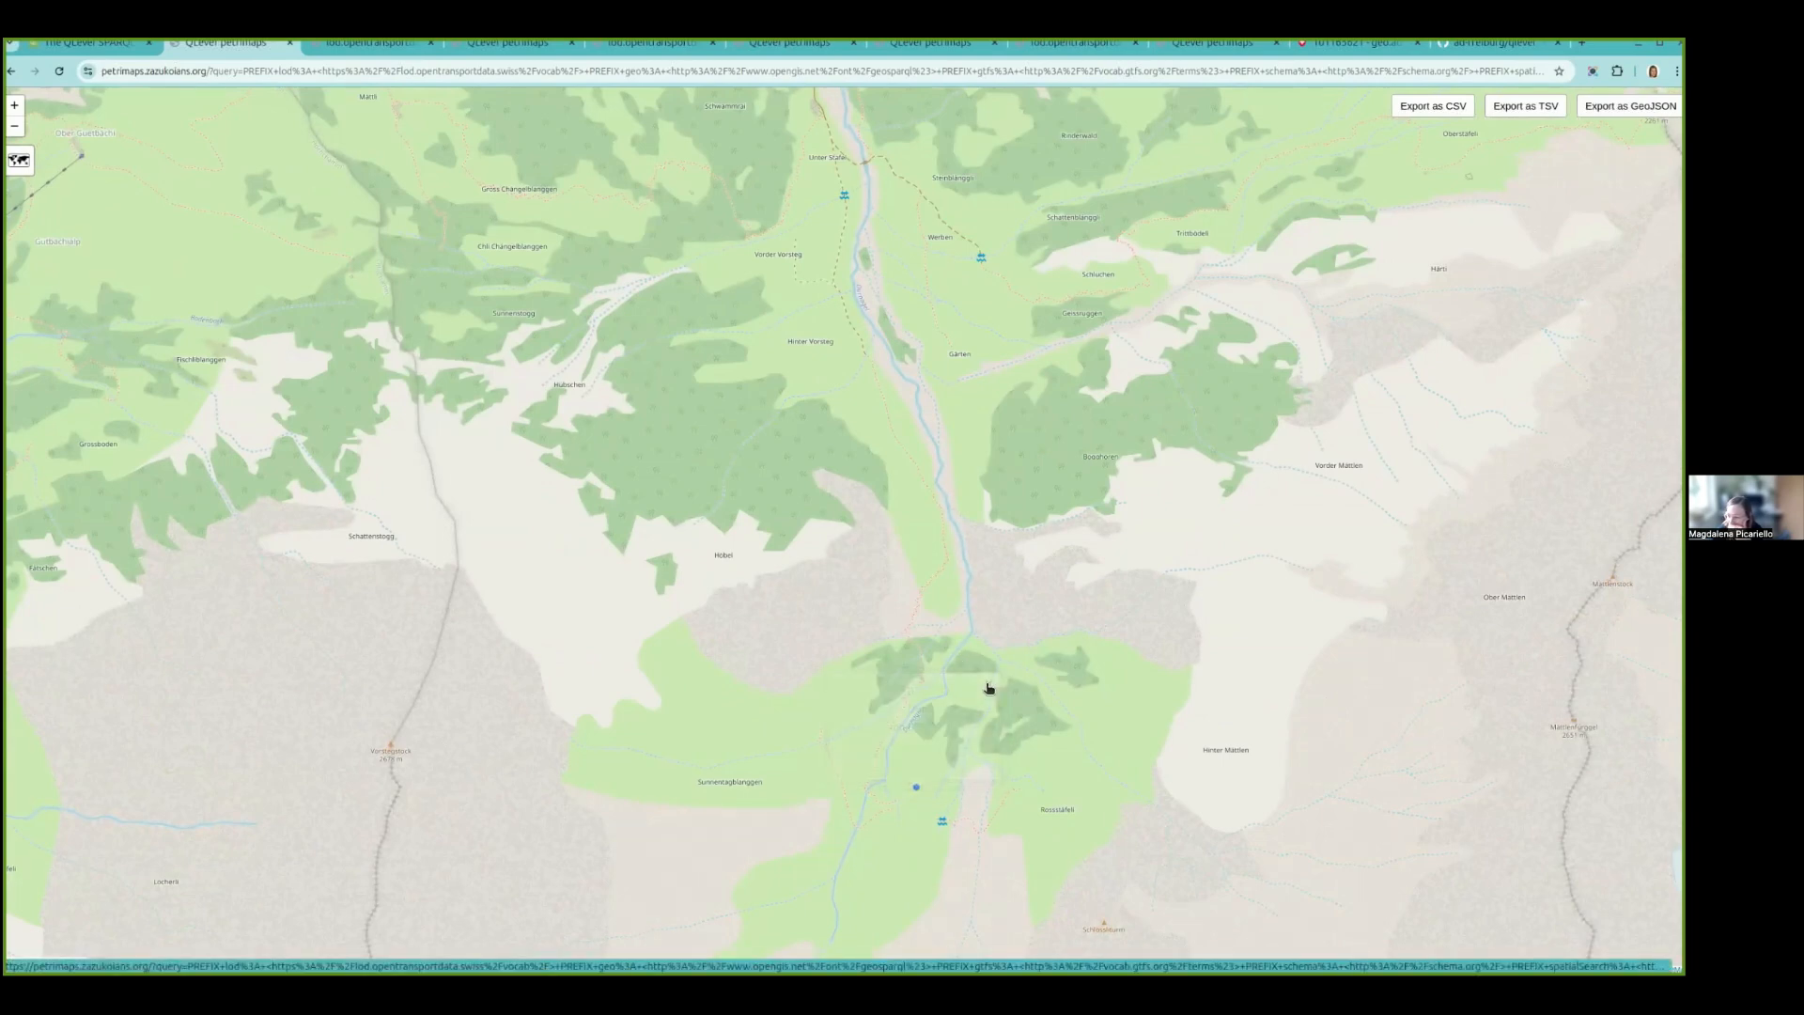
left_click(912, 793)
left_click(988, 687)
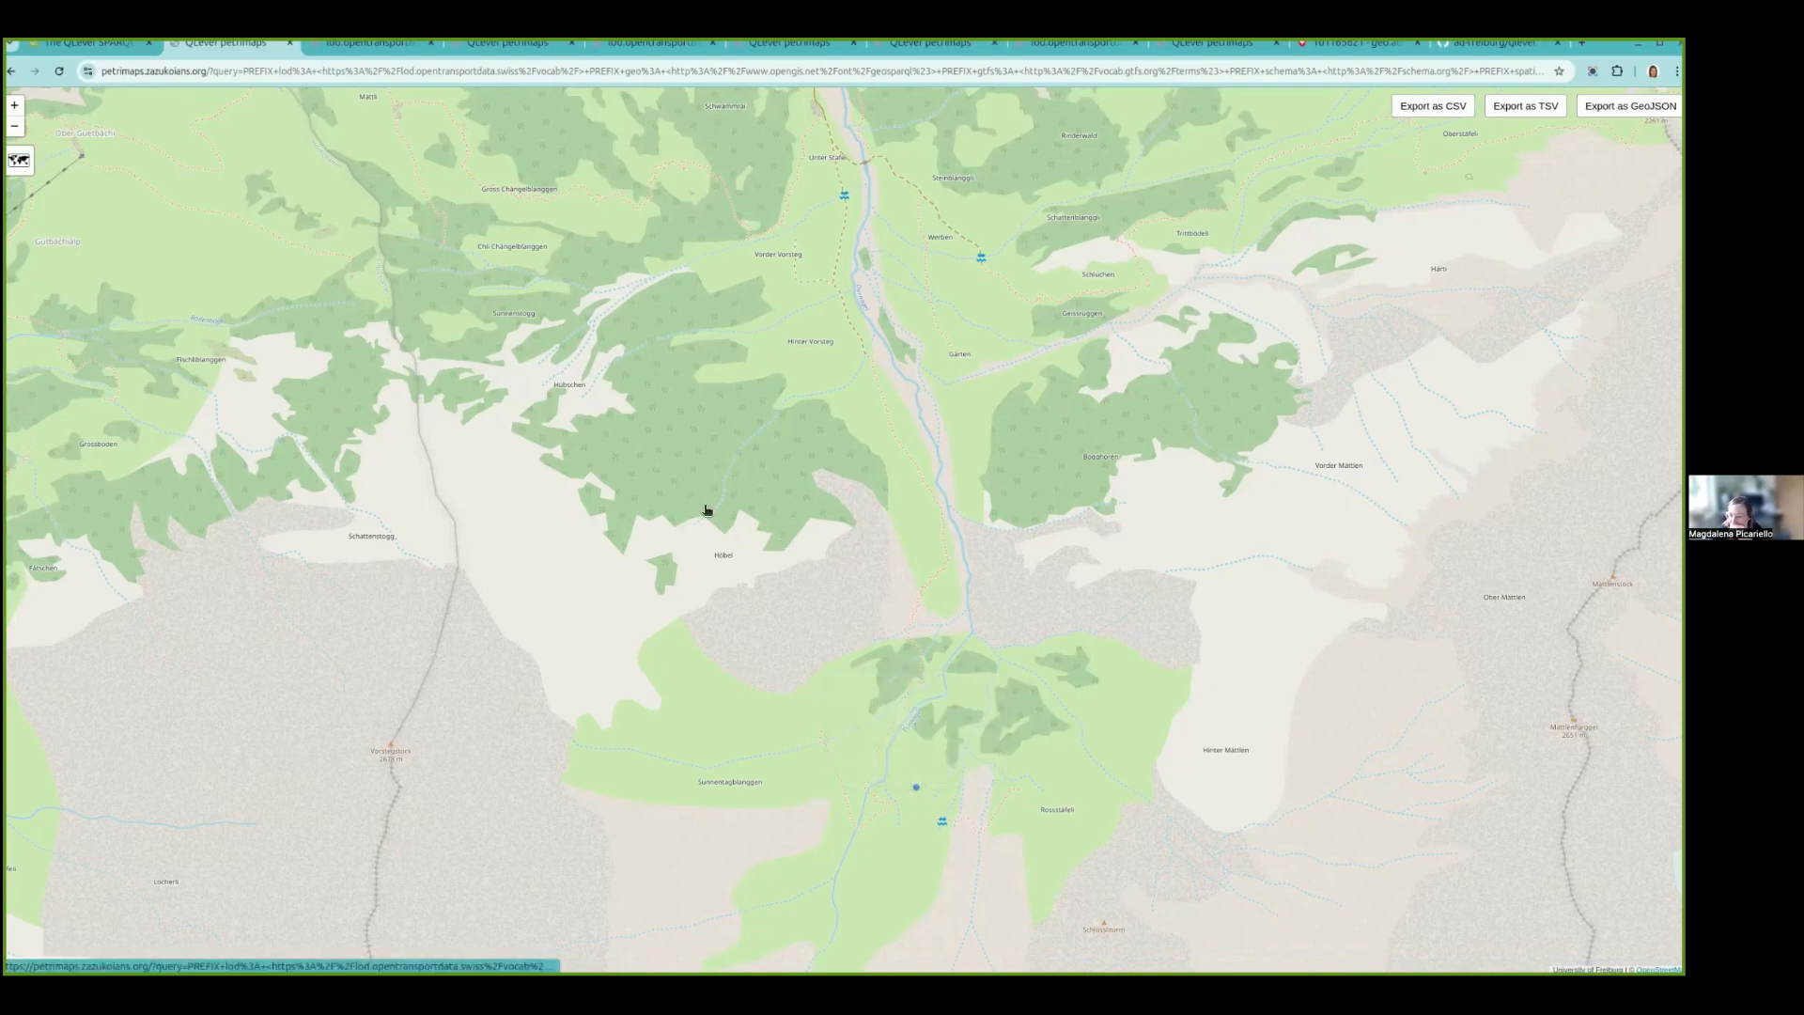
scroll(745, 595, "down", 2)
scroll(745, 595, "down", 2)
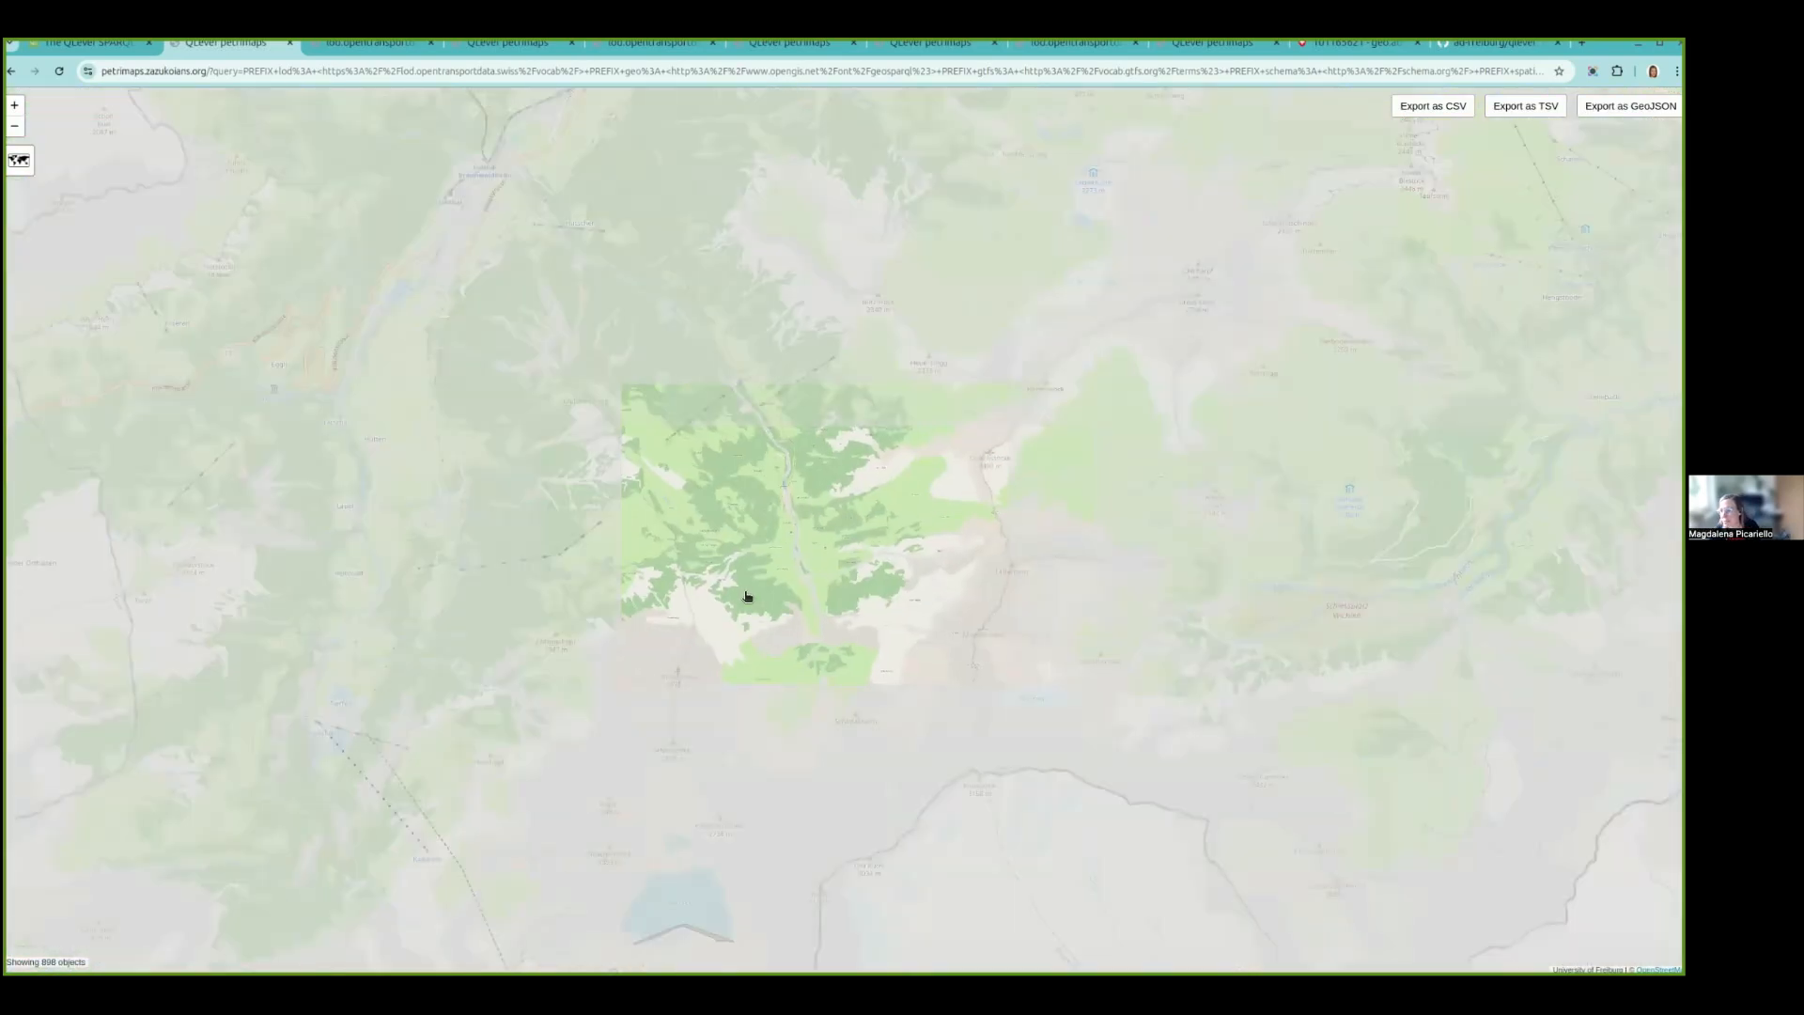
scroll(745, 595, "down", 2)
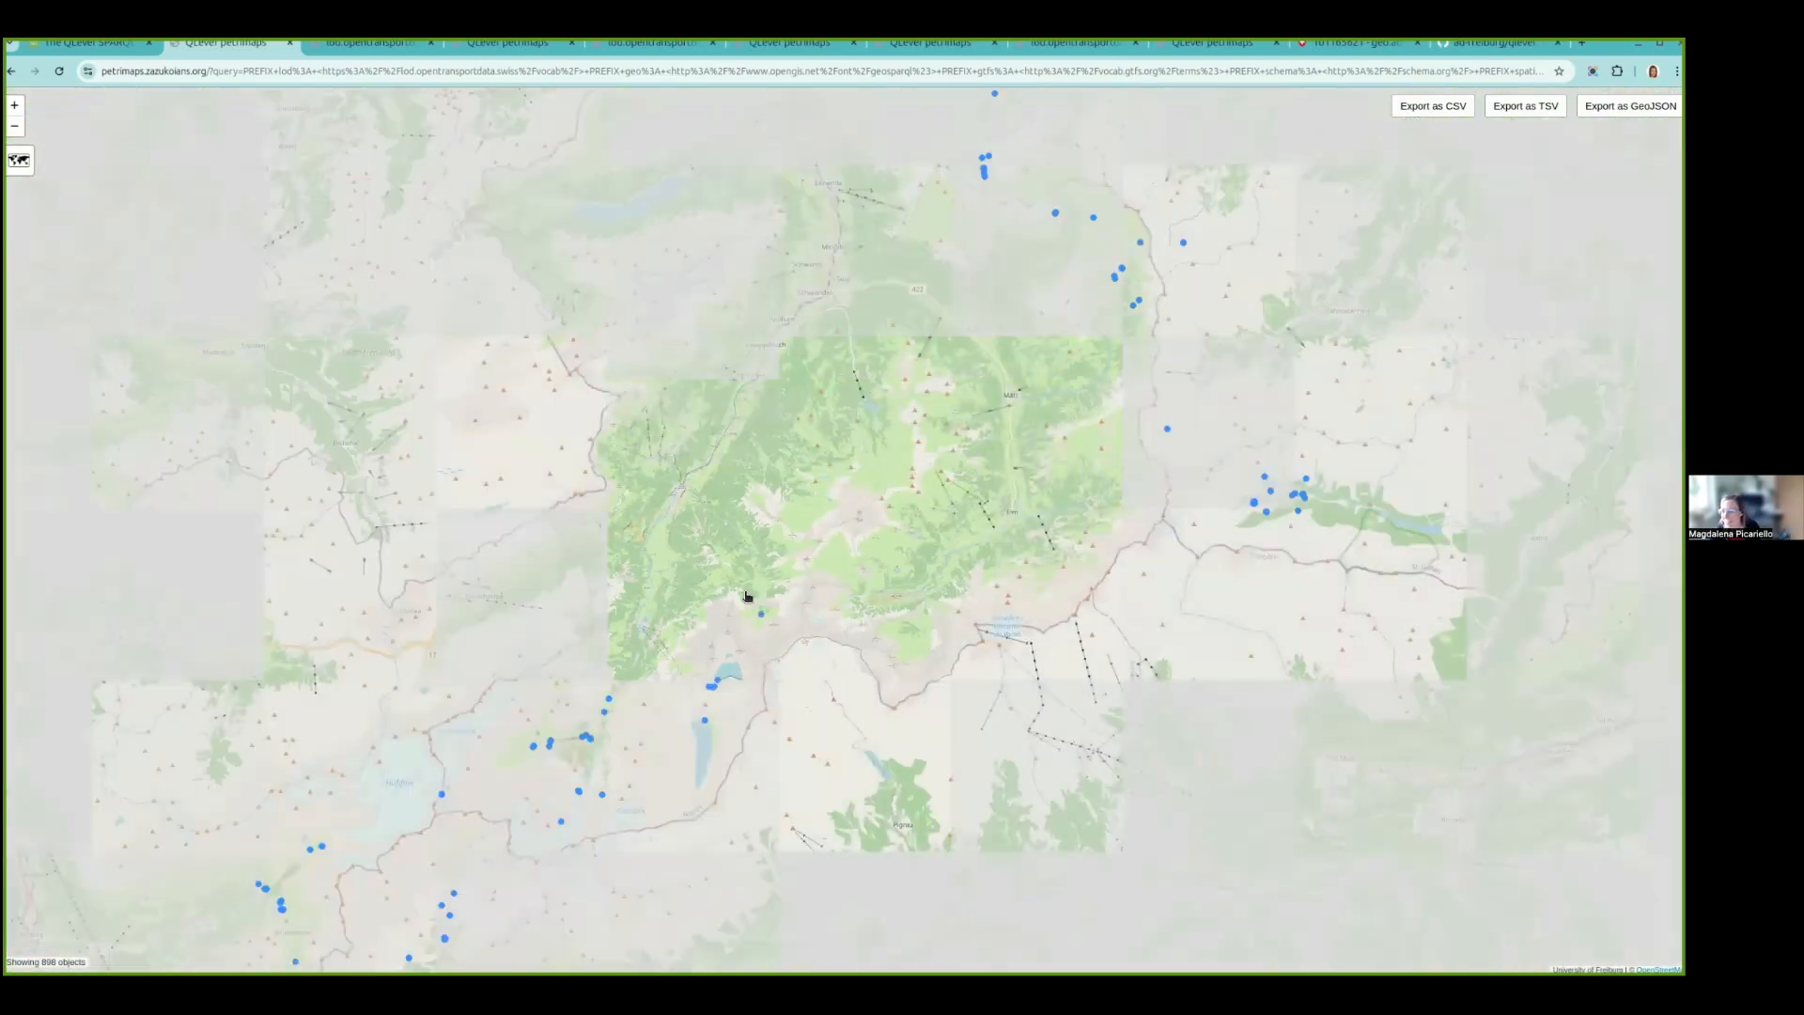
scroll(745, 595, "down", 3)
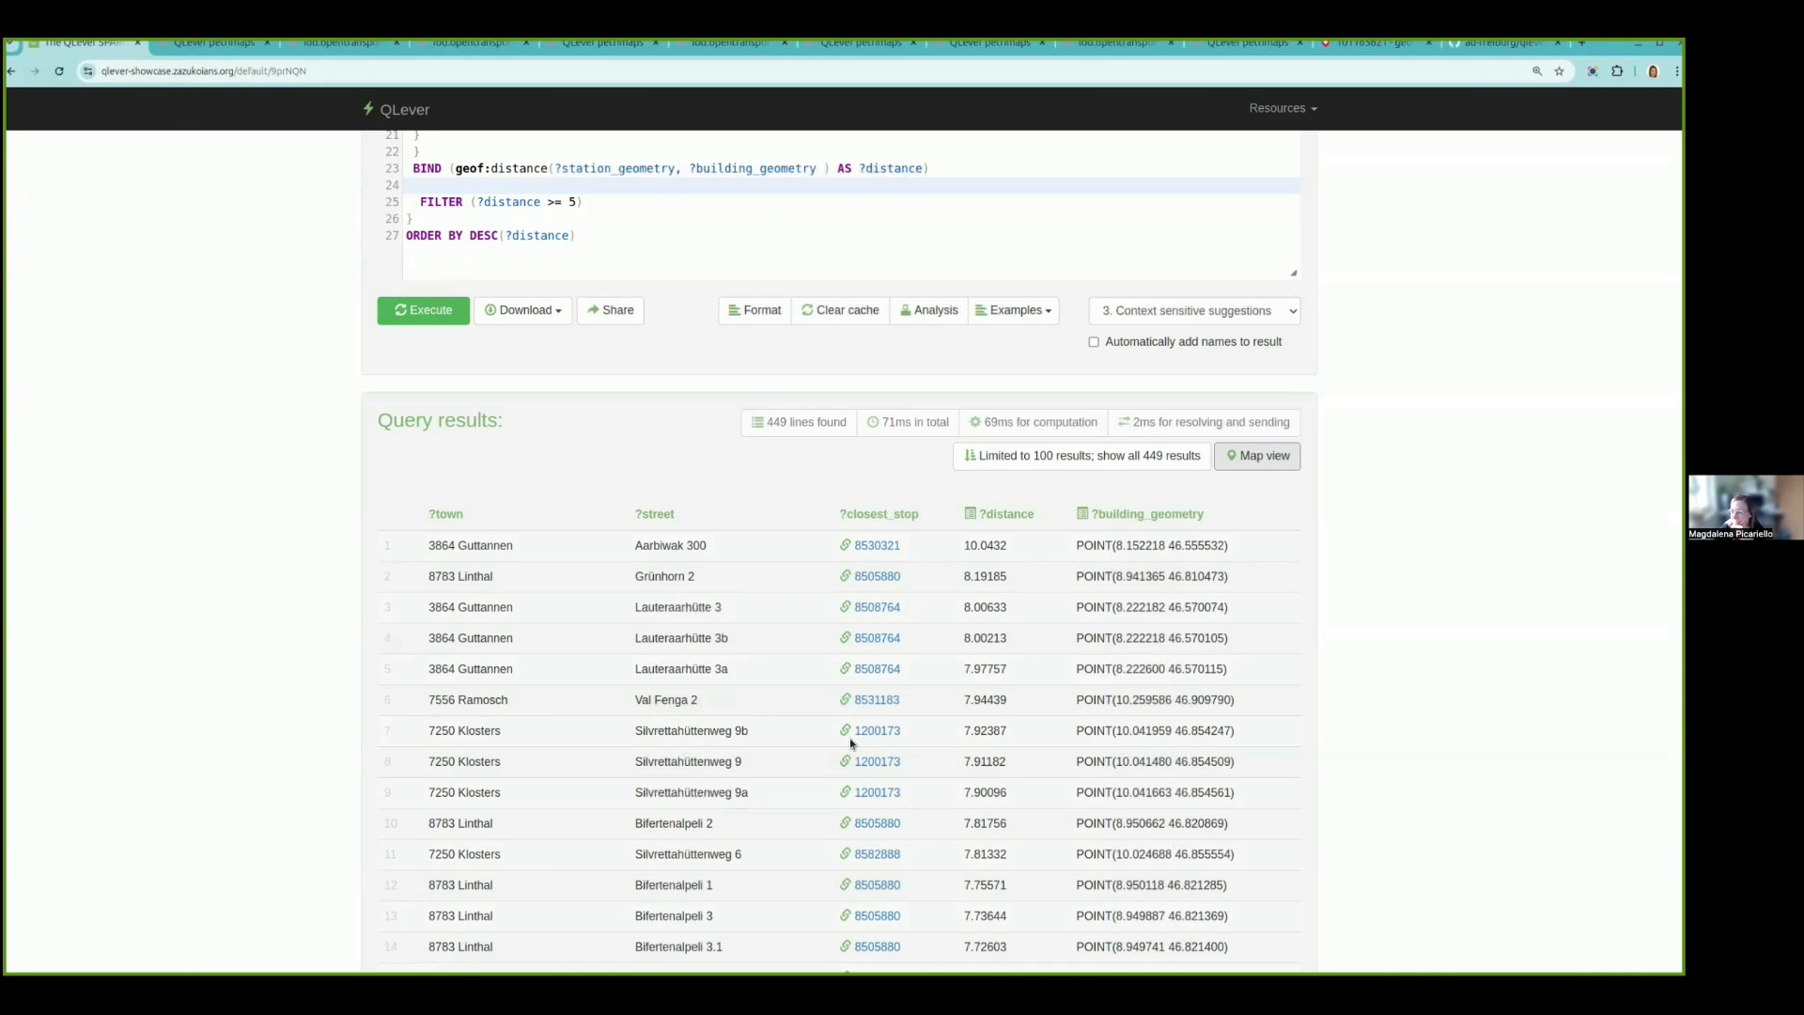
- Return to the QLever query and insert an empty line between the SELECT ... WHERE line and the ?building pattern
scroll(849, 736, "up", 4)
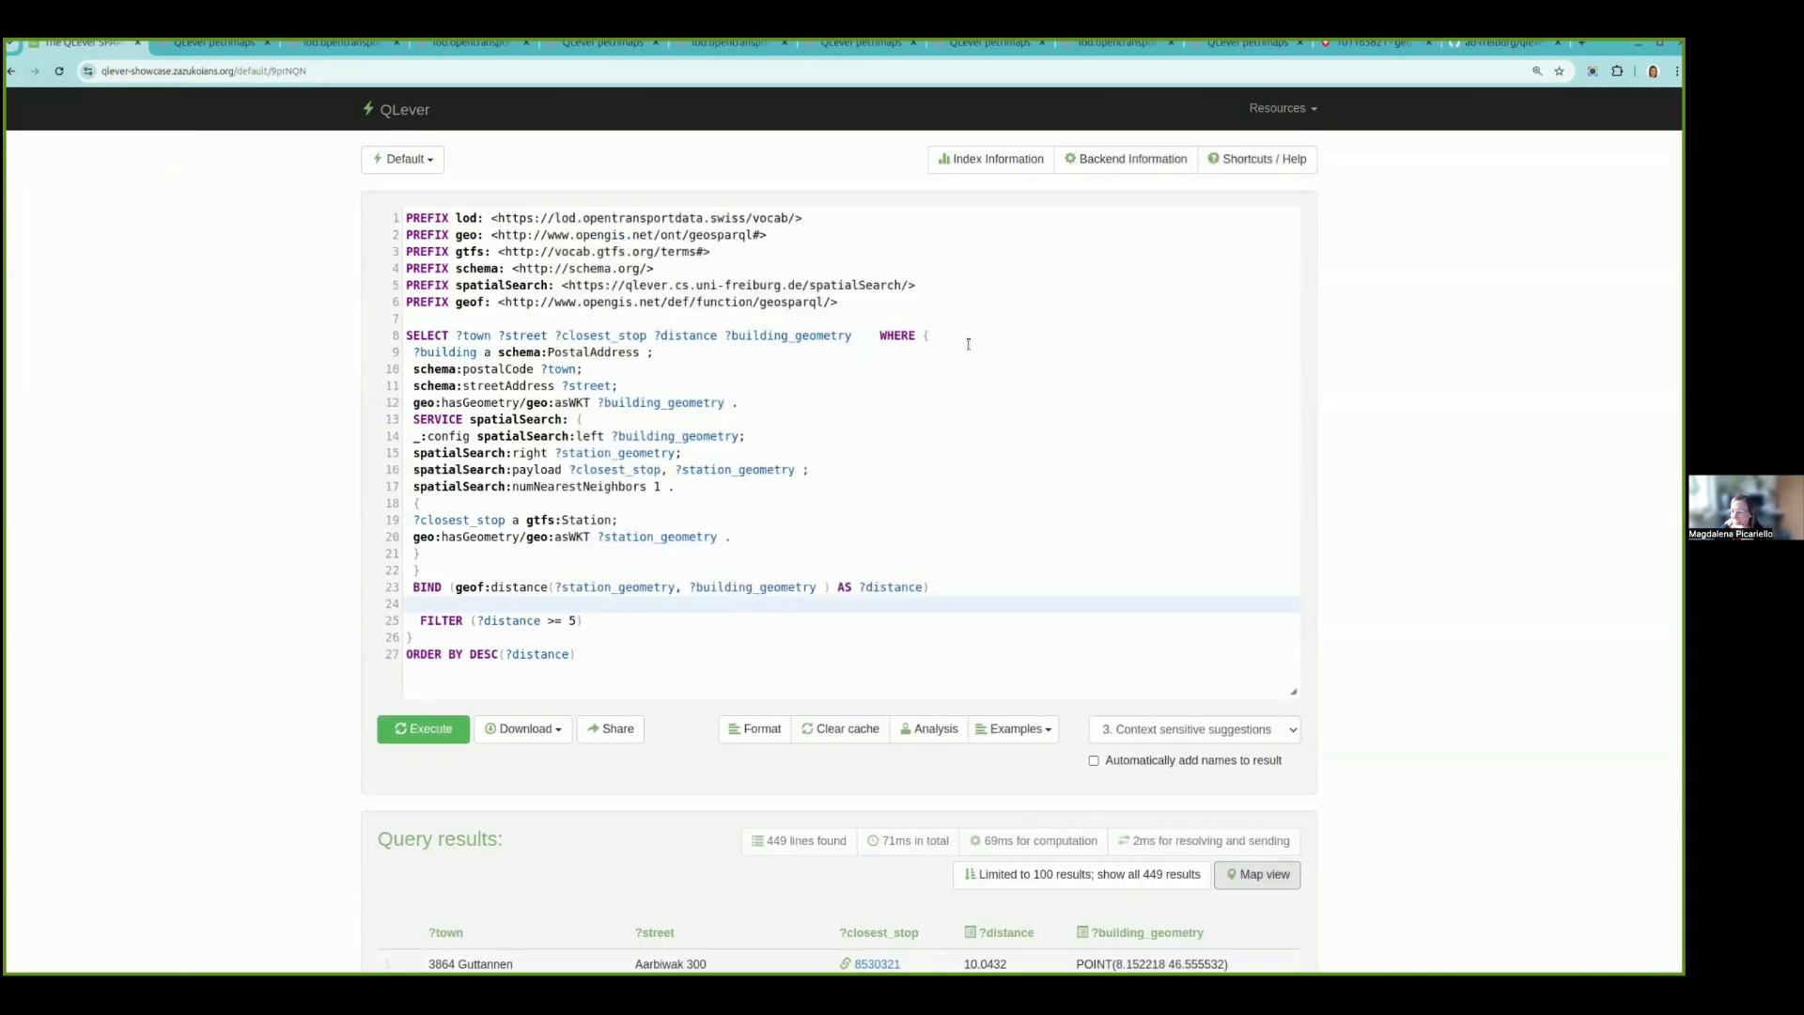
left_click(963, 338)
key("Return")
left_click(962, 440)
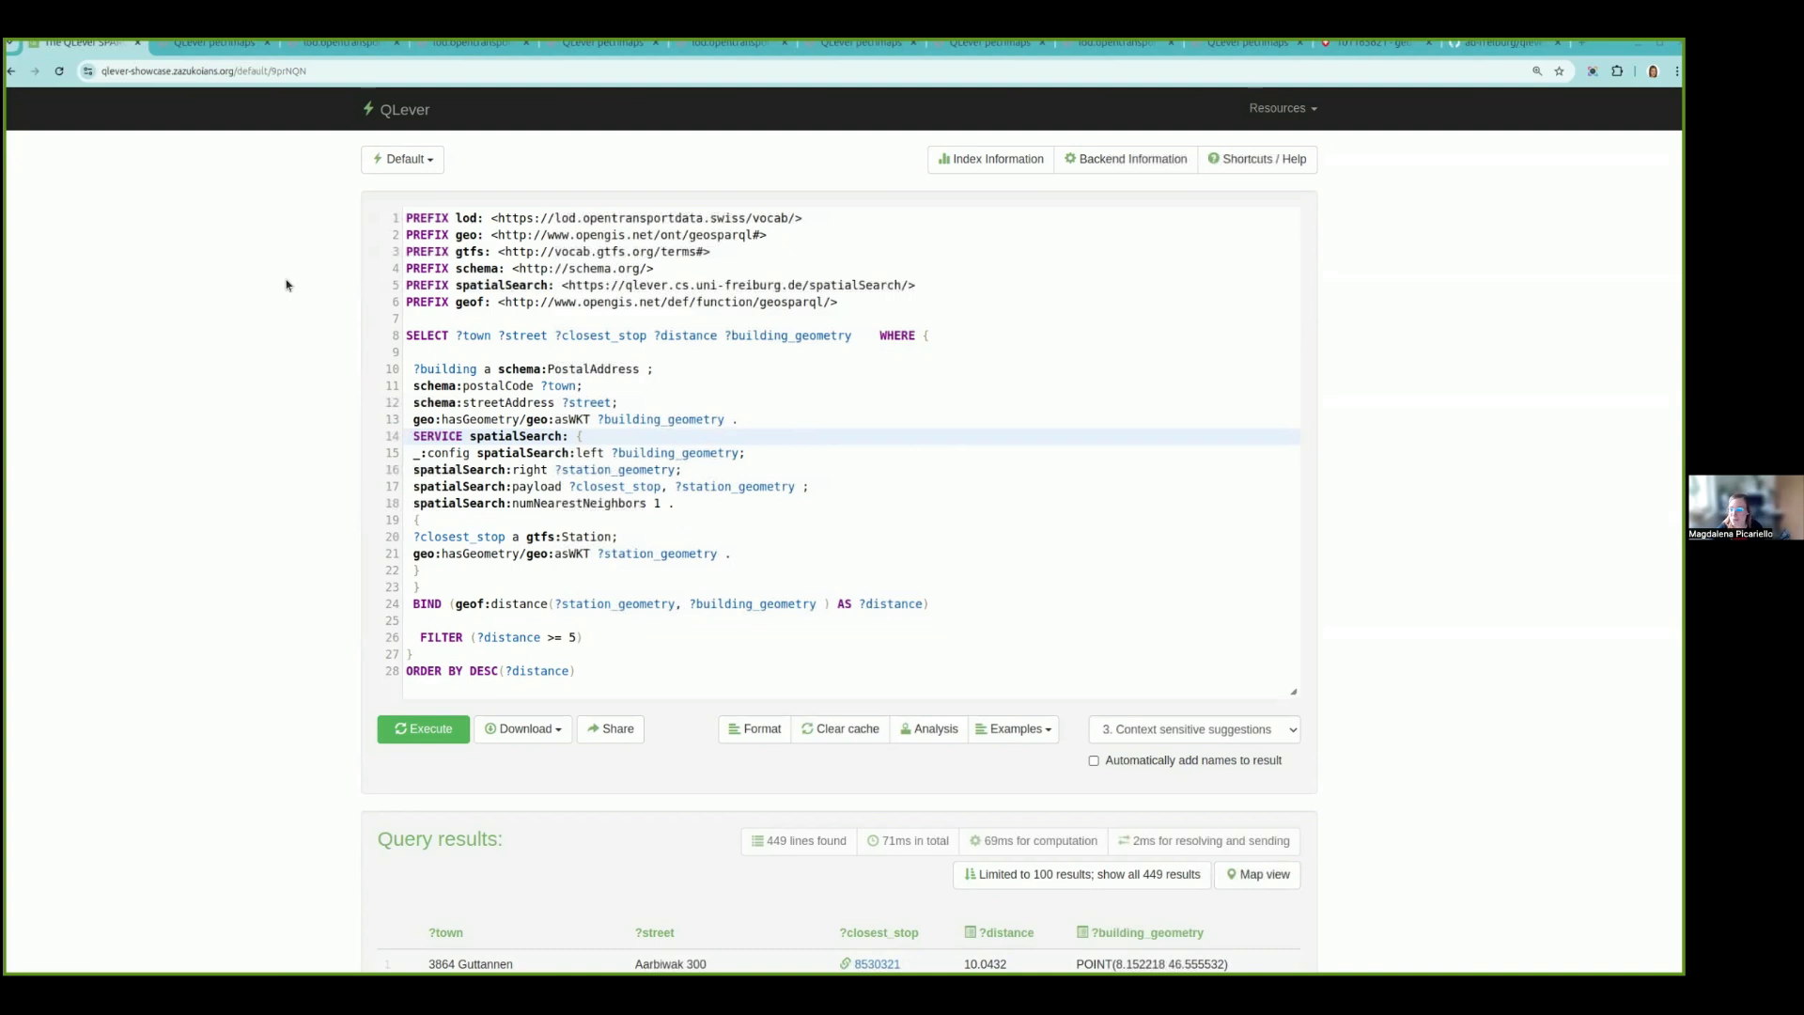
left_click(894, 580)
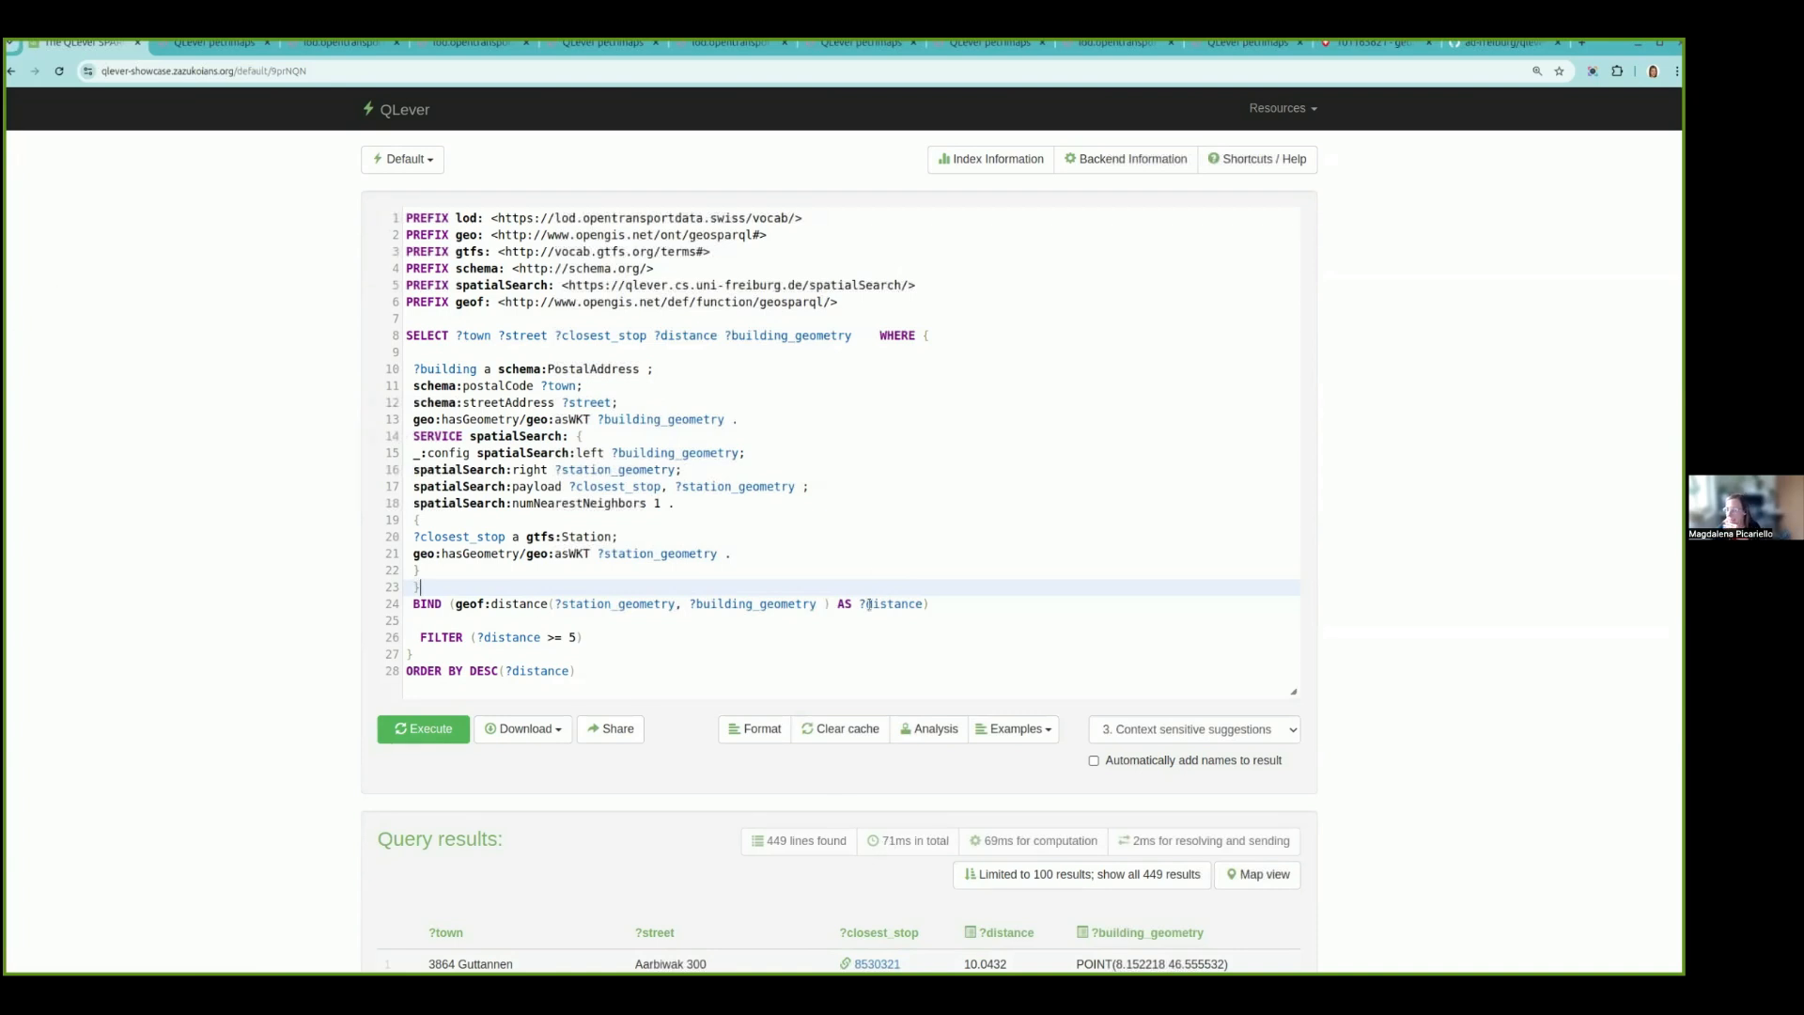
- Show the knowledge base index information, examine the number of triples and the other statistics, and hide it again
left_click(980, 162)
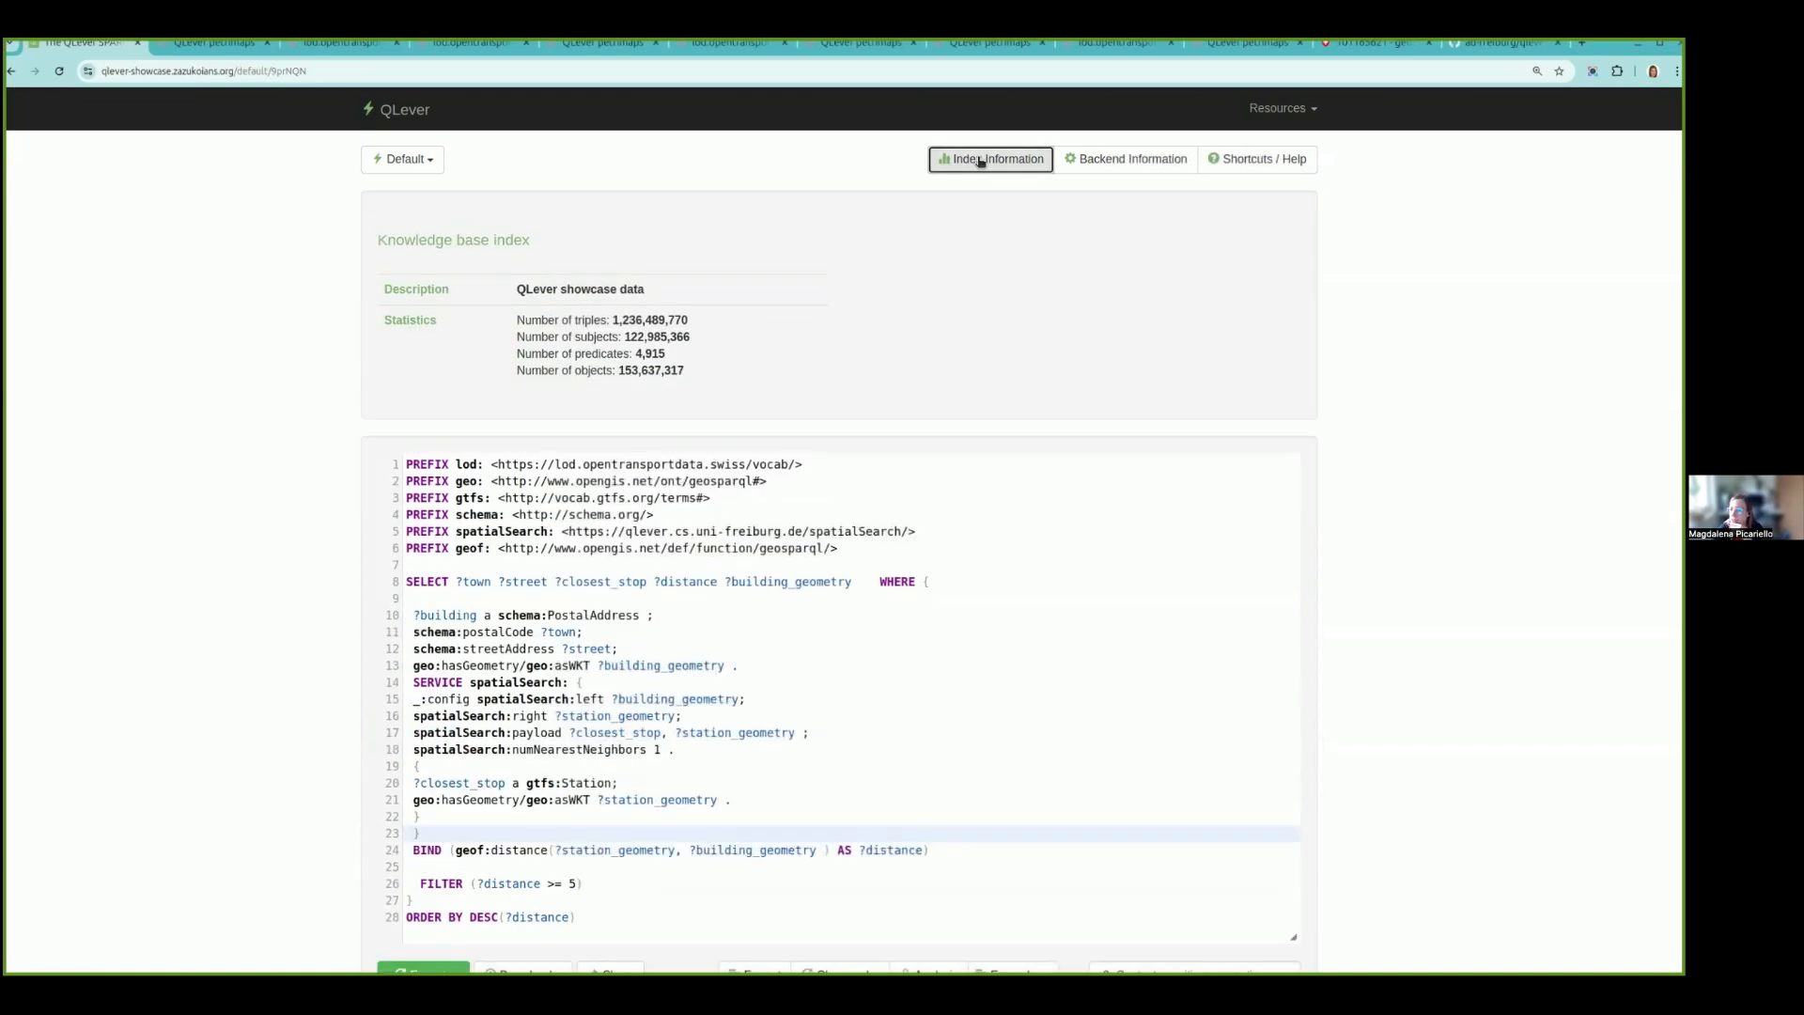
left_click(616, 321)
mouse_move(615, 320)
left_mouse_down()
mouse_move(659, 321)
mouse_move(644, 322)
left_mouse_up()
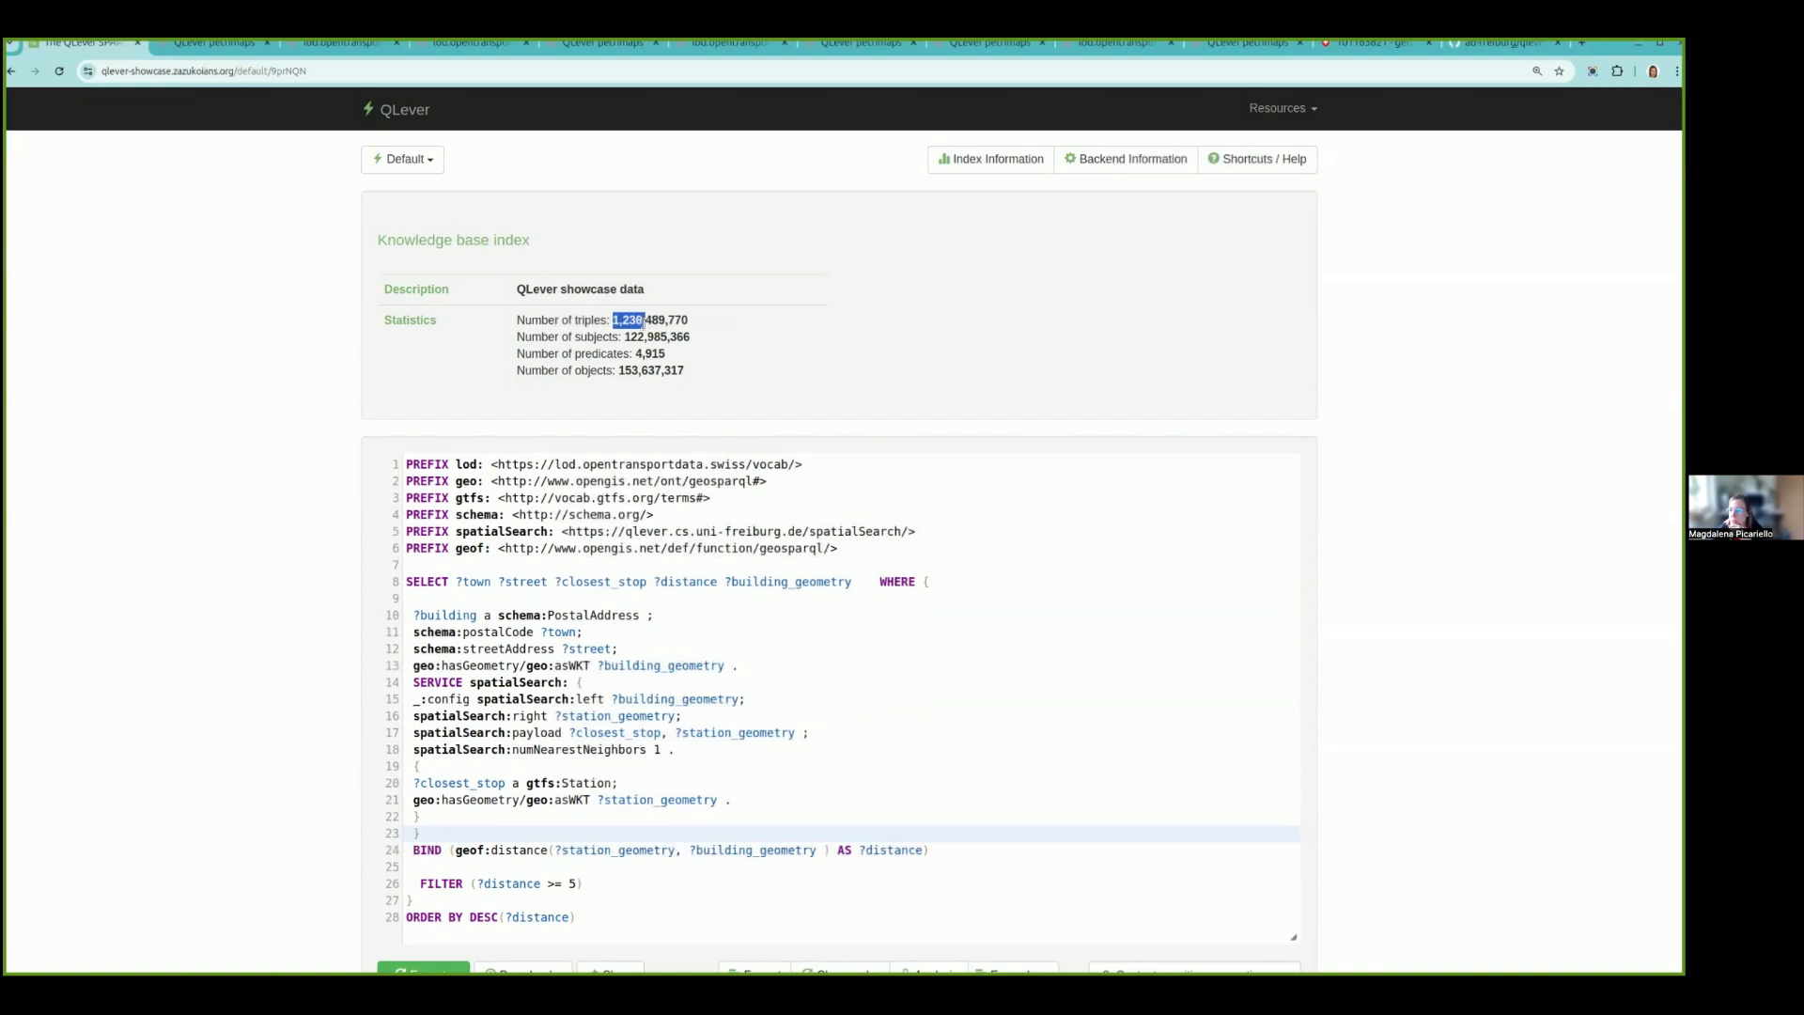
left_click_drag(645, 321, 721, 326)
left_click(718, 340)
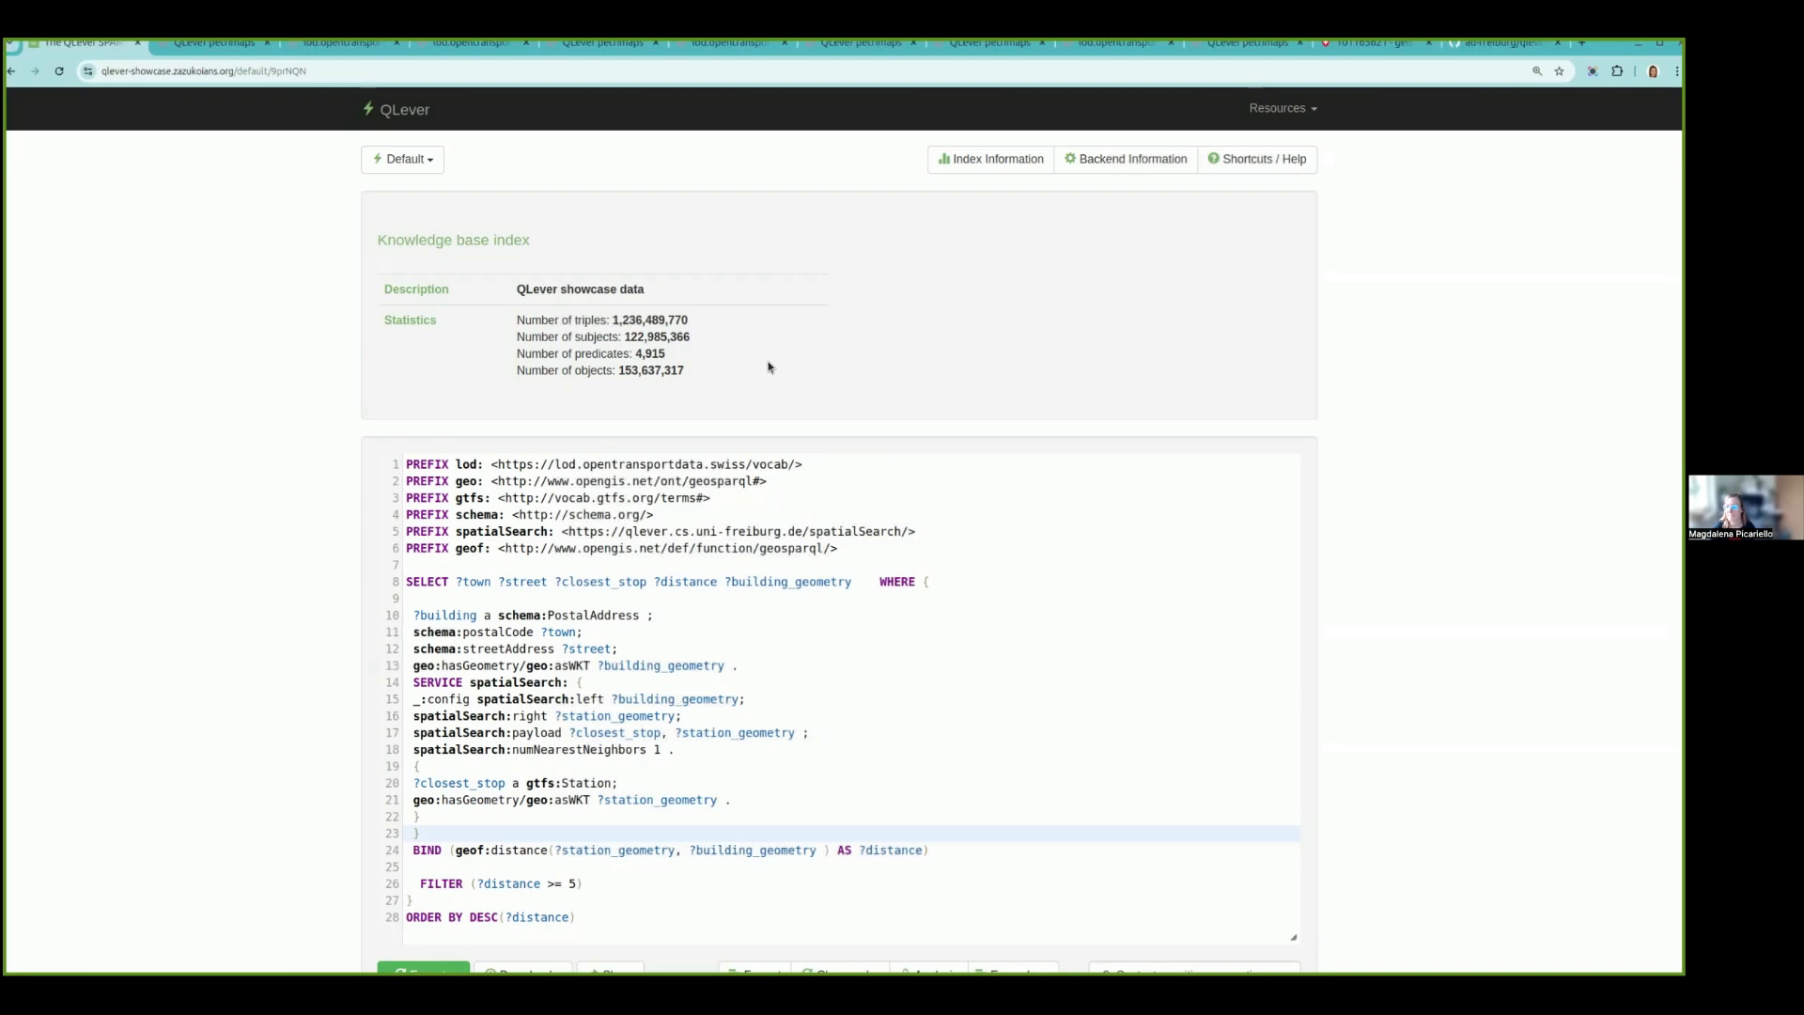
scroll(769, 366, "down", 1)
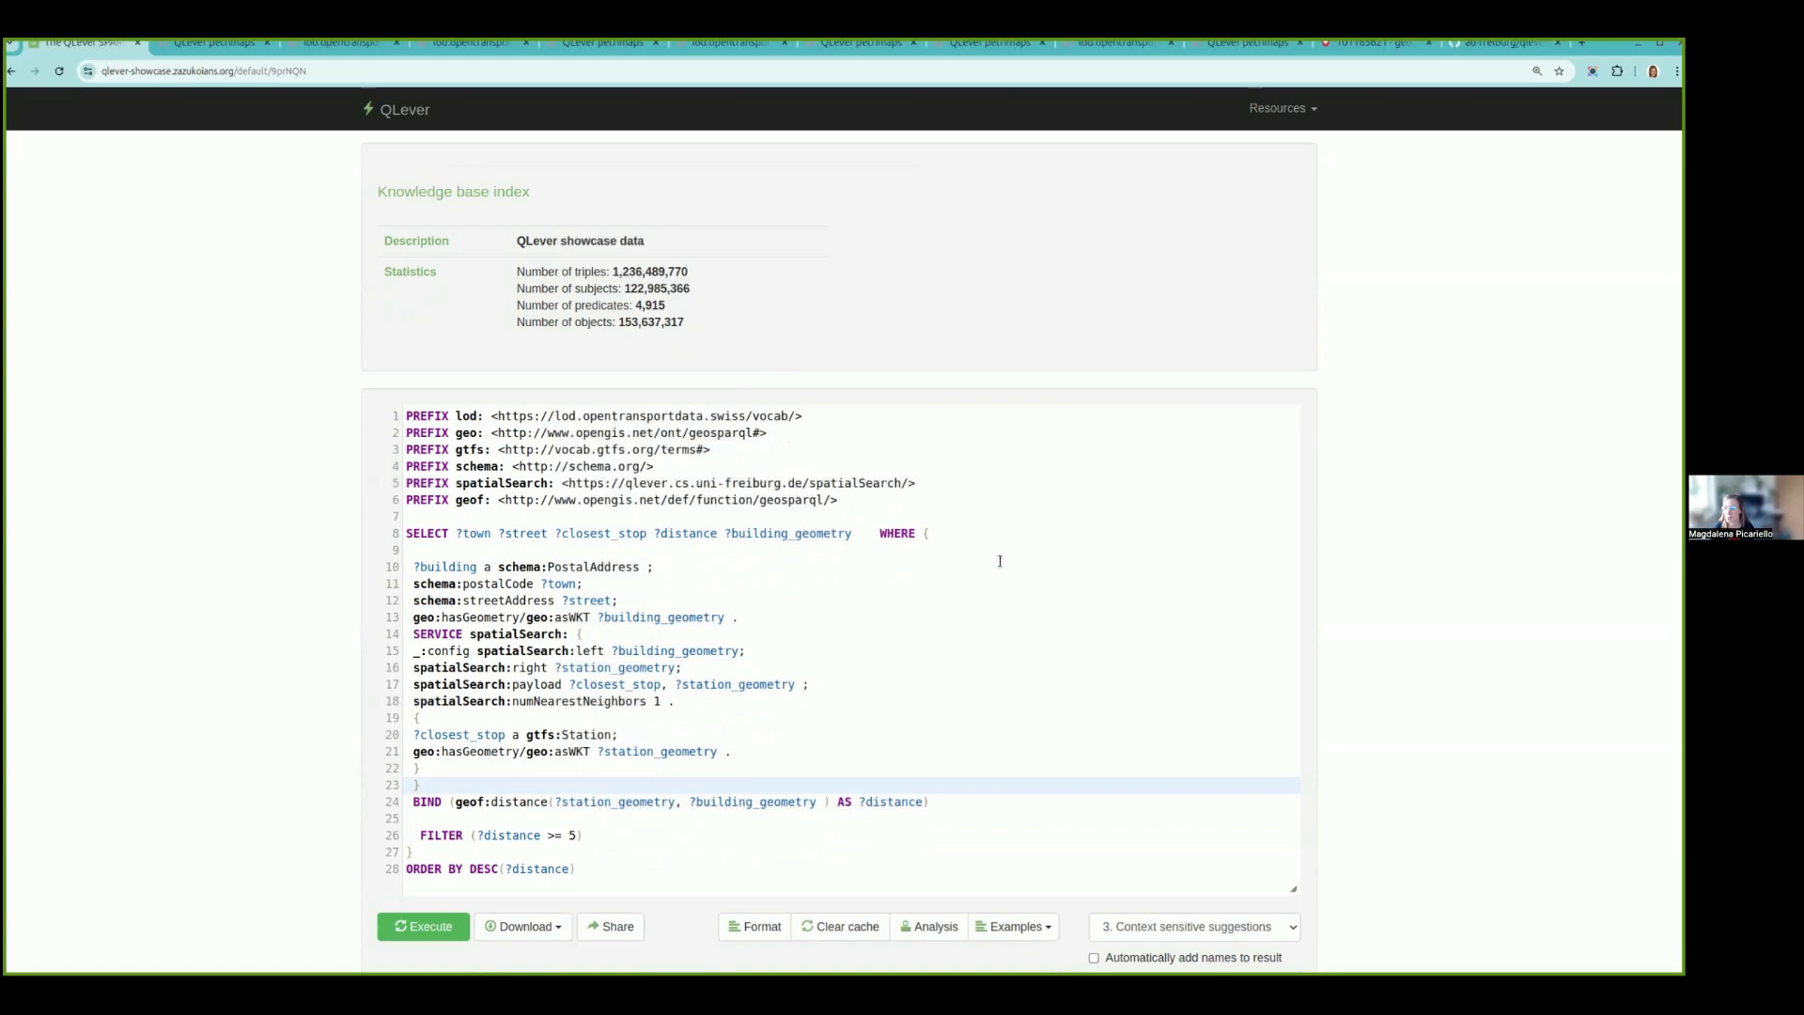
scroll(1000, 561, "up", 1)
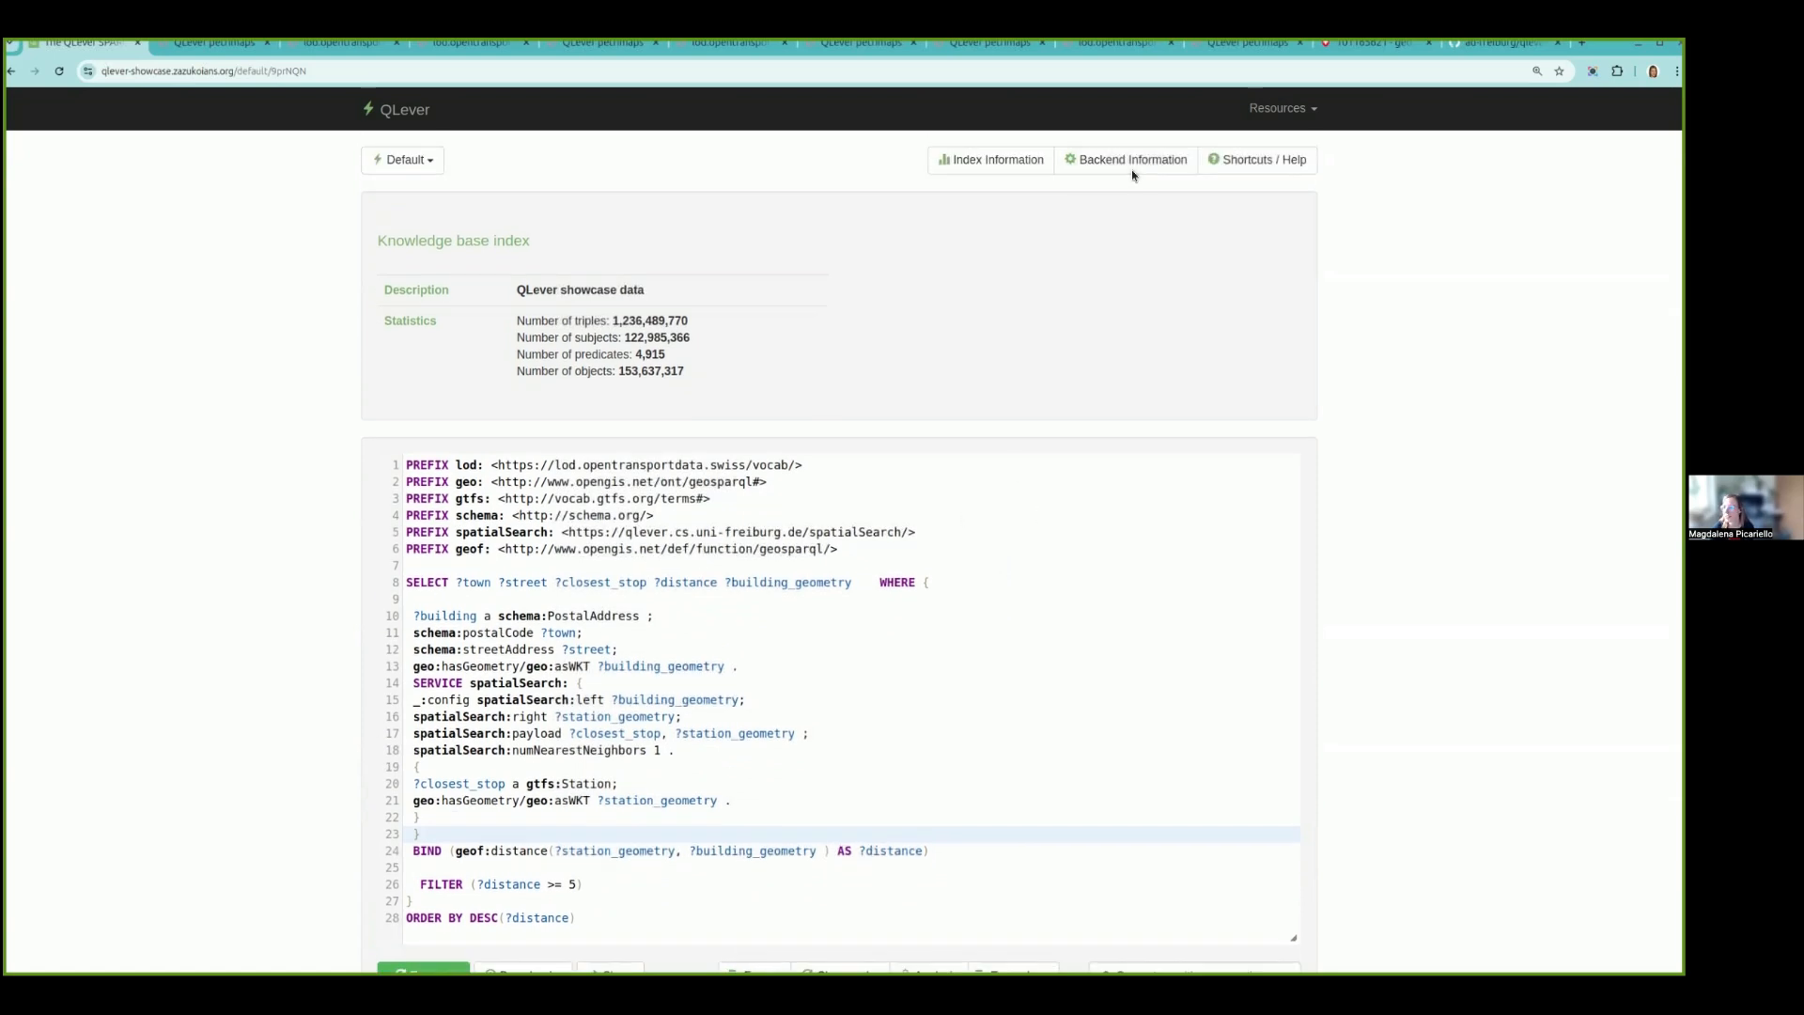
left_click(982, 167)
- Open the query analysis and examine the ORDER BY and FILTER nodes at the head of the execution tree
scroll(1083, 510, "down", 3)
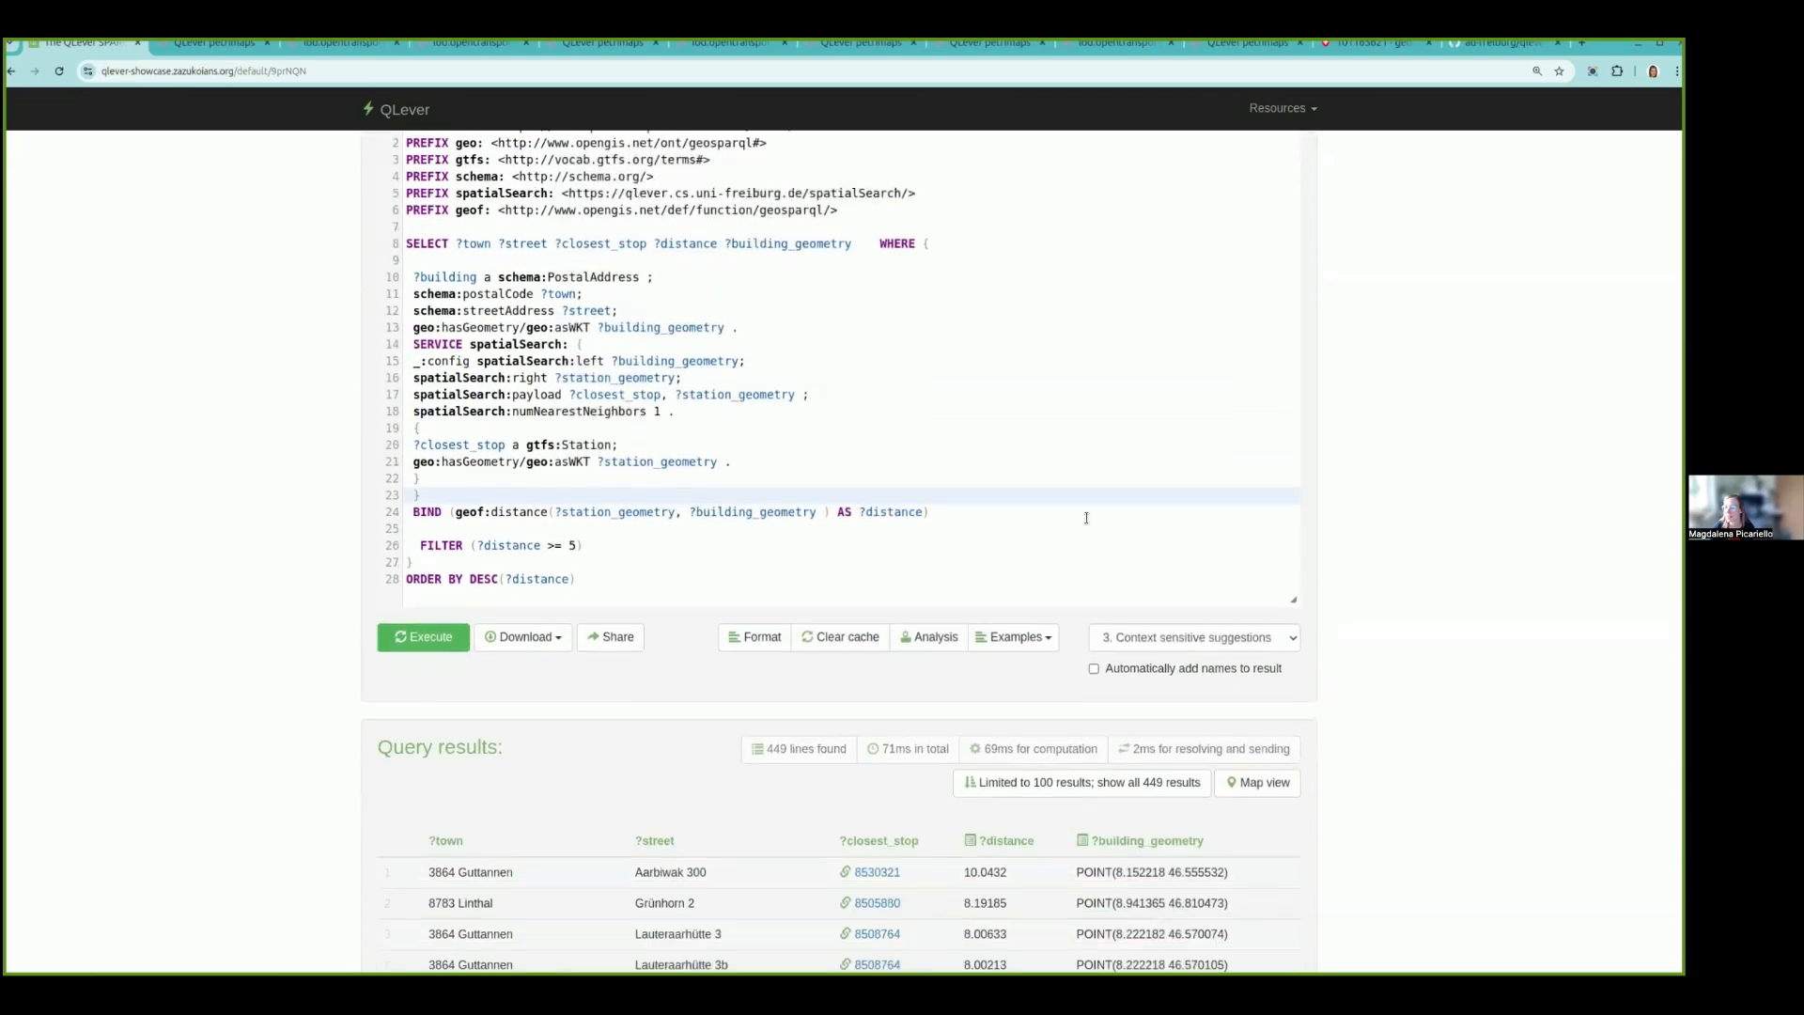
left_click(929, 579)
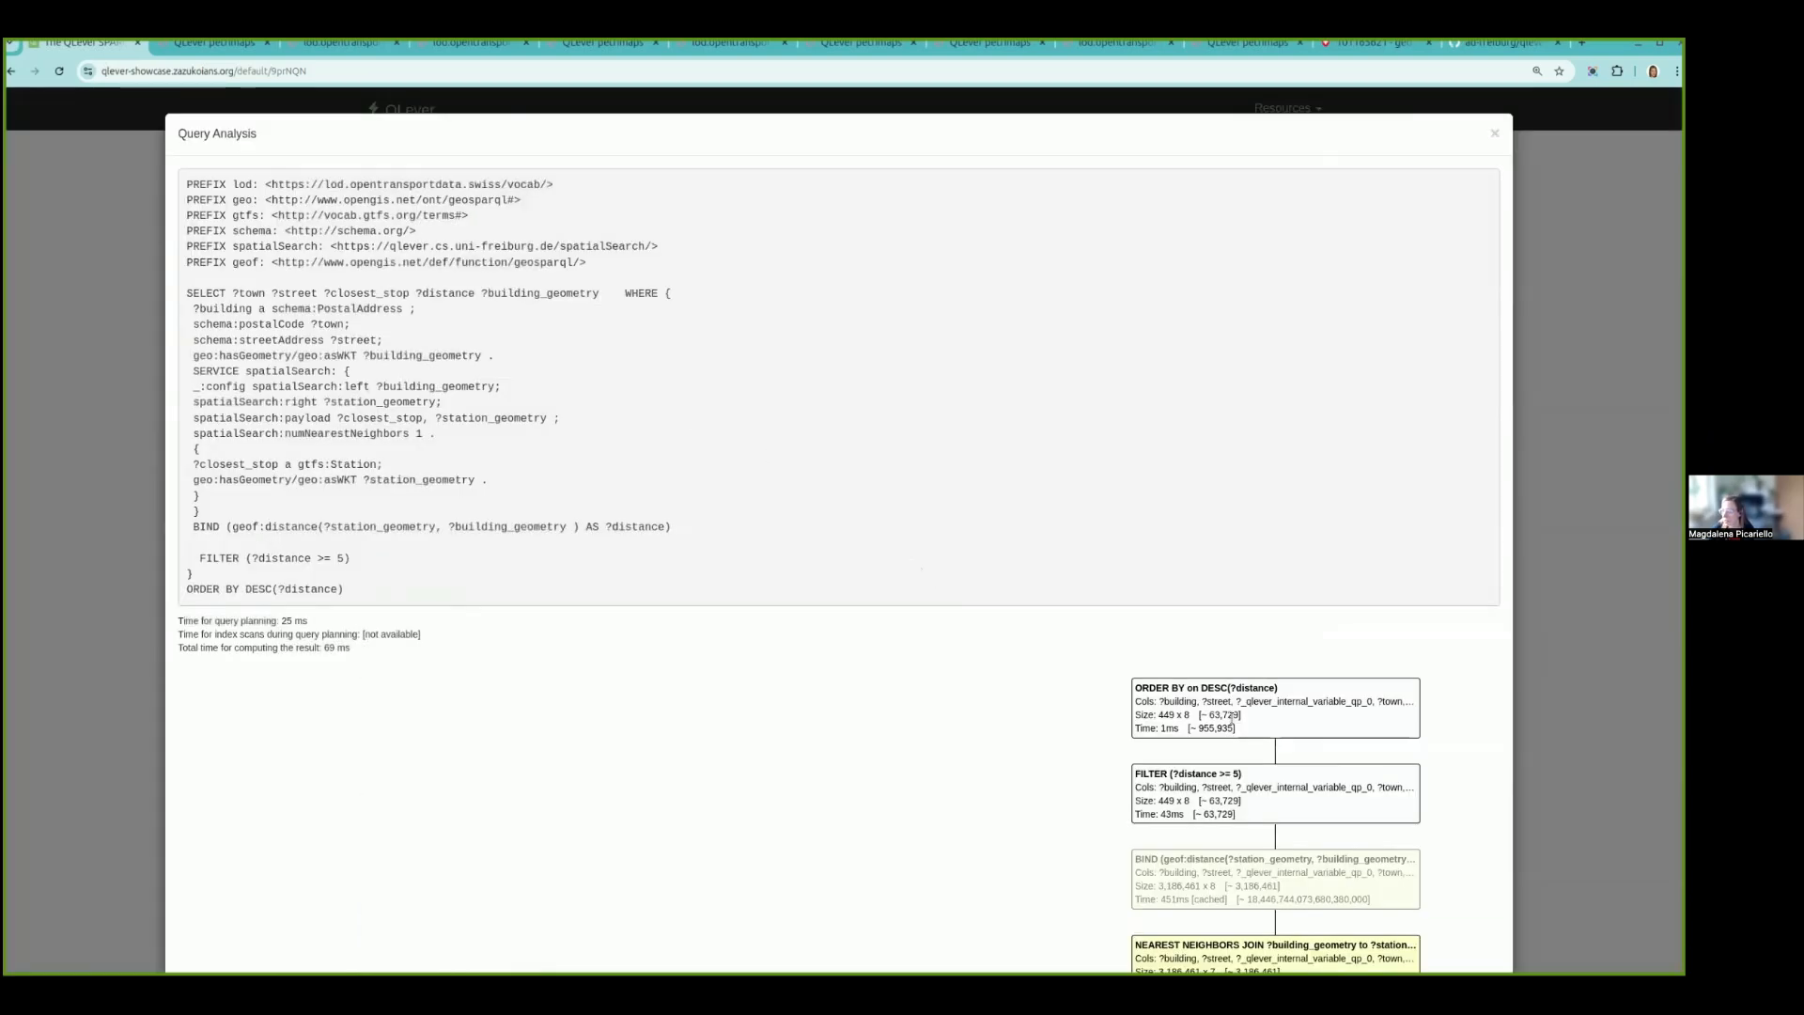
scroll(1228, 728, "down", 3)
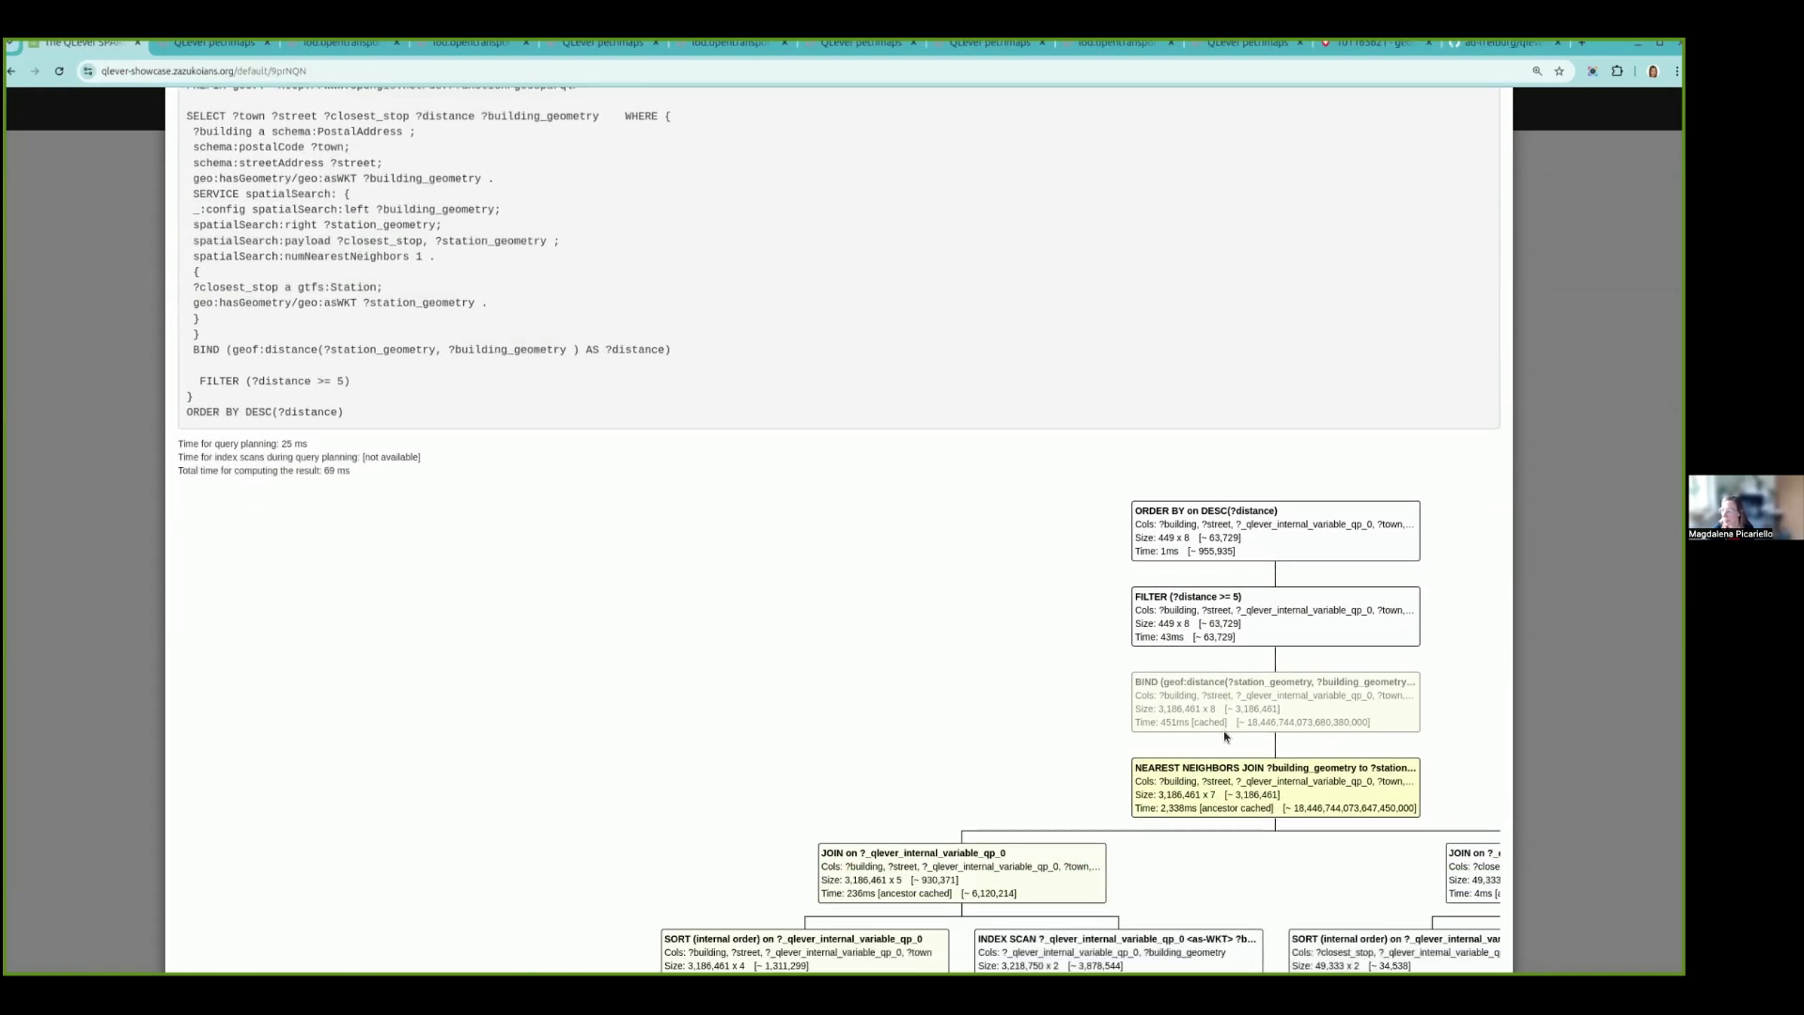
scroll(1225, 737, "down", 1)
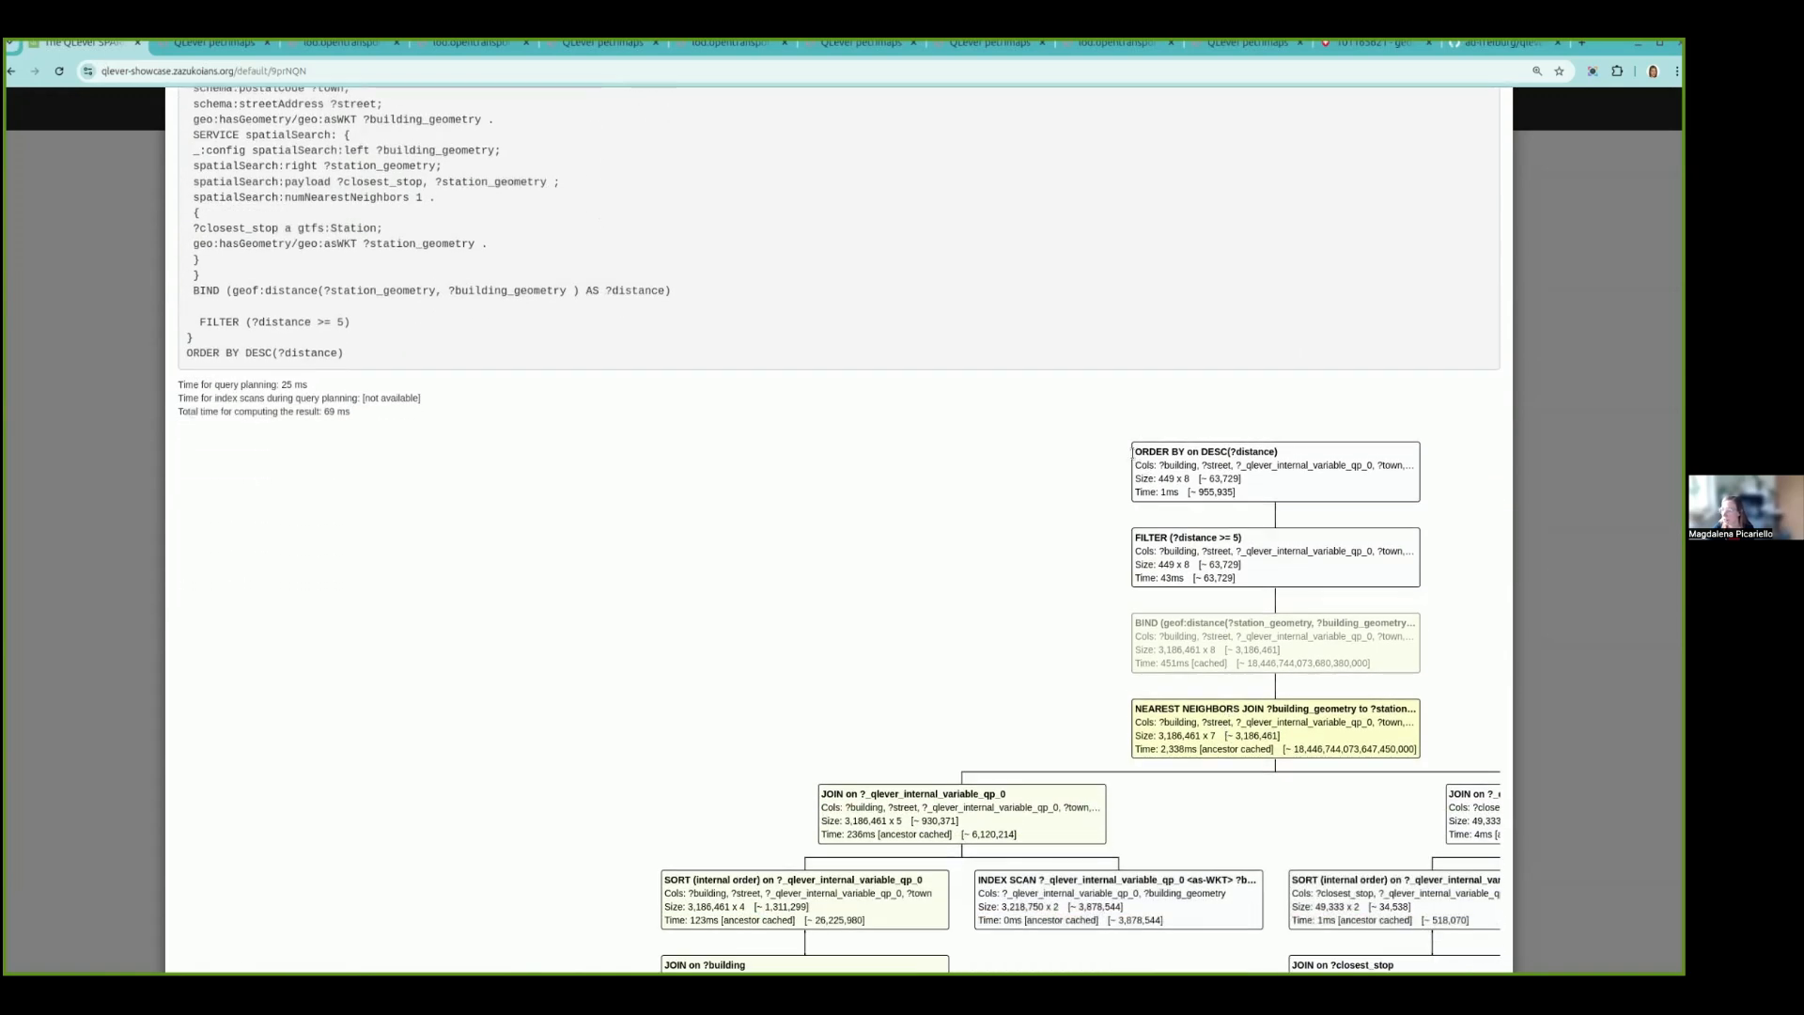
left_click_drag(1132, 451, 1259, 499)
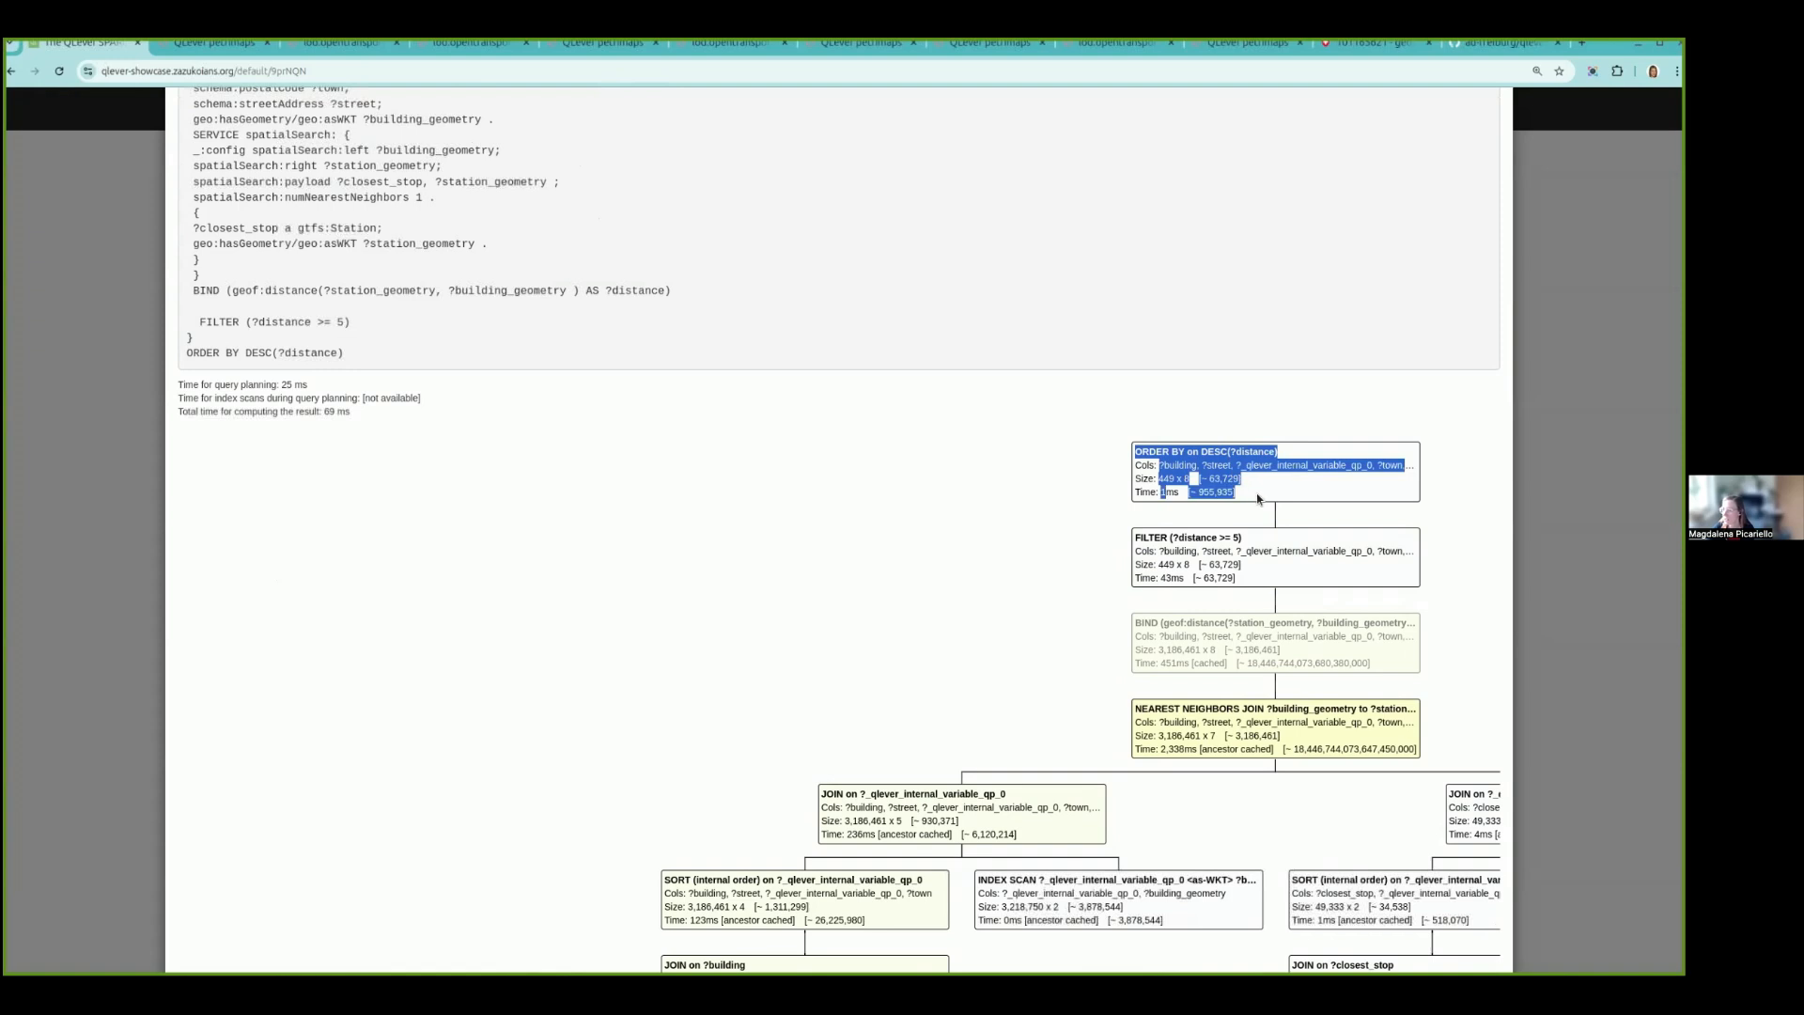
left_click(1251, 576)
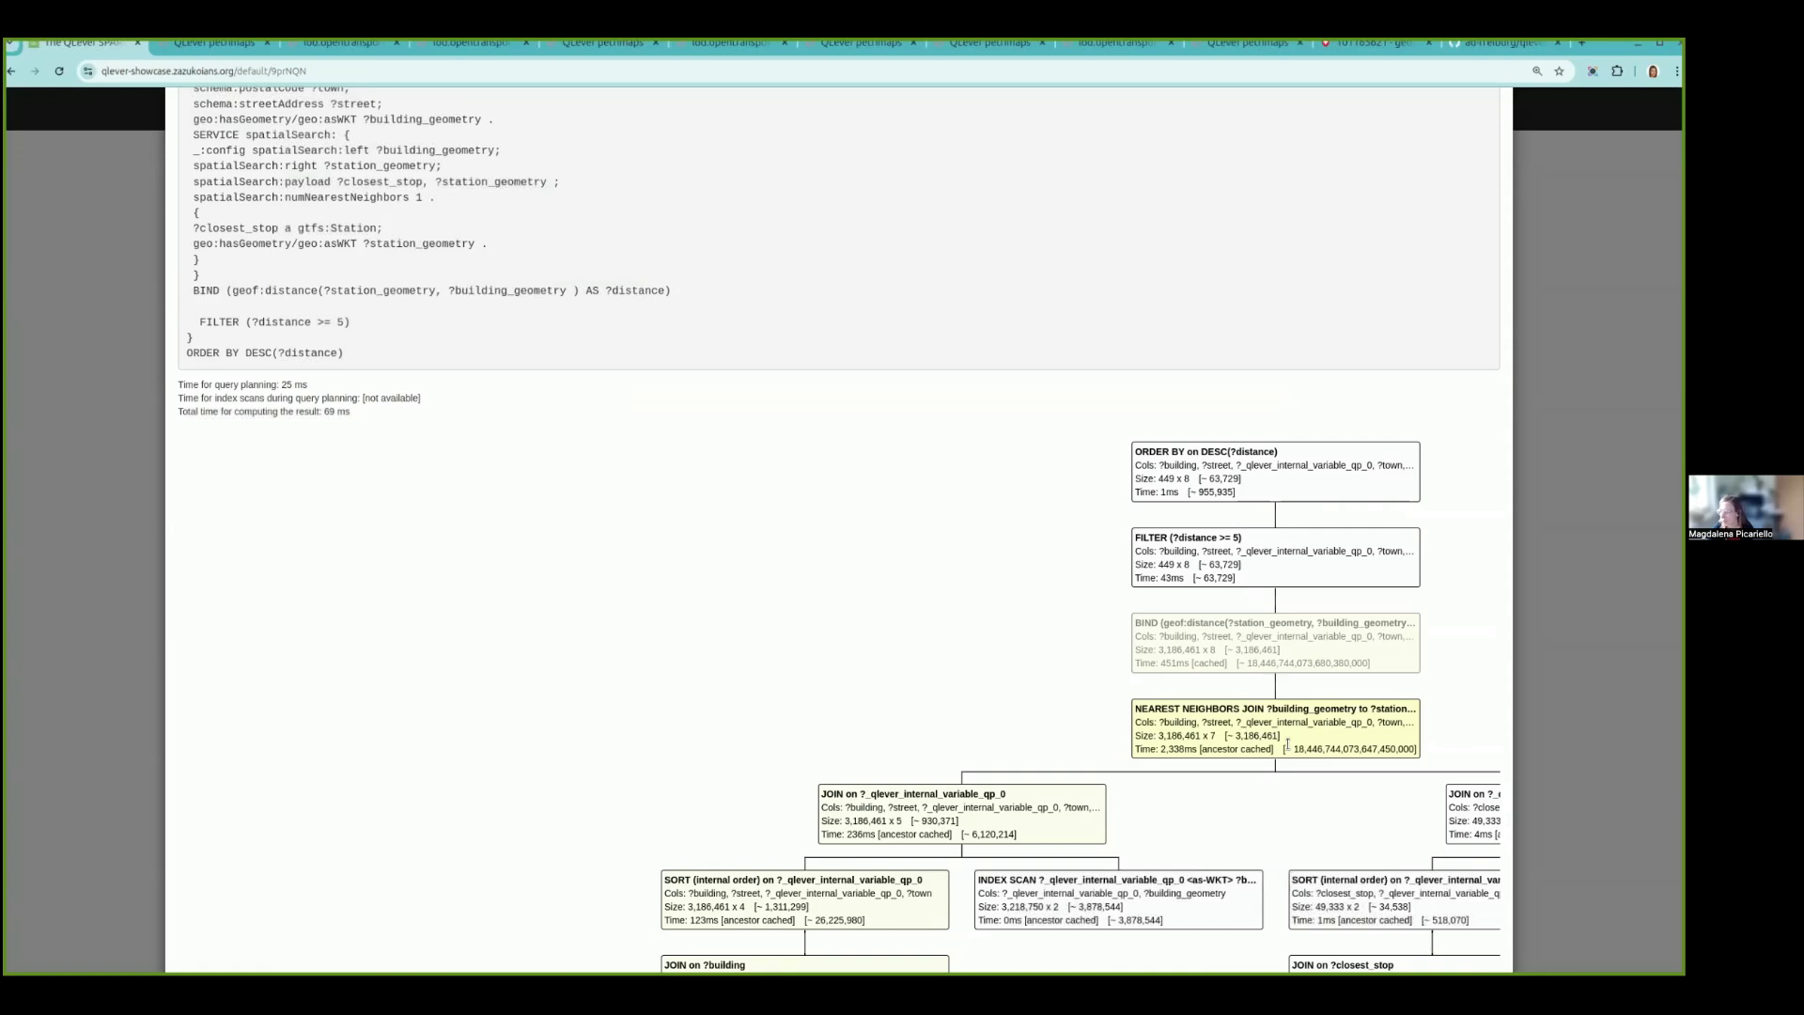
- Examine the nearest neighbors join, the lower joins and the index scans in the execution tree, and close the analysis
scroll(1278, 738, "down", 2)
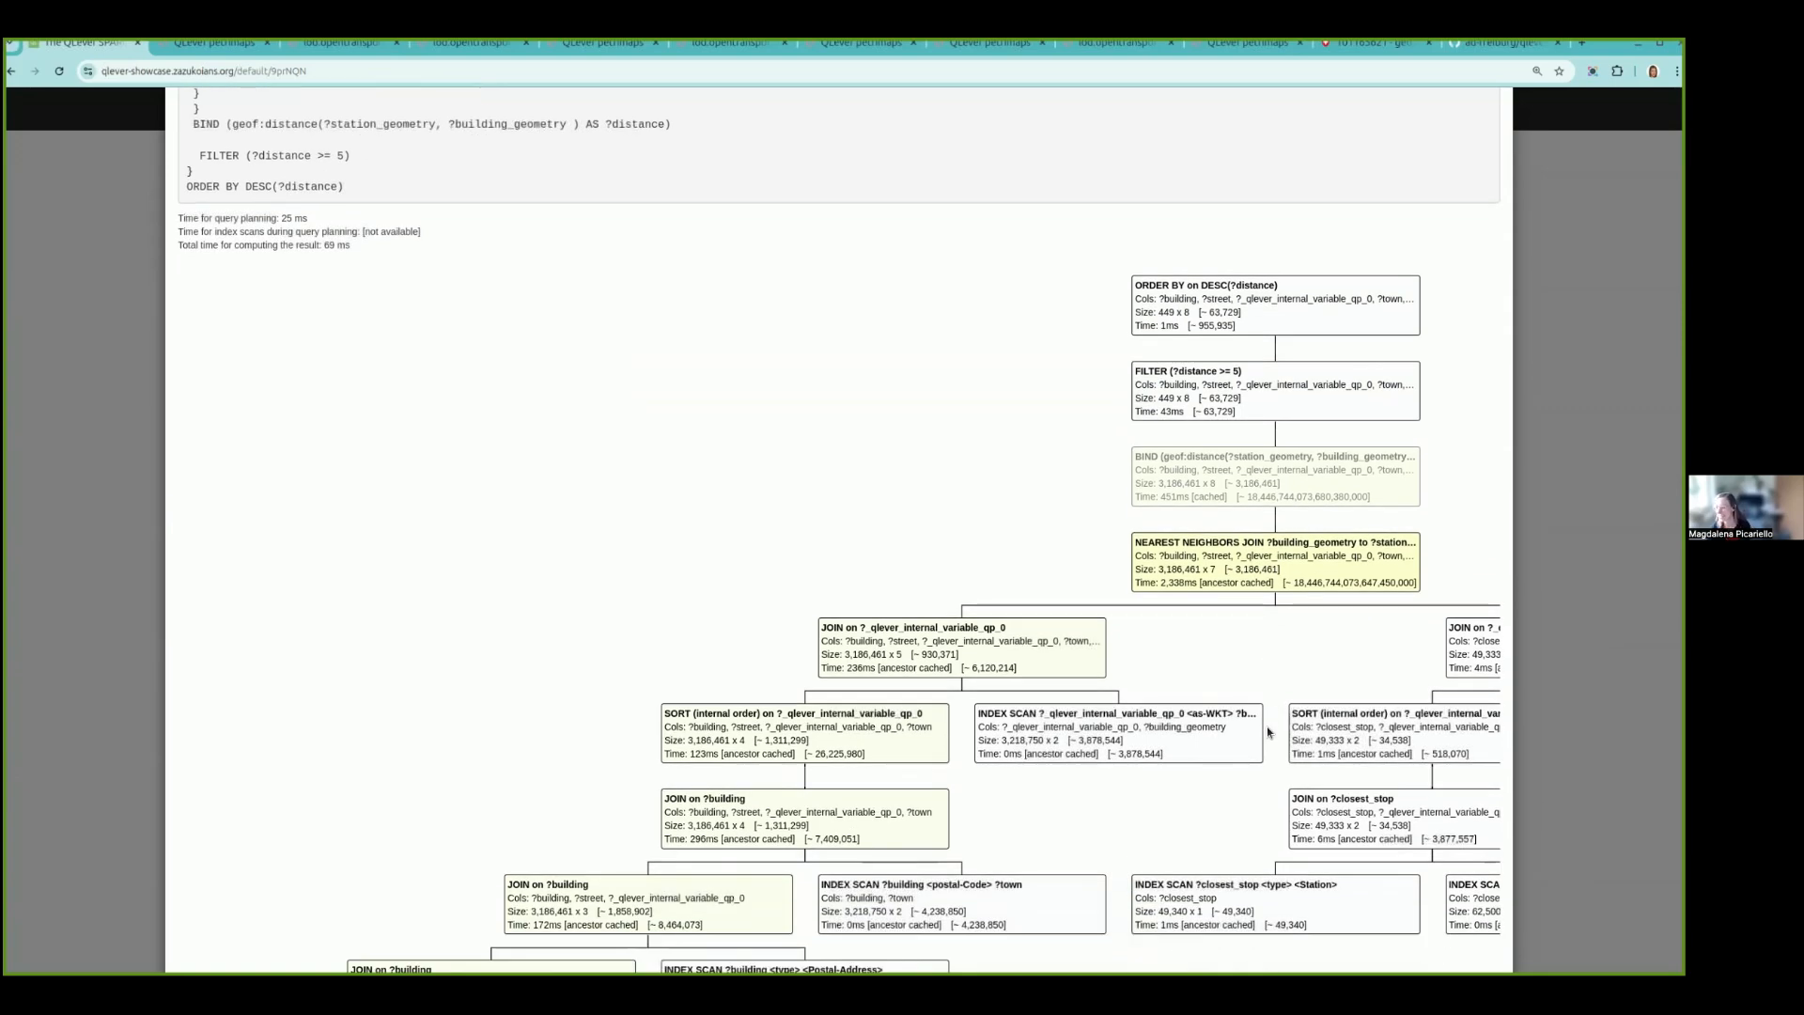
mouse_move(1252, 731)
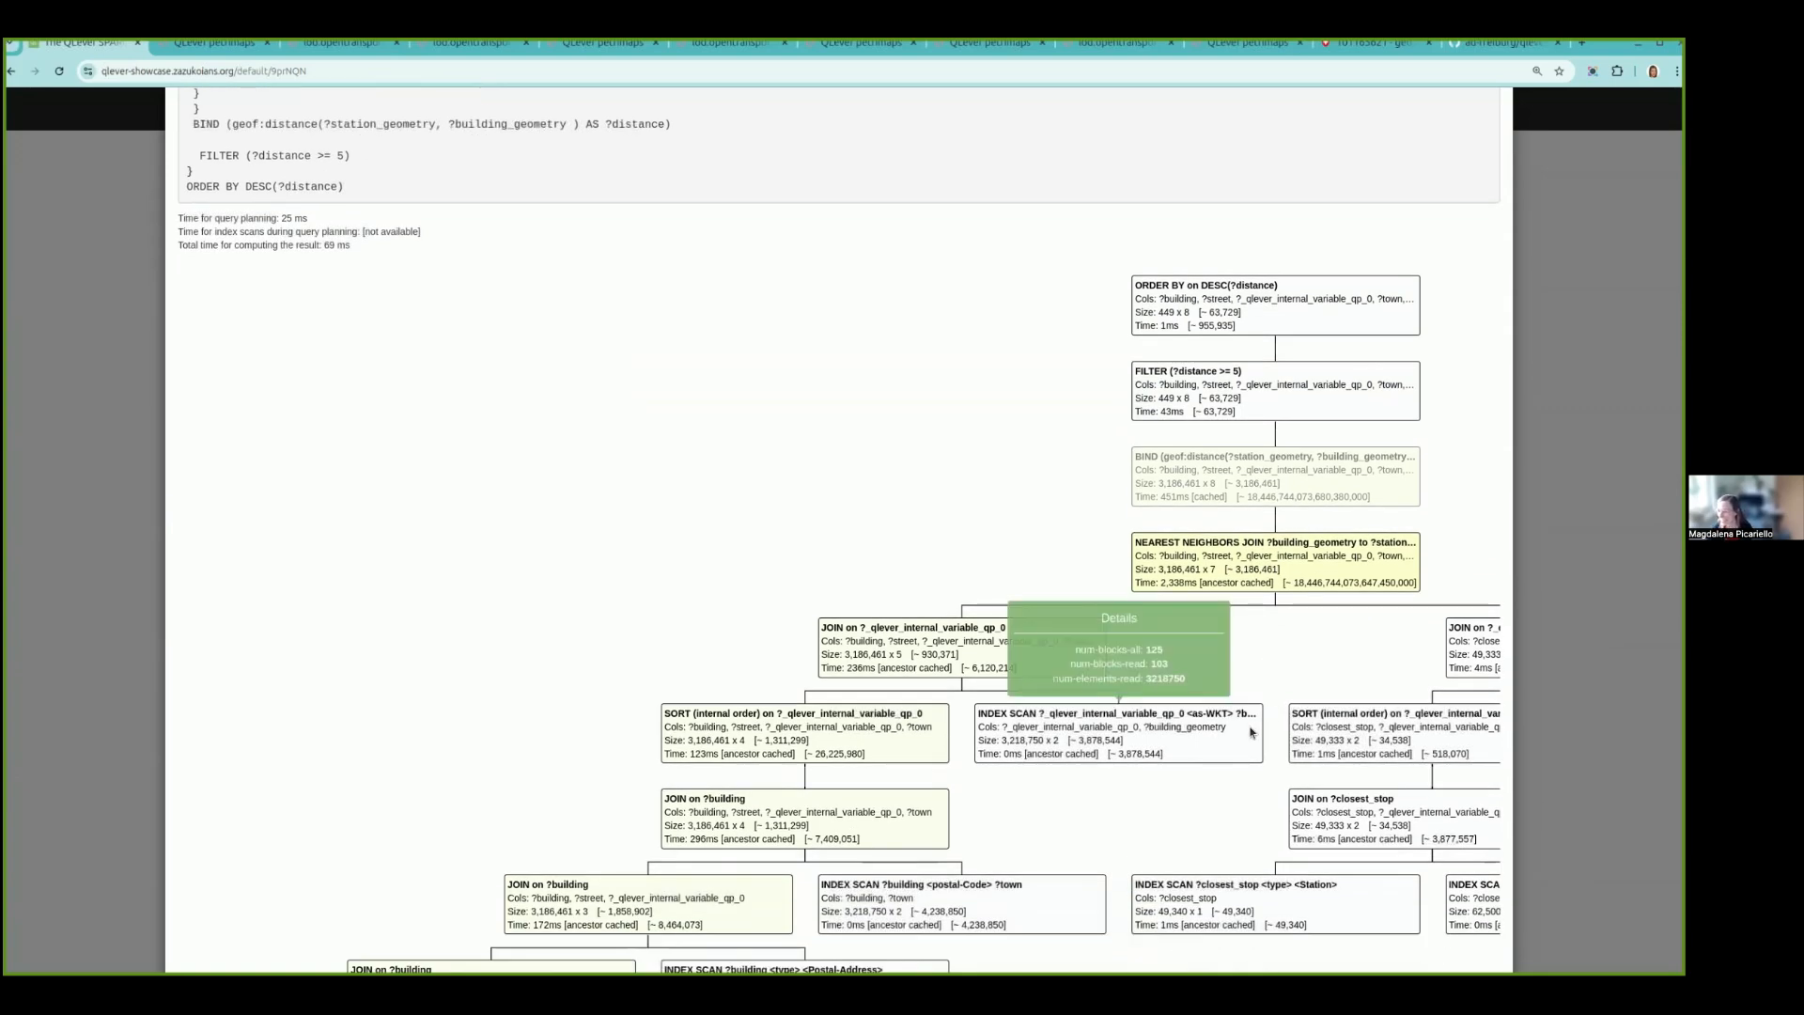
scroll(1252, 732, "down", 2)
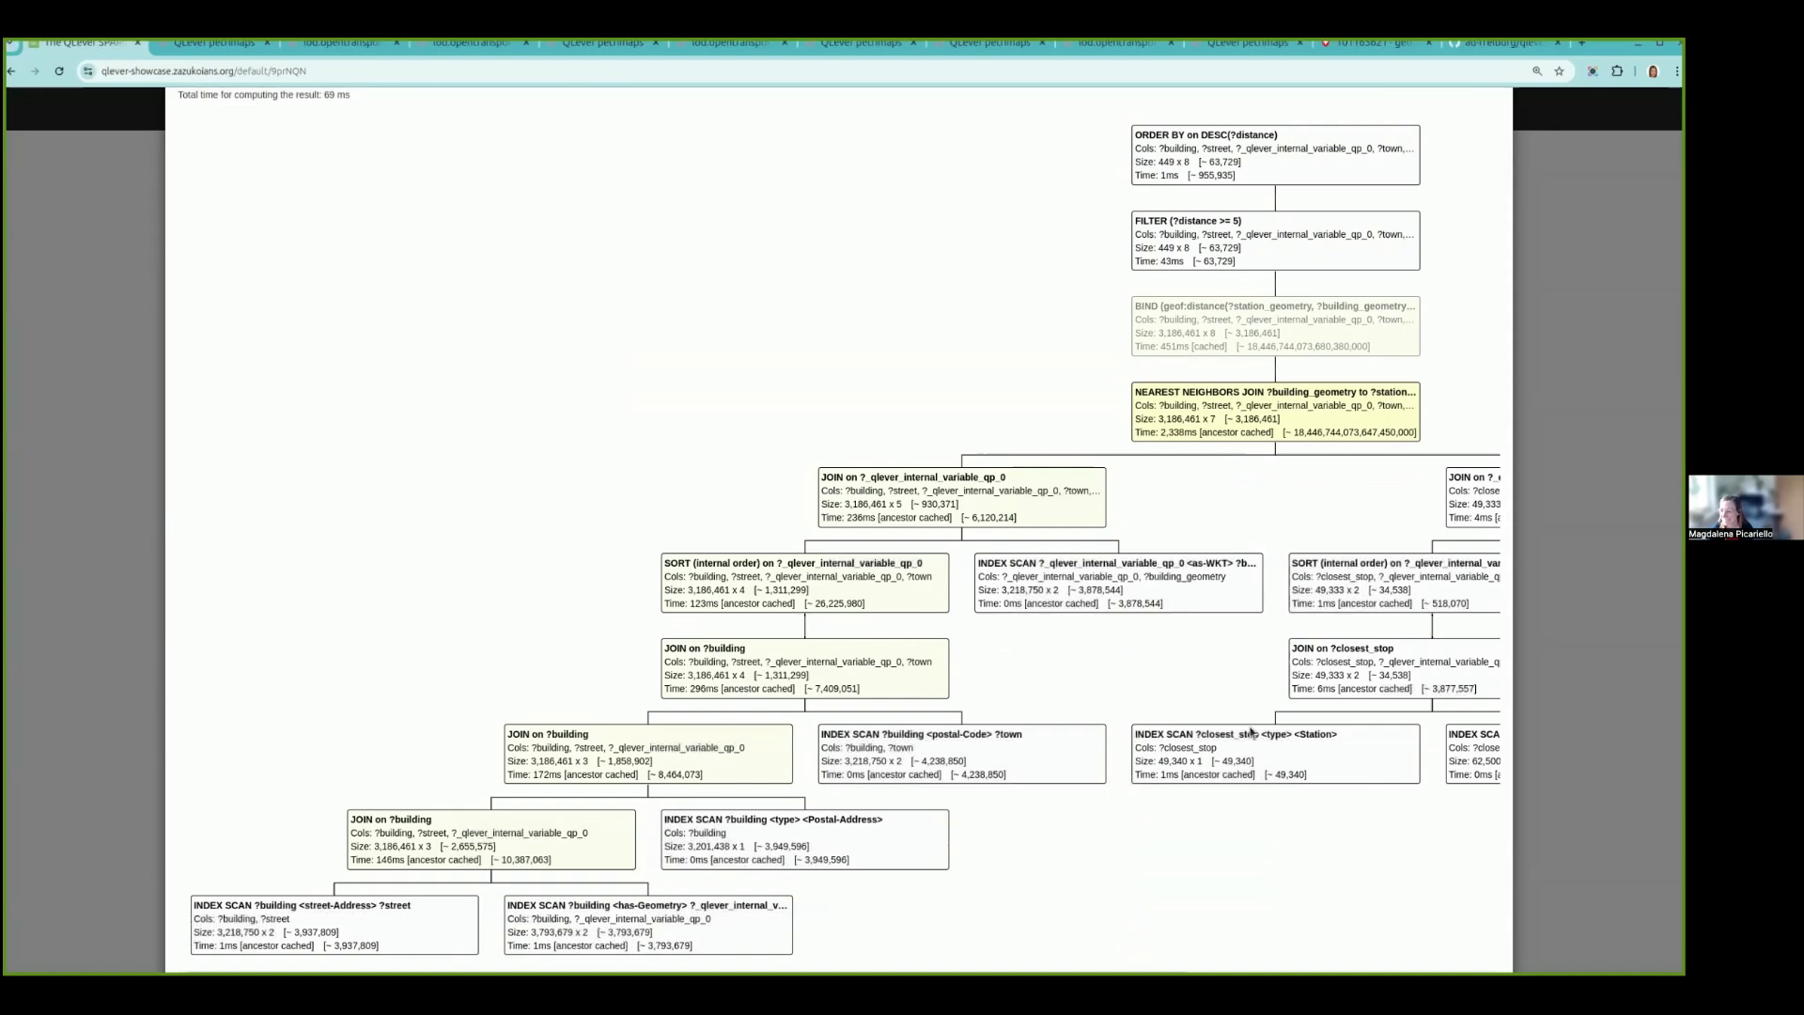
scroll(1251, 732, "down", 2)
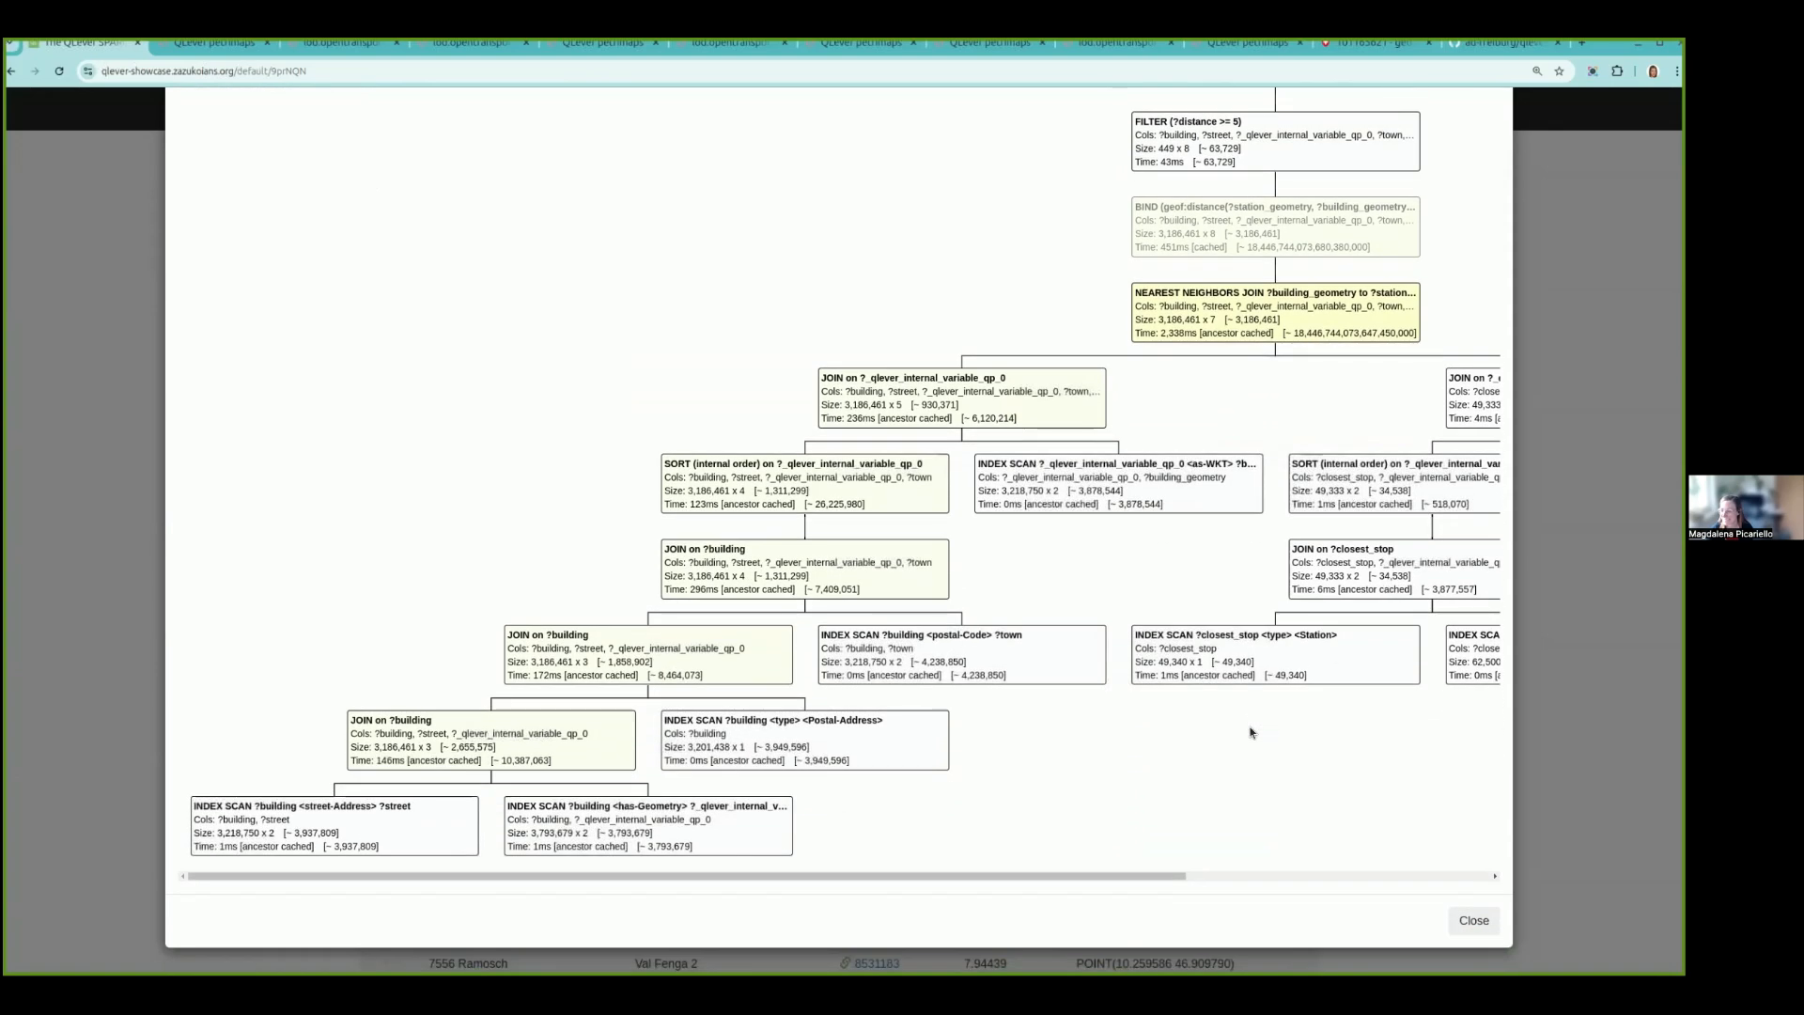
scroll(1212, 739, "up", 2)
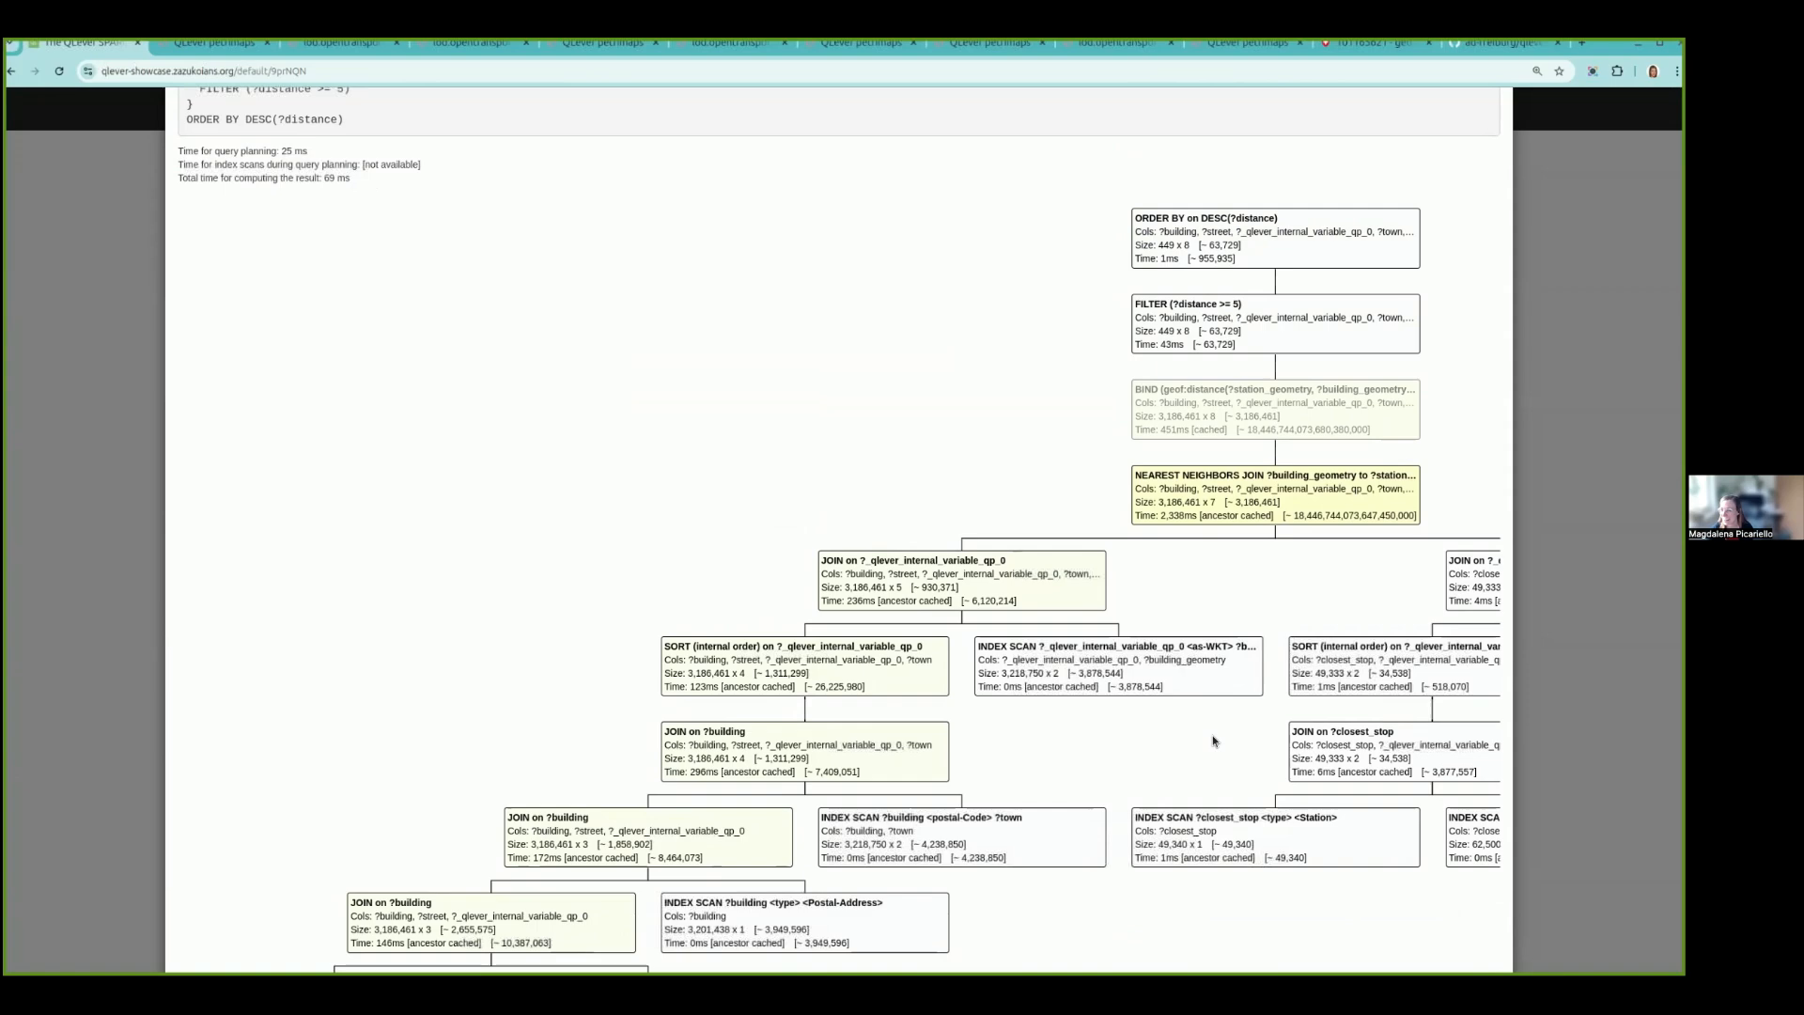
scroll(1212, 740, "up", 5)
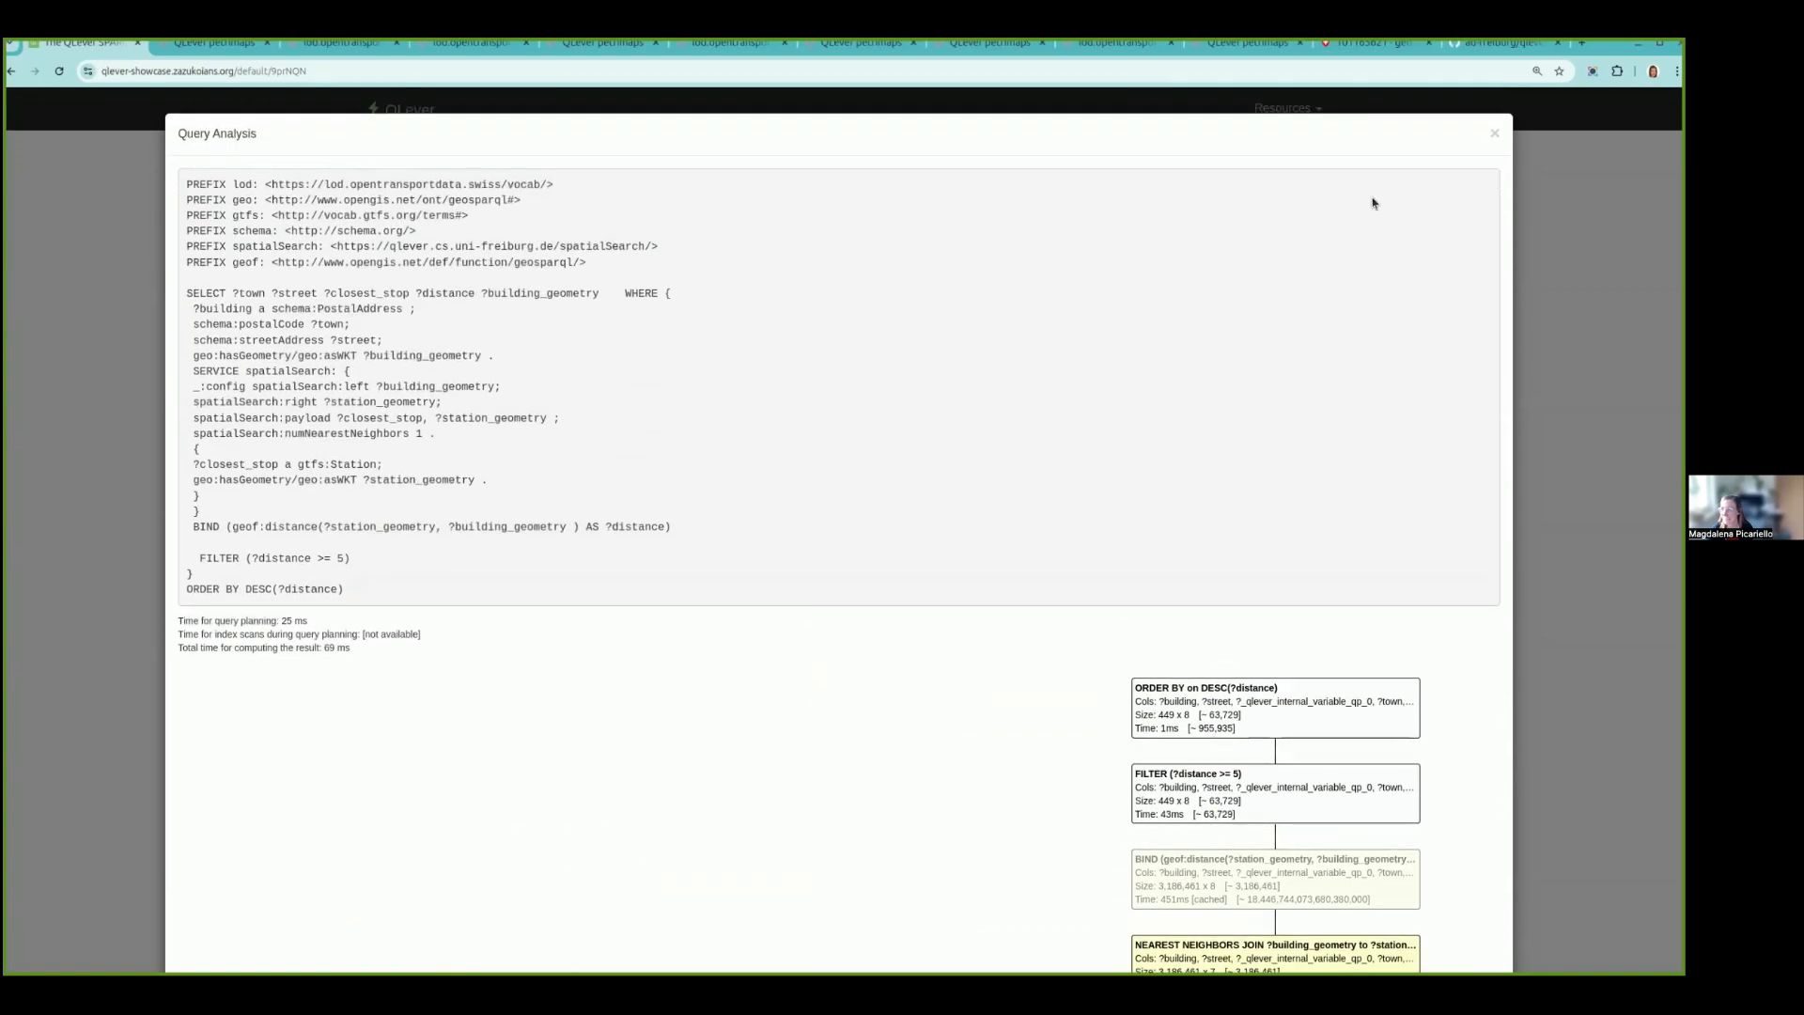
left_click(1496, 137)
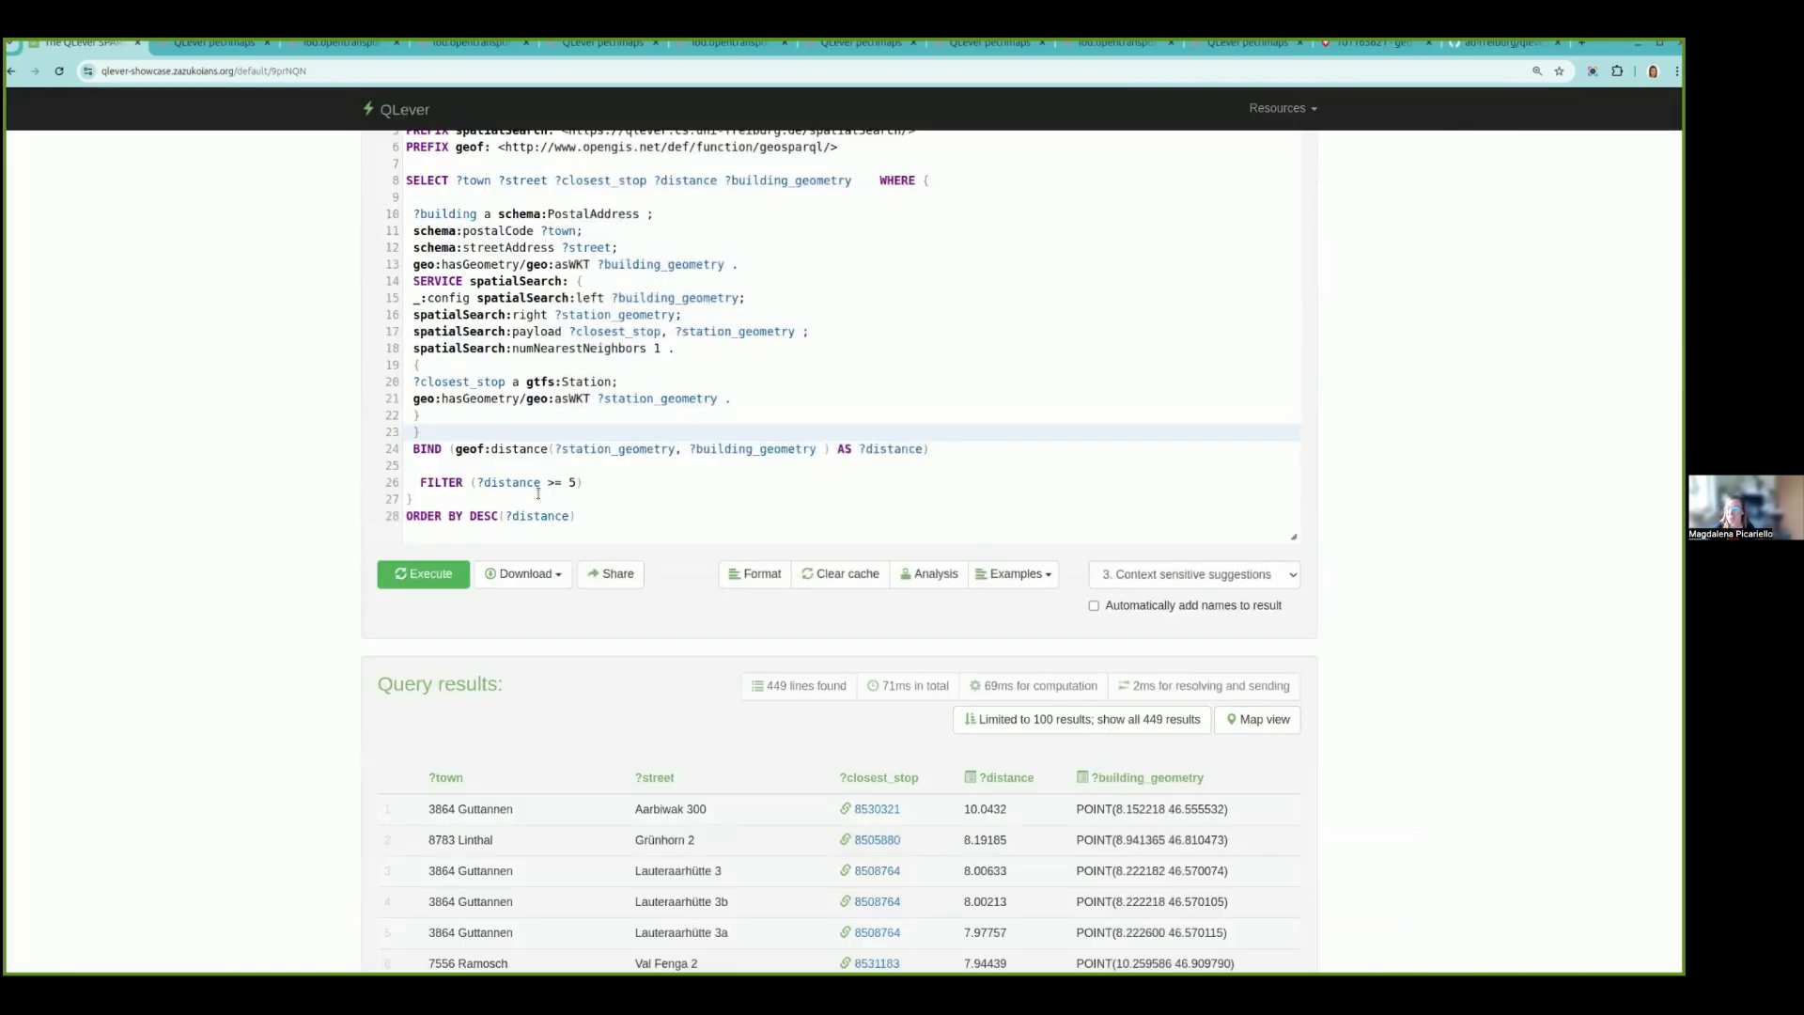
- Clear the query cache and execute the building distance query again
left_click(869, 577)
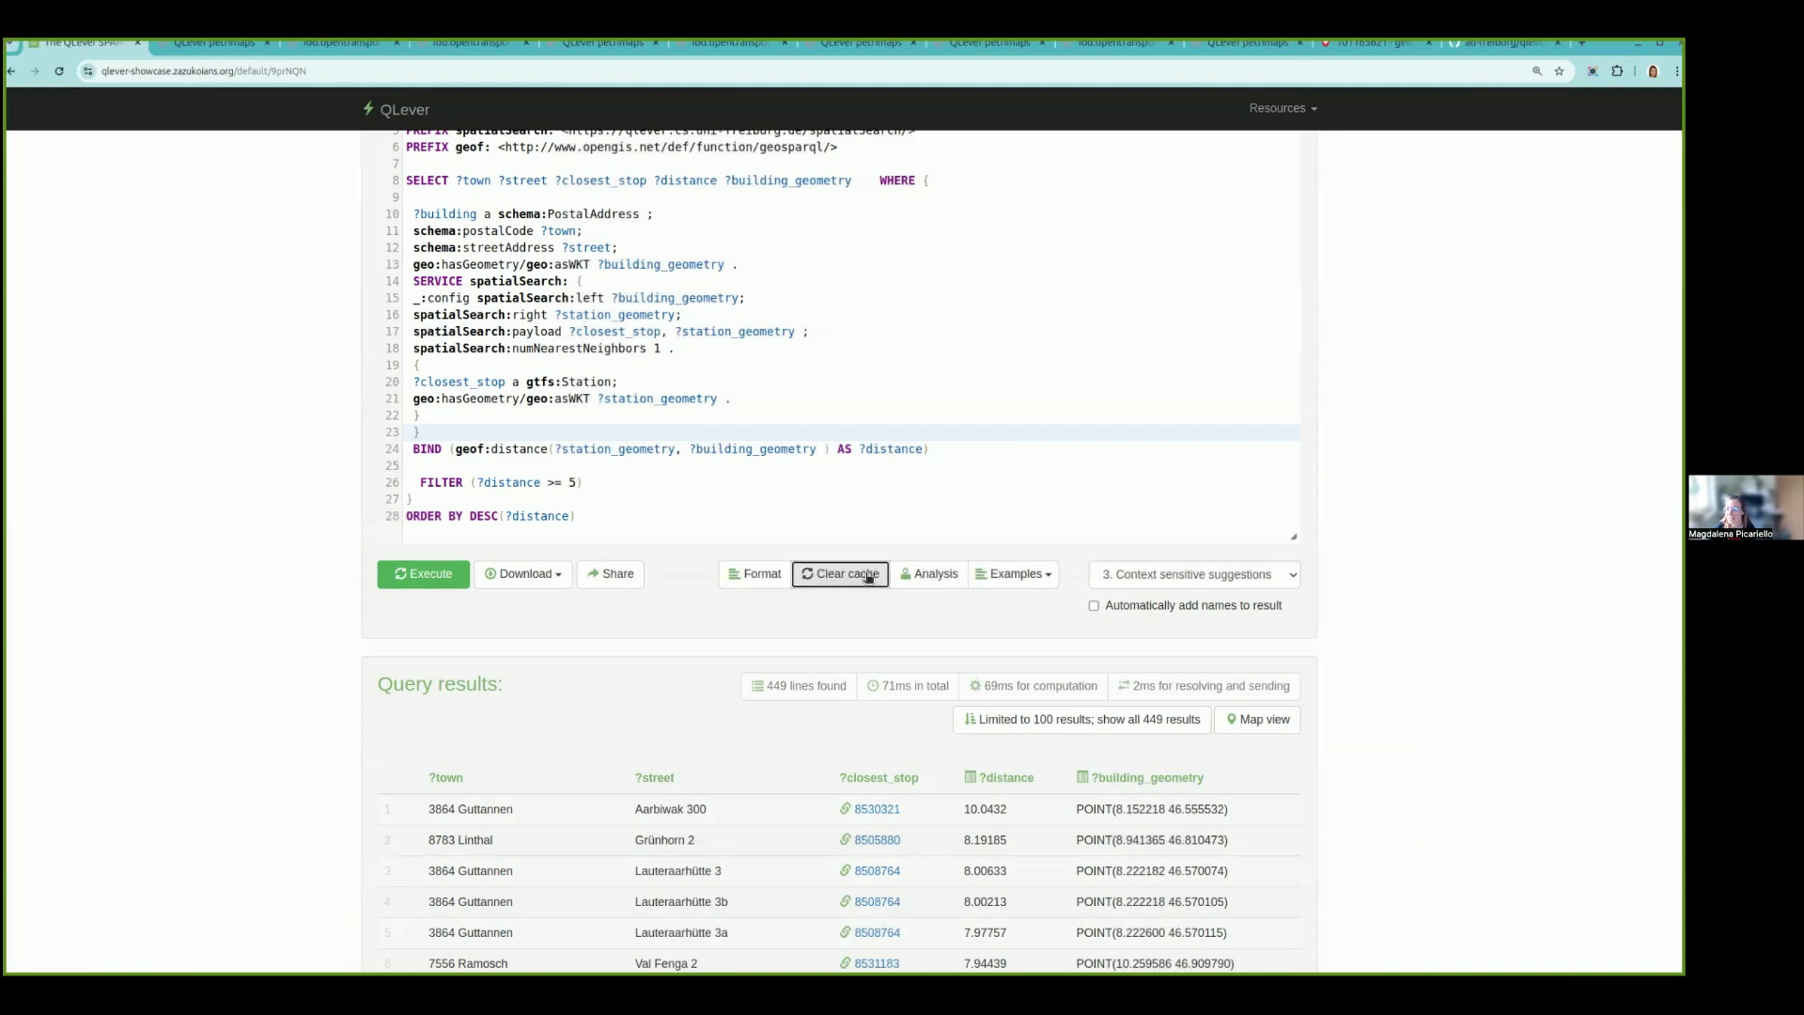
left_click(1043, 475)
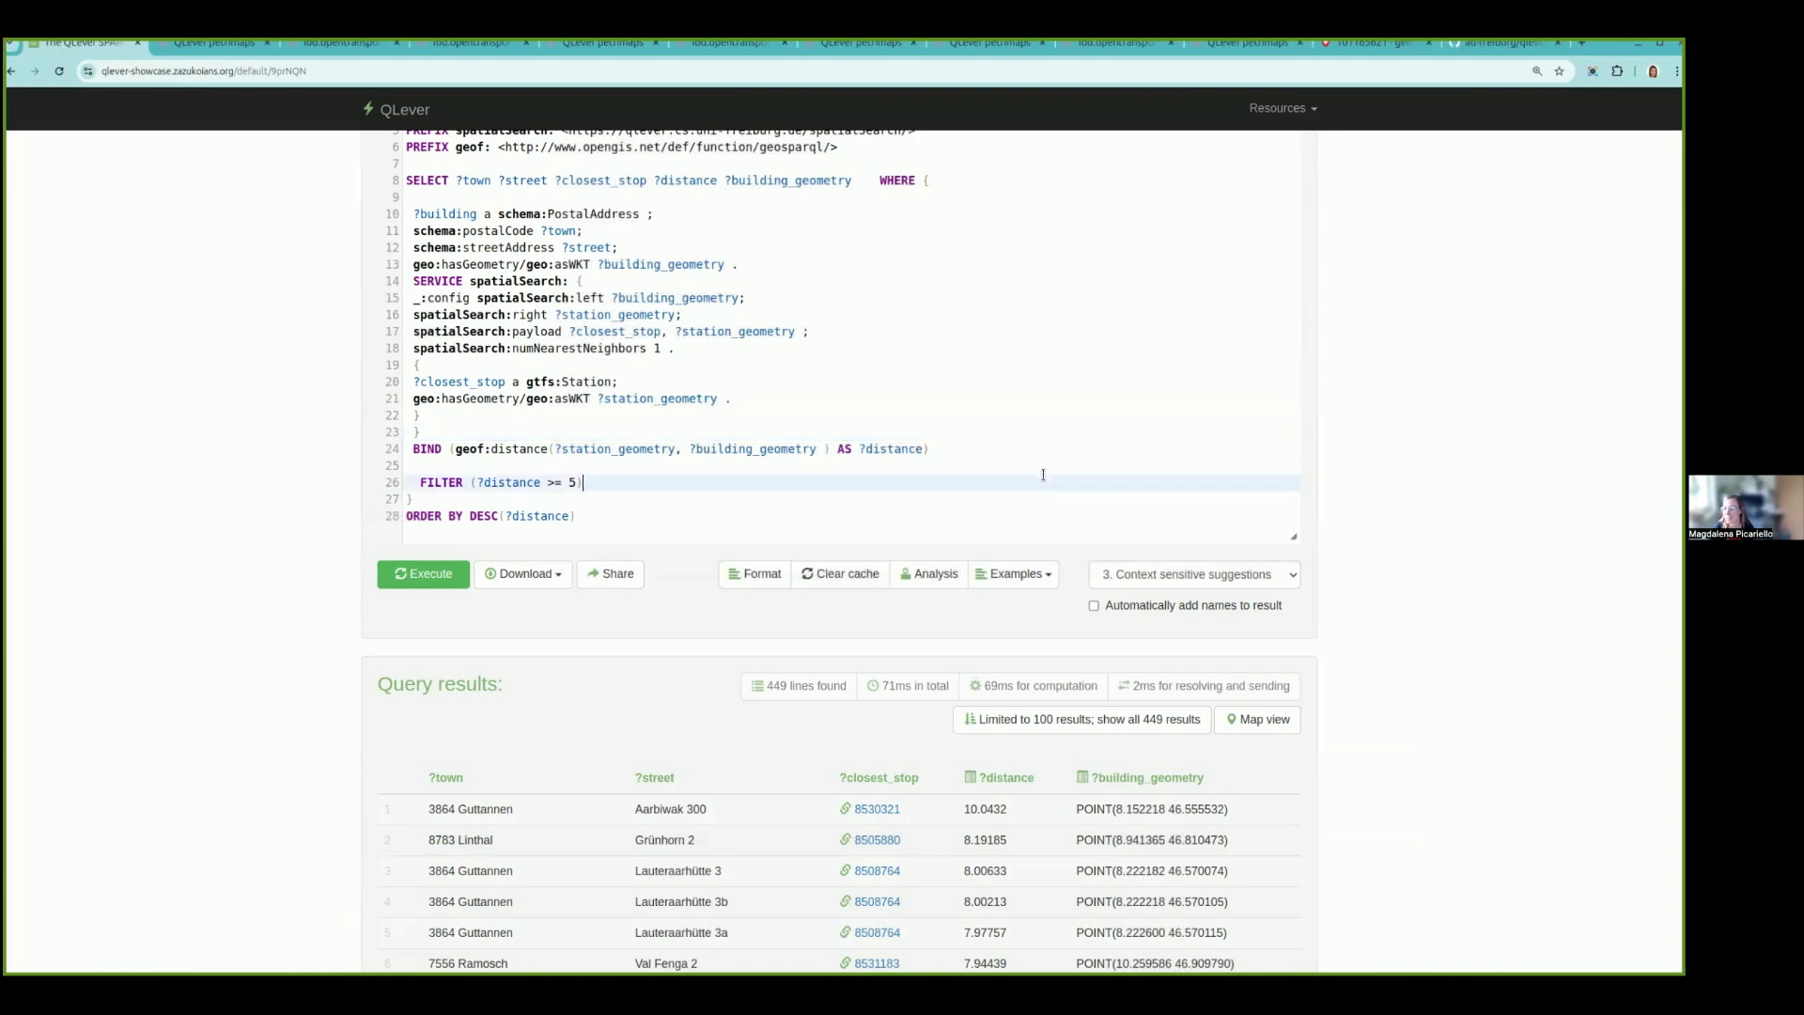
left_click(446, 579)
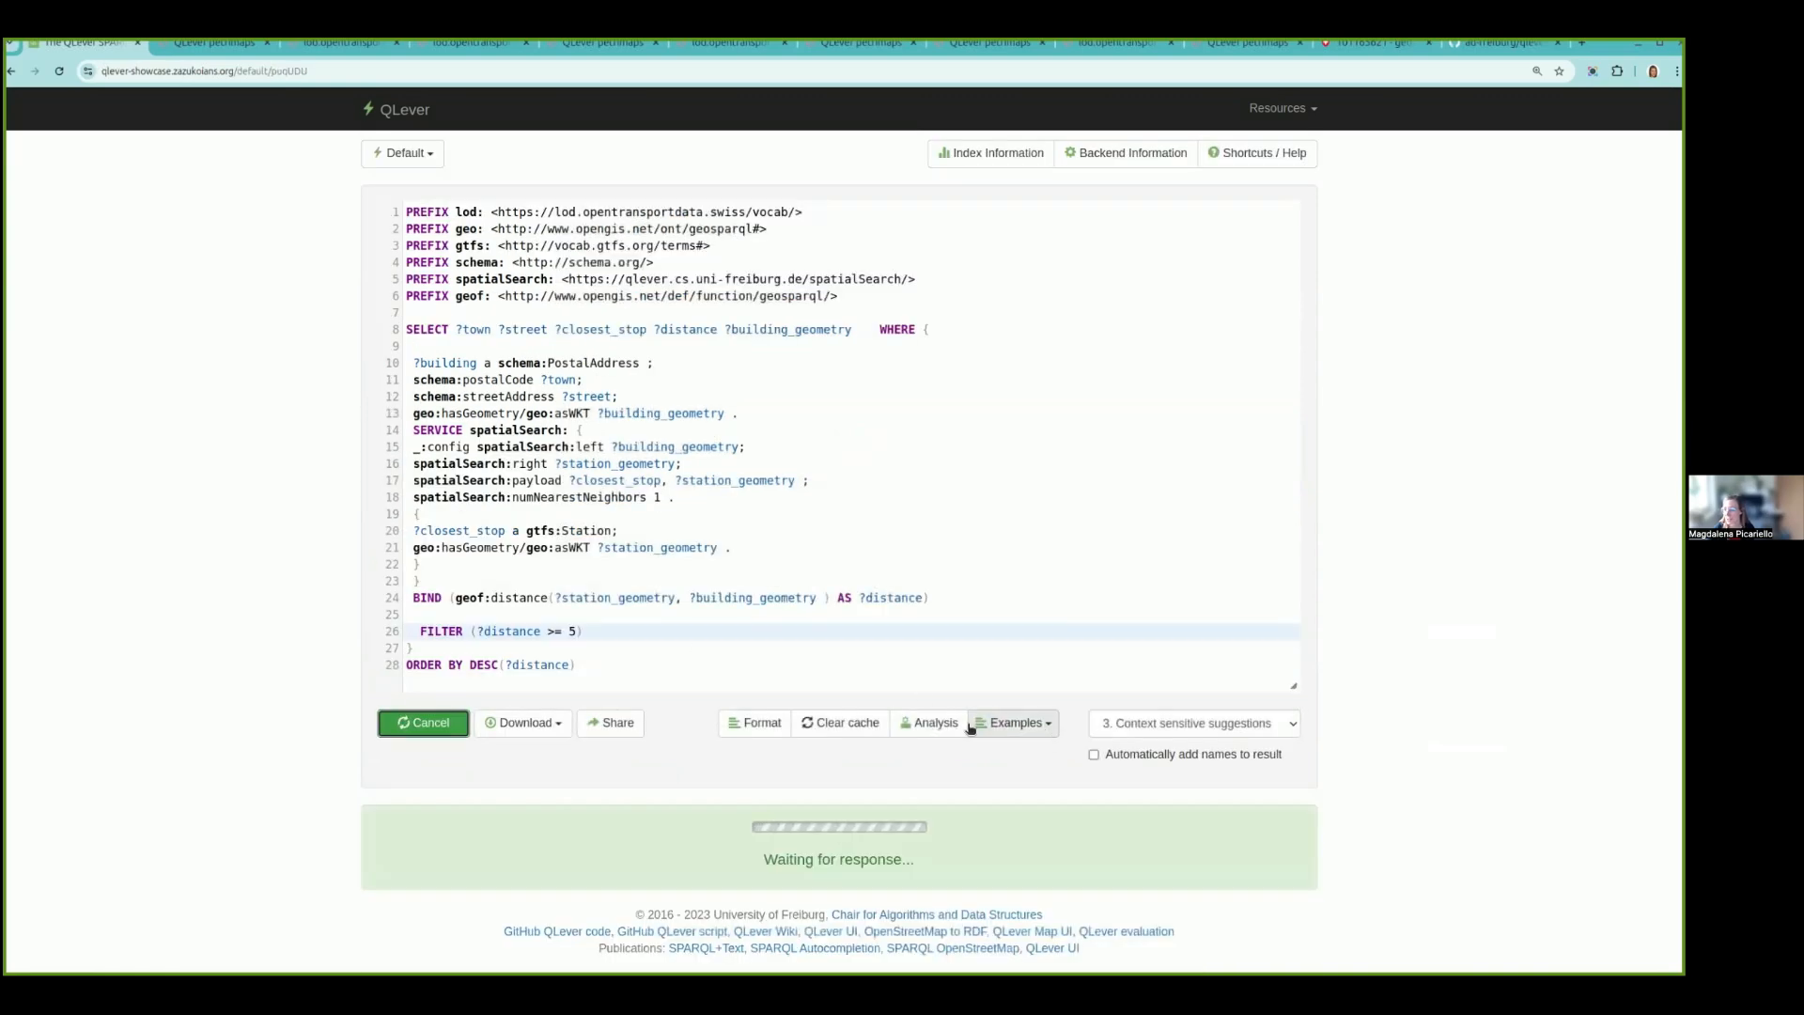
- Open the analysis of the rerun query, examine the node timings in its execution tree and close it
left_click(954, 724)
scroll(944, 721, "down", 4)
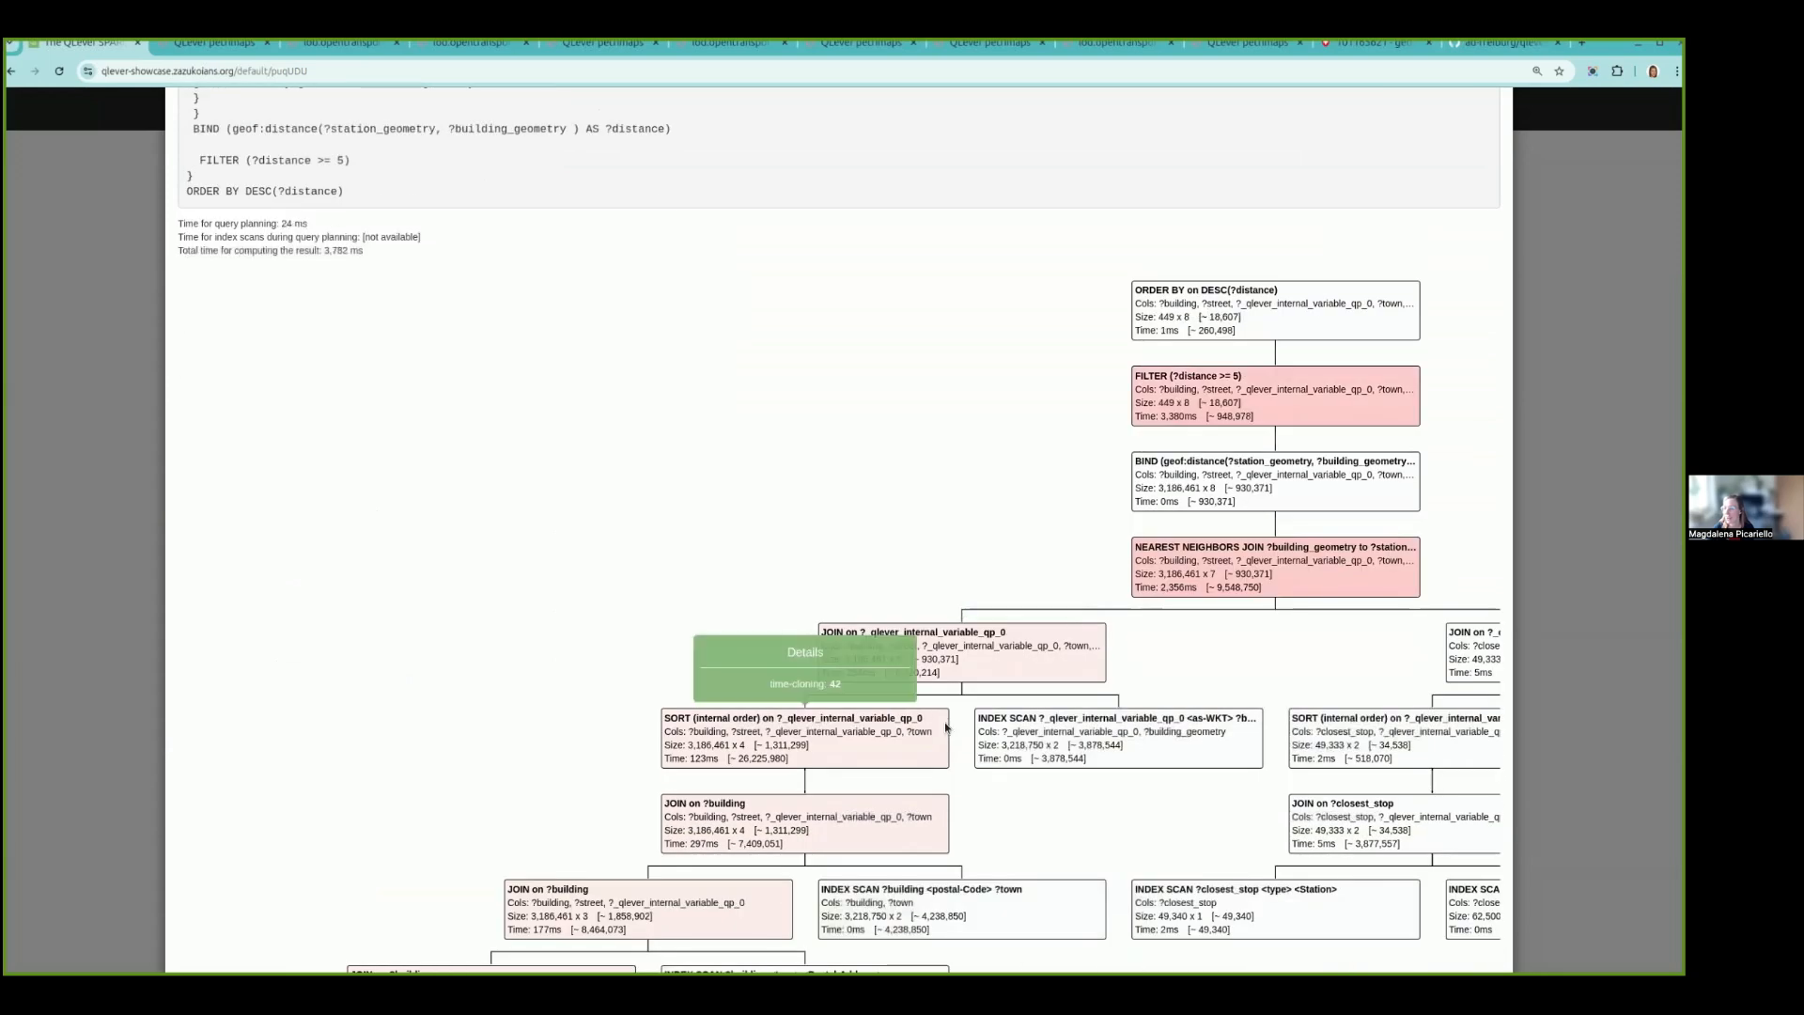
scroll(946, 727, "up", 4)
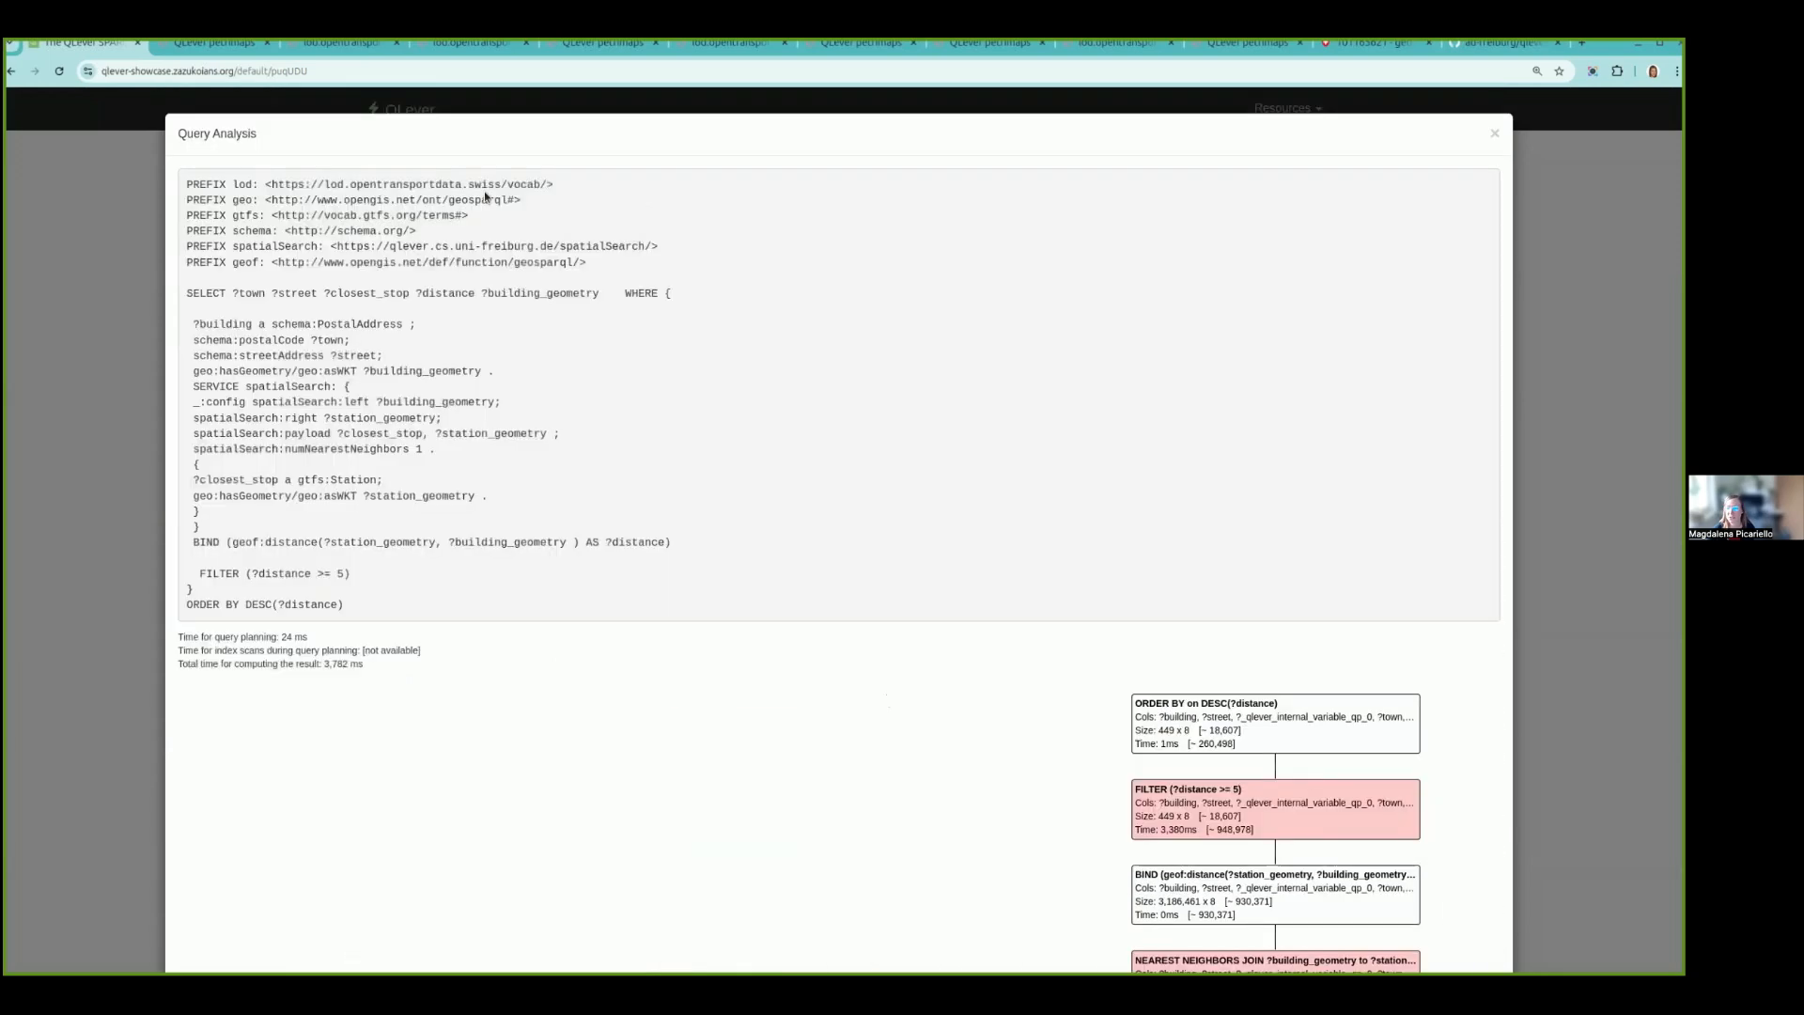
left_click(1494, 134)
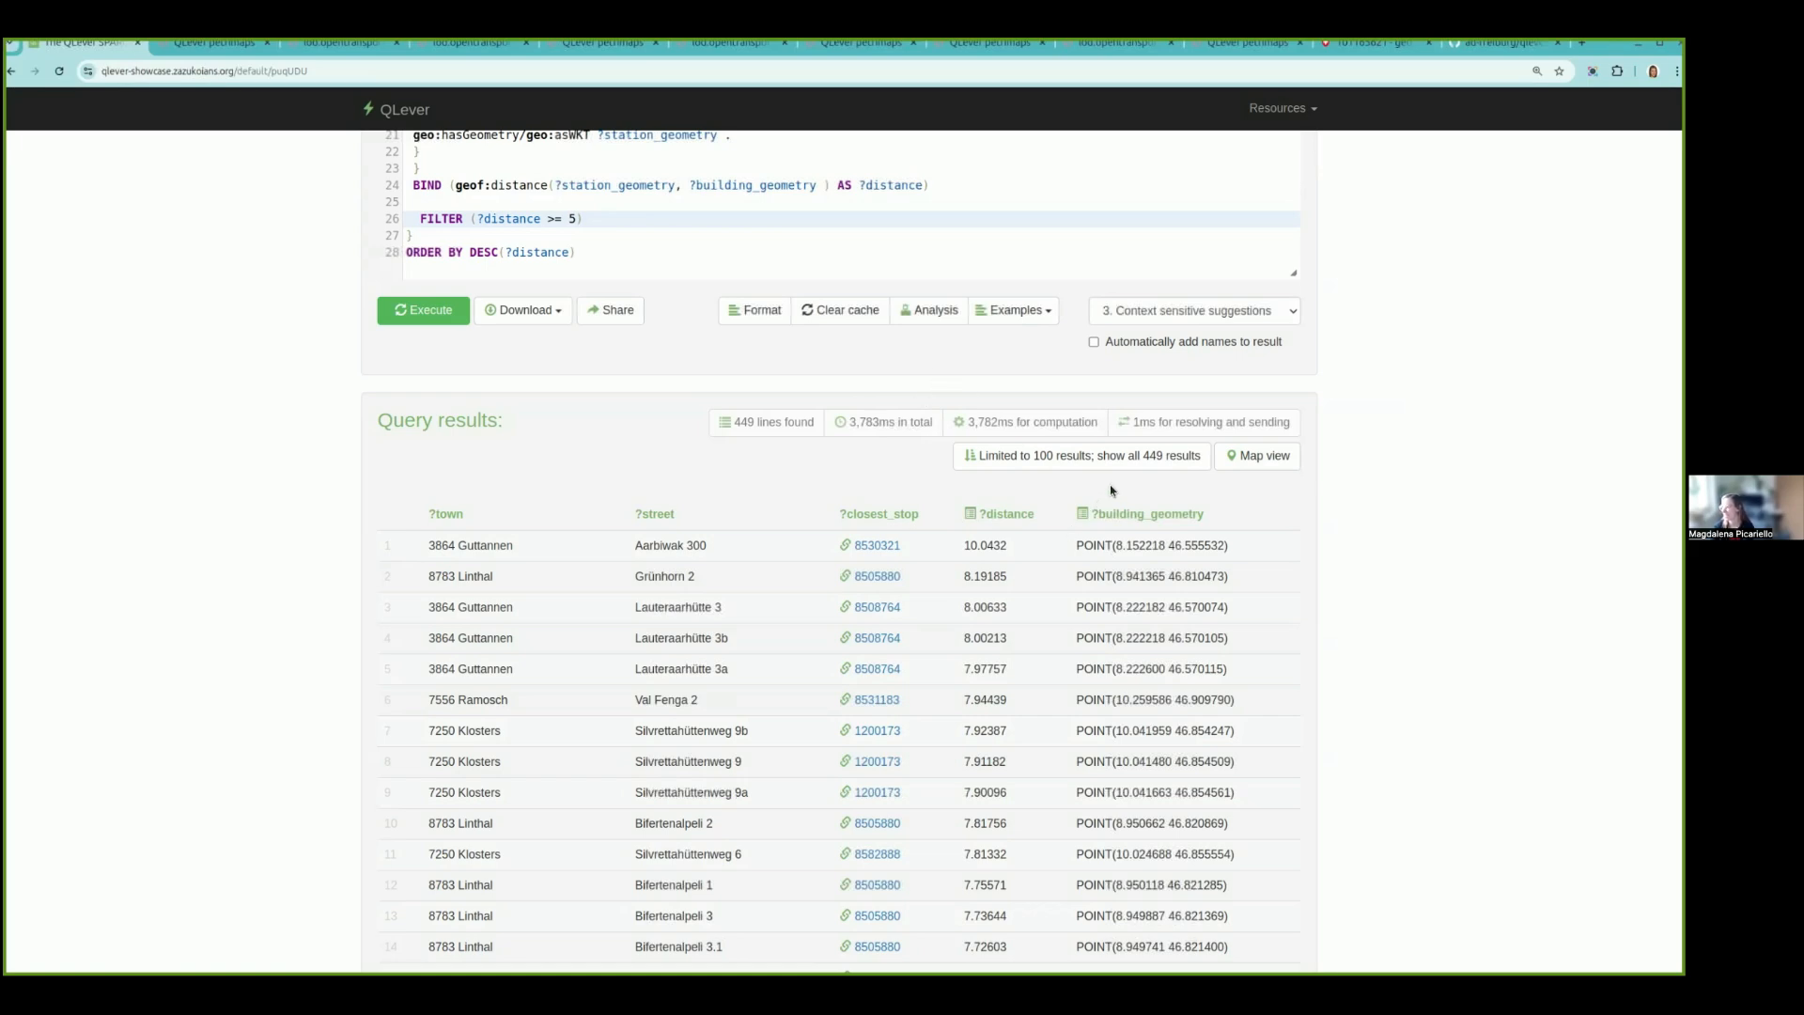
- Review the building address pattern and the spatialSearch service configuration in the query
scroll(1110, 489, "up", 5)
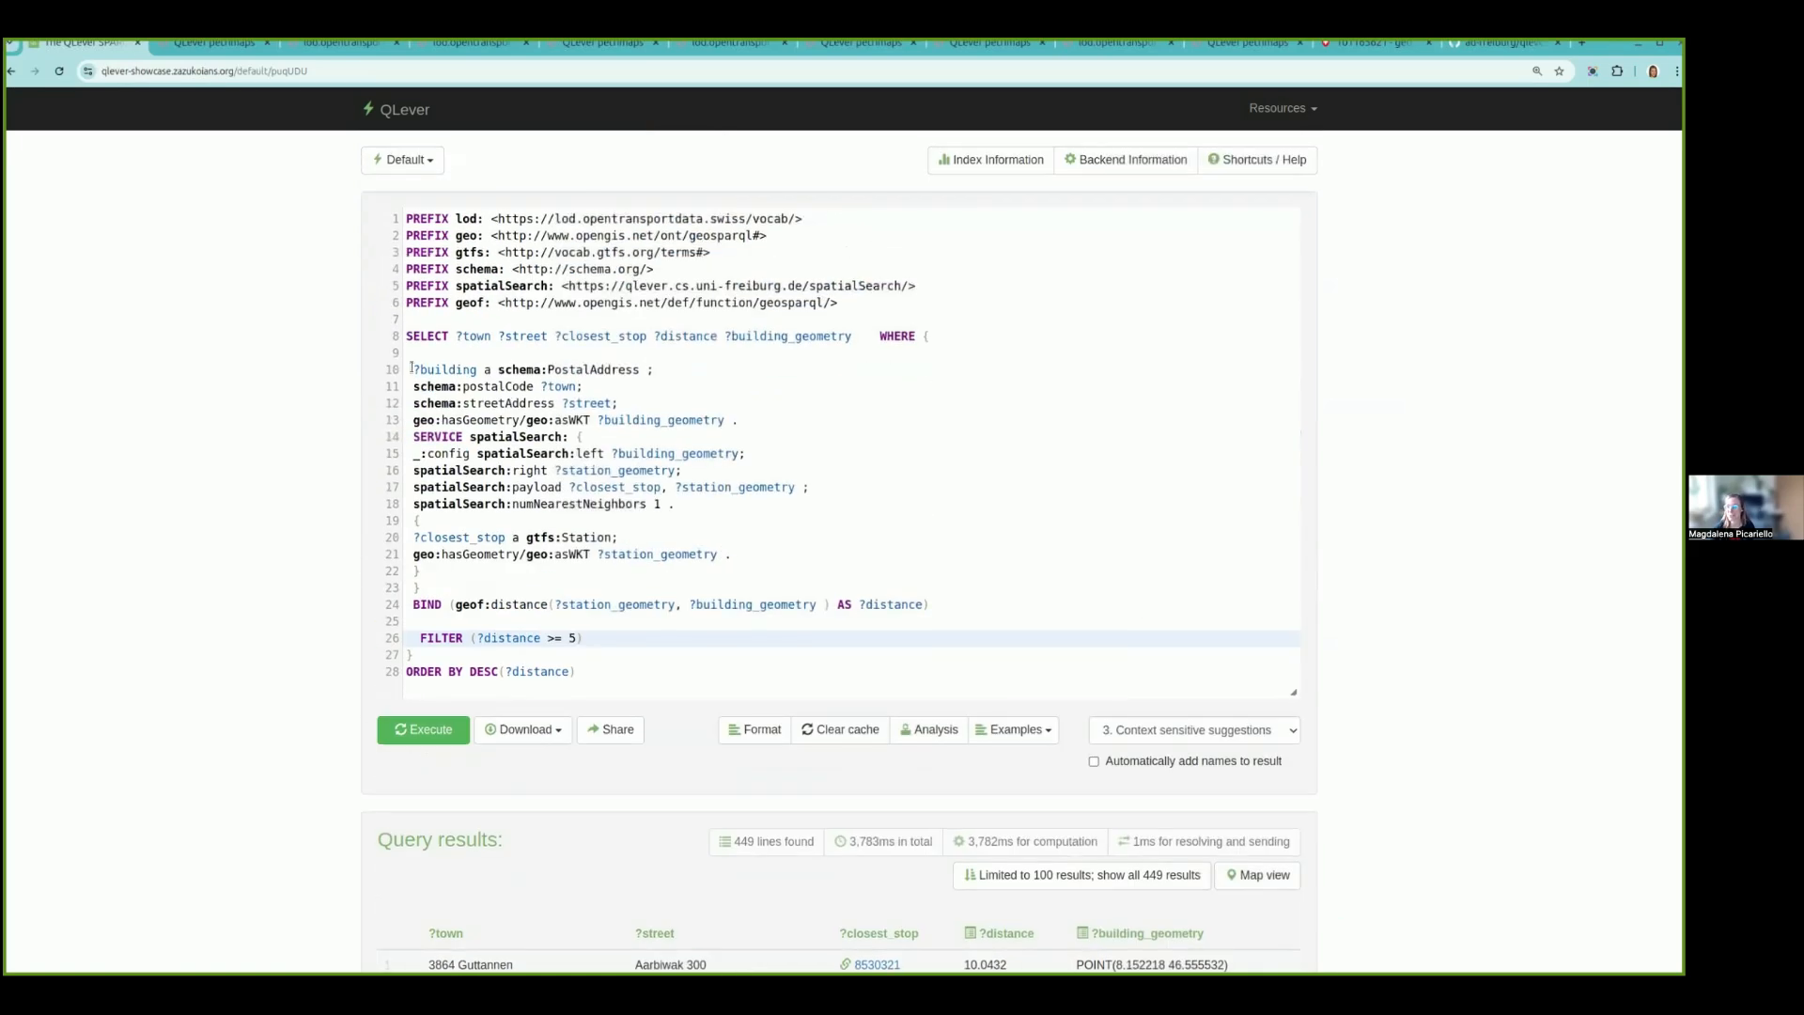
left_click_drag(407, 369, 766, 417)
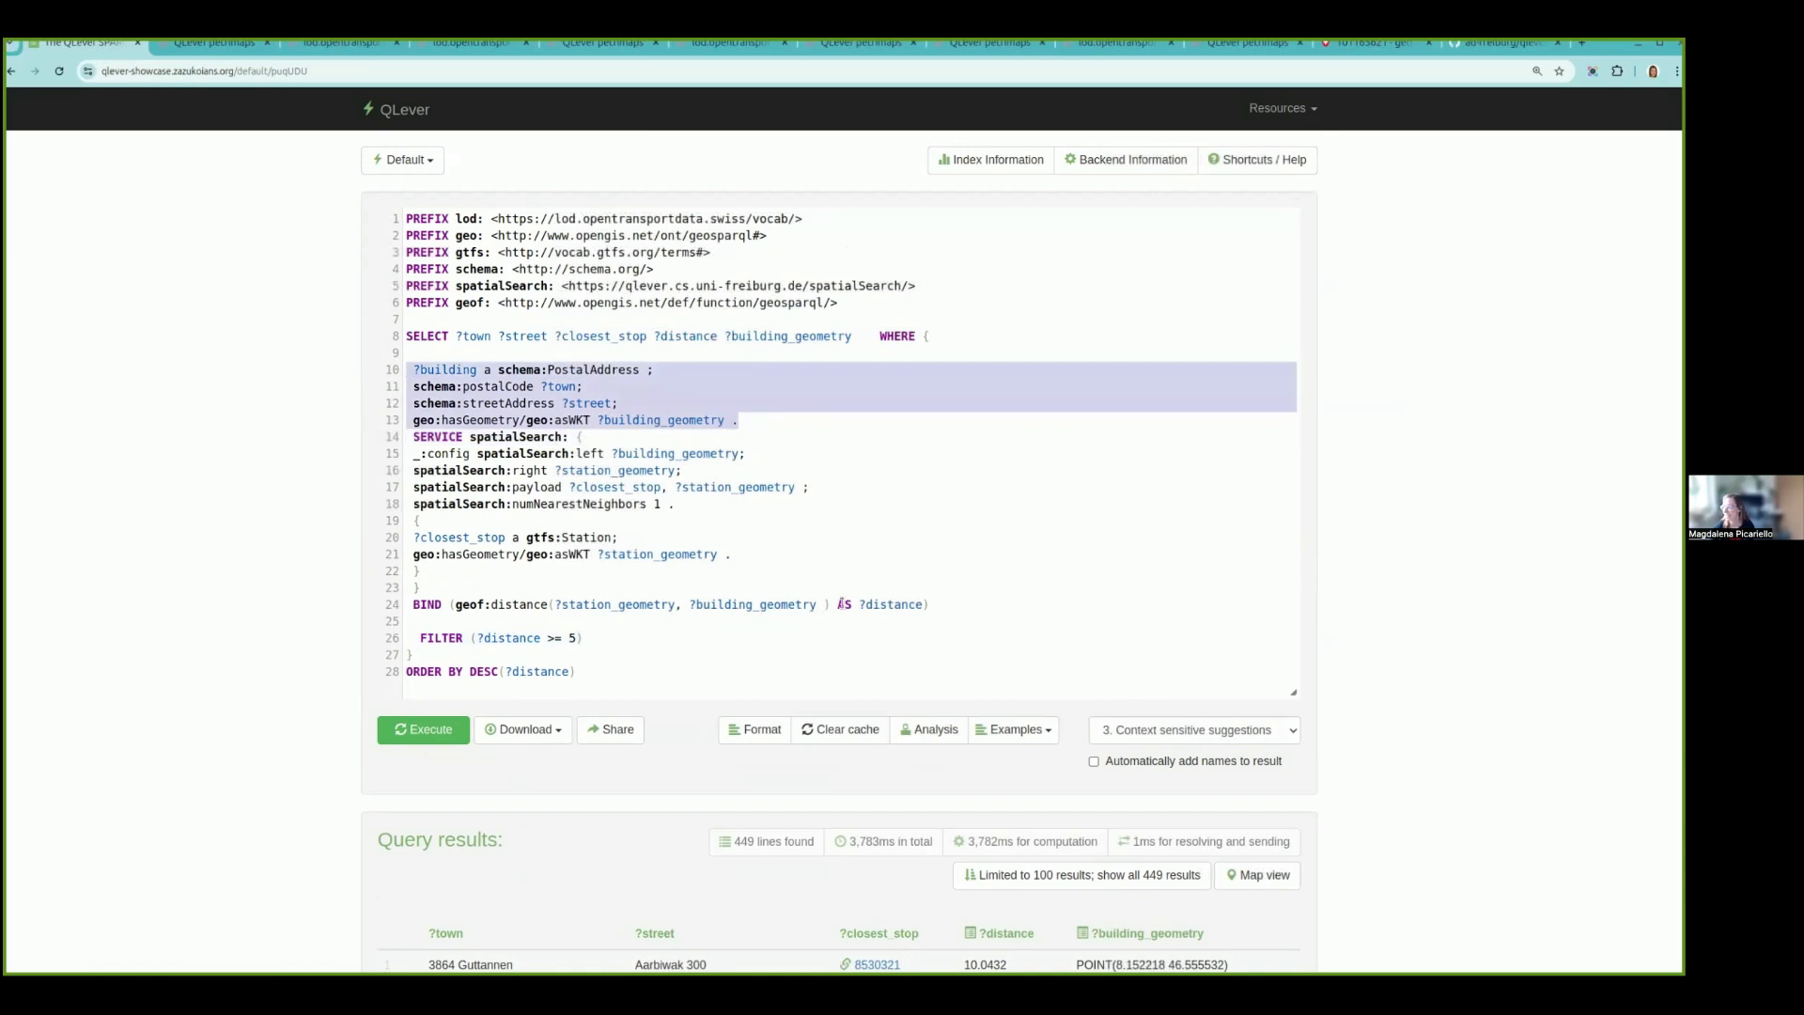
left_click(703, 452)
left_click_drag(470, 522, 385, 366)
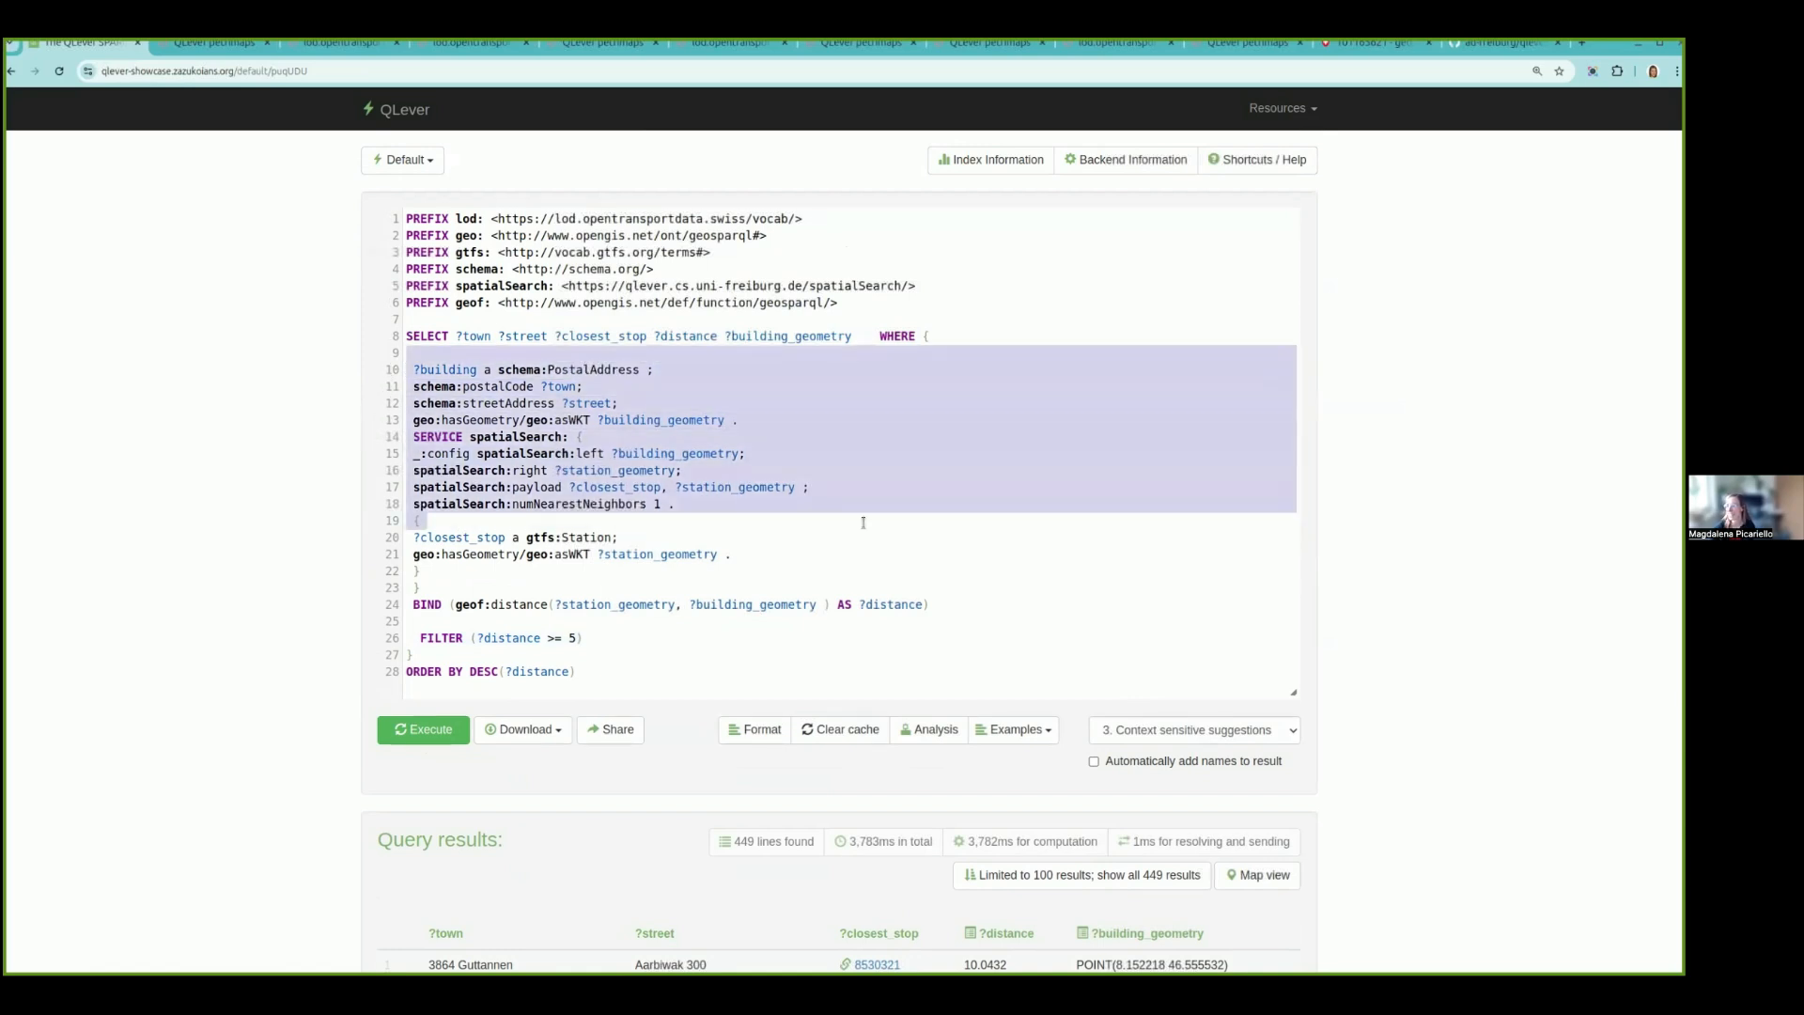
left_click(781, 528)
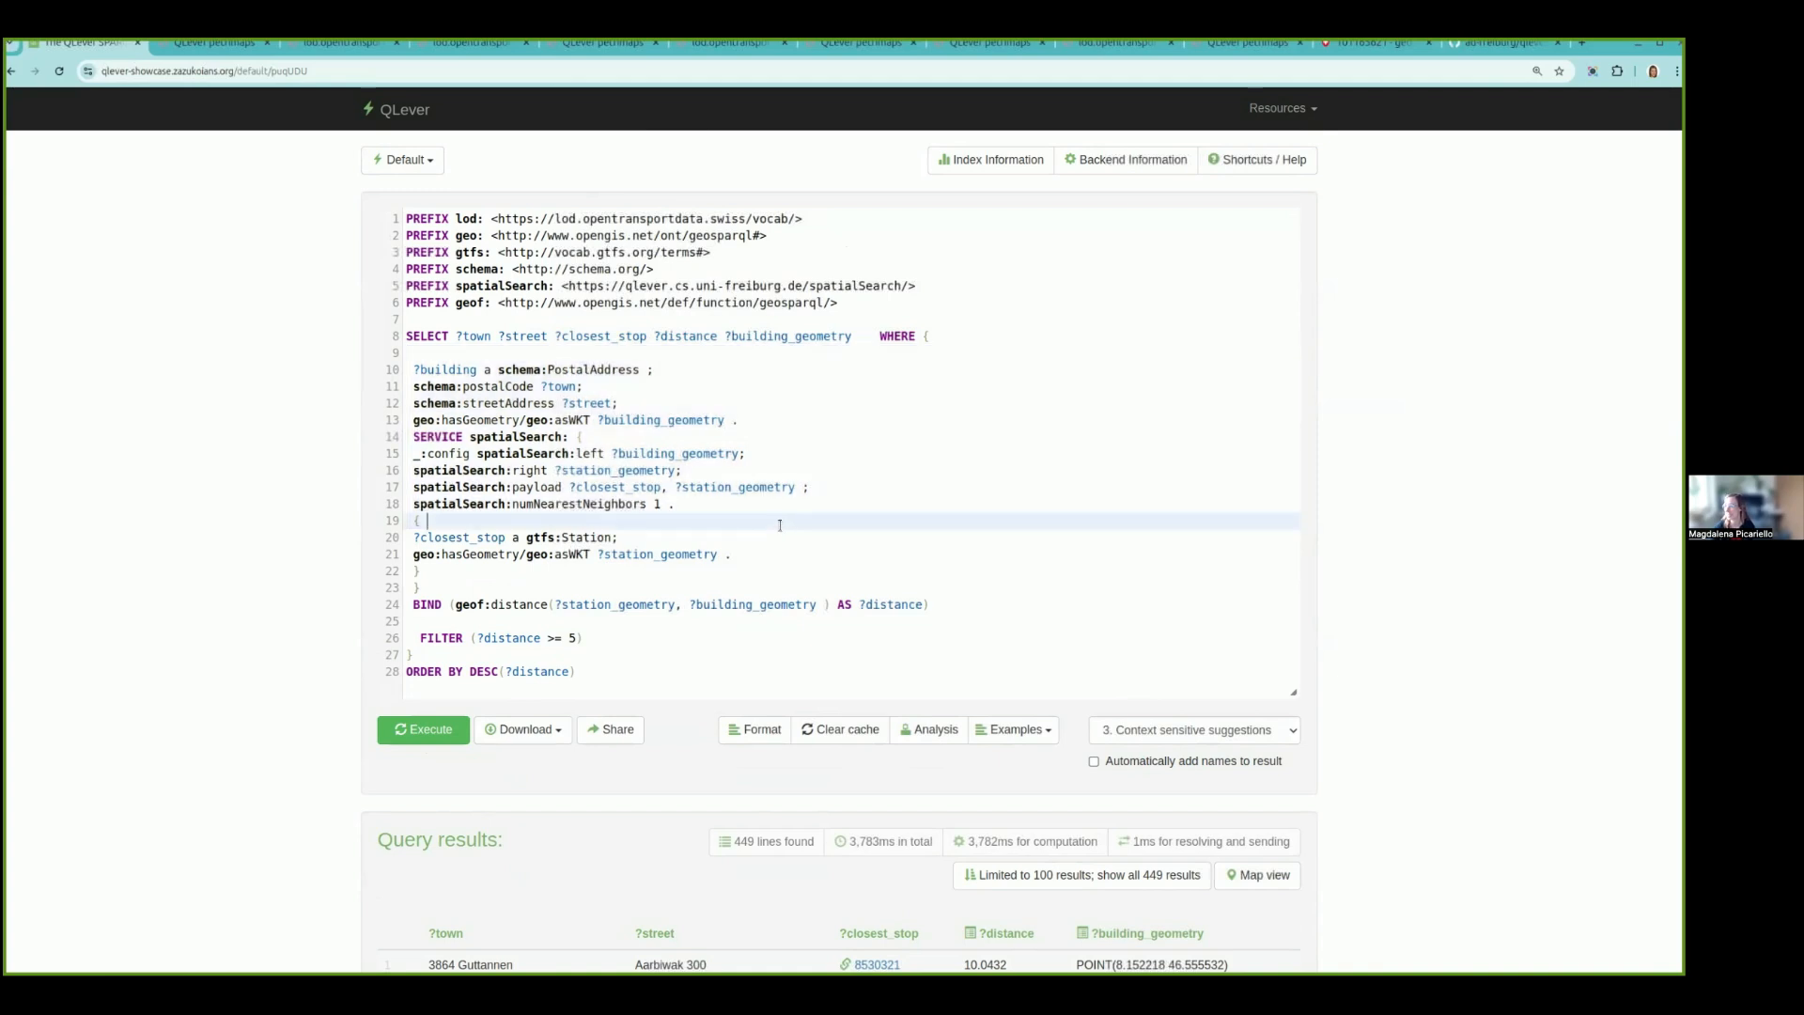
- Review the distance BIND, FILTER and ORDER BY lines of the query along with the results table
scroll(780, 524, "down", 1)
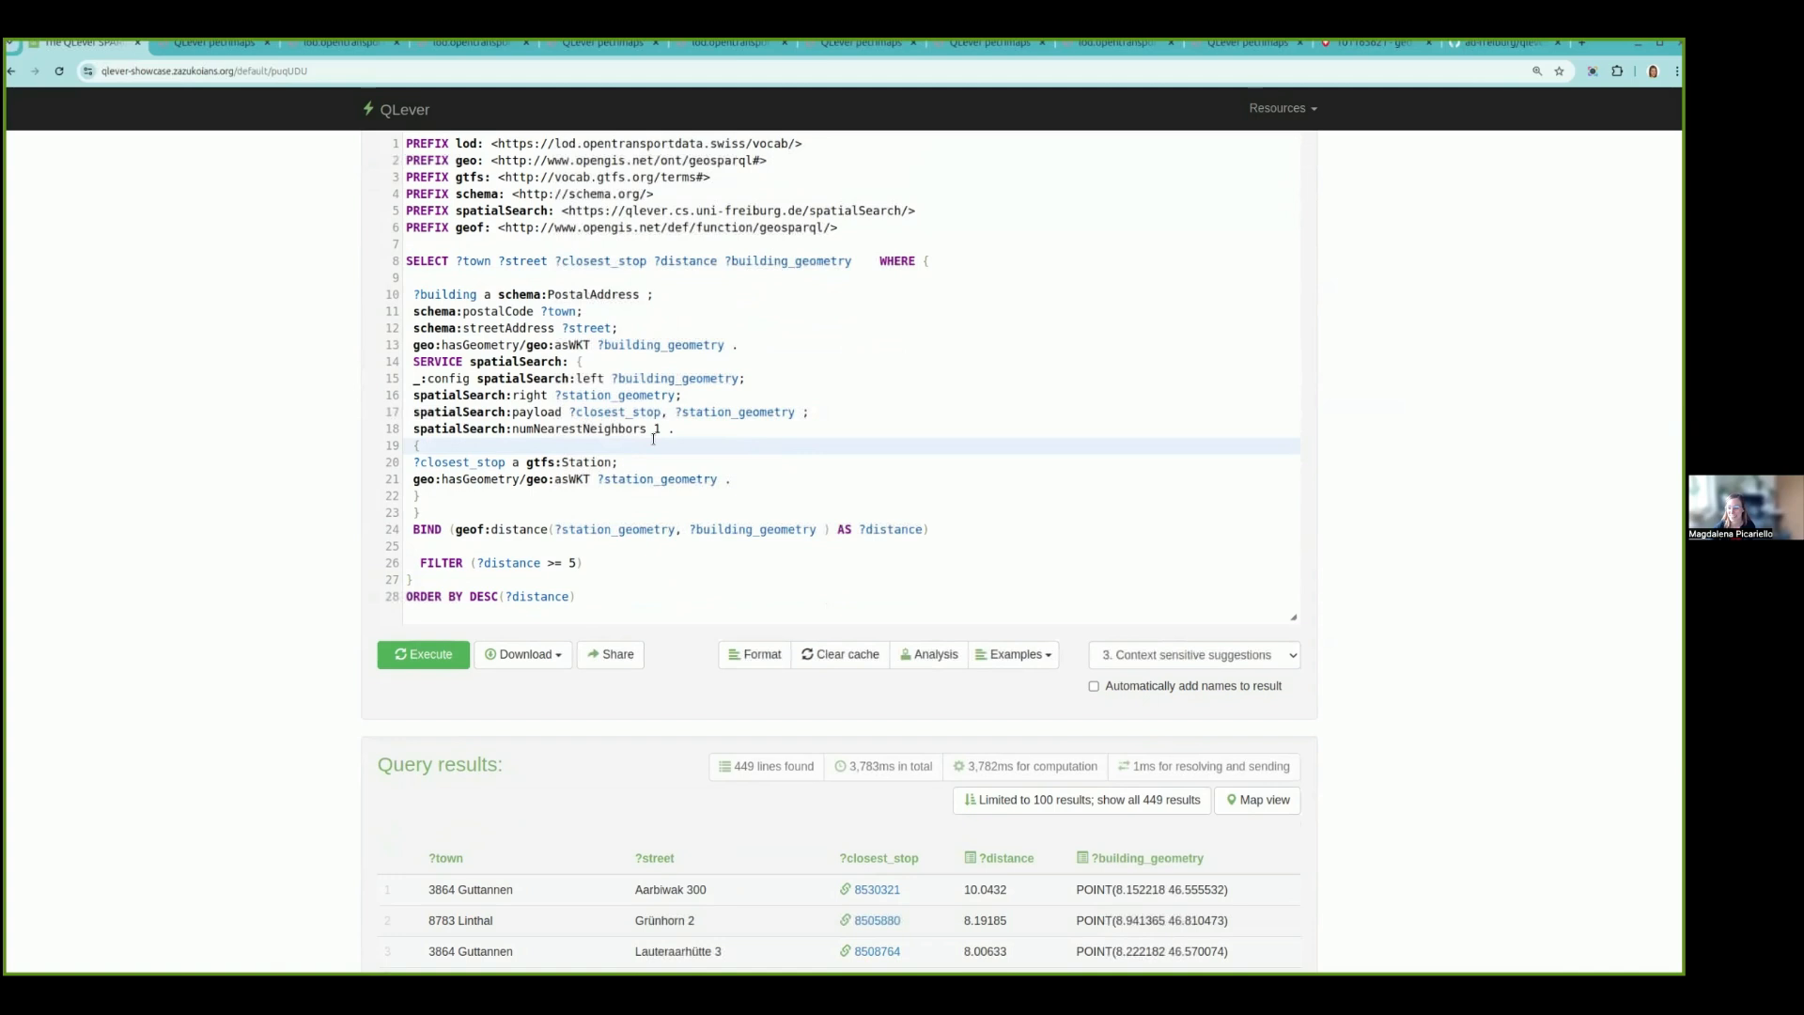
scroll(653, 439, "down", 1)
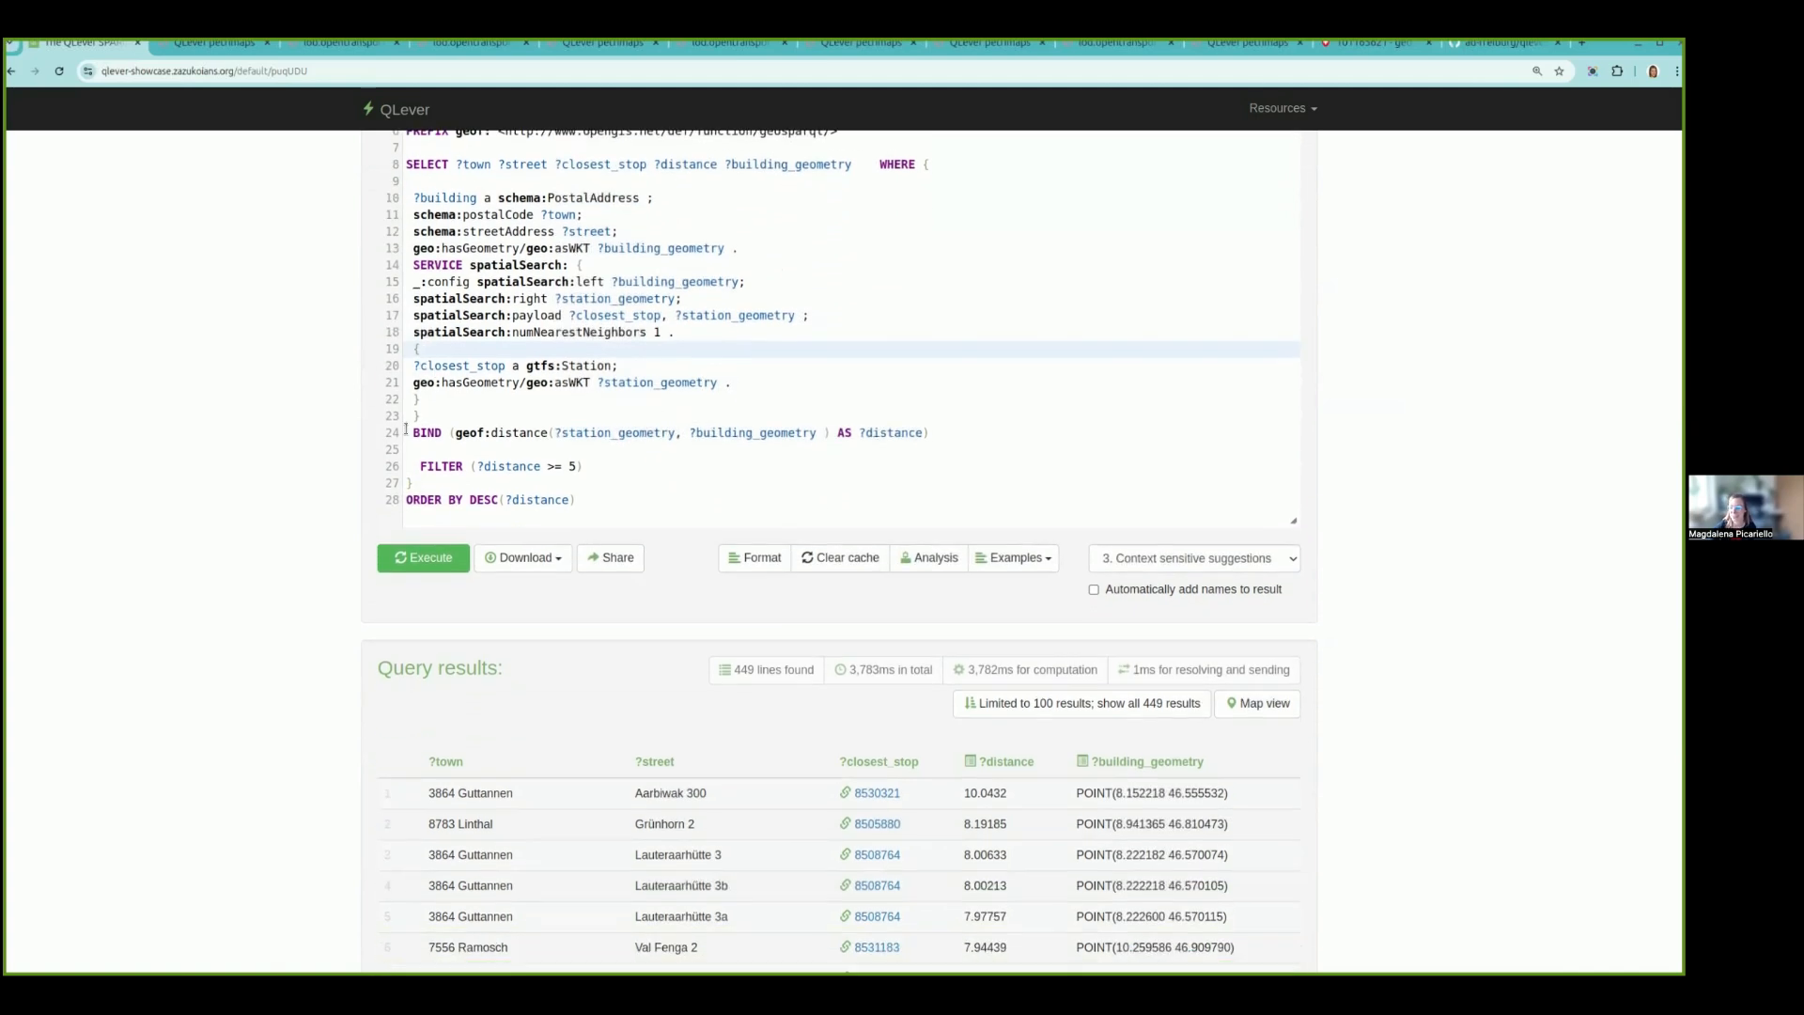
left_click_drag(406, 429, 687, 520)
left_click(542, 410)
scroll(540, 407, "down", 2)
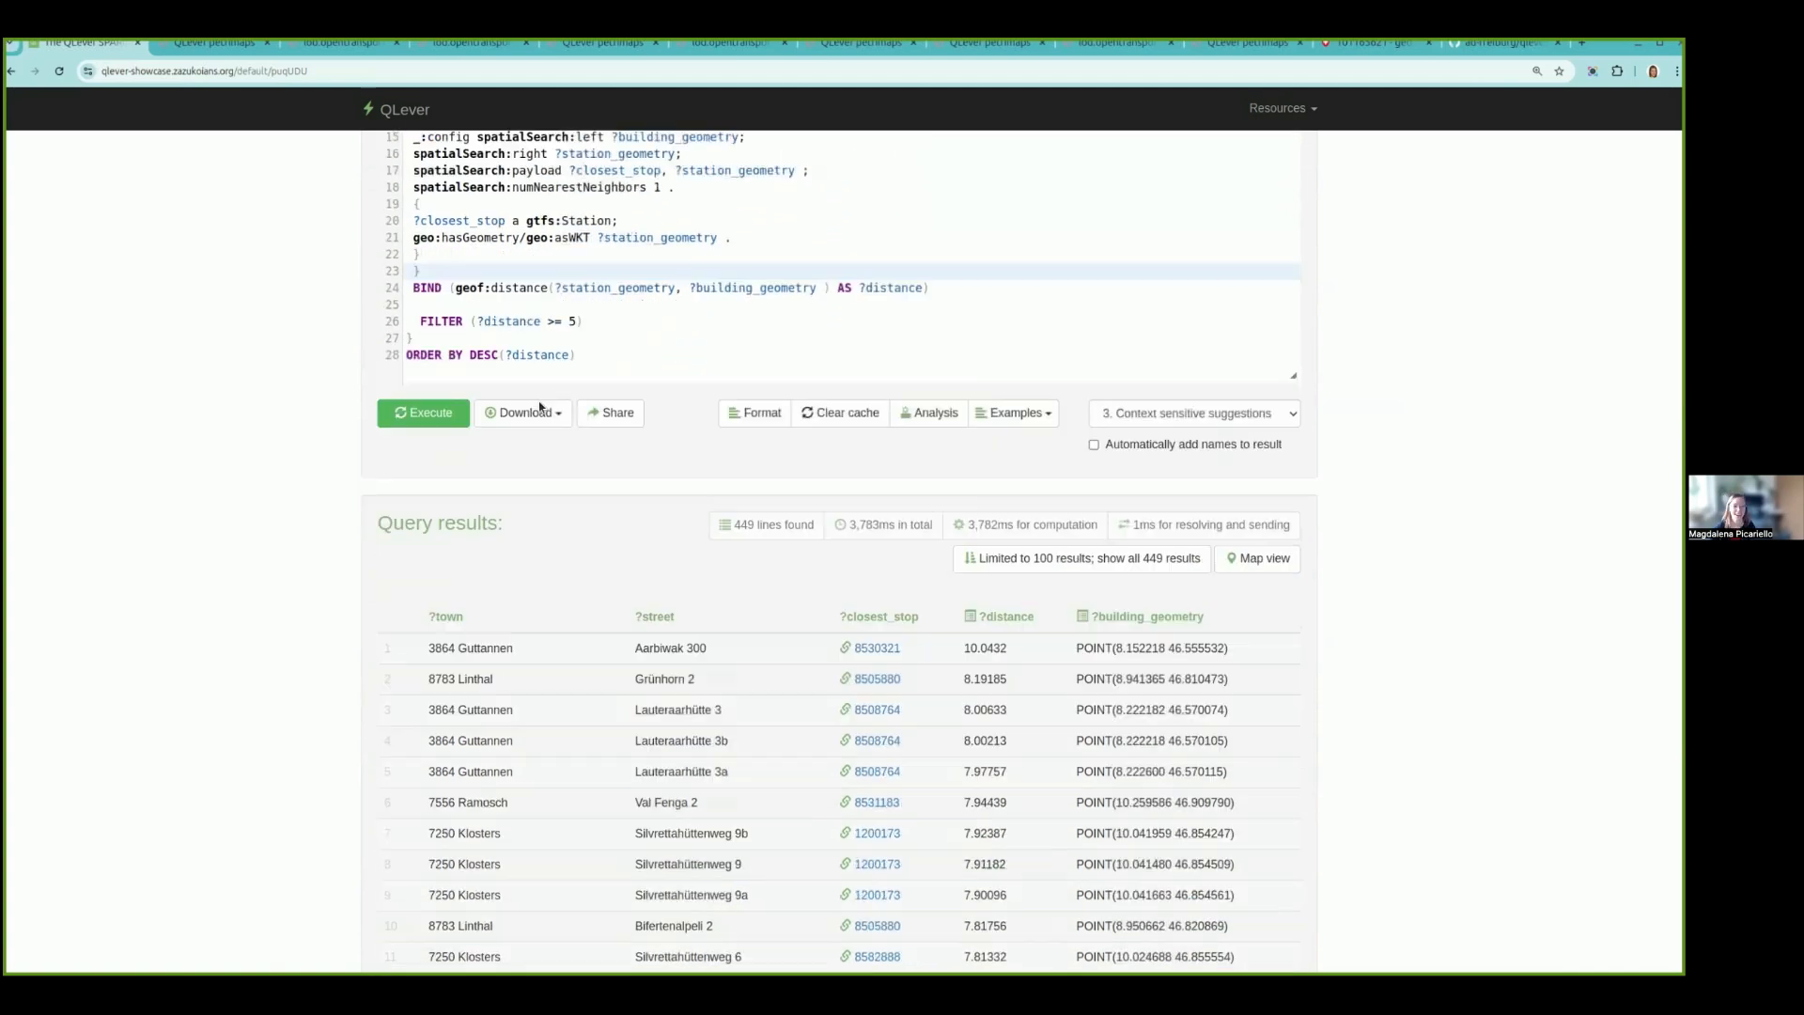